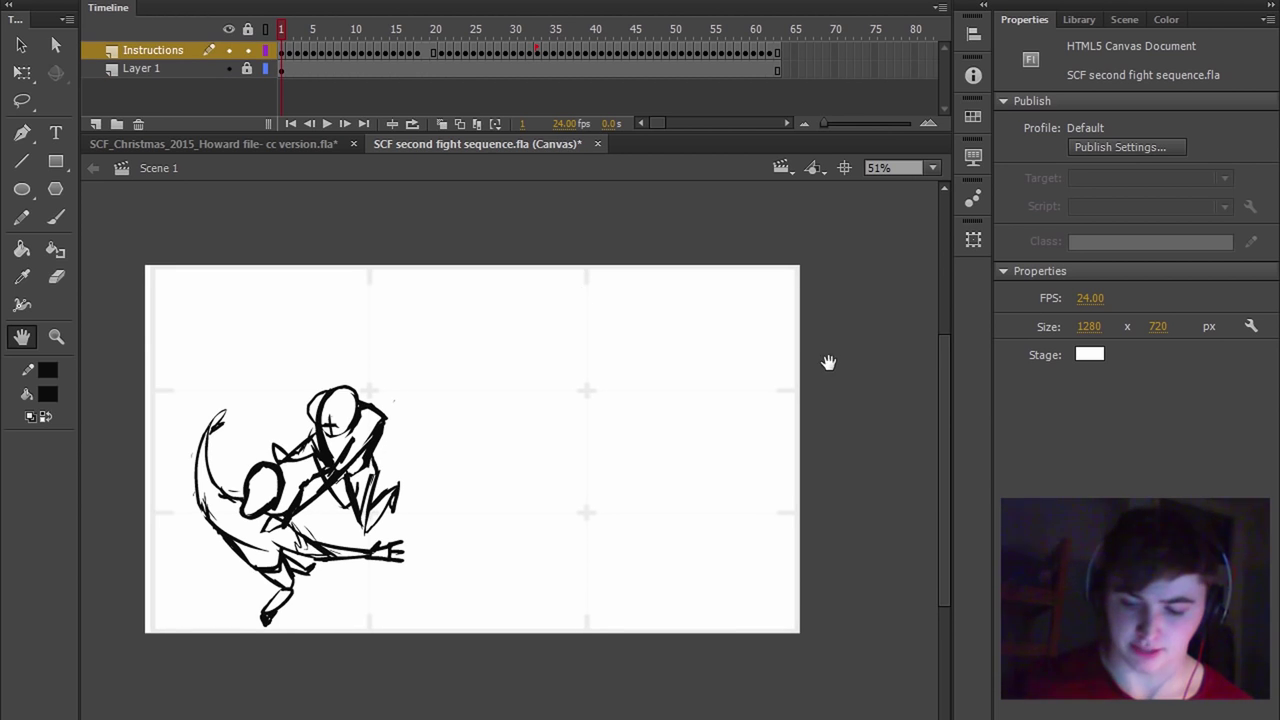
- Play the rough fight animation from frame 1 through to its last frame
left_click_drag(818, 377, 831, 370)
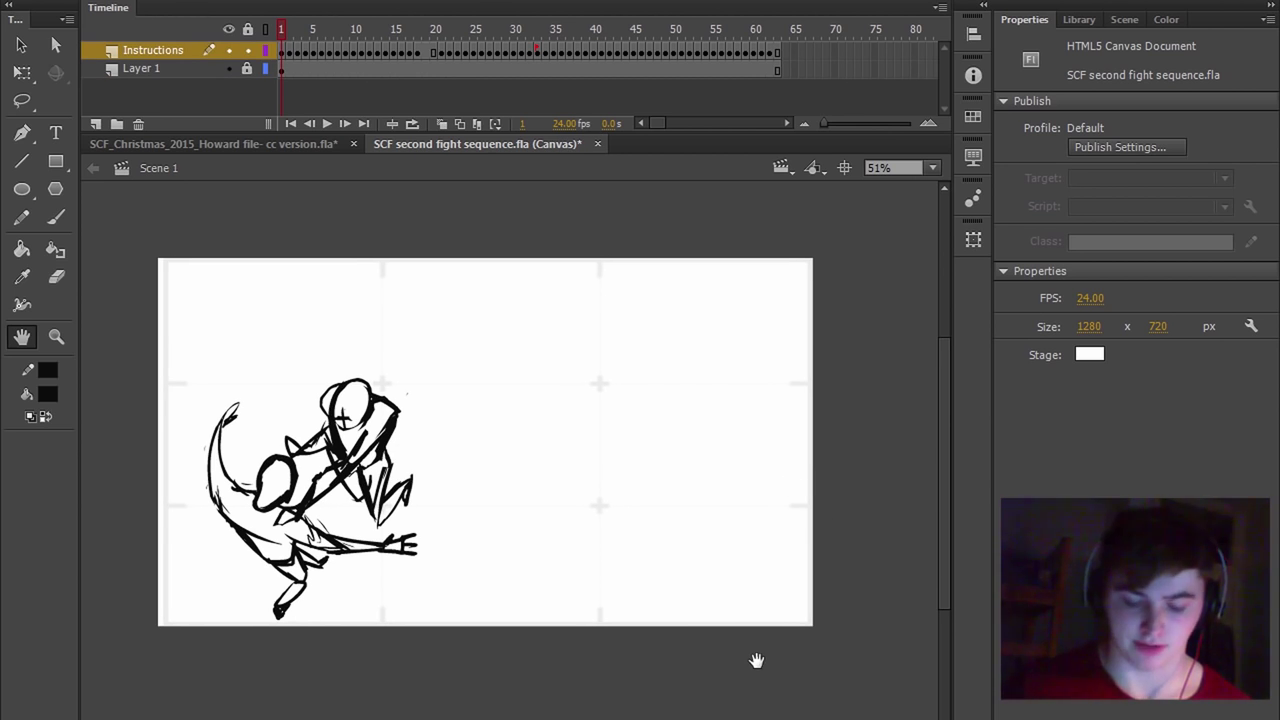
key("Return")
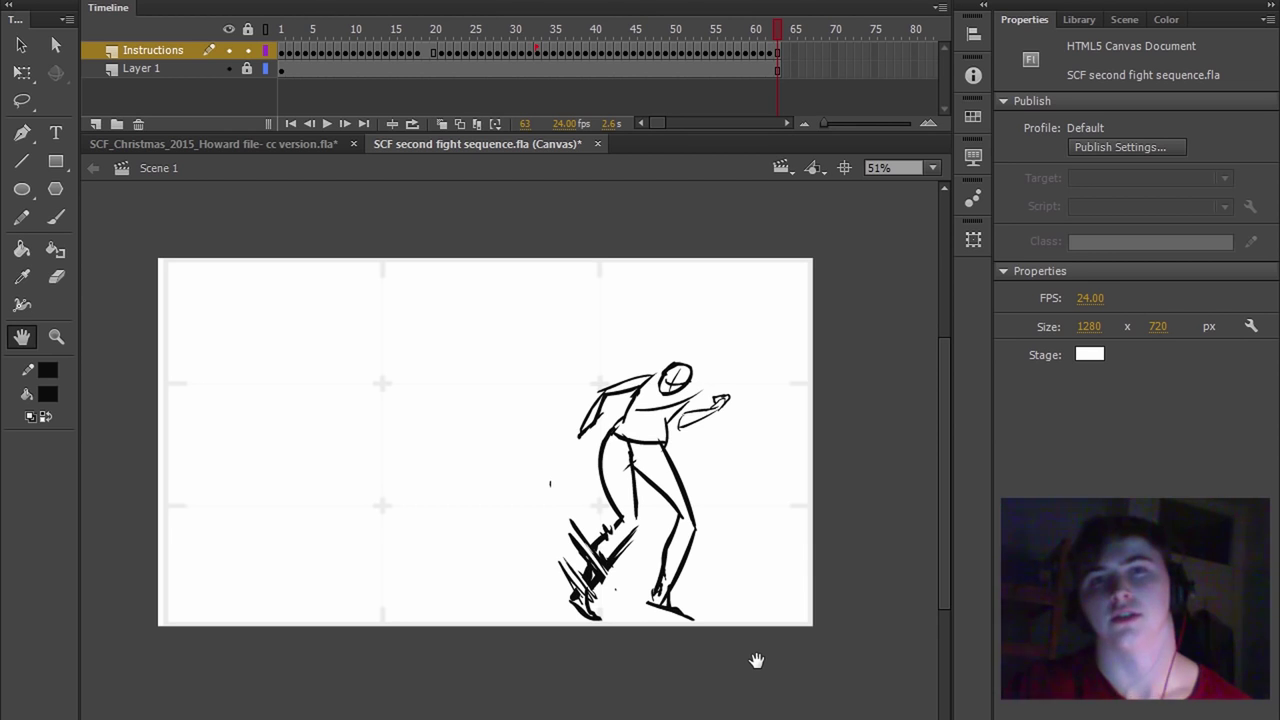
- Remove the two extra hold frames around frame 19 from the sequence
left_click(409, 30)
left_click_drag(423, 50, 253, 43)
key("shift+F5")
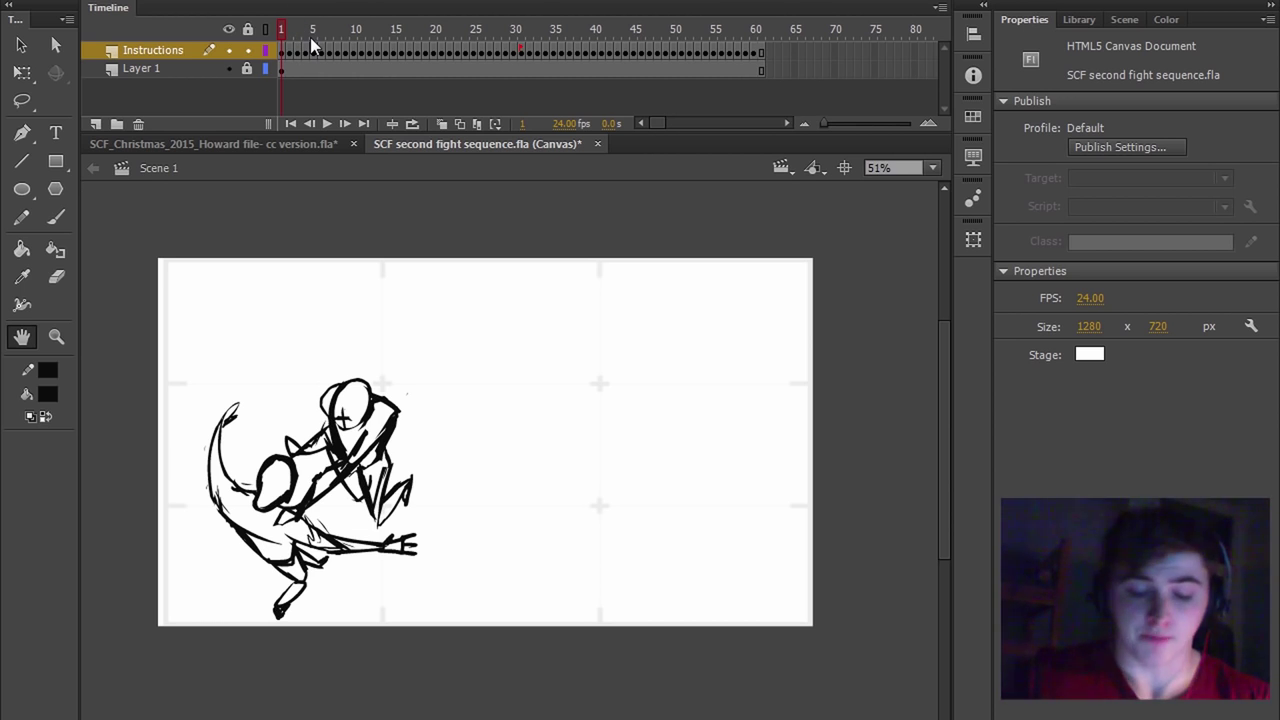
- Scrub through the sketched poses to the last frame, then replay the whole sequence from frame 1
left_click_drag(283, 31, 337, 30)
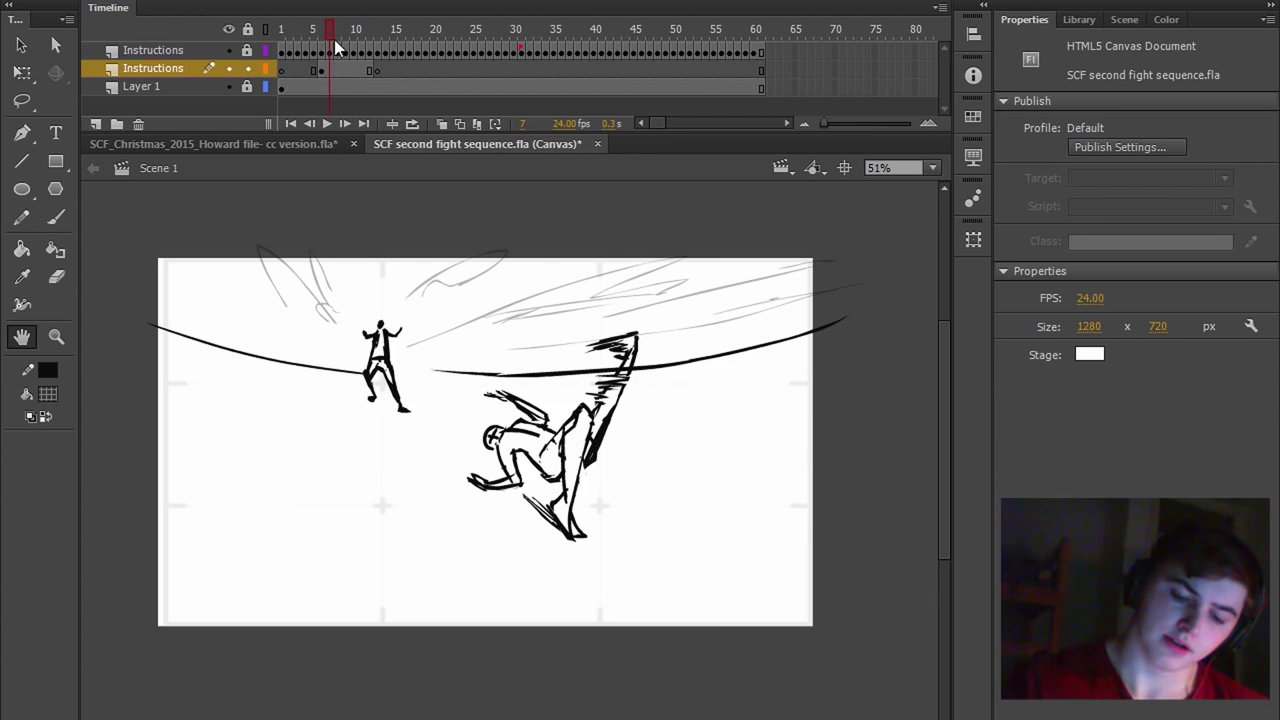
mouse_move(335, 40)
left_mouse_down()
mouse_move(307, 41)
mouse_move(370, 41)
mouse_move(307, 53)
mouse_move(380, 35)
mouse_move(367, 42)
mouse_move(391, 36)
mouse_move(357, 45)
mouse_move(542, 48)
mouse_move(620, 67)
mouse_move(522, 65)
mouse_move(652, 41)
mouse_move(573, 53)
mouse_move(757, 49)
mouse_move(674, 55)
mouse_move(651, 33)
mouse_move(739, 32)
left_mouse_up()
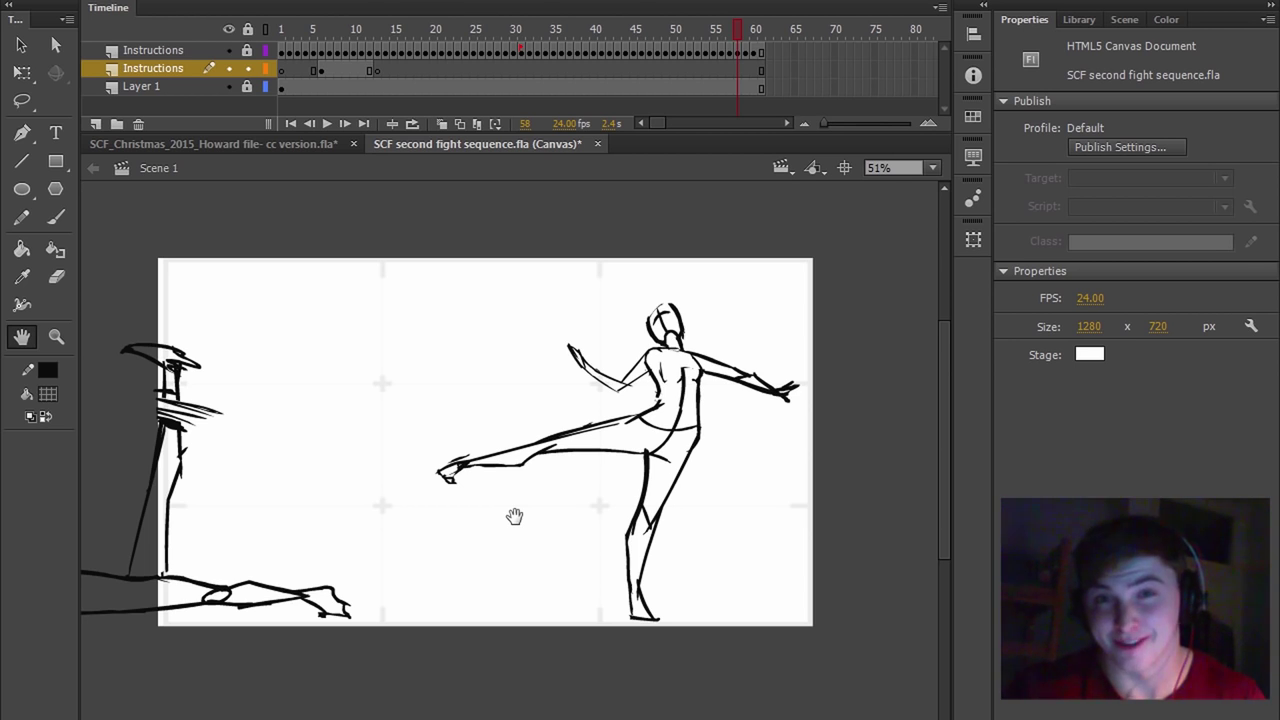
mouse_move(737, 30)
left_mouse_down()
mouse_move(705, 47)
mouse_move(737, 51)
mouse_move(697, 51)
mouse_move(717, 63)
mouse_move(784, 50)
left_mouse_up()
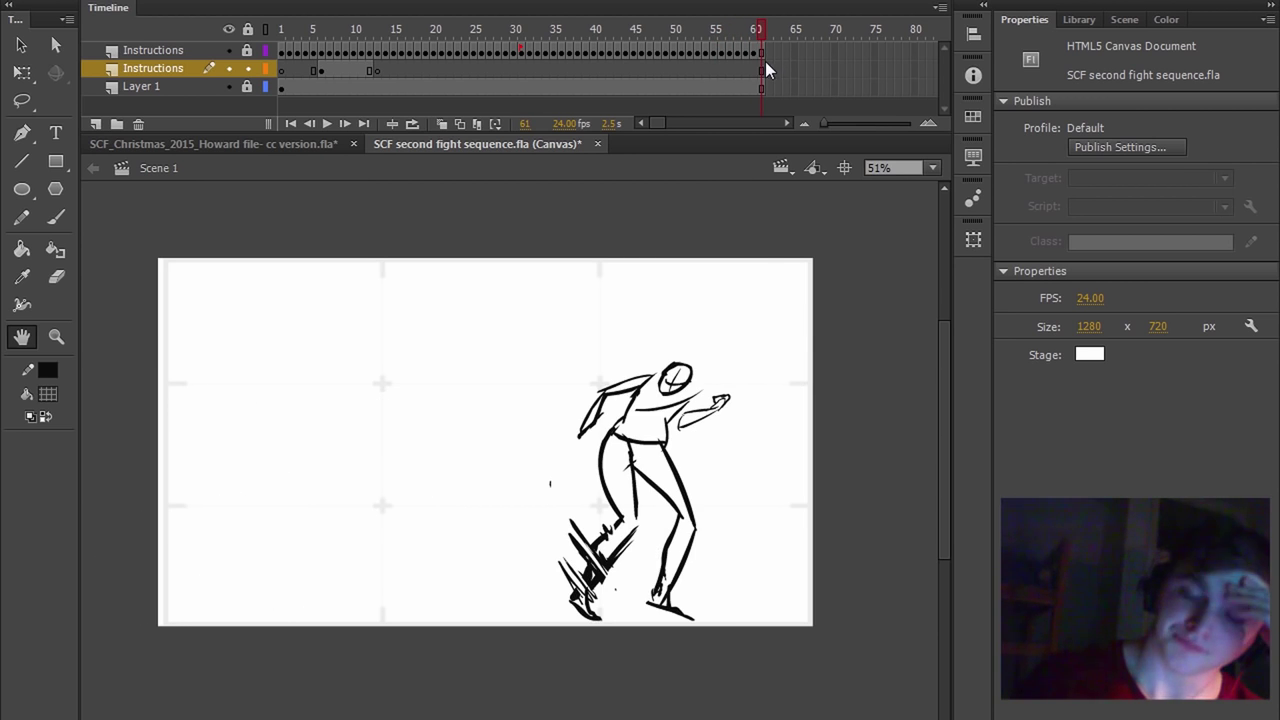
key("Return")
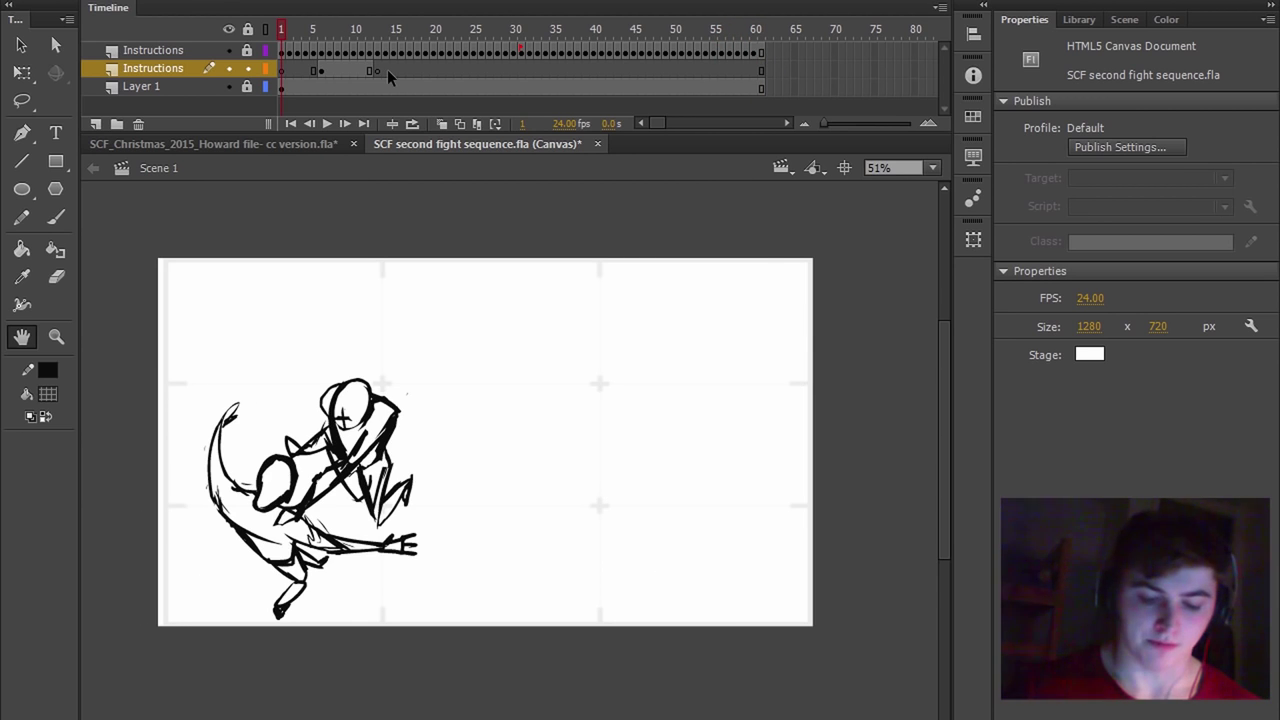
key("Return")
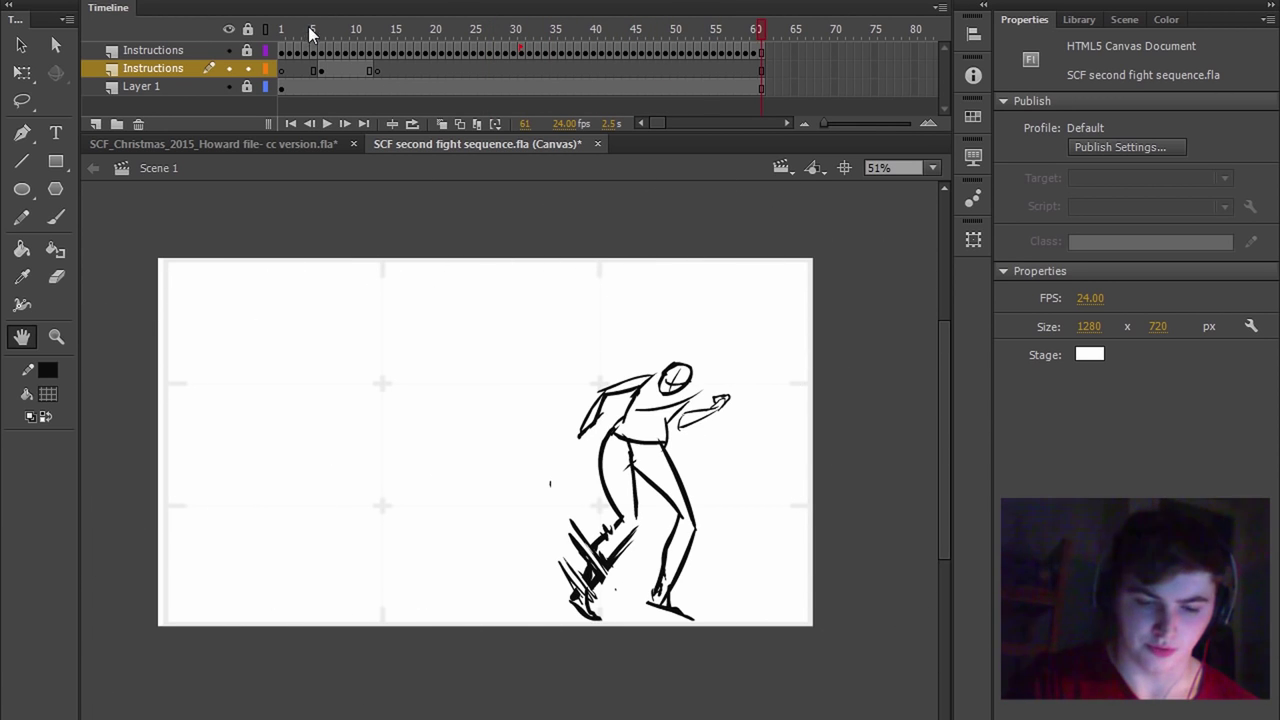
- Set the document frame rate to 12 fps and play the sequence from frame 1
left_click(279, 38)
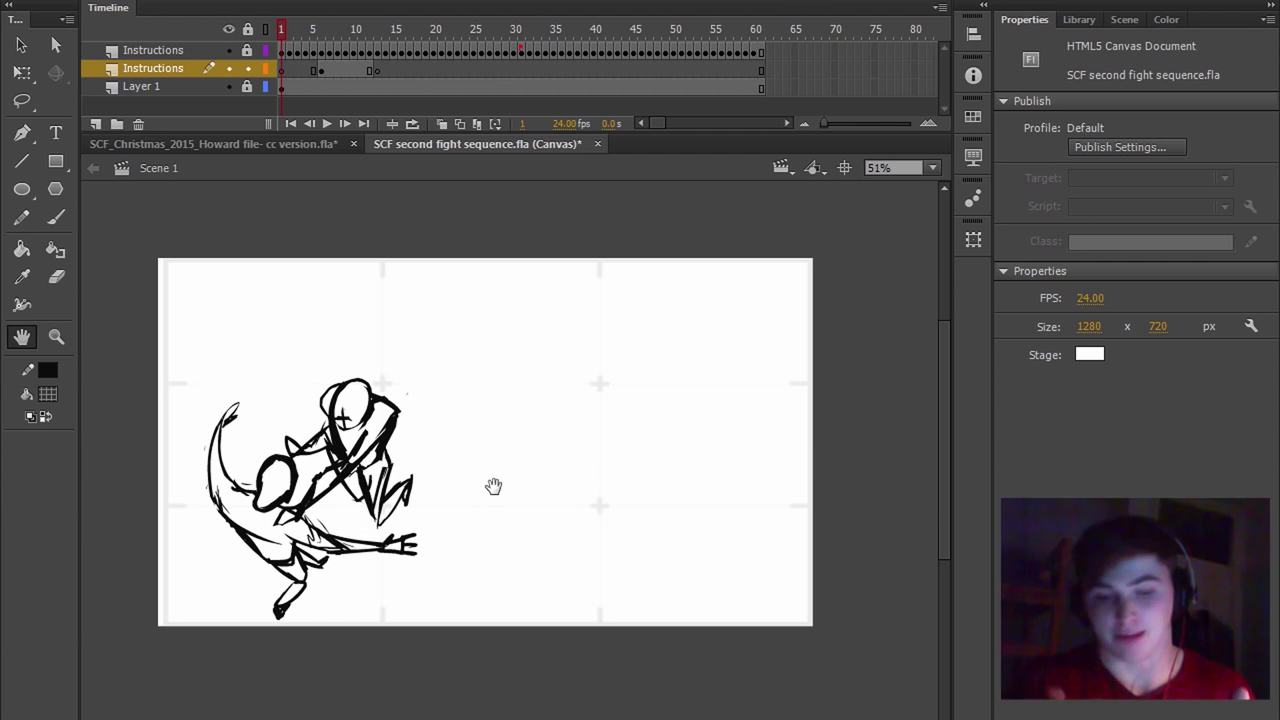
left_click(567, 128)
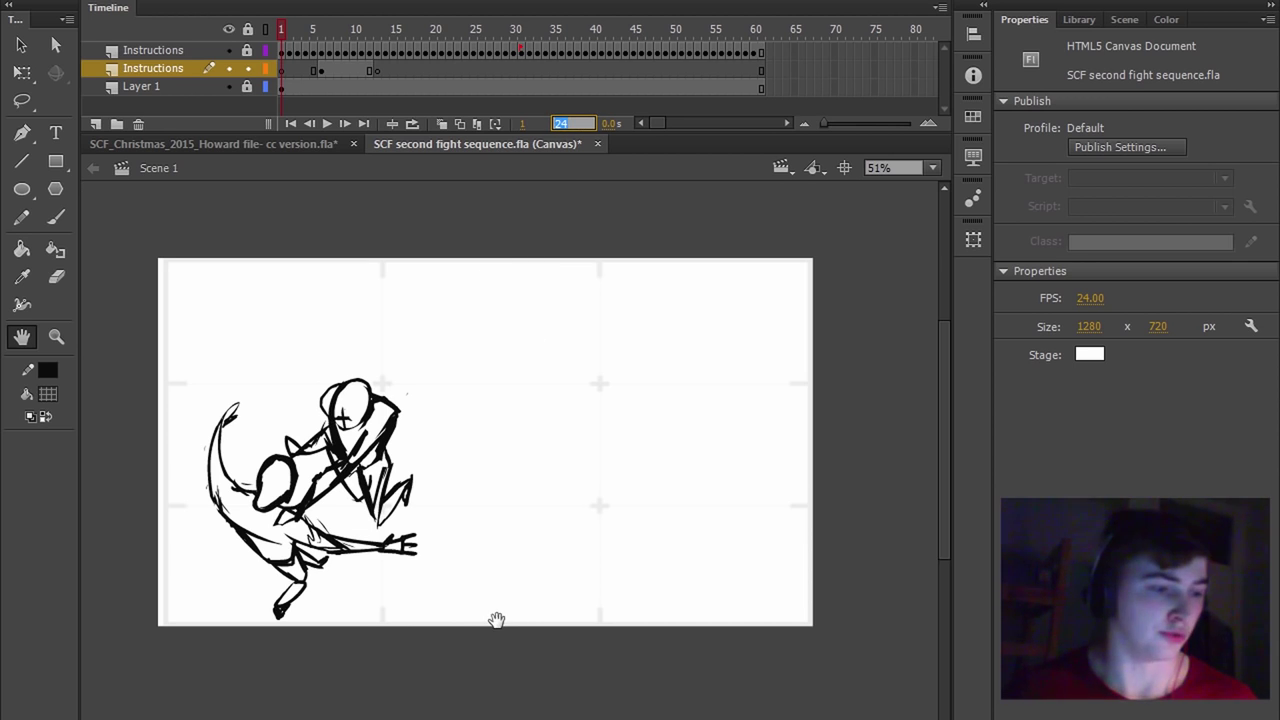
type("12")
key("Return")
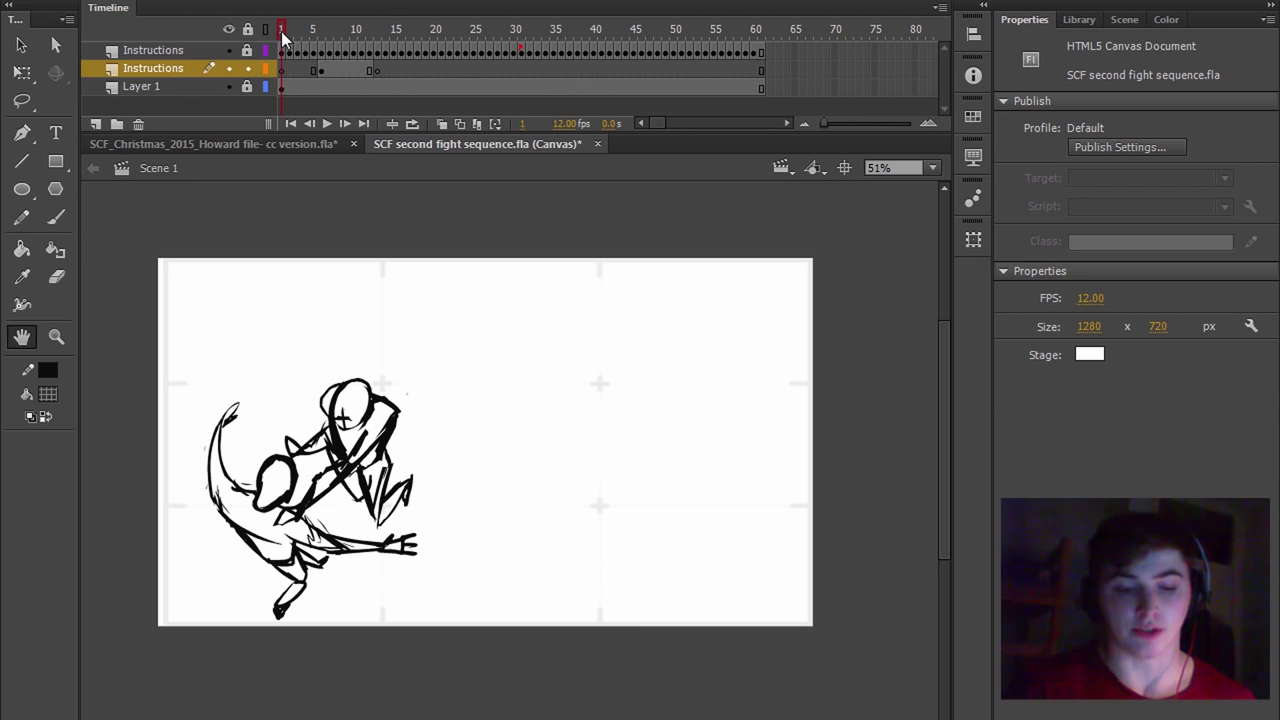
key("Return")
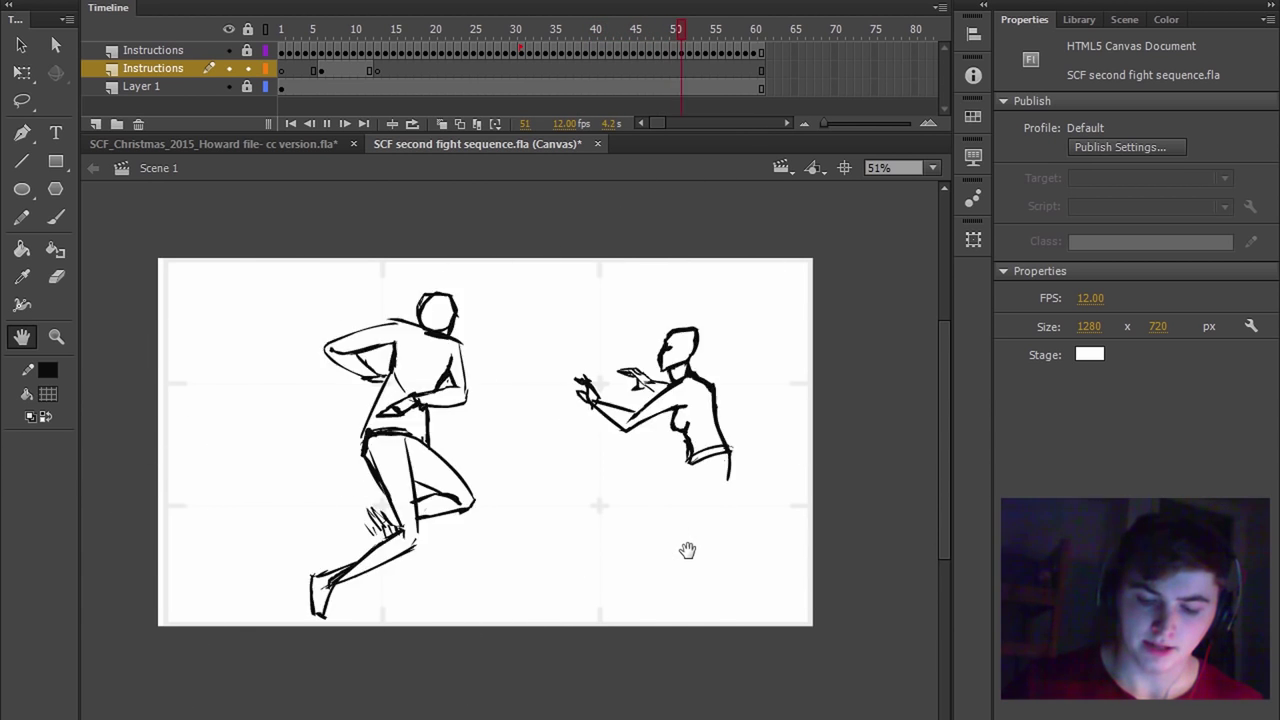
- Lower the frame rate to 10 fps, then set it back to 24 fps
mouse_move(576, 124)
left_mouse_down()
mouse_move(588, 143)
mouse_move(566, 134)
left_mouse_up()
left_click(570, 123)
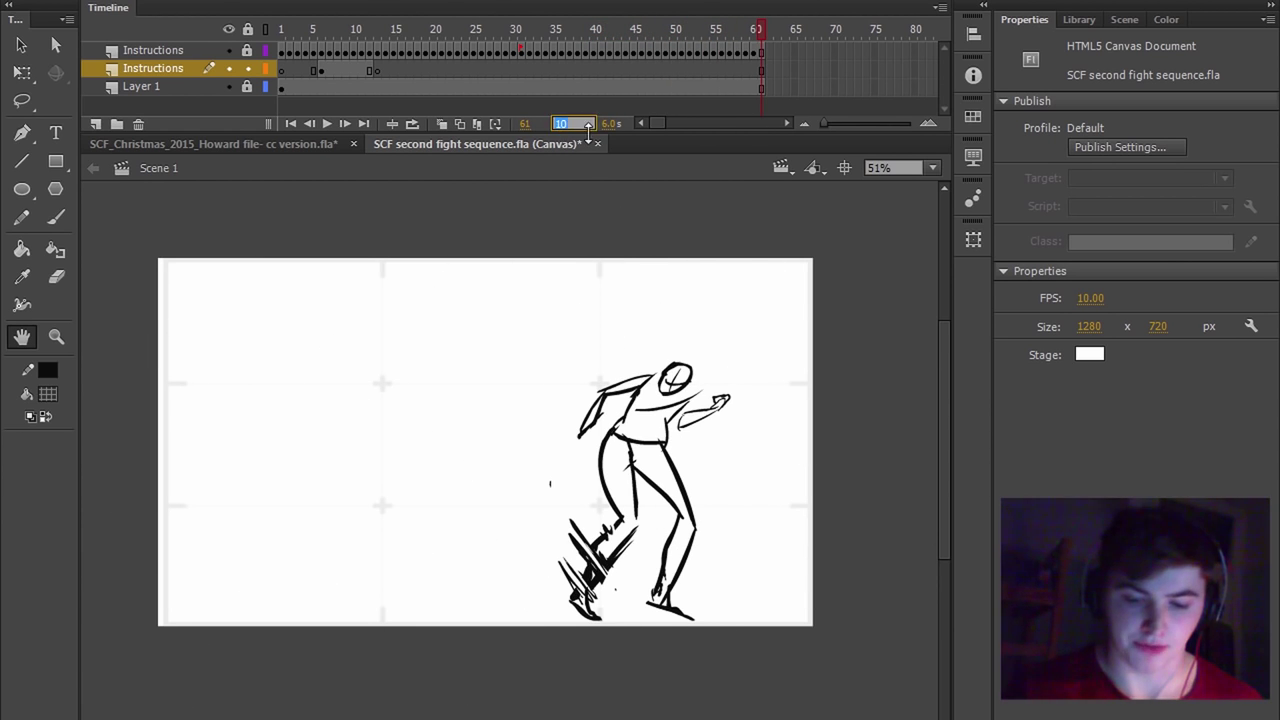
type("24")
key("Return")
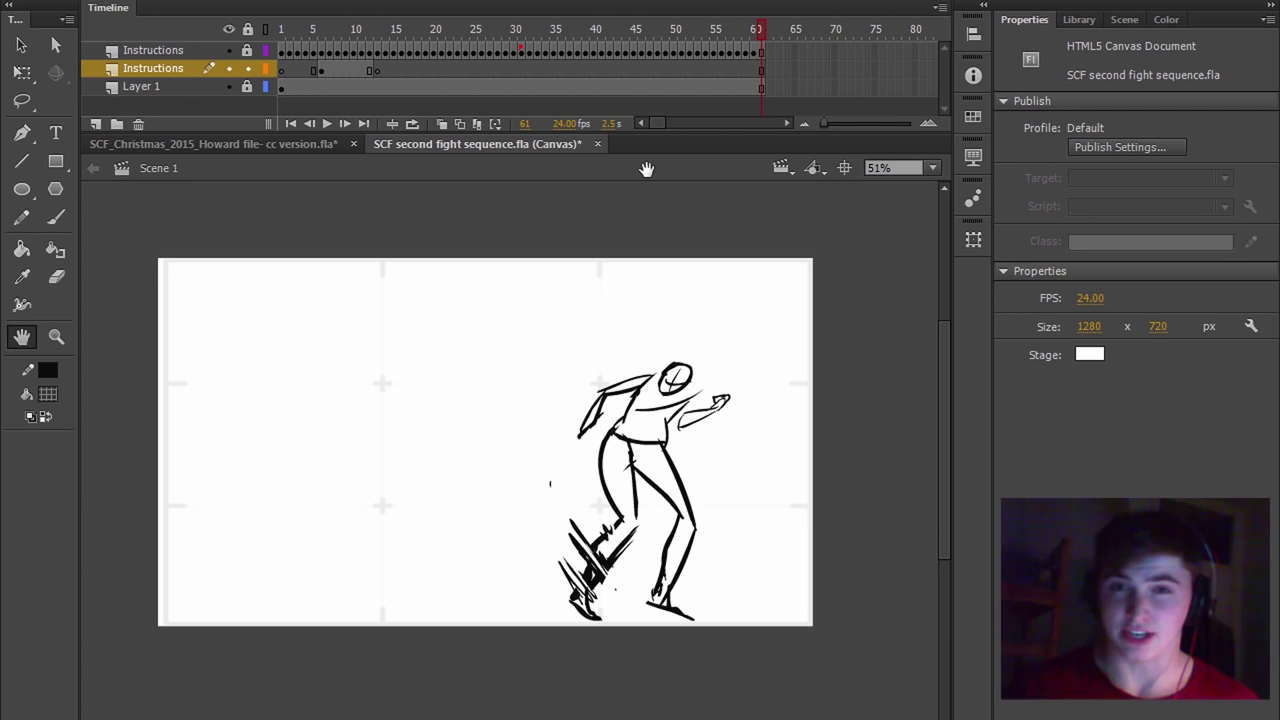
- Try holding the opening pose longer by inserting three frames at frame 1, then undo the insertions
left_click_drag(646, 169, 640, 183)
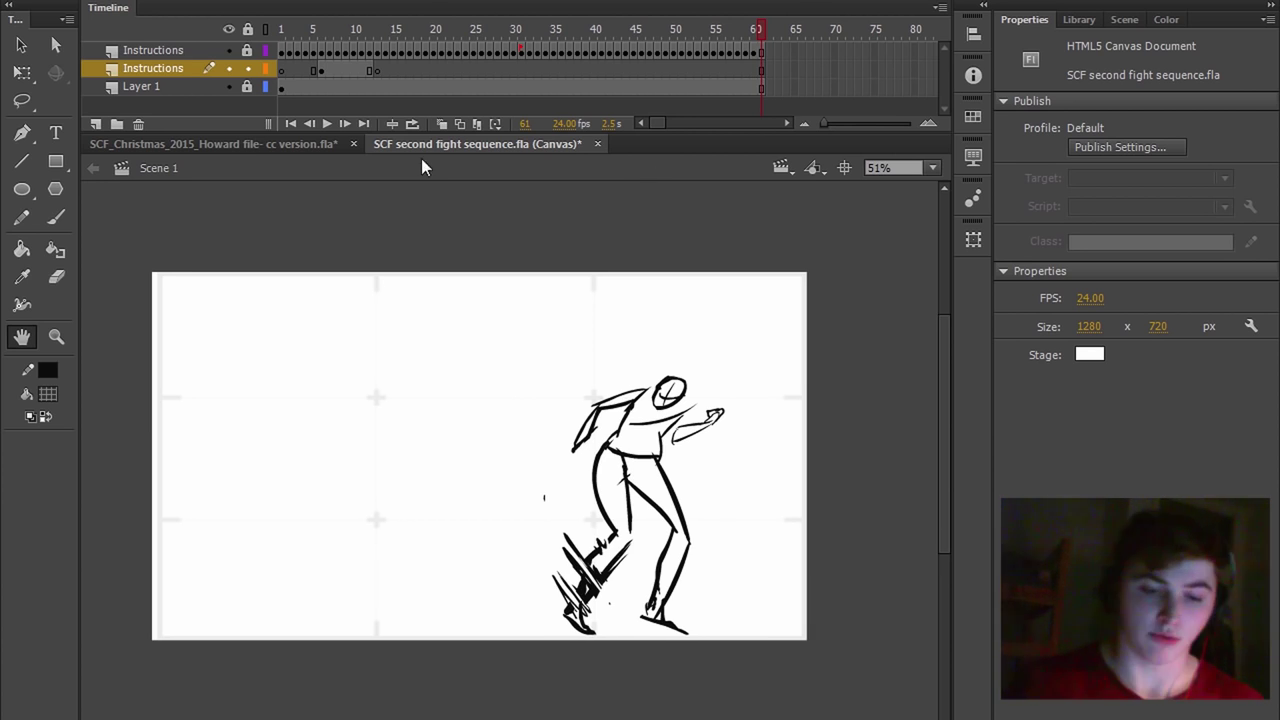
left_click(282, 29)
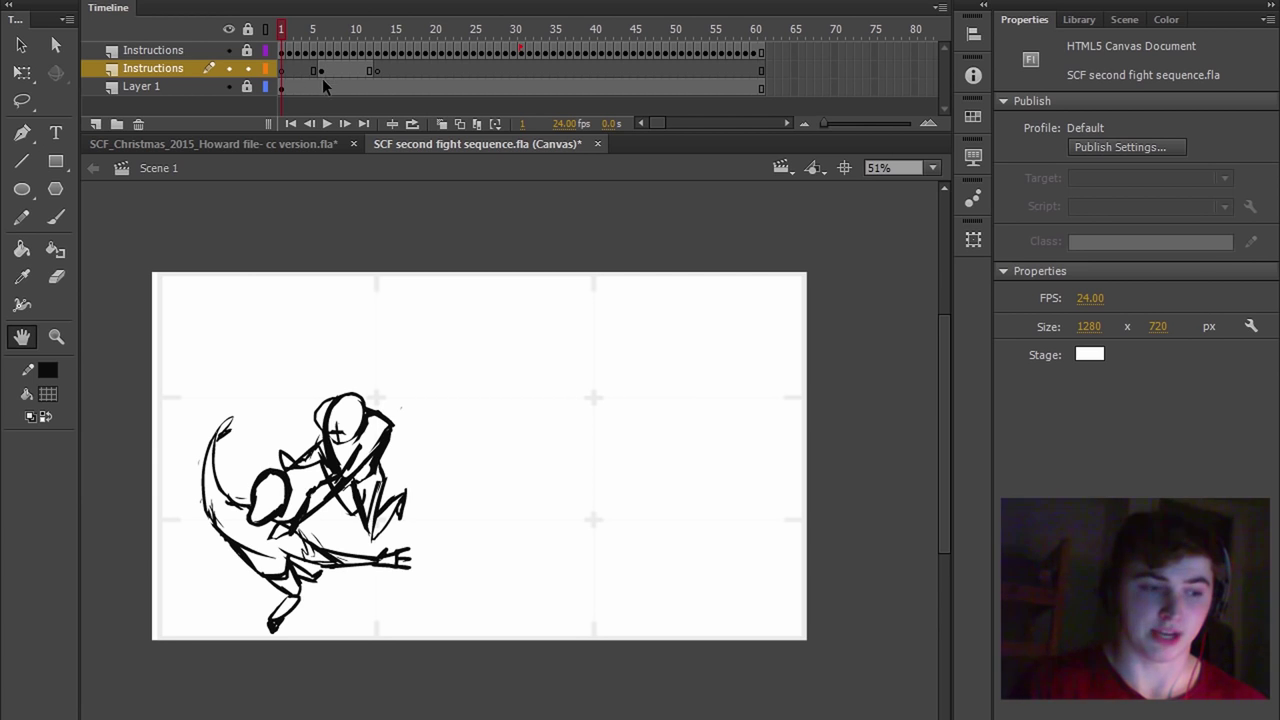
key("F5")
key("F5")
key("F5")
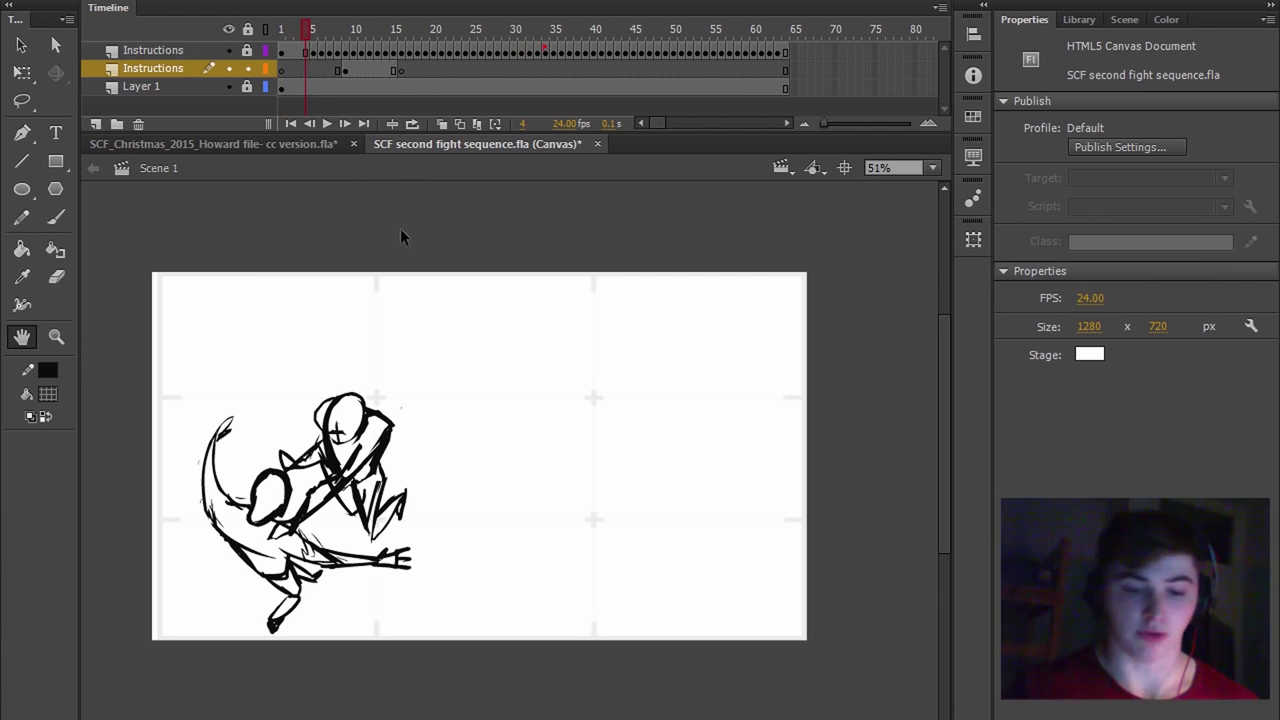
key("ctrl+z")
key("ctrl+z")
key("ctrl+z")
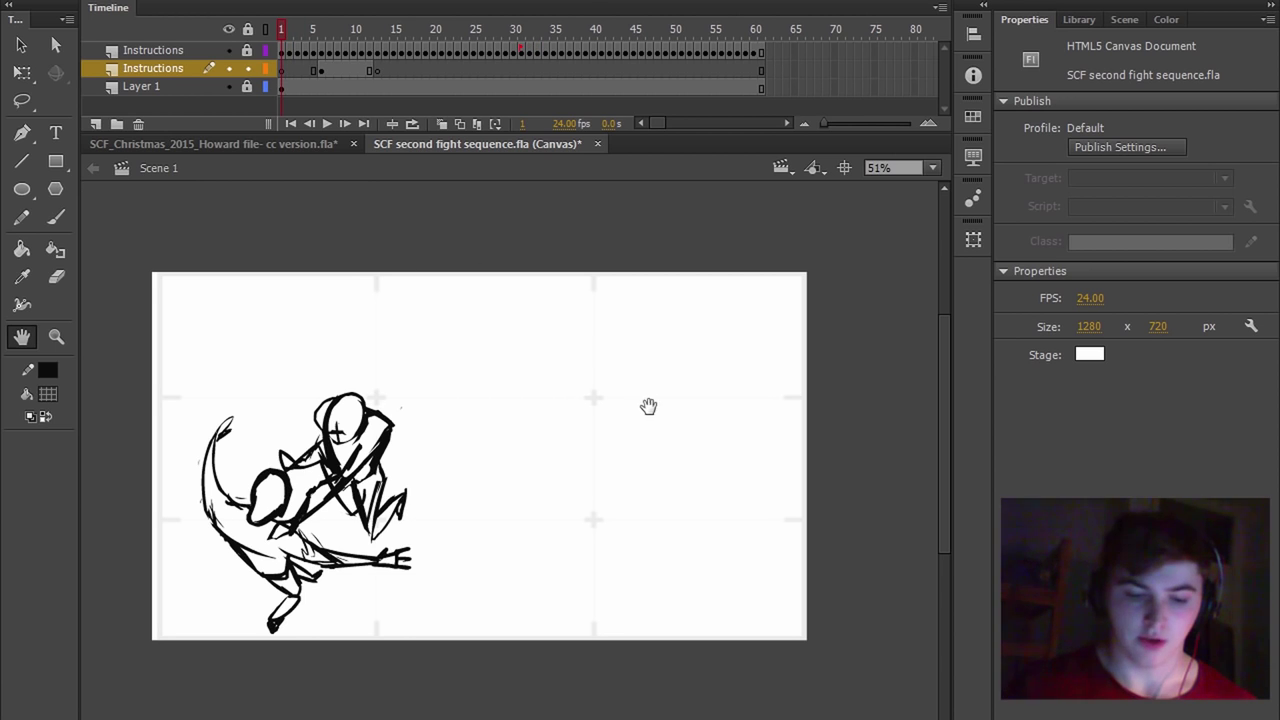
- Save the fight sequence file
left_click_drag(607, 374, 621, 390)
key("ctrl+s")
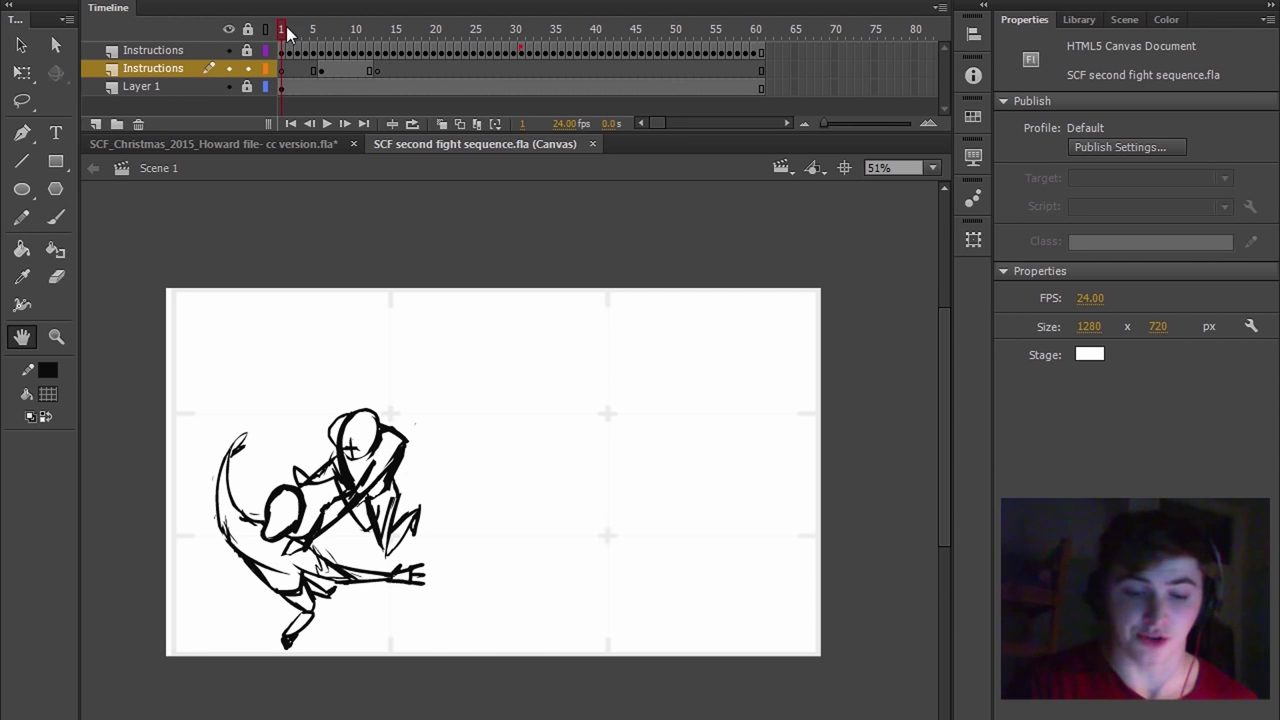
- Scrub from frame 1 to frame 31 to review the key poses of the first half
mouse_move(285, 34)
left_mouse_down()
mouse_move(313, 42)
mouse_move(335, 22)
mouse_move(282, 36)
mouse_move(398, 49)
mouse_move(357, 45)
left_mouse_up()
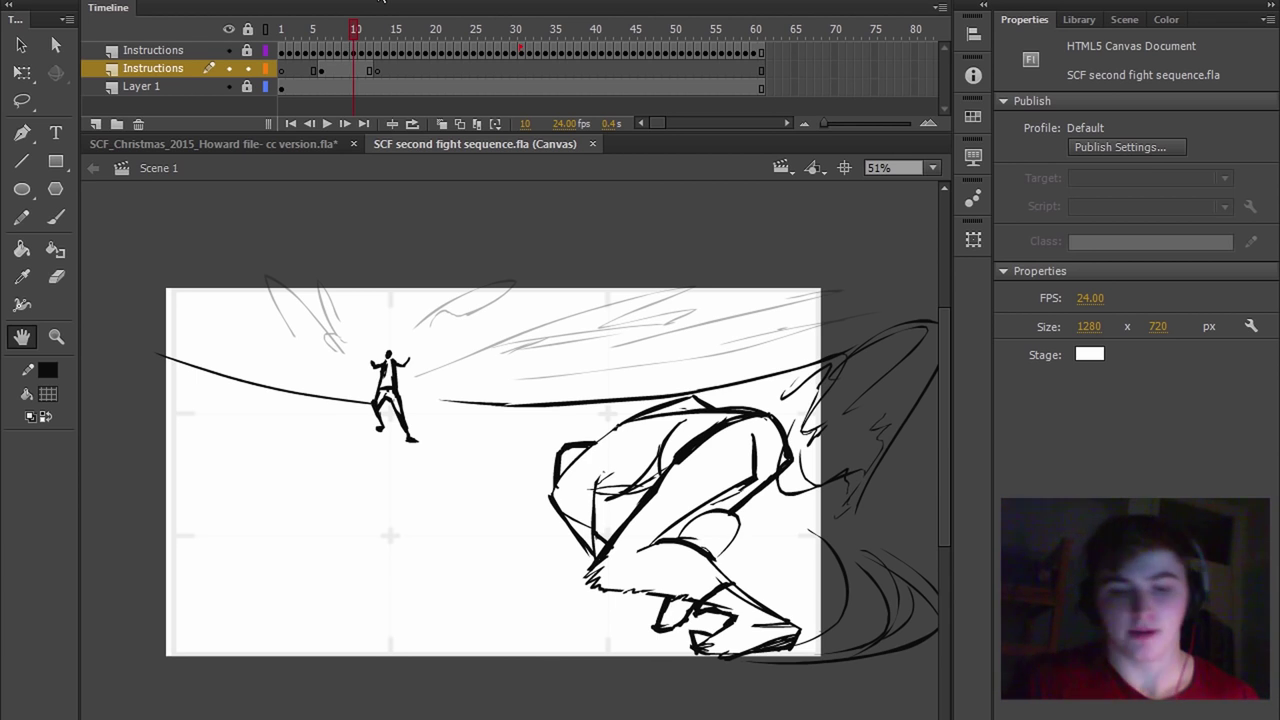
mouse_move(344, 50)
left_mouse_down()
mouse_move(283, 47)
mouse_move(469, 43)
mouse_move(293, 44)
mouse_move(254, 59)
mouse_move(381, 35)
mouse_move(279, 52)
mouse_move(349, 42)
left_mouse_up()
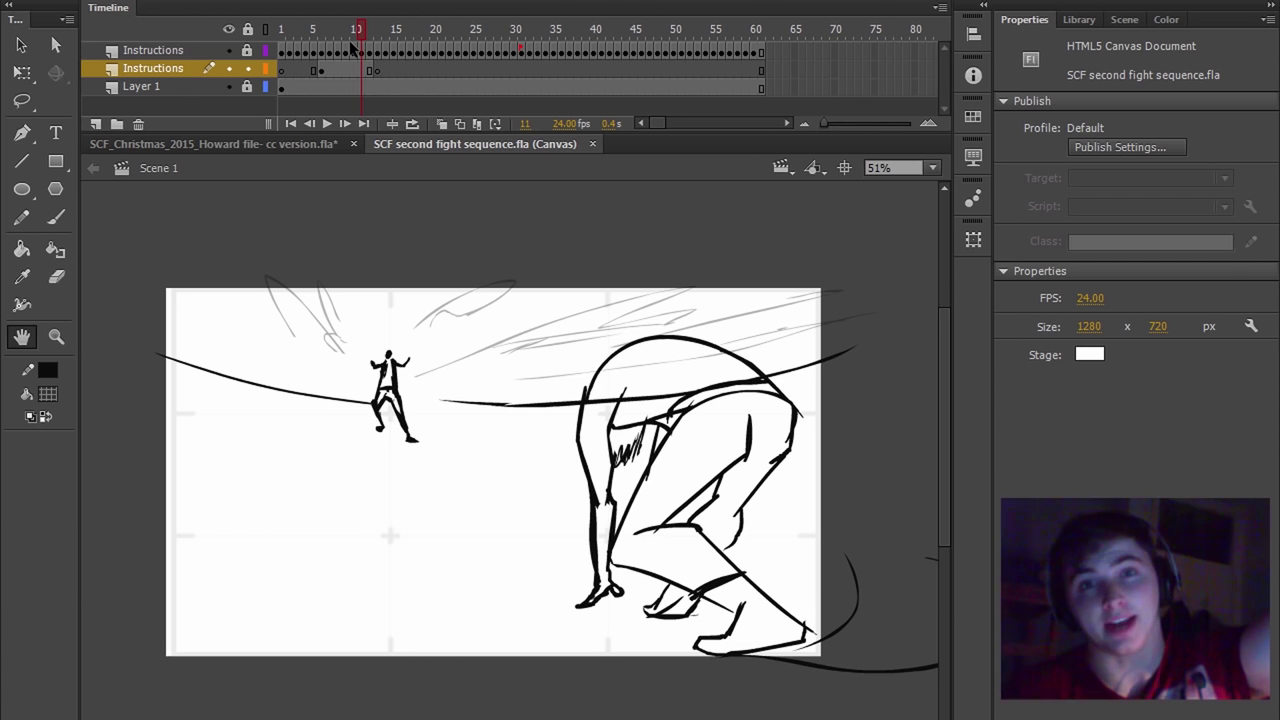
mouse_move(352, 45)
left_mouse_down()
mouse_move(281, 48)
mouse_move(484, 45)
mouse_move(391, 30)
mouse_move(419, 16)
mouse_move(466, 22)
mouse_move(414, 26)
mouse_move(449, 26)
mouse_move(437, 23)
mouse_move(437, 50)
left_mouse_up()
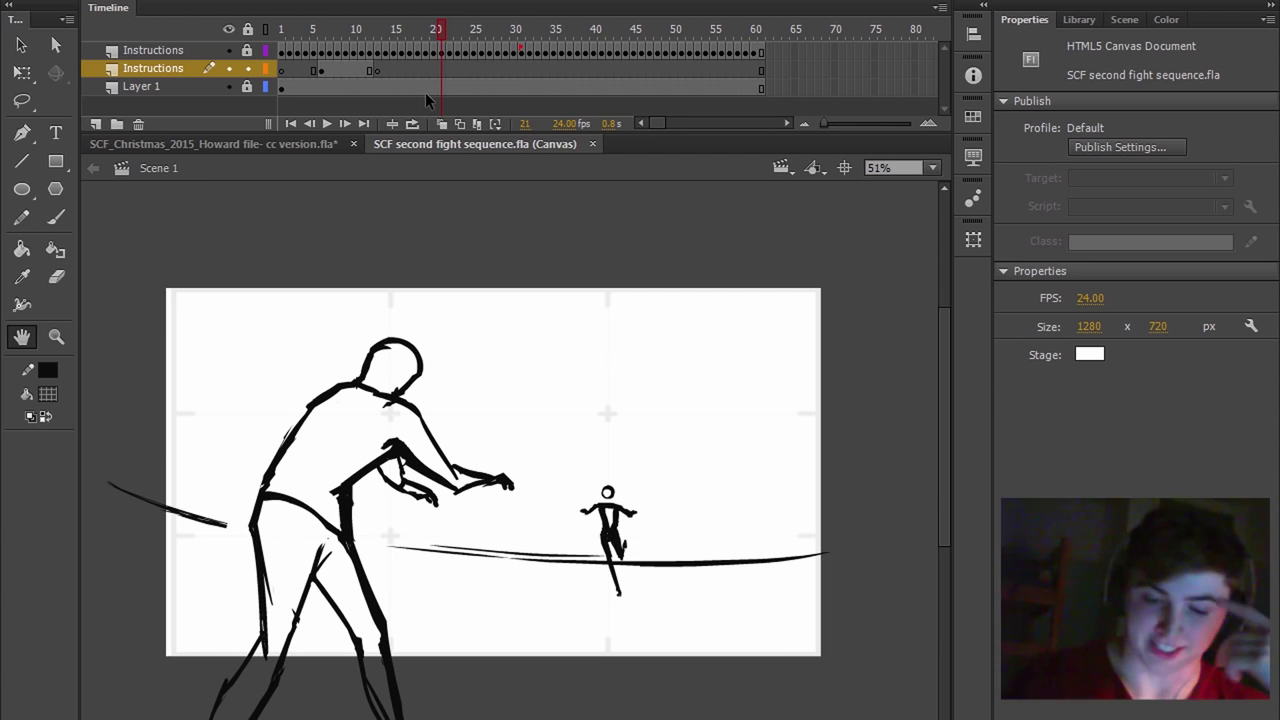
left_click(425, 29)
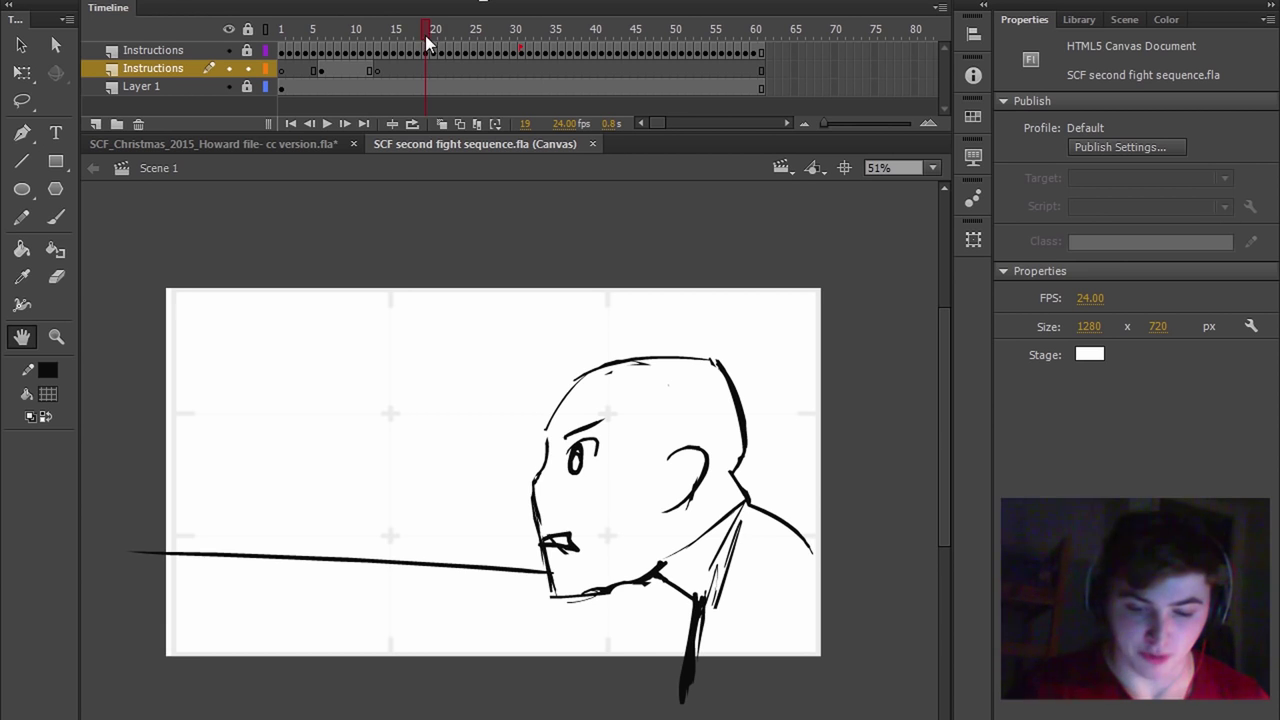
mouse_move(430, 44)
left_mouse_down()
mouse_move(458, 26)
mouse_move(400, 23)
mouse_move(518, 14)
left_mouse_up()
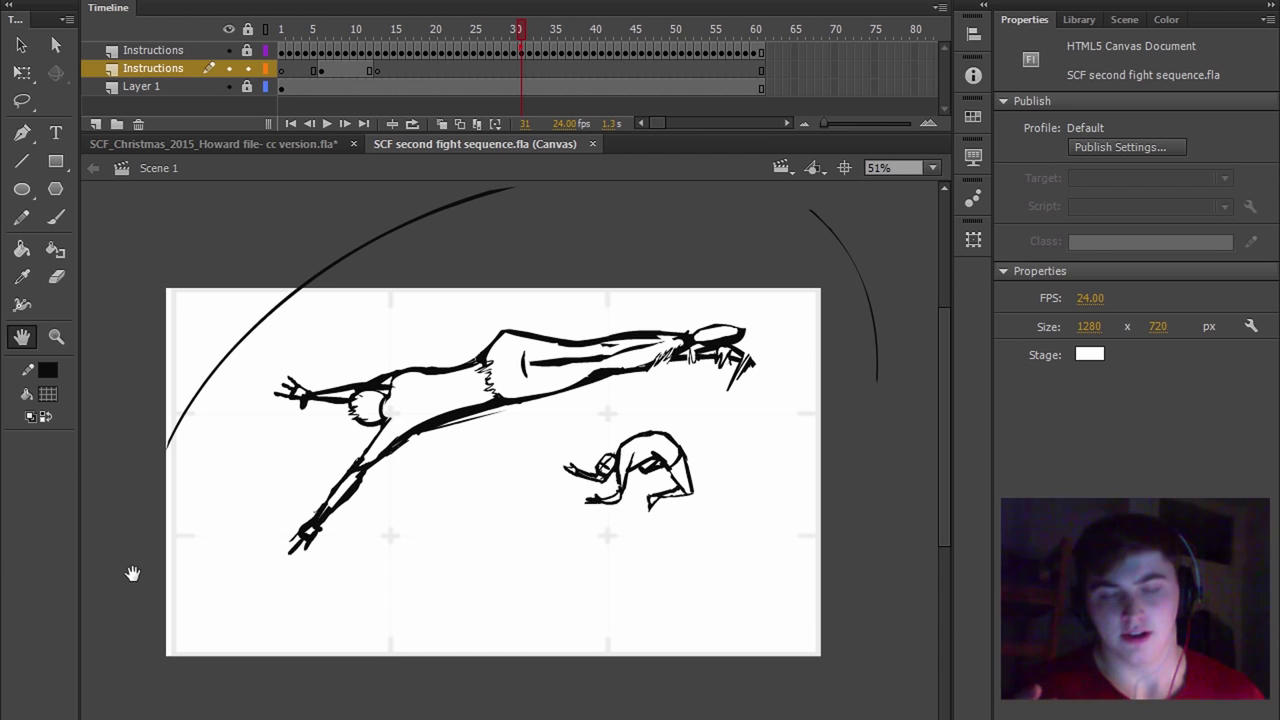
- Select the marked keyframe at frame 31 on the upper Instructions layer and inspect its frame label
left_click(527, 50)
left_click(521, 50)
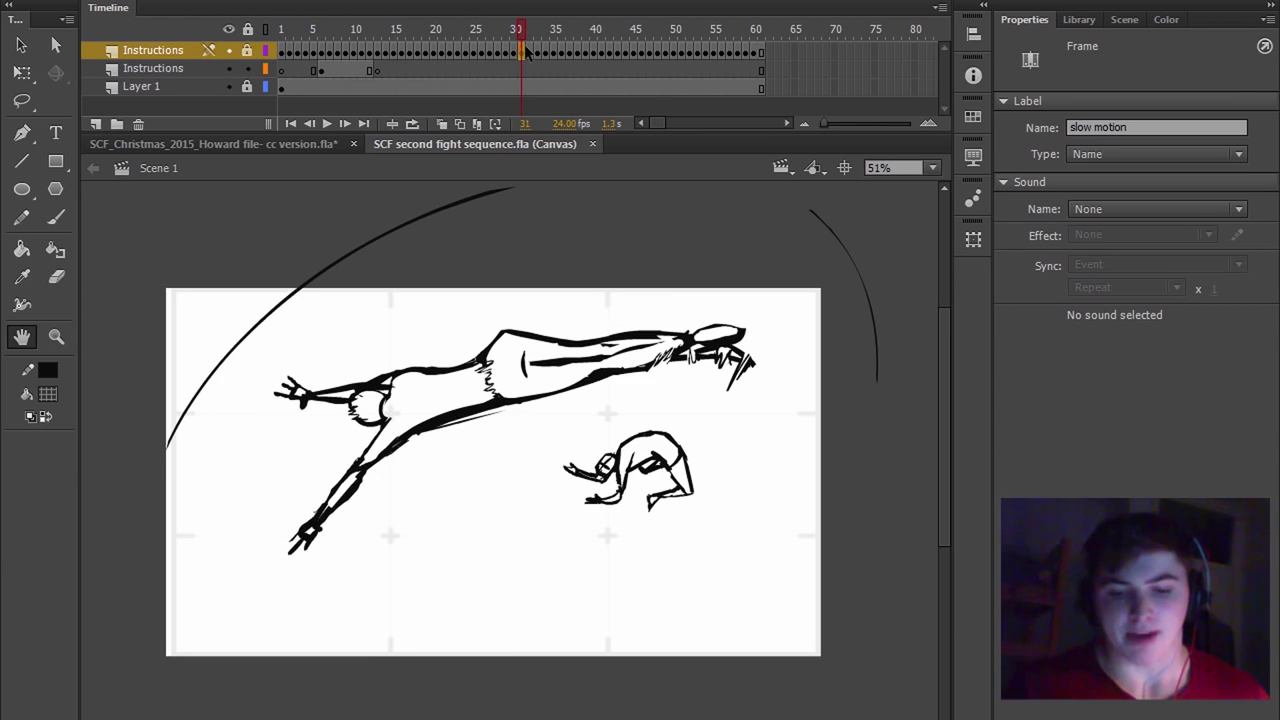
left_click(1155, 126)
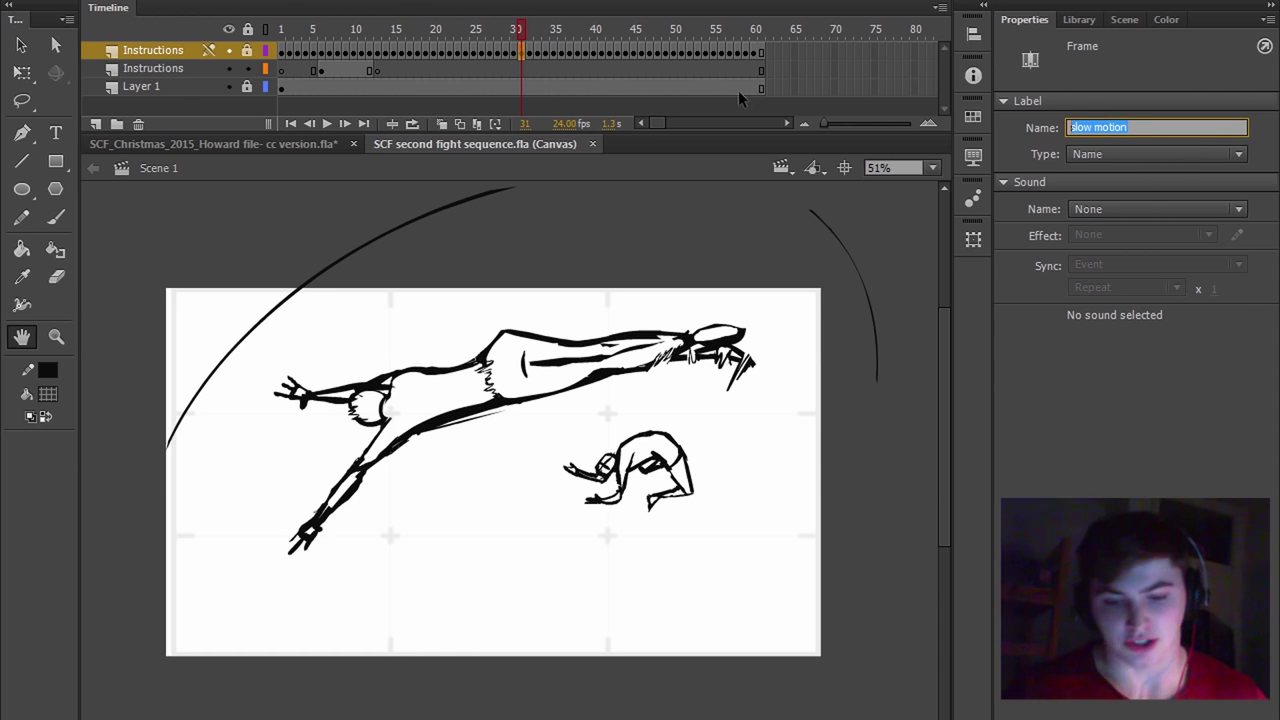
left_click(529, 36)
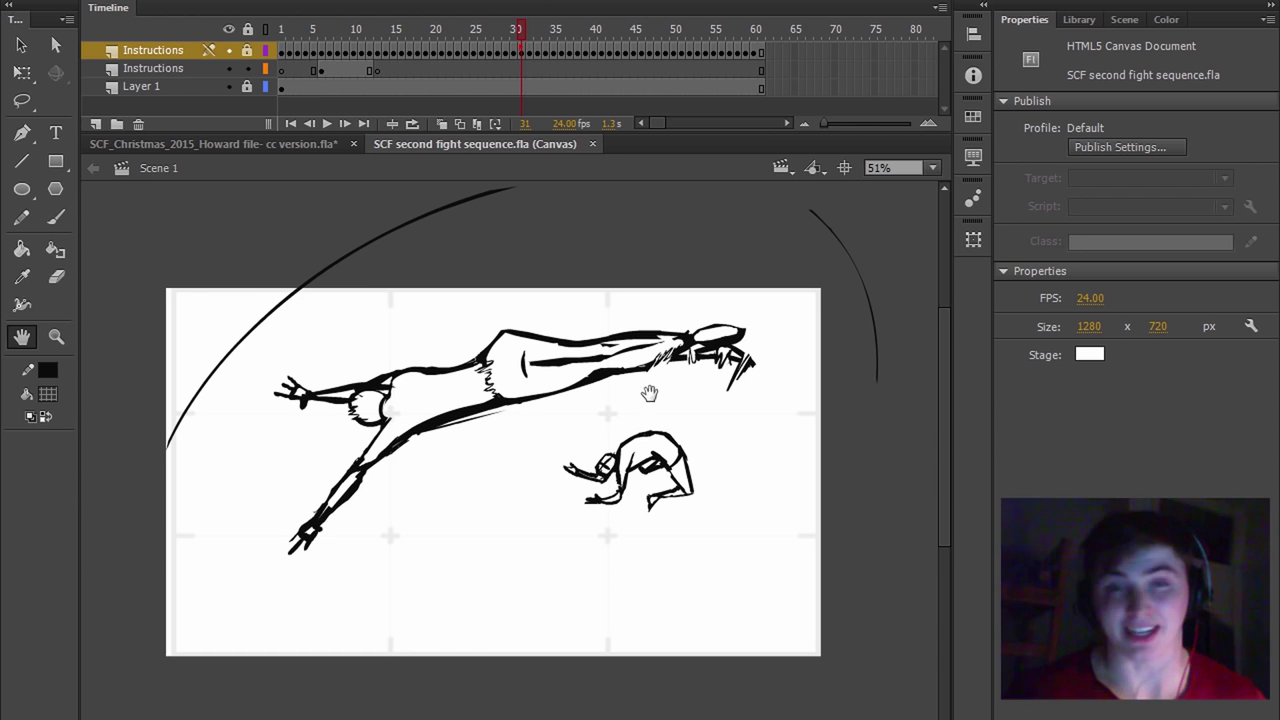
- Scrub from frame 31 to frame 58 to review the remaining fight poses
left_click(529, 37)
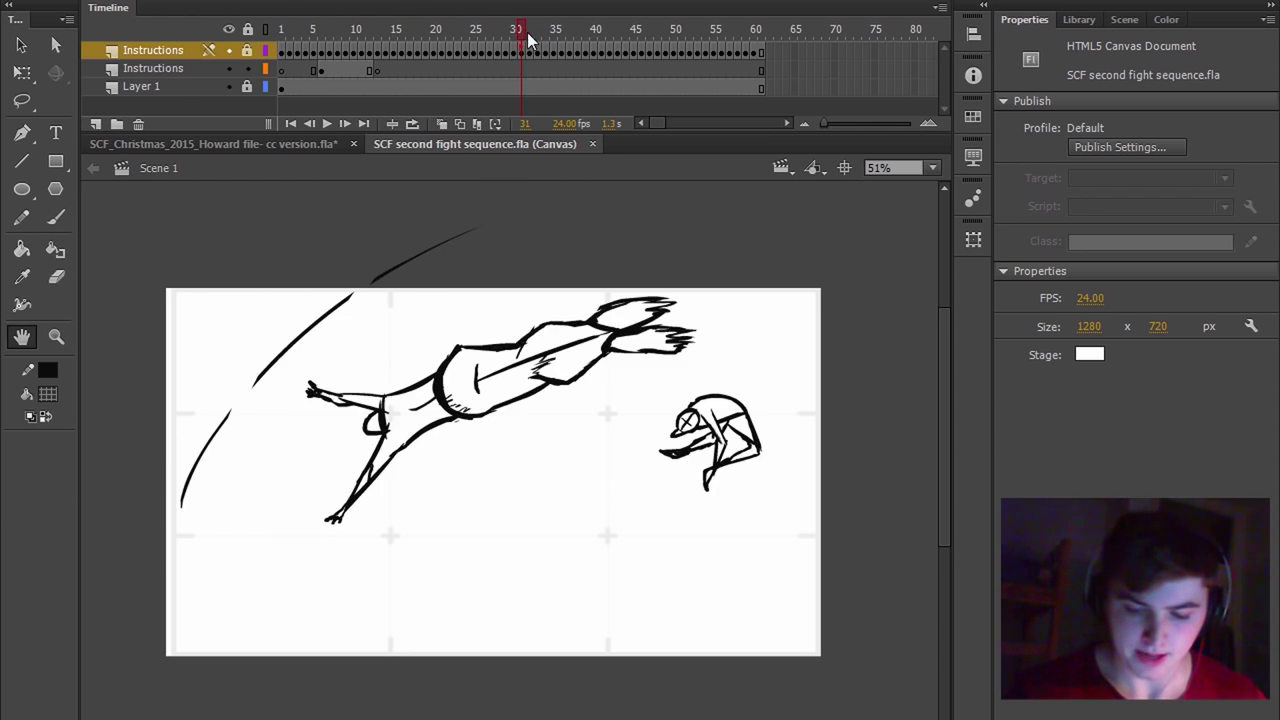
mouse_move(529, 37)
left_mouse_down()
mouse_move(503, 27)
mouse_move(594, 33)
left_mouse_up()
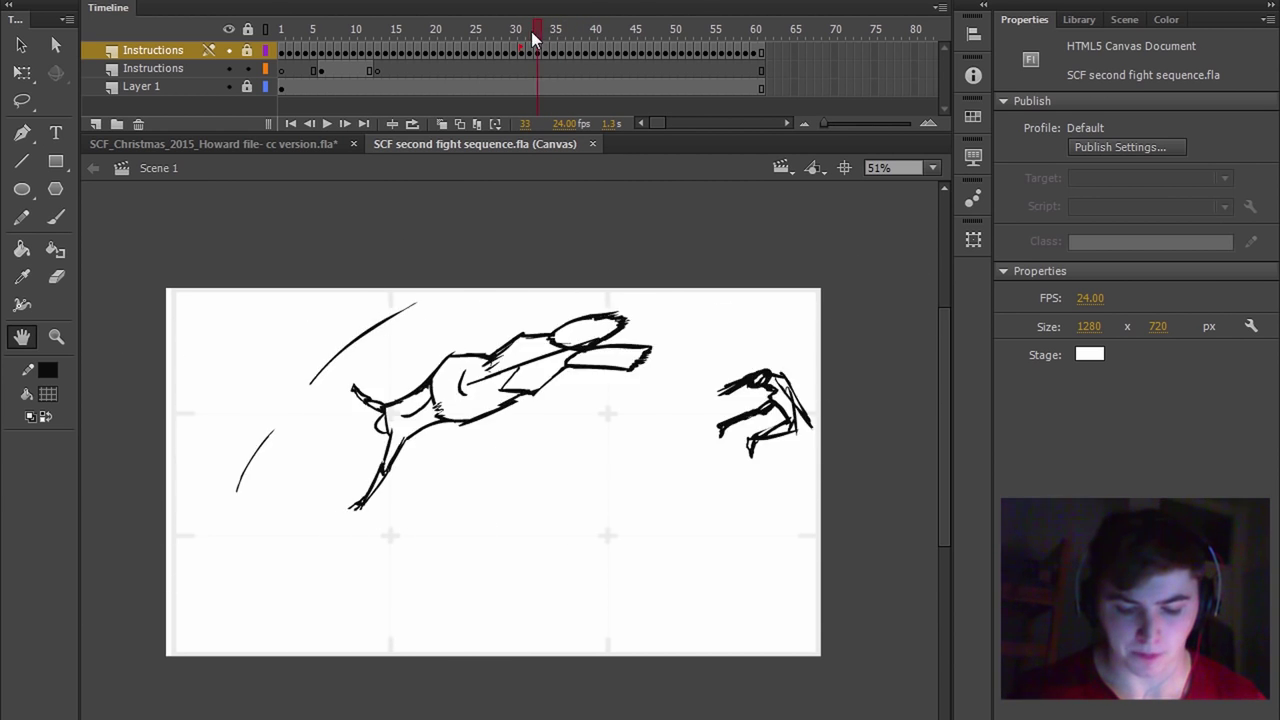
mouse_move(533, 38)
left_mouse_down()
mouse_move(677, 28)
mouse_move(609, 28)
mouse_move(657, 28)
left_mouse_up()
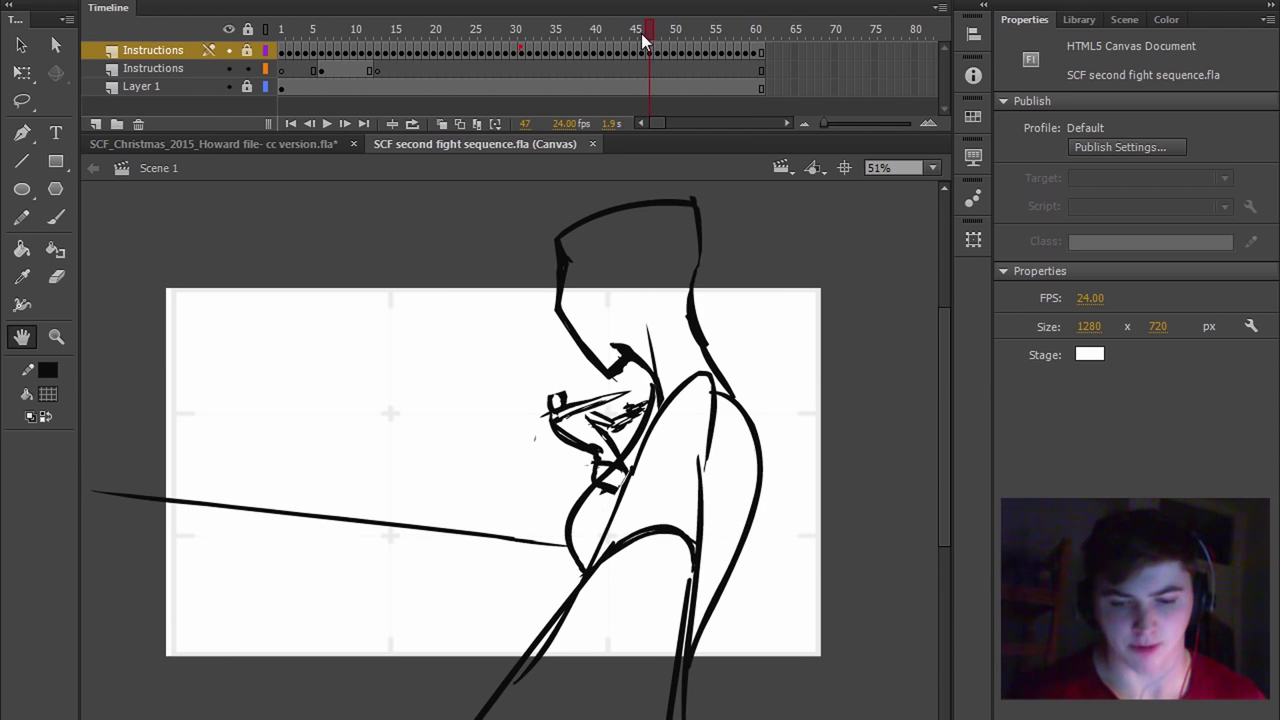
mouse_move(641, 33)
left_mouse_down()
mouse_move(693, 45)
mouse_move(641, 41)
mouse_move(663, 48)
mouse_move(738, 48)
left_mouse_up()
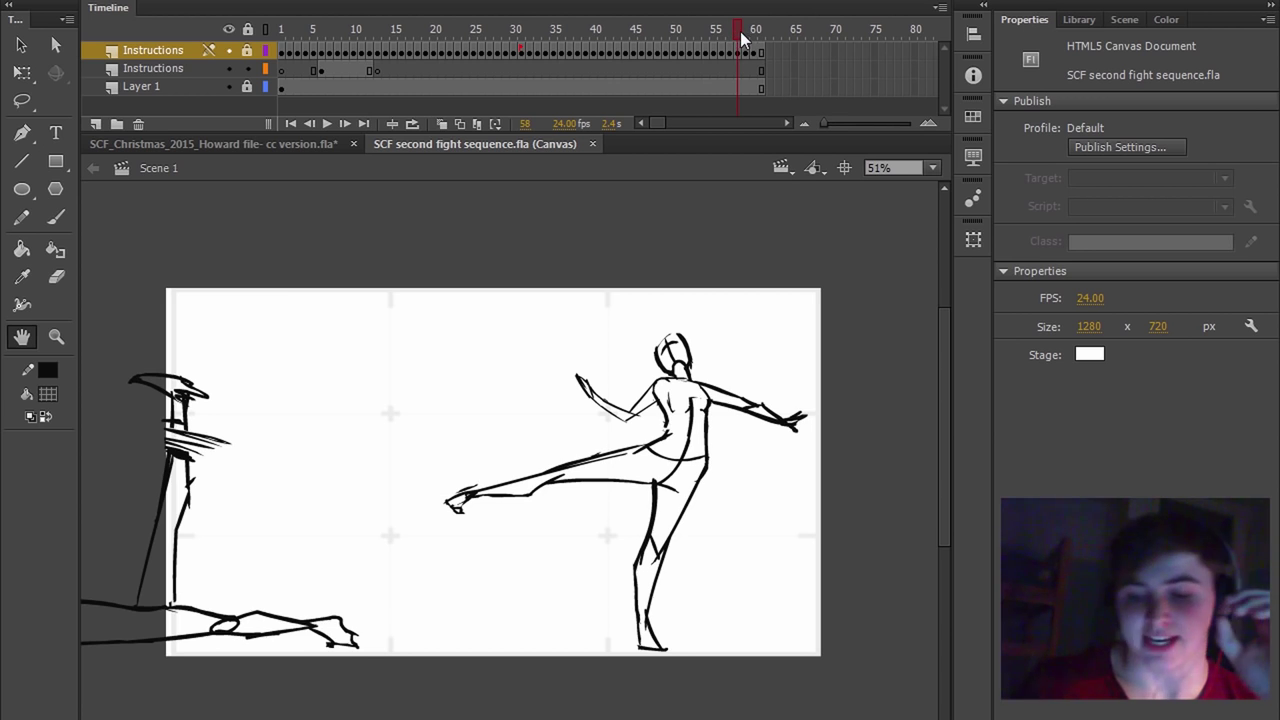
- Add a new layer above the Instructions layers and insert blank keyframes at frames 7 and 31
left_click_drag(740, 32, 263, 327)
left_click(95, 124)
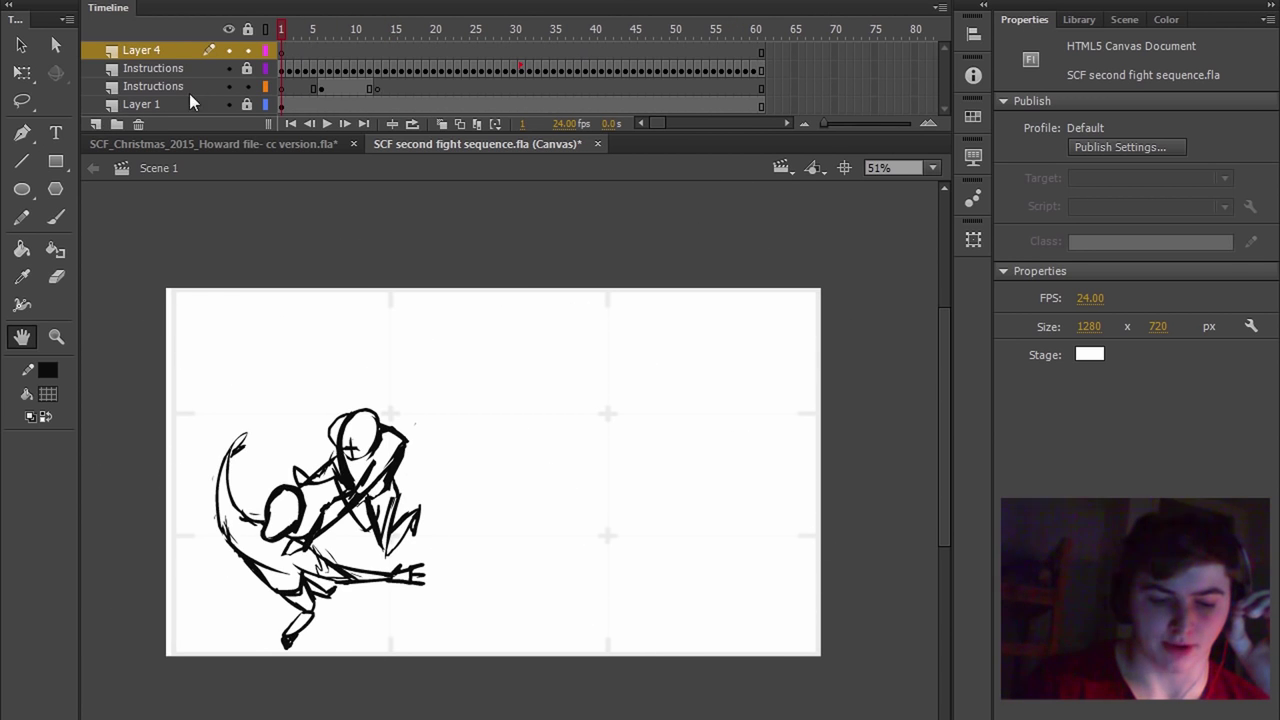
left_click(328, 48)
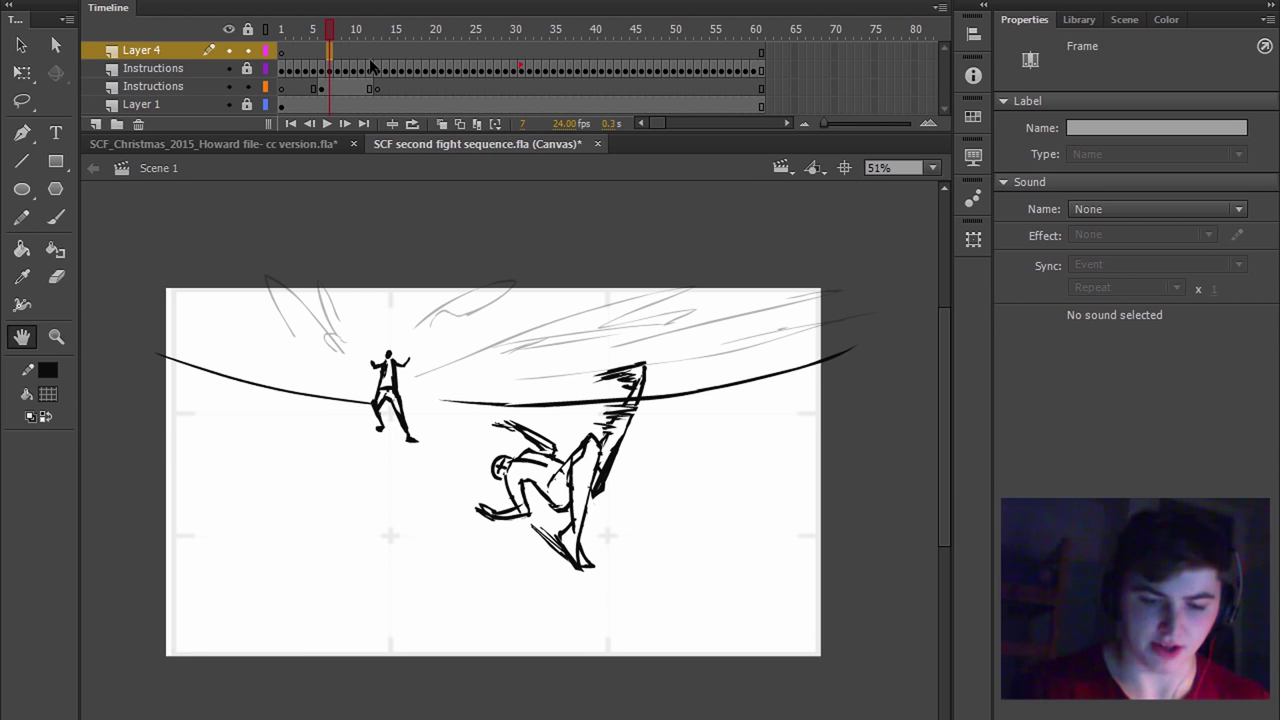
left_click(520, 50)
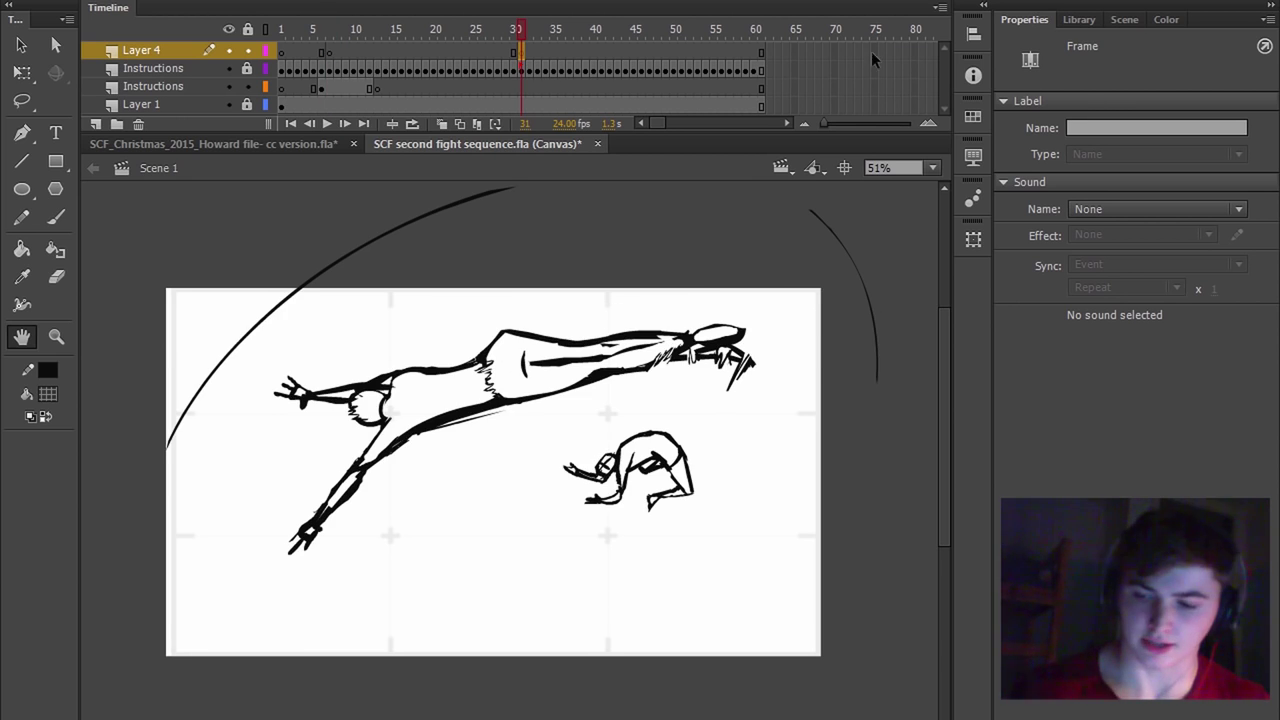
- Label the keyframe at frame 31 on Layer 4 "slow"
left_click(1104, 127)
type("slow")
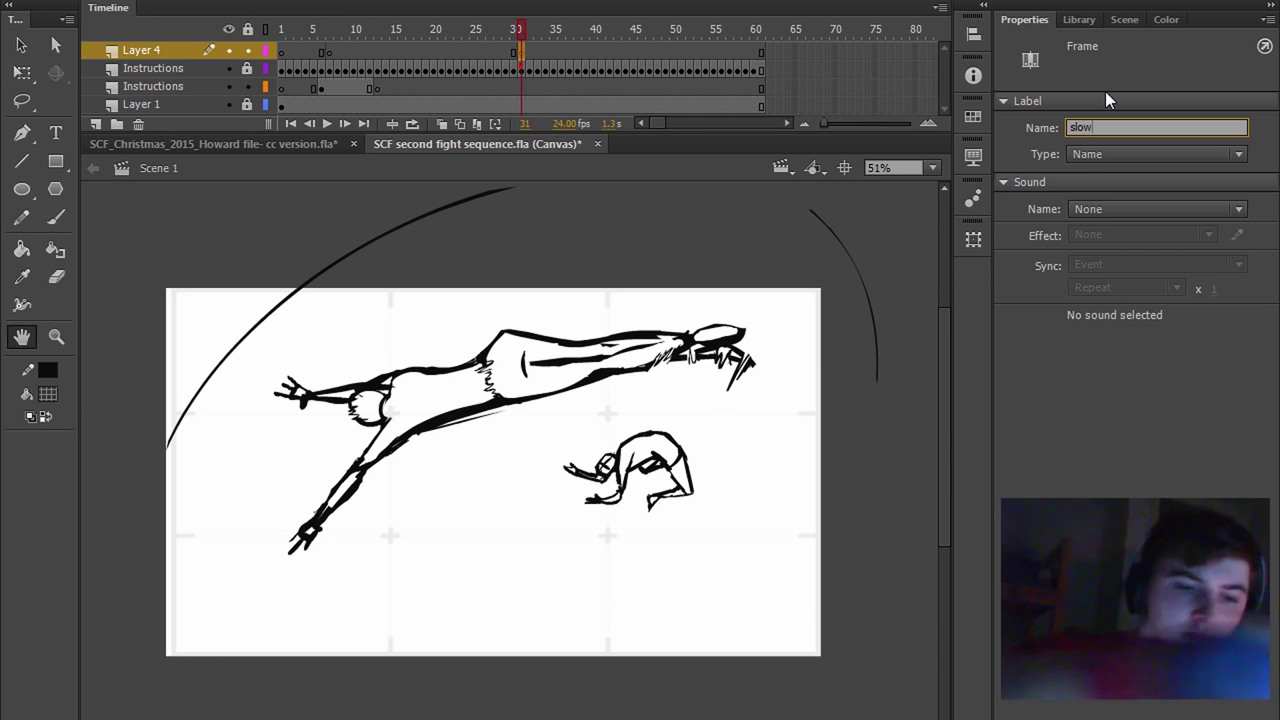
key("Return")
- Move Layer 4's frame 7 keyframe to frame 15 and label the keyframe at frame 1 "fast"
mouse_move(513, 38)
left_mouse_down()
mouse_move(289, 65)
mouse_move(392, 47)
left_mouse_up()
left_click(328, 50)
left_click_drag(386, 36, 291, 39)
left_click(285, 50)
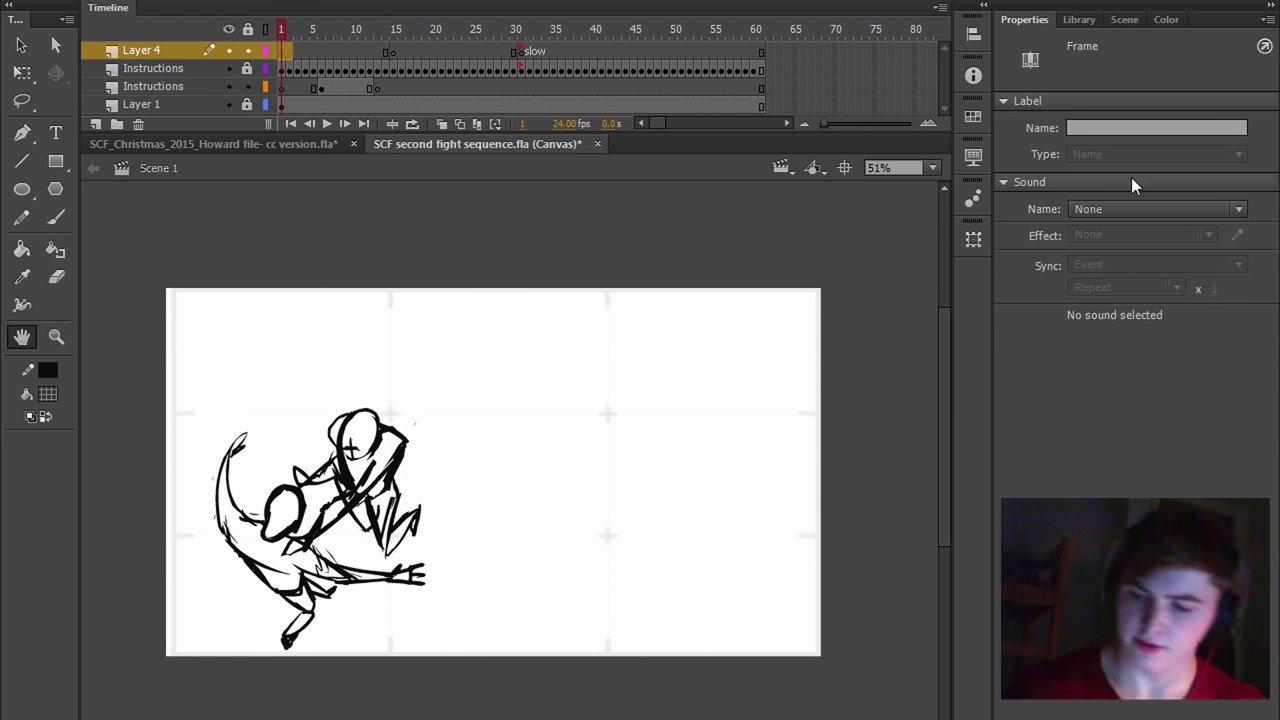
left_click(1131, 127)
type("fast")
key("Return")
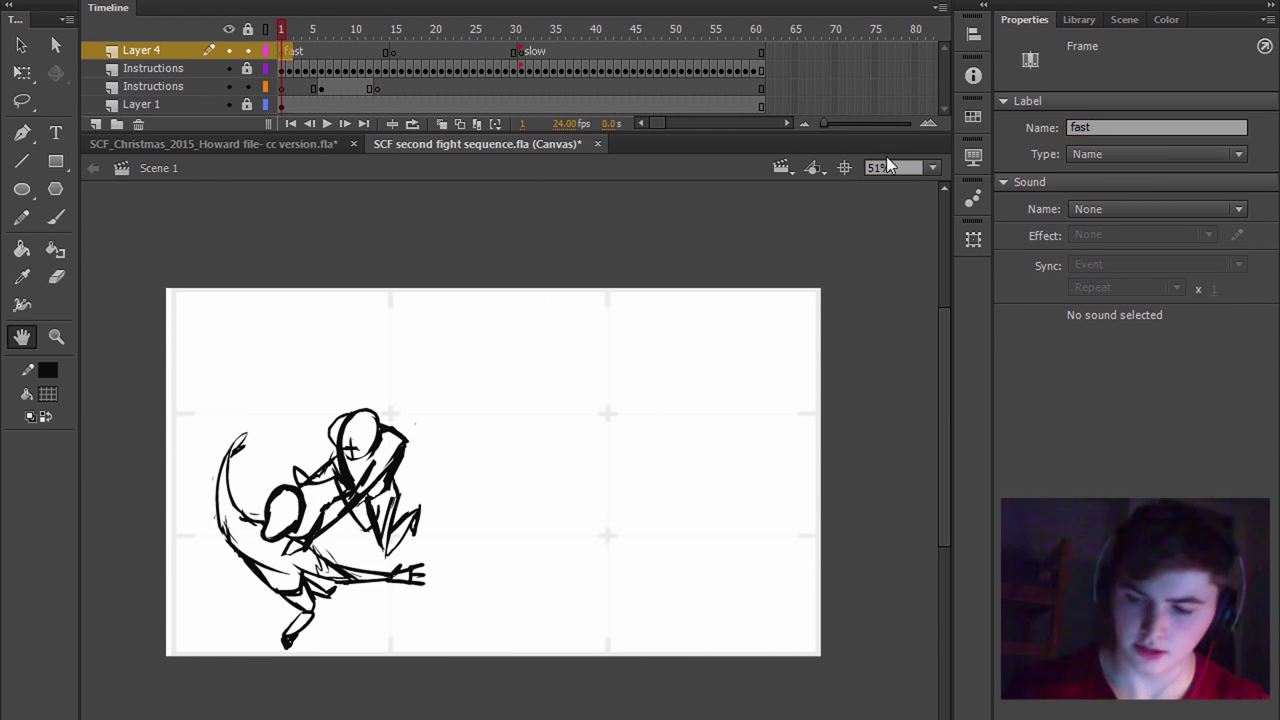
- Move Layer 4's second keyframe to frame 16 and label it "slow down"
mouse_move(276, 38)
left_mouse_down()
mouse_move(400, 48)
mouse_move(313, 75)
mouse_move(267, 118)
left_mouse_up()
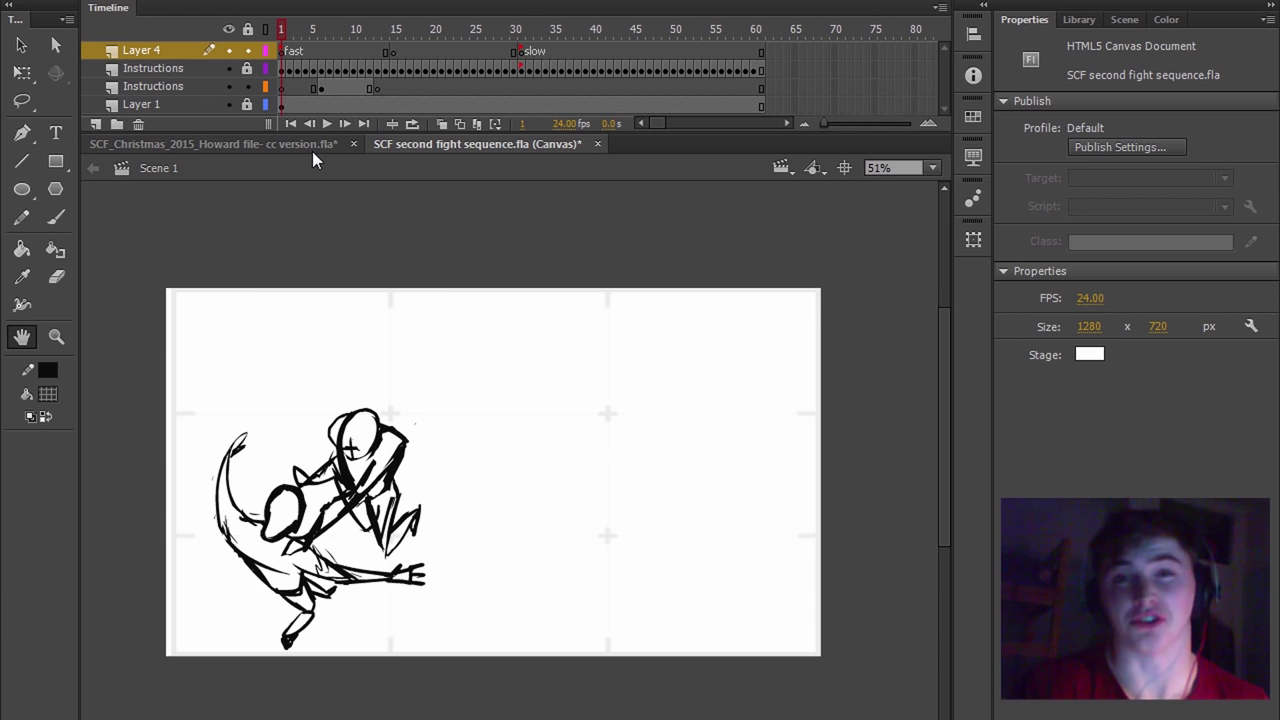
left_click(358, 33)
mouse_move(362, 33)
left_mouse_down()
mouse_move(434, 39)
mouse_move(403, 41)
mouse_move(418, 40)
left_mouse_up()
left_click(394, 53)
left_click(399, 34)
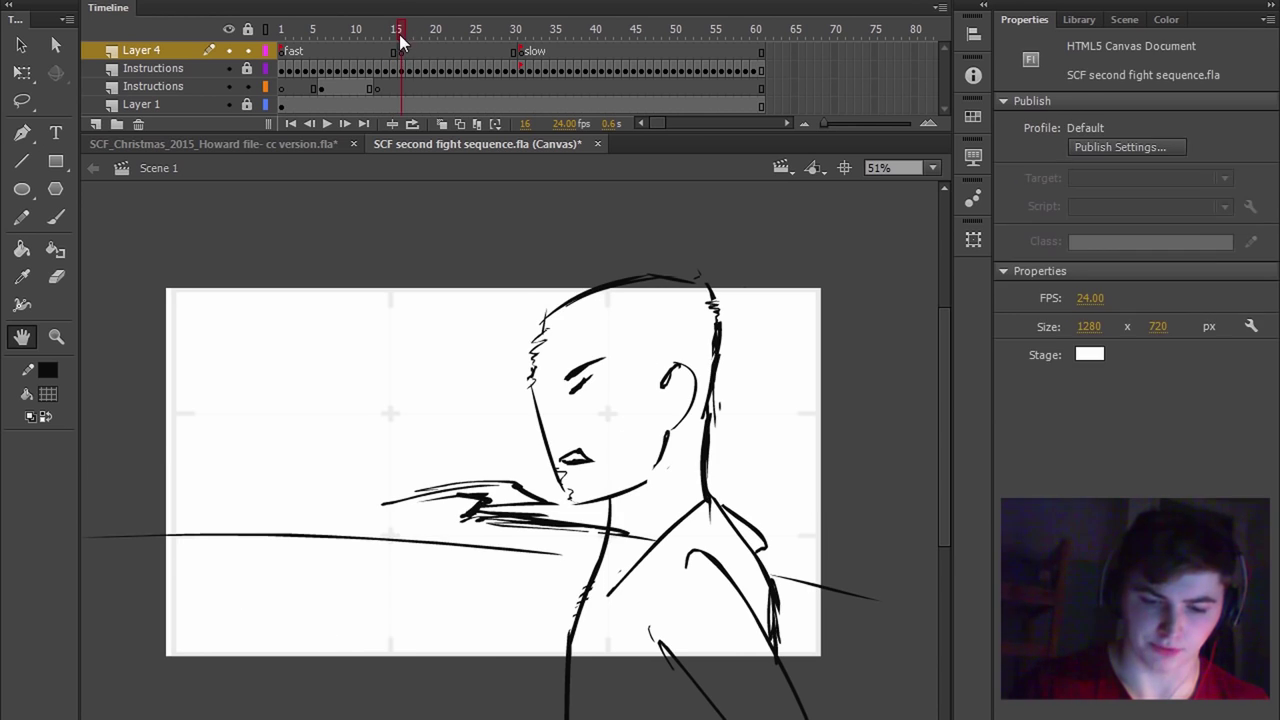
left_click(1100, 127)
type("s")
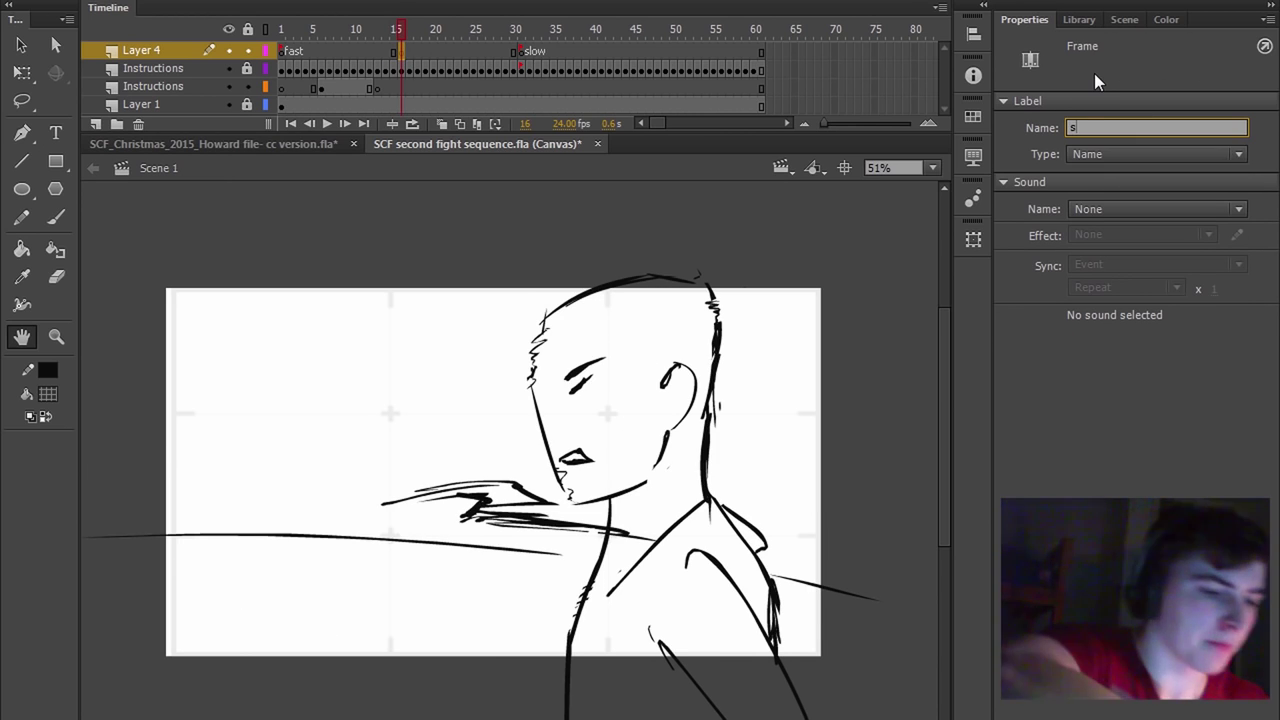
type("low down")
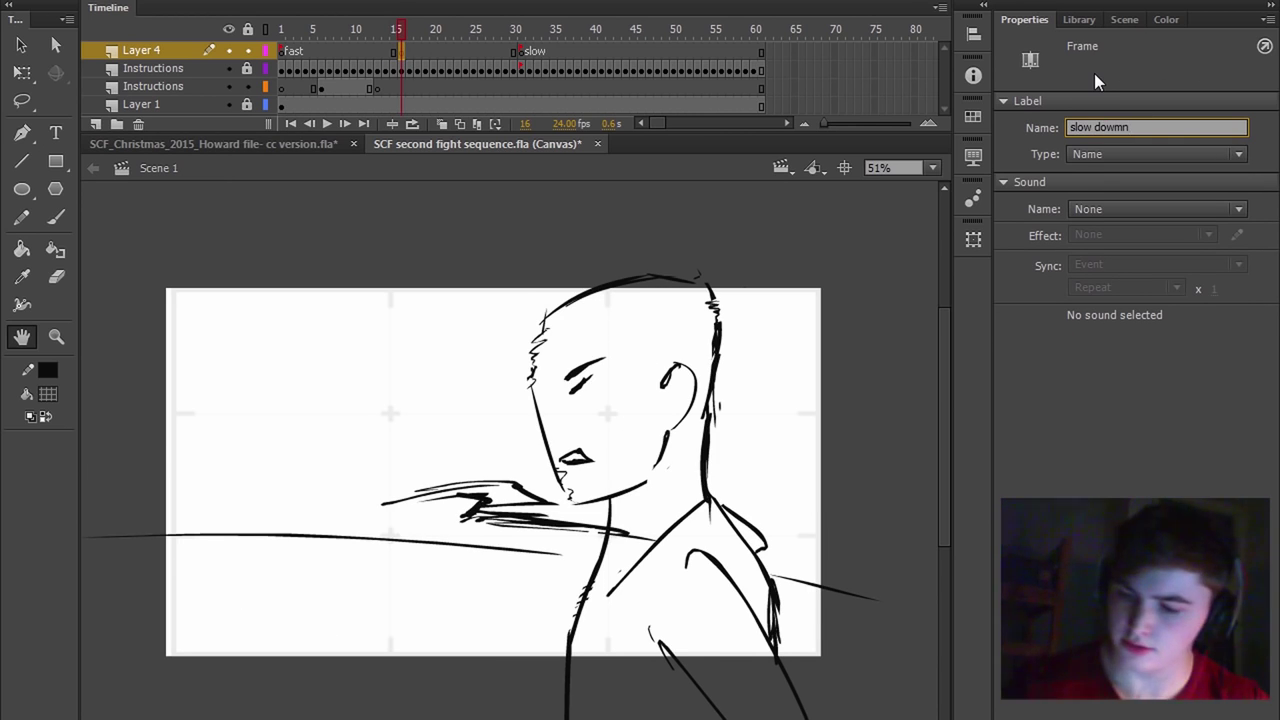
key("BackSpace")
type("n")
- Insert a keyframe at frame 20 on Layer 4 and label it "speed up"
mouse_move(409, 32)
left_mouse_down()
mouse_move(457, 17)
mouse_move(411, 22)
mouse_move(428, 42)
left_mouse_up()
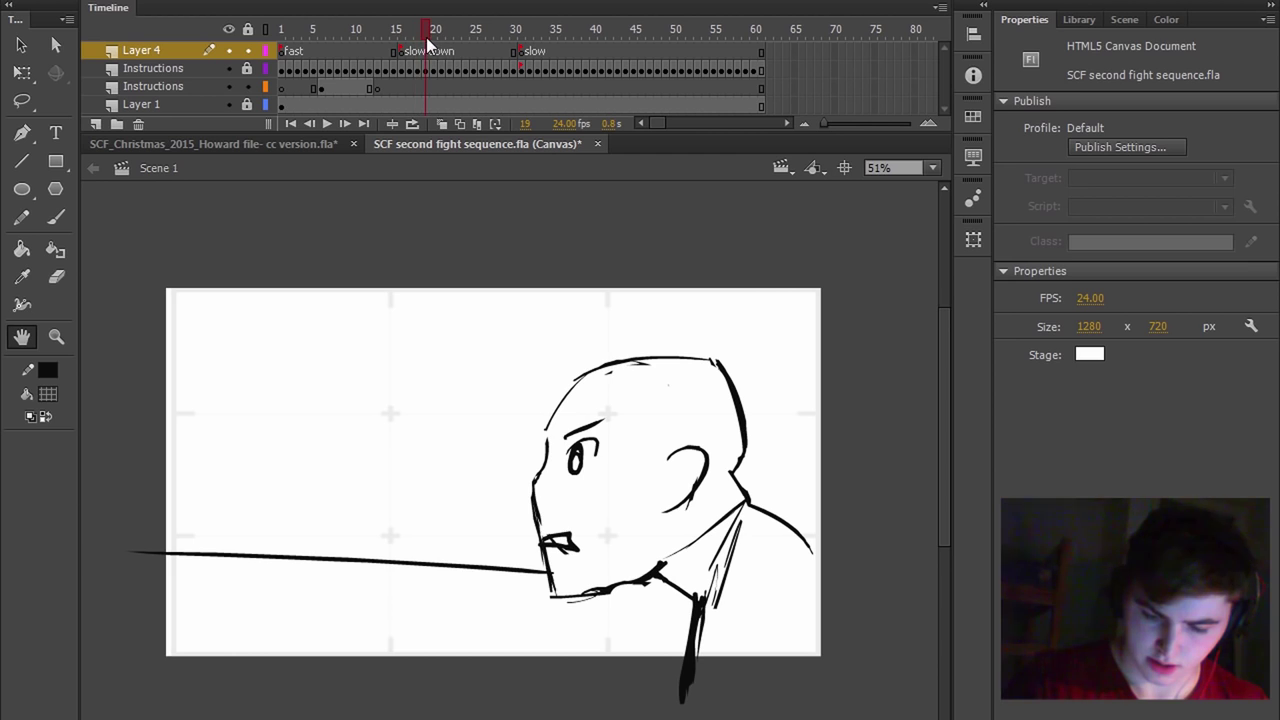
left_click(430, 52)
left_click(432, 52)
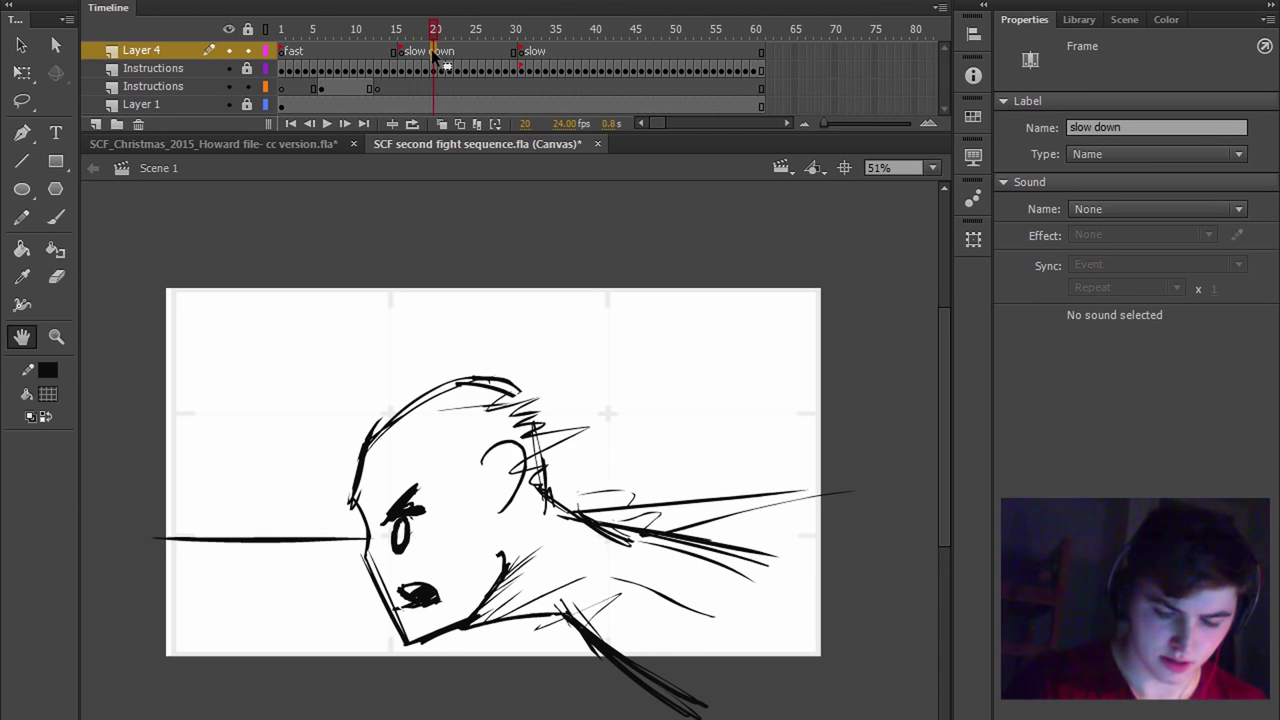
left_click(427, 54)
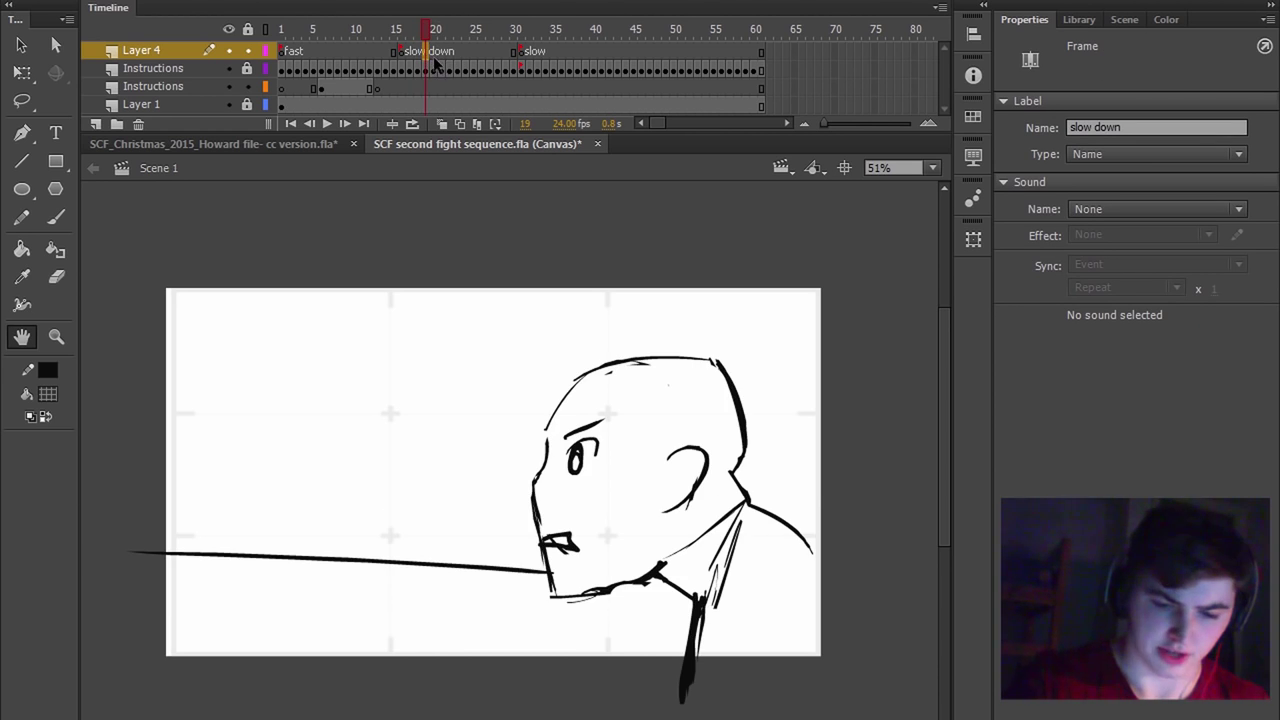
left_click(434, 59)
key("F6")
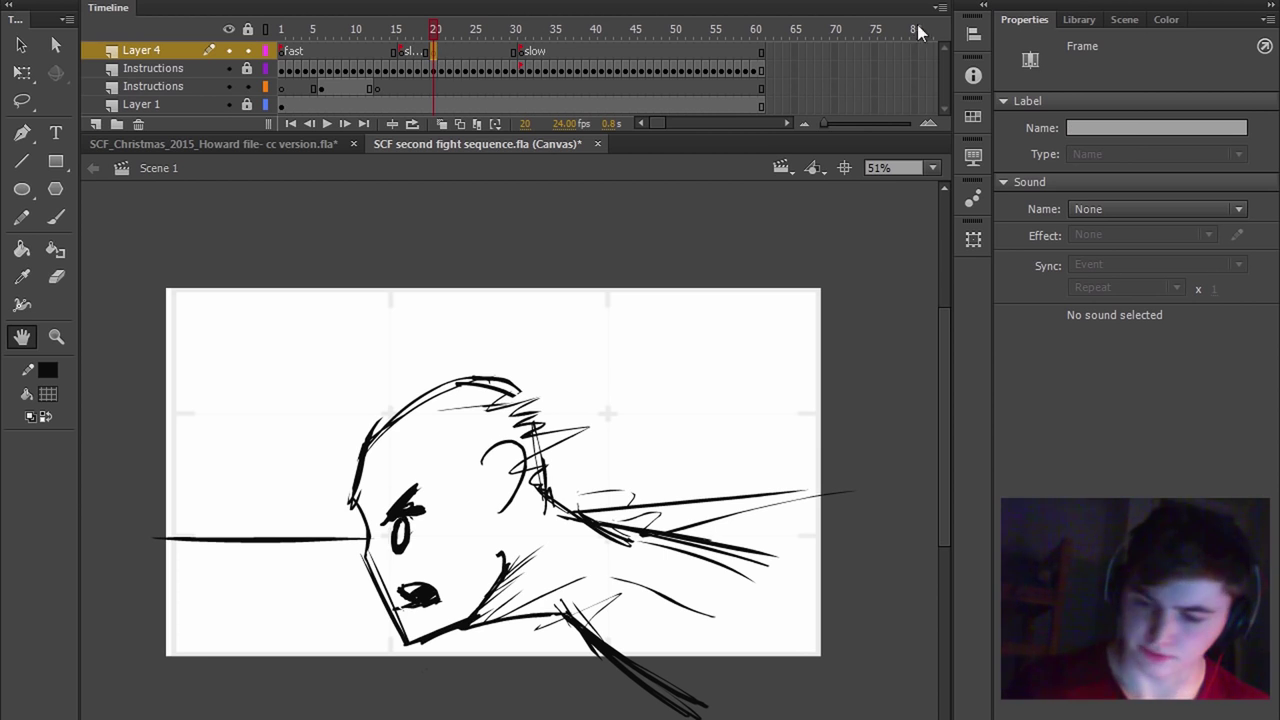
left_click(1111, 127)
type("spe")
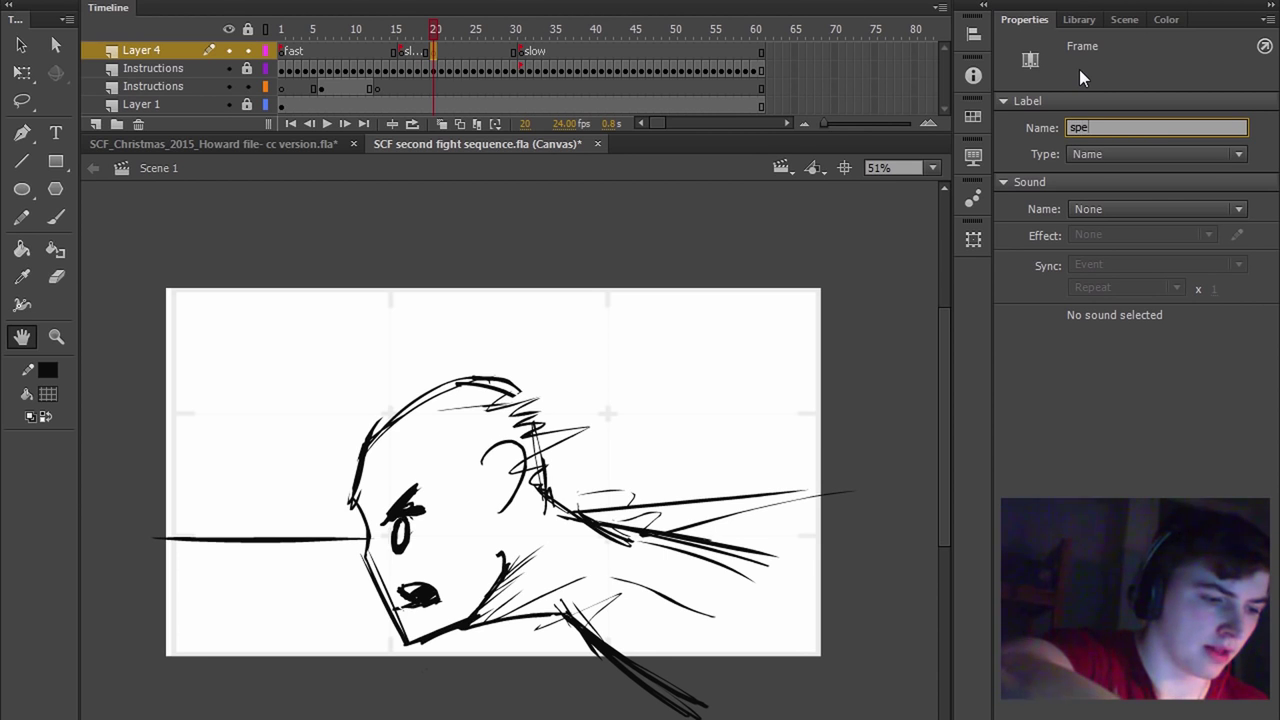
type("ed up")
- Insert a blank keyframe at frame 28 on Layer 4 and label it "slow down"
left_click_drag(430, 30, 508, 37)
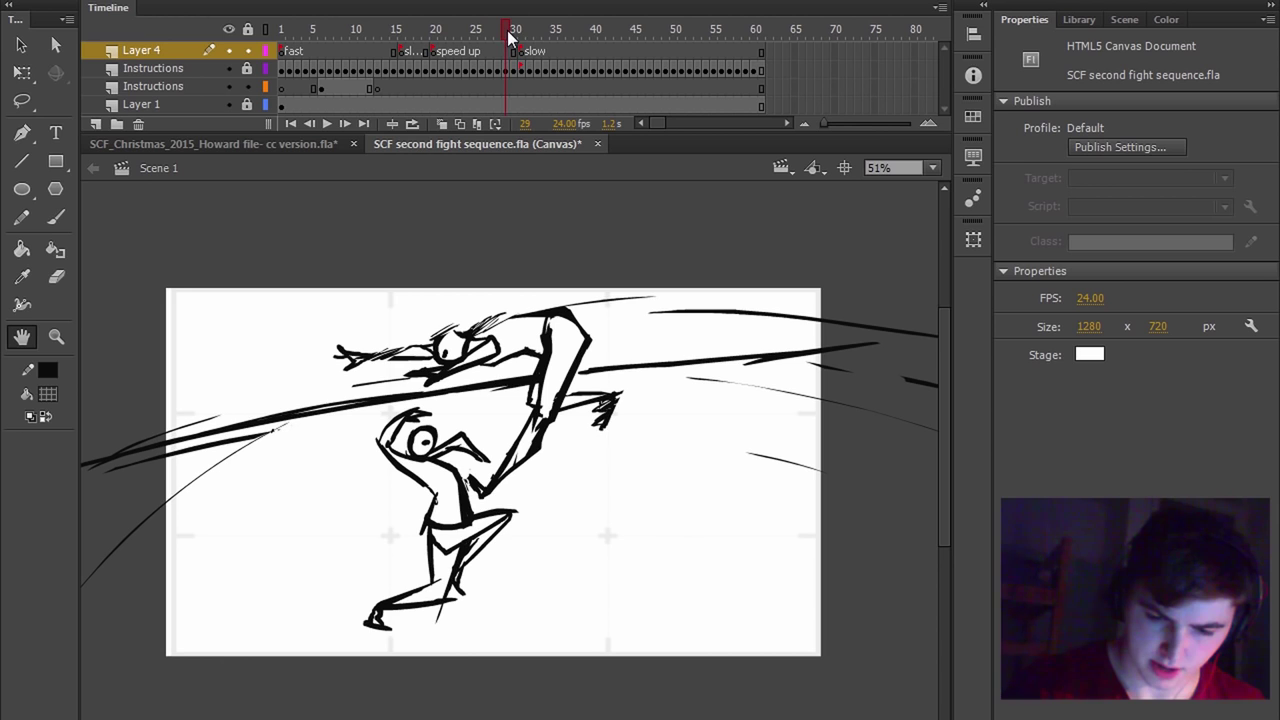
left_click(497, 51)
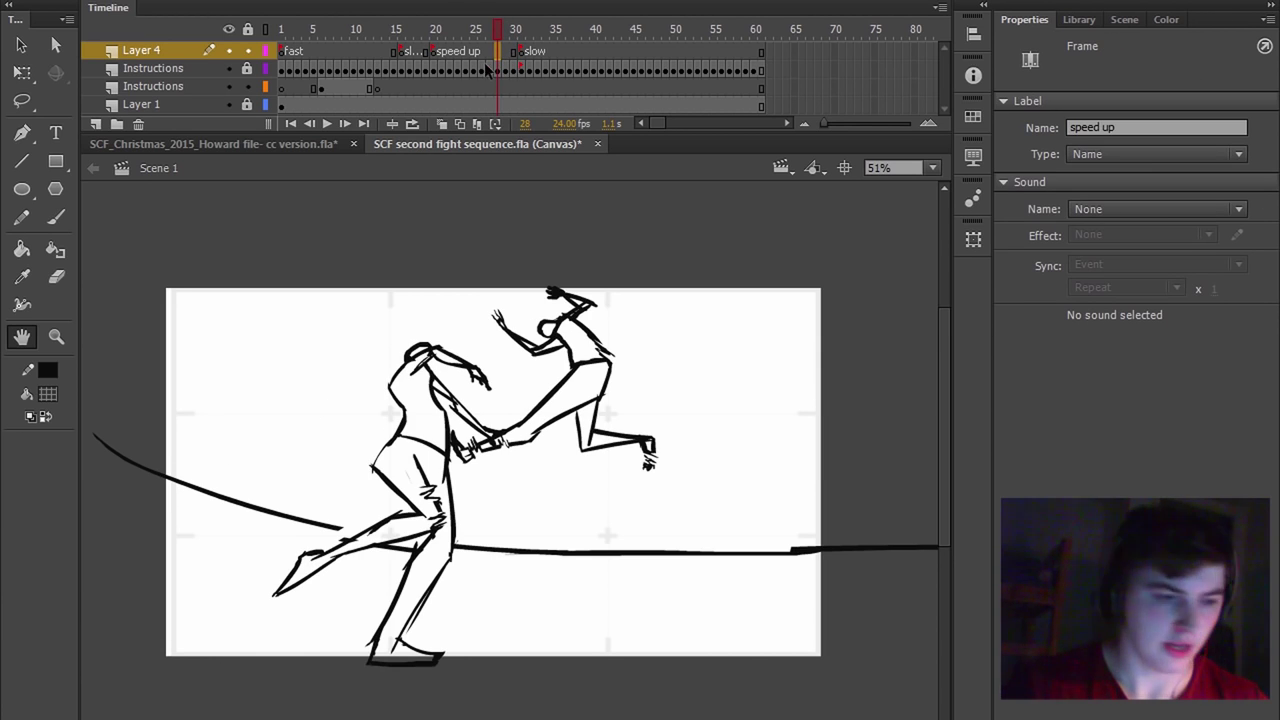
left_click(1120, 124)
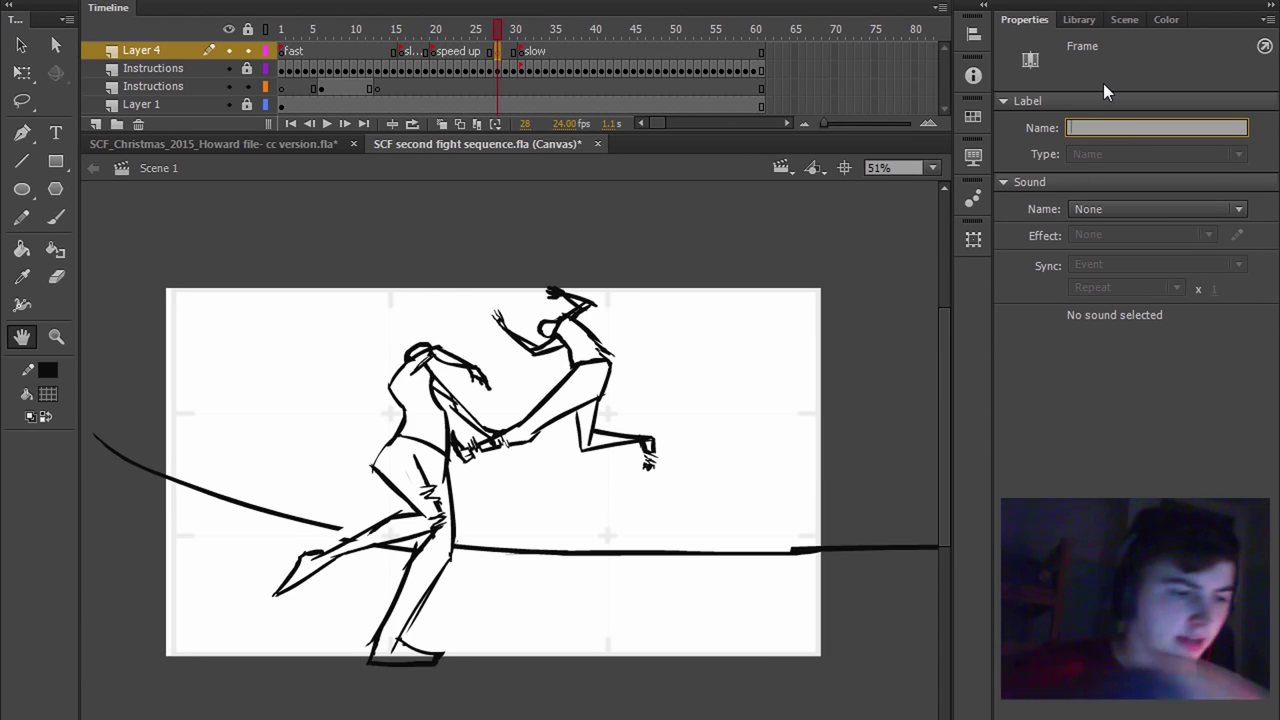
type("slow")
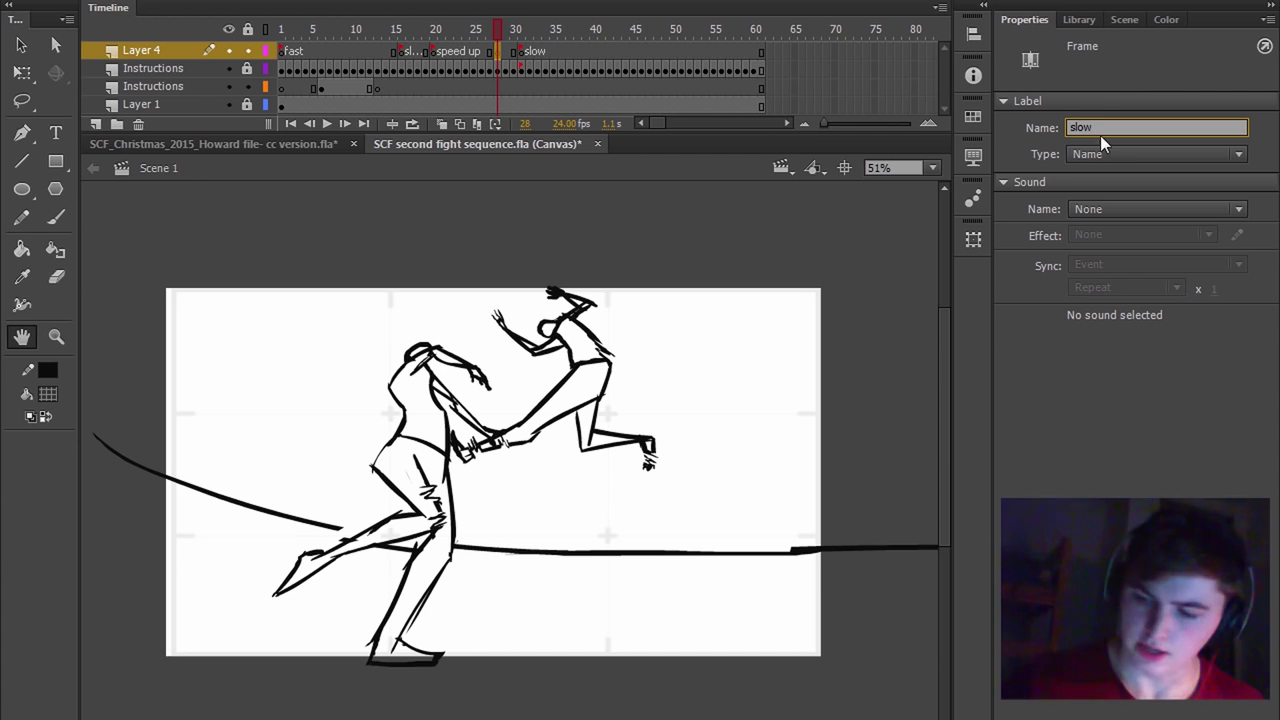
type(" dow")
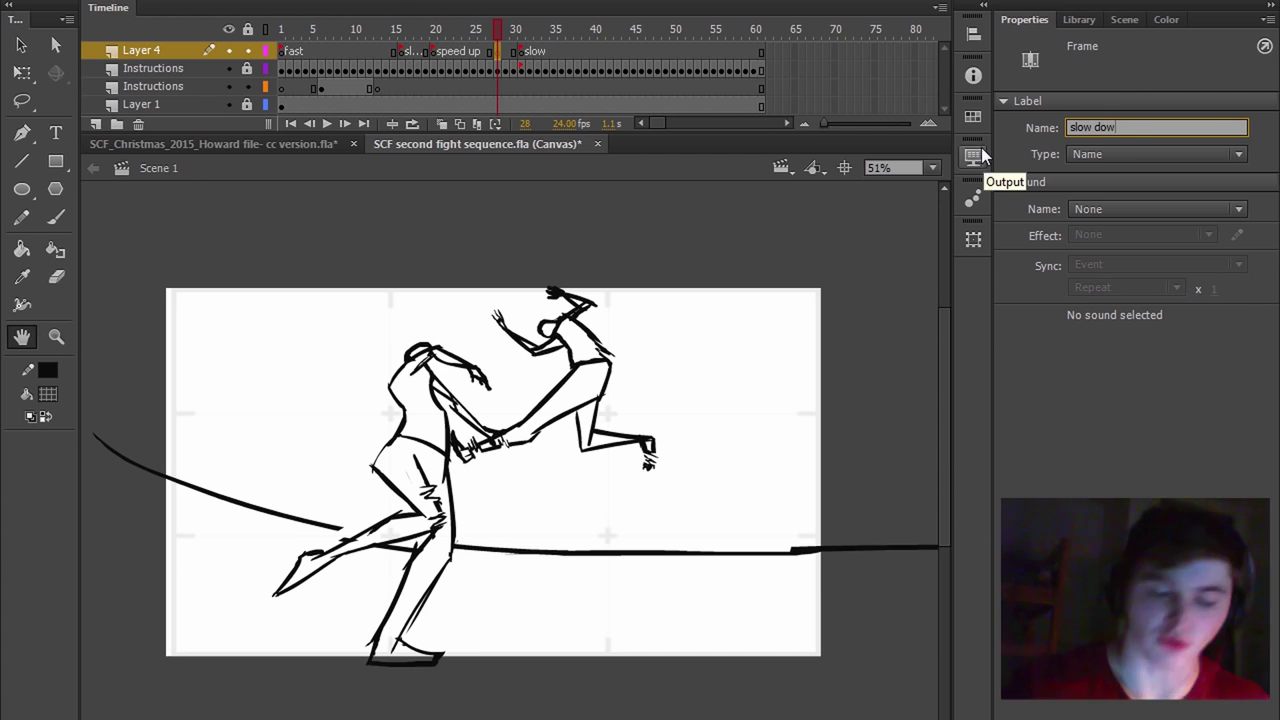
type("n")
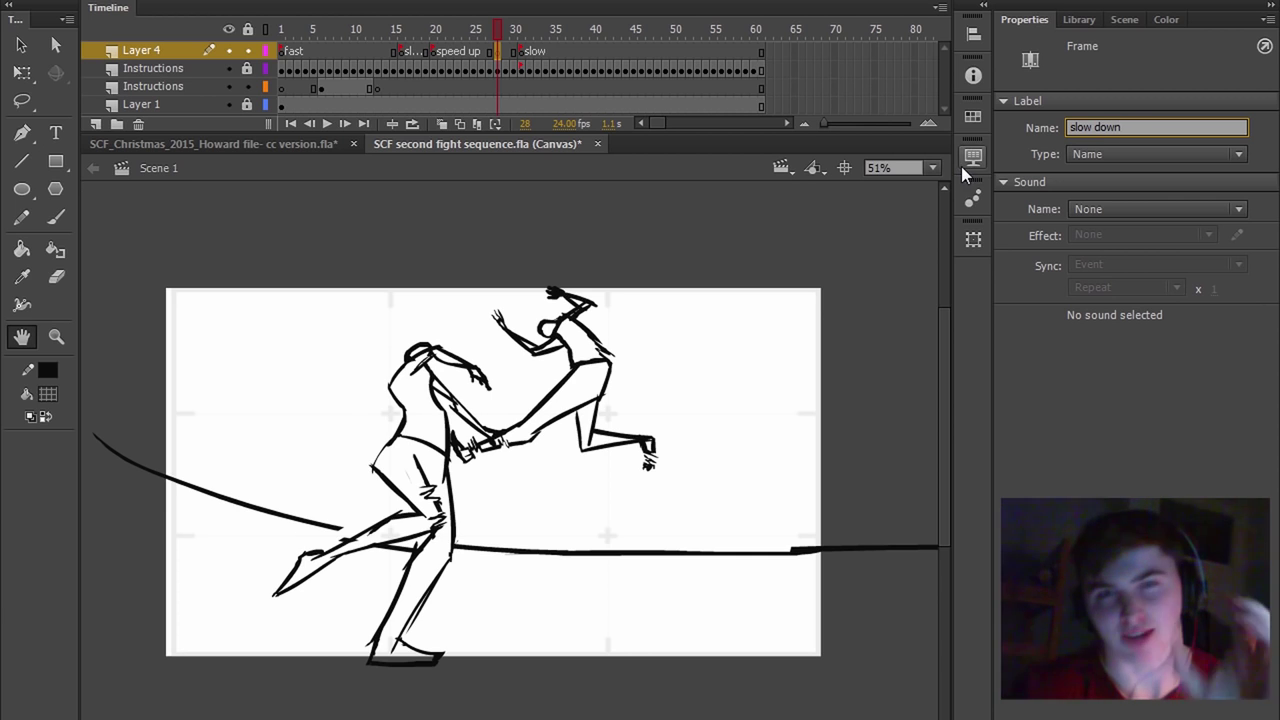
left_click(497, 35)
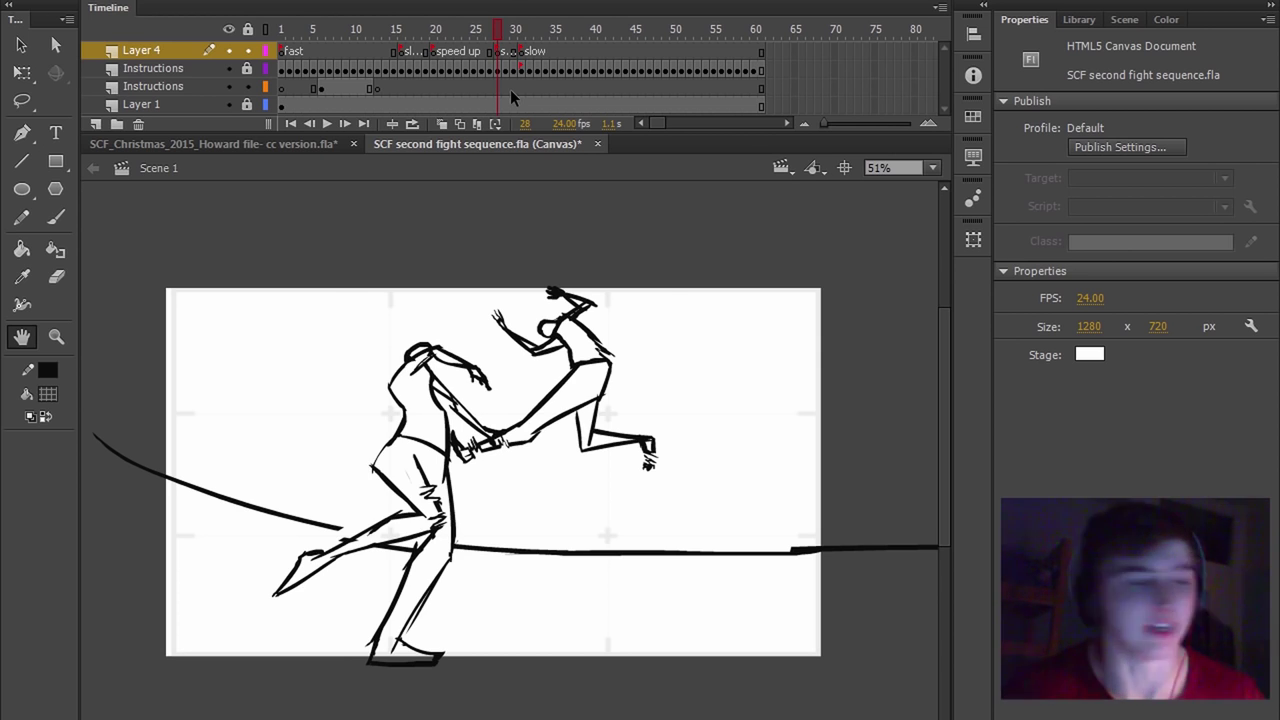
- Insert a blank keyframe at frame 33 on Layer 4 and label it "speed up"
left_click(530, 51)
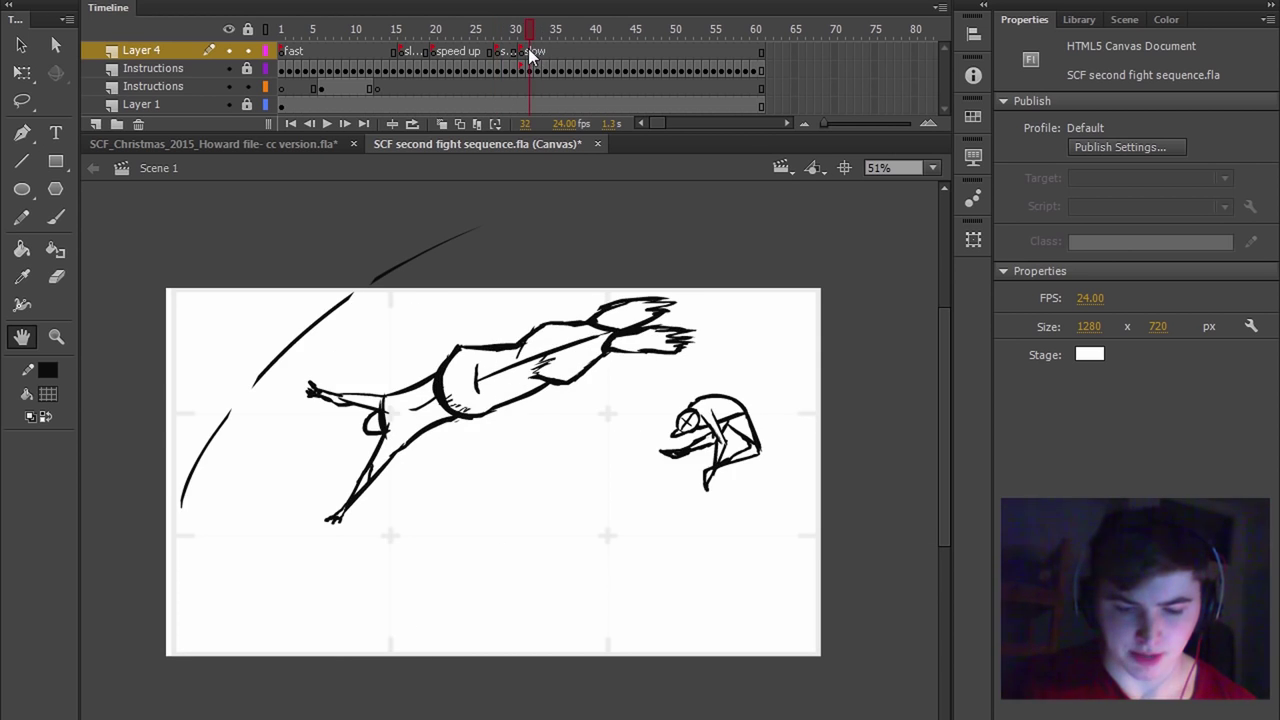
left_click_drag(530, 55, 535, 53)
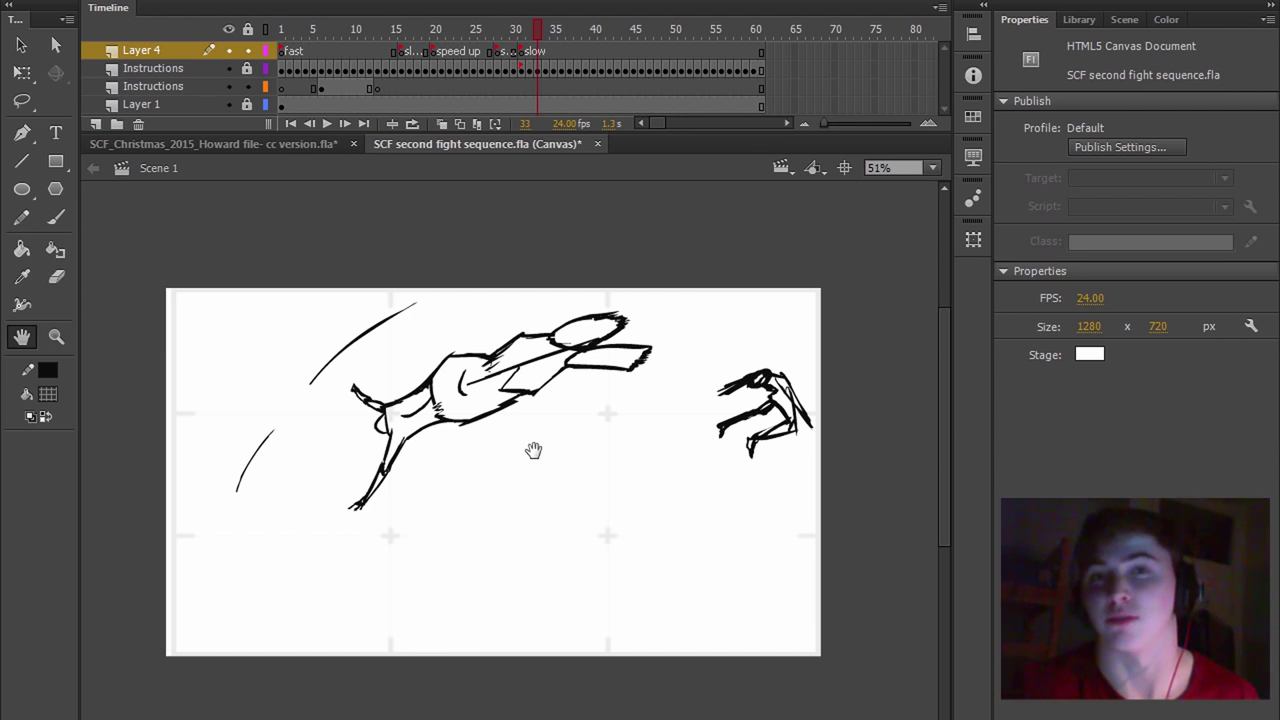
left_click(542, 55)
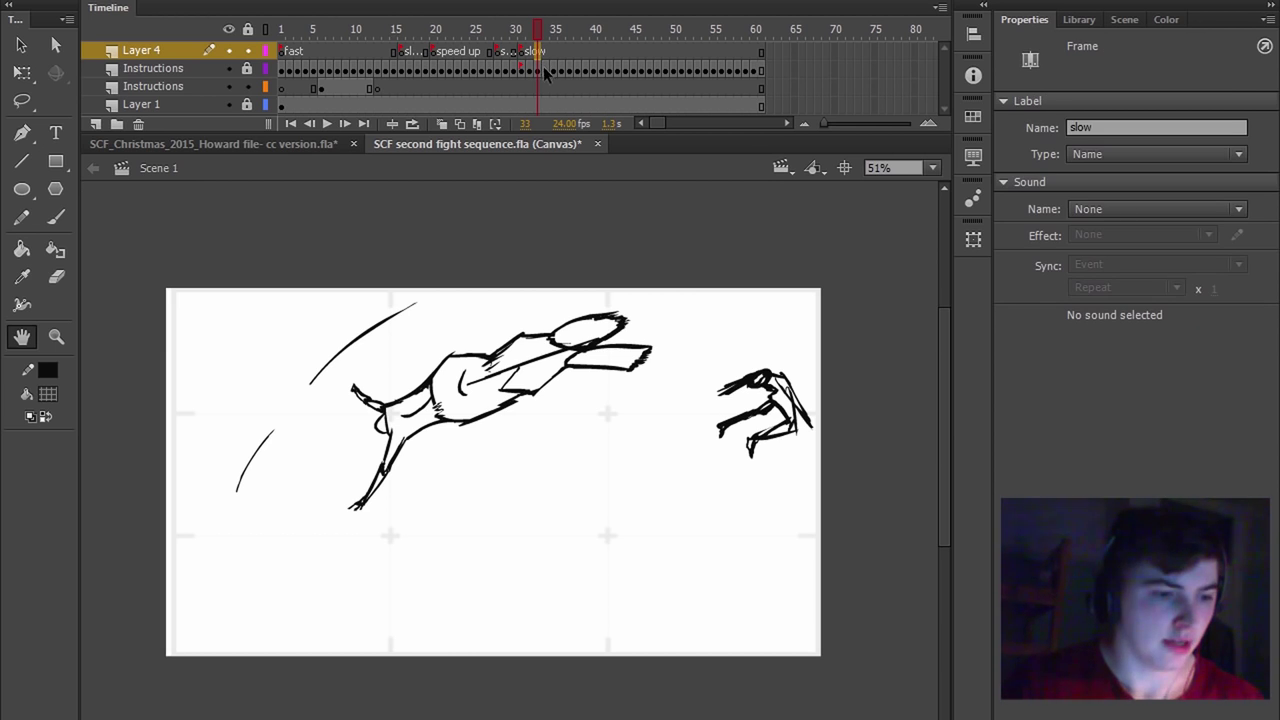
key("F7")
left_click(1105, 121)
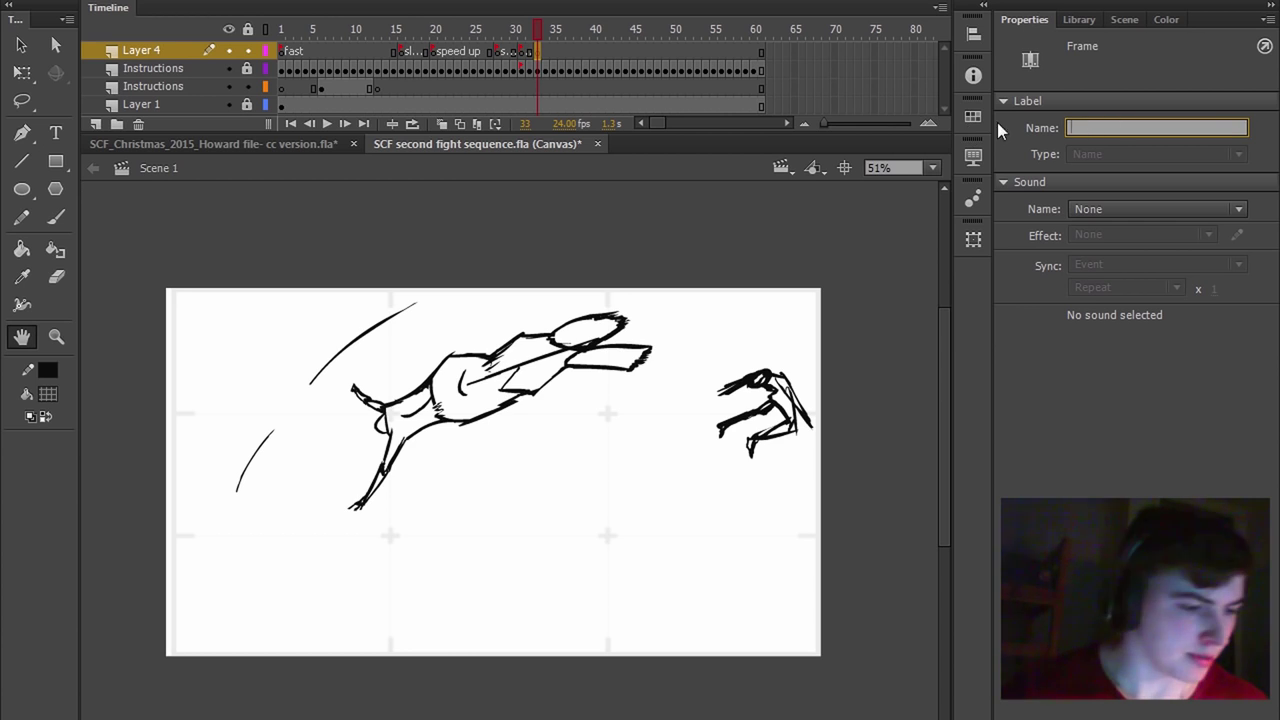
type("speed up")
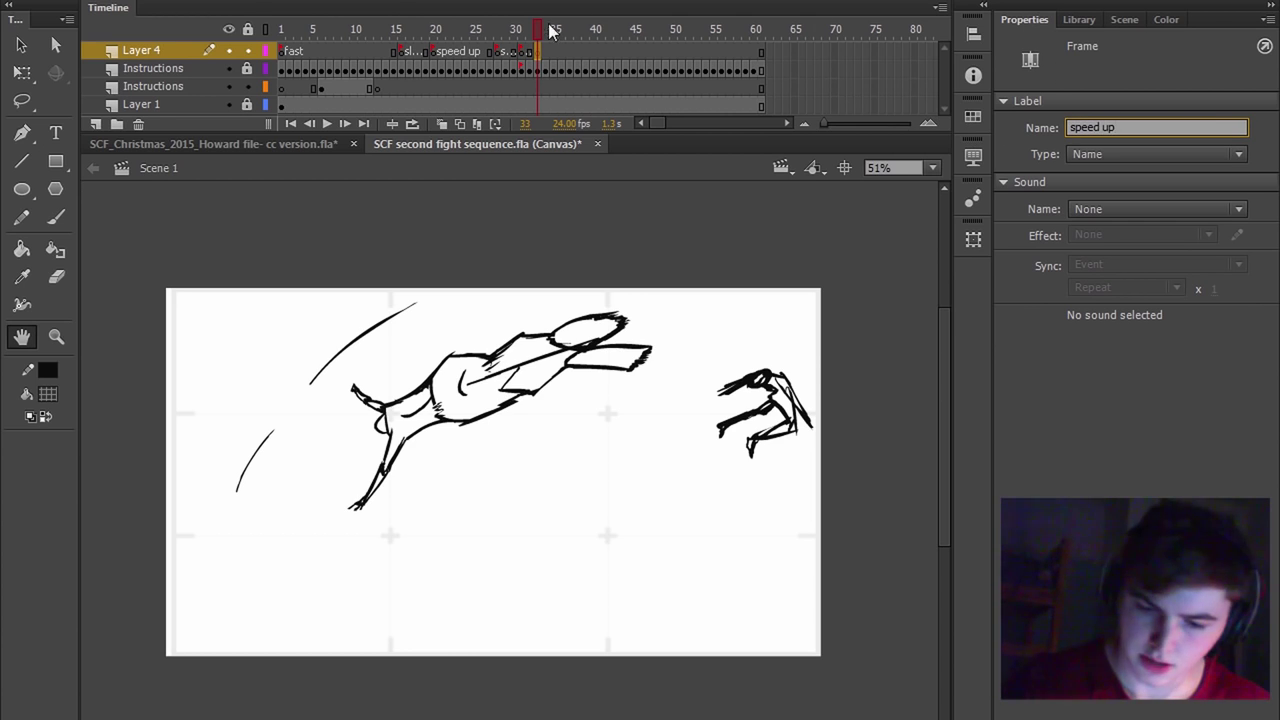
left_click_drag(547, 29, 532, 36)
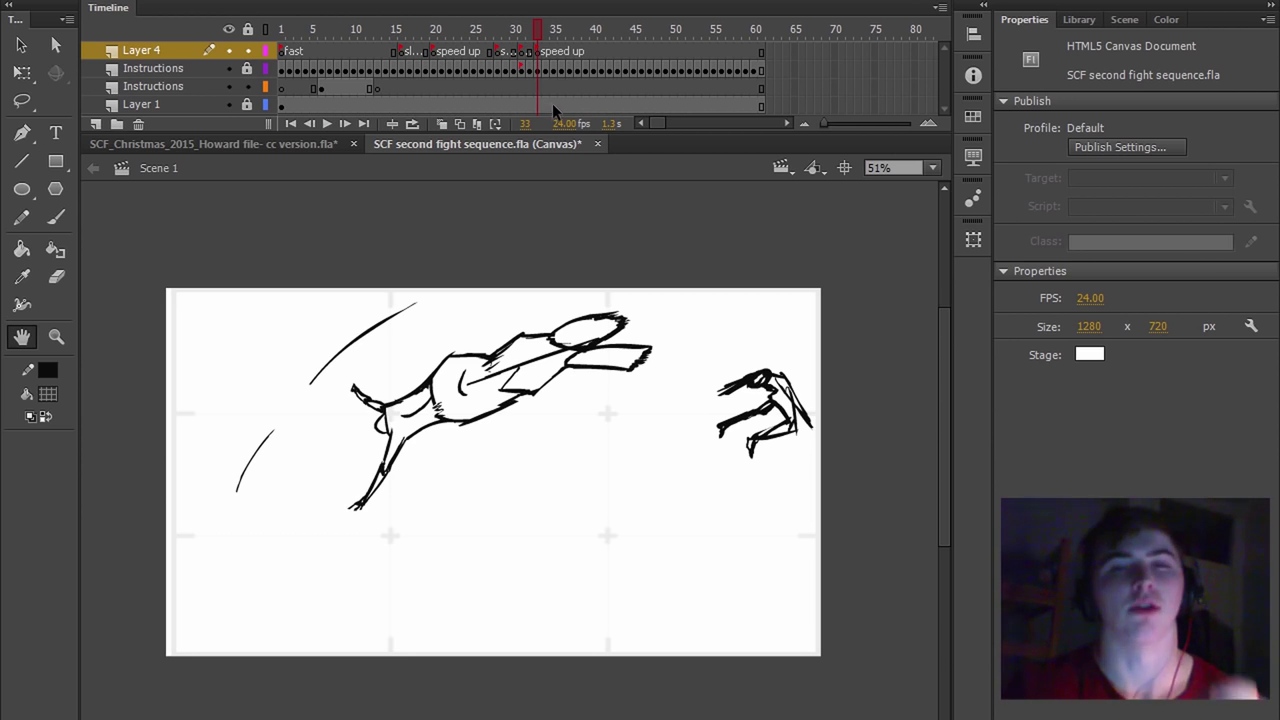
- Insert a blank keyframe at frame 37 on Layer 4 and label it "fast"
left_click_drag(540, 37, 571, 49)
left_click(572, 52)
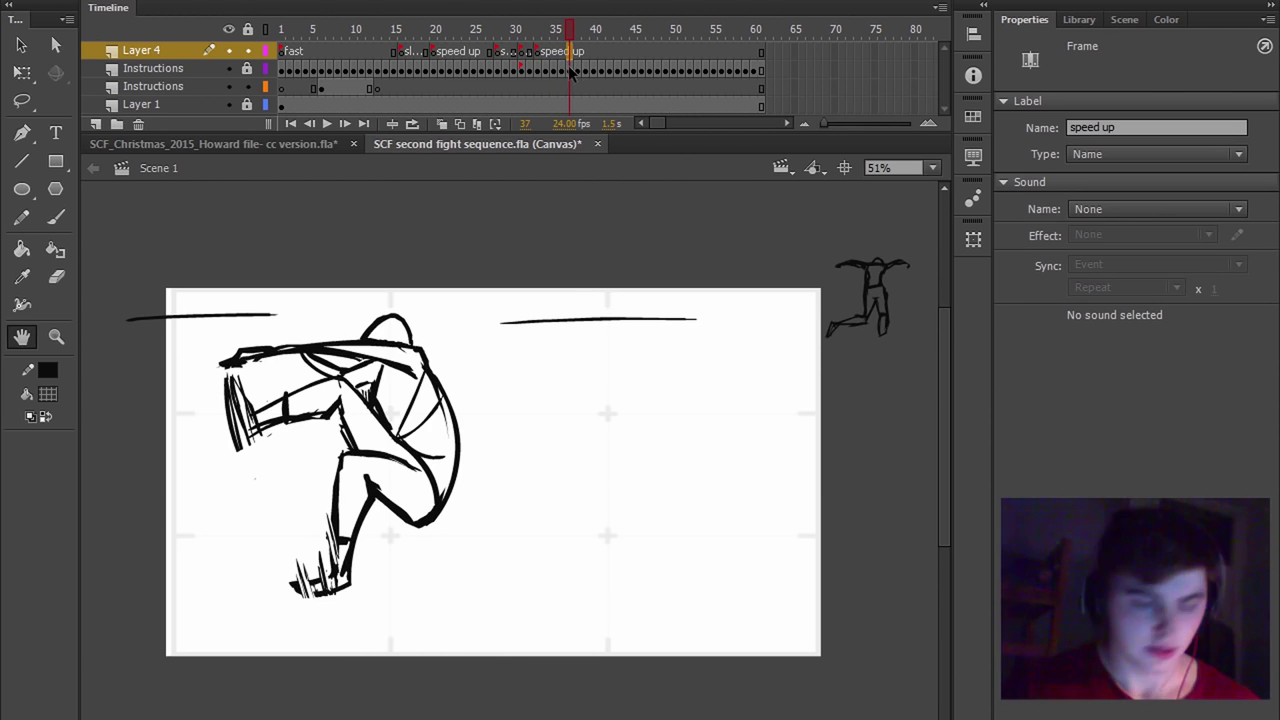
left_click(1090, 128)
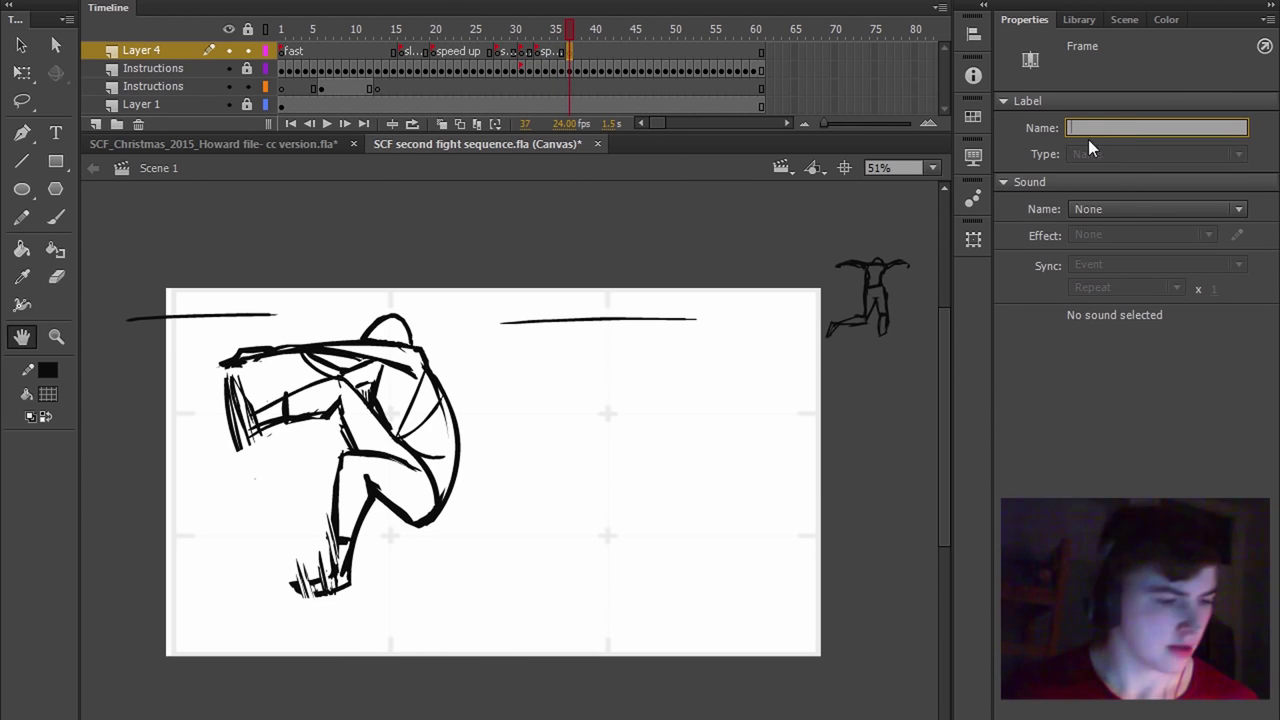
type("fast")
key("Return")
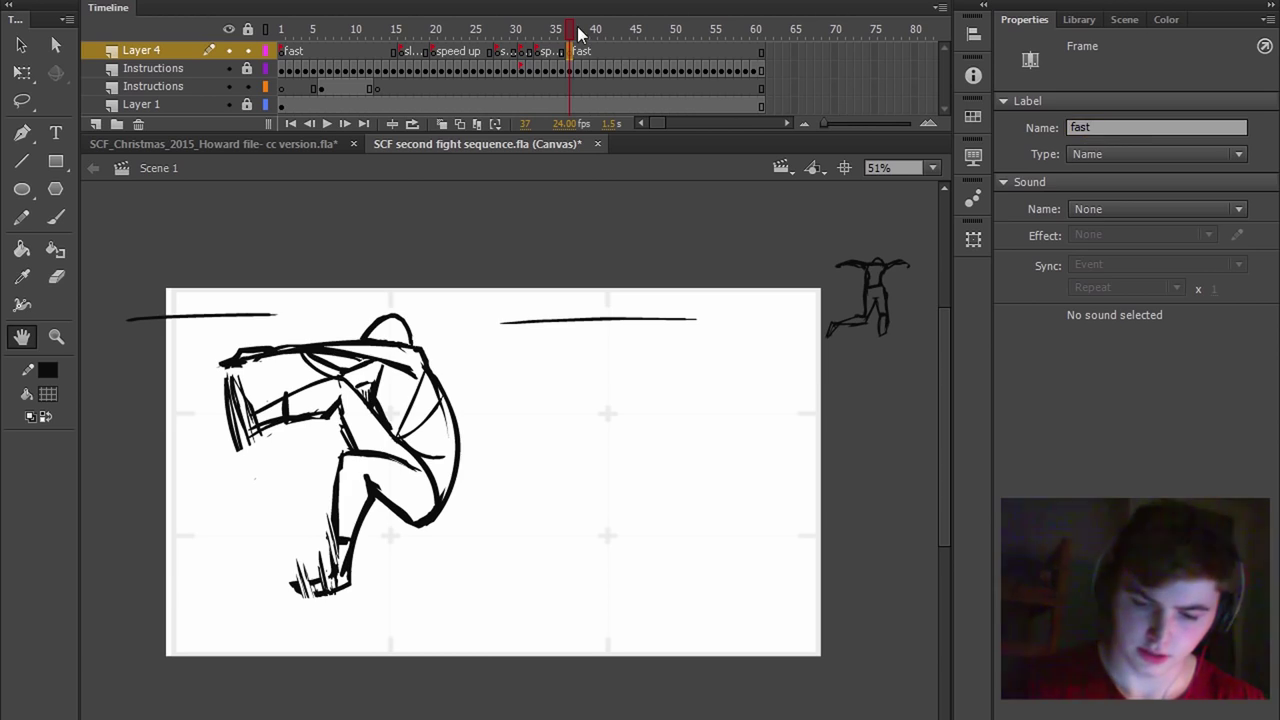
- Insert a blank keyframe at frame 46 on Layer 4 and label it "slow down"
left_click_drag(577, 26, 645, 56)
left_click(641, 51)
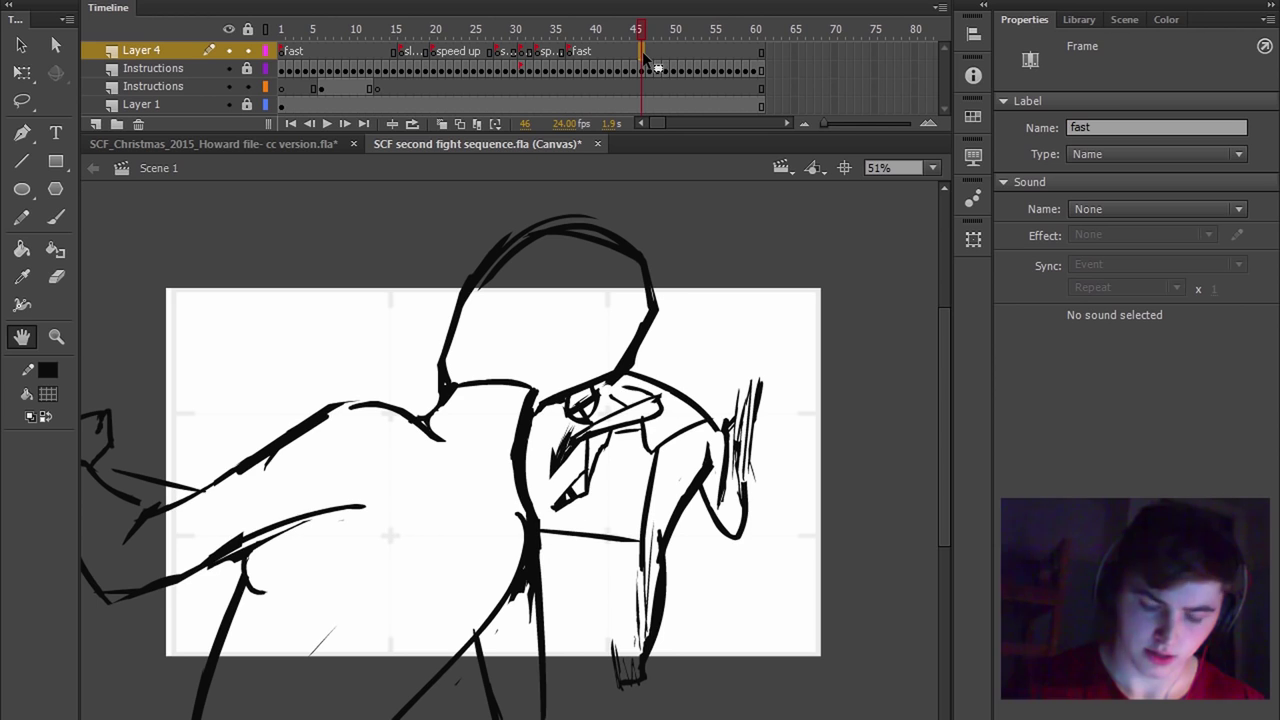
left_click(1110, 128)
type("slow")
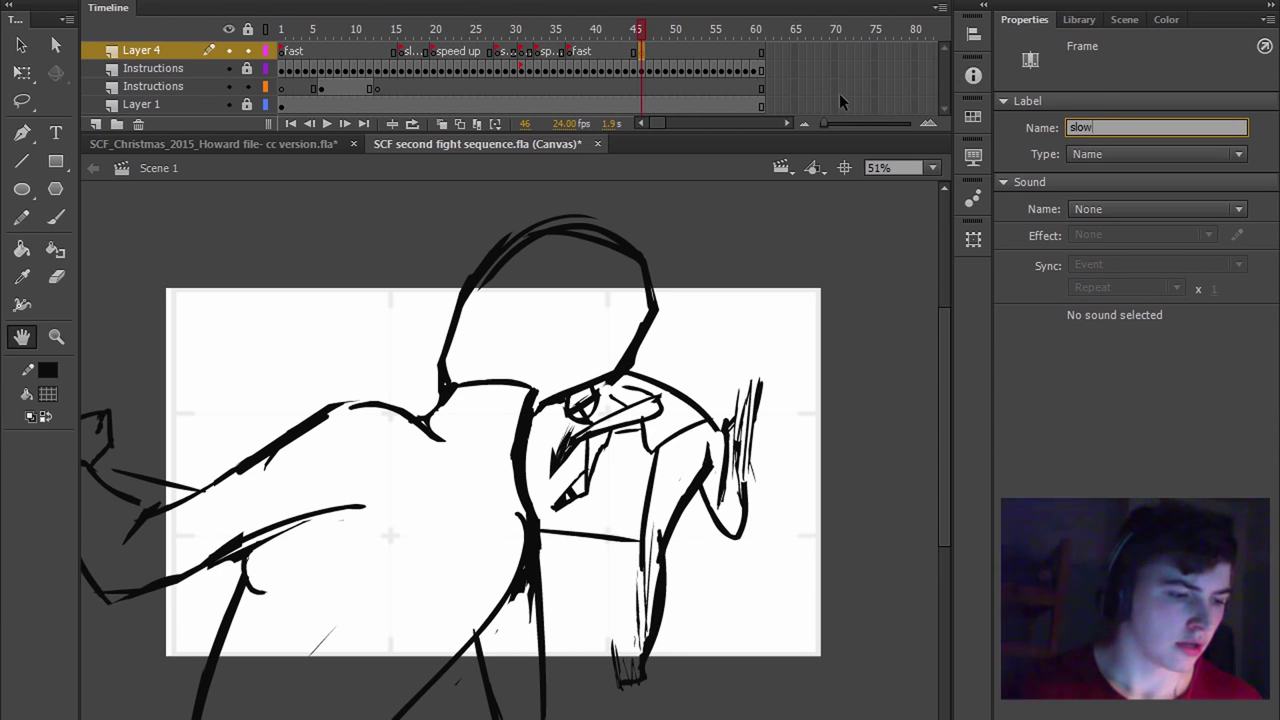
type(" down")
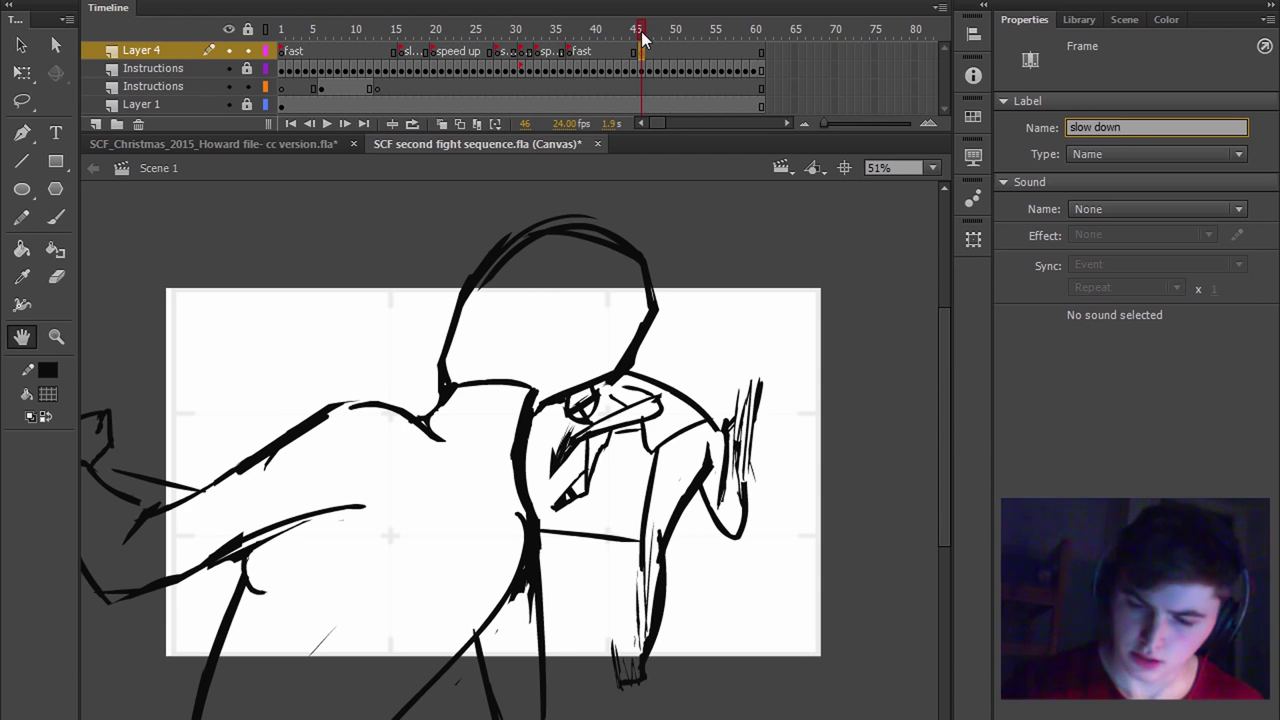
- Insert a blank keyframe at frame 47 on Layer 4 and label it "slow"
left_click(649, 34)
left_click(649, 51)
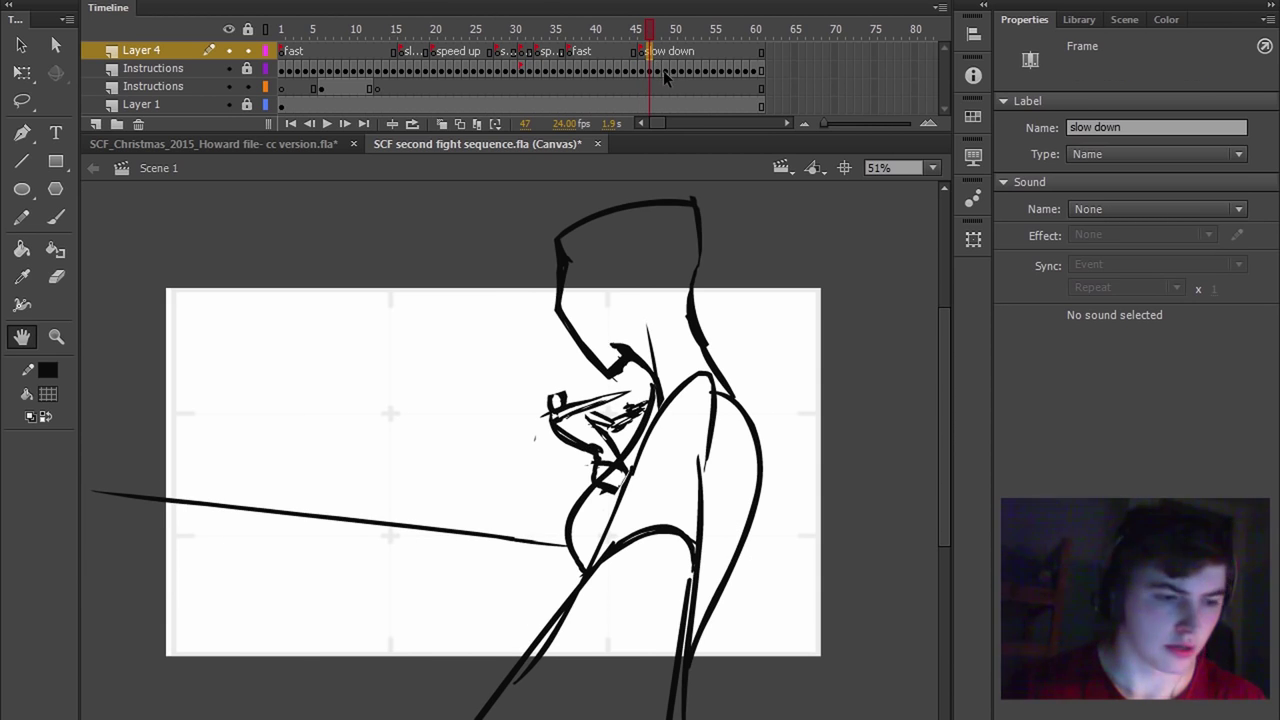
left_click(1117, 127)
type("slow")
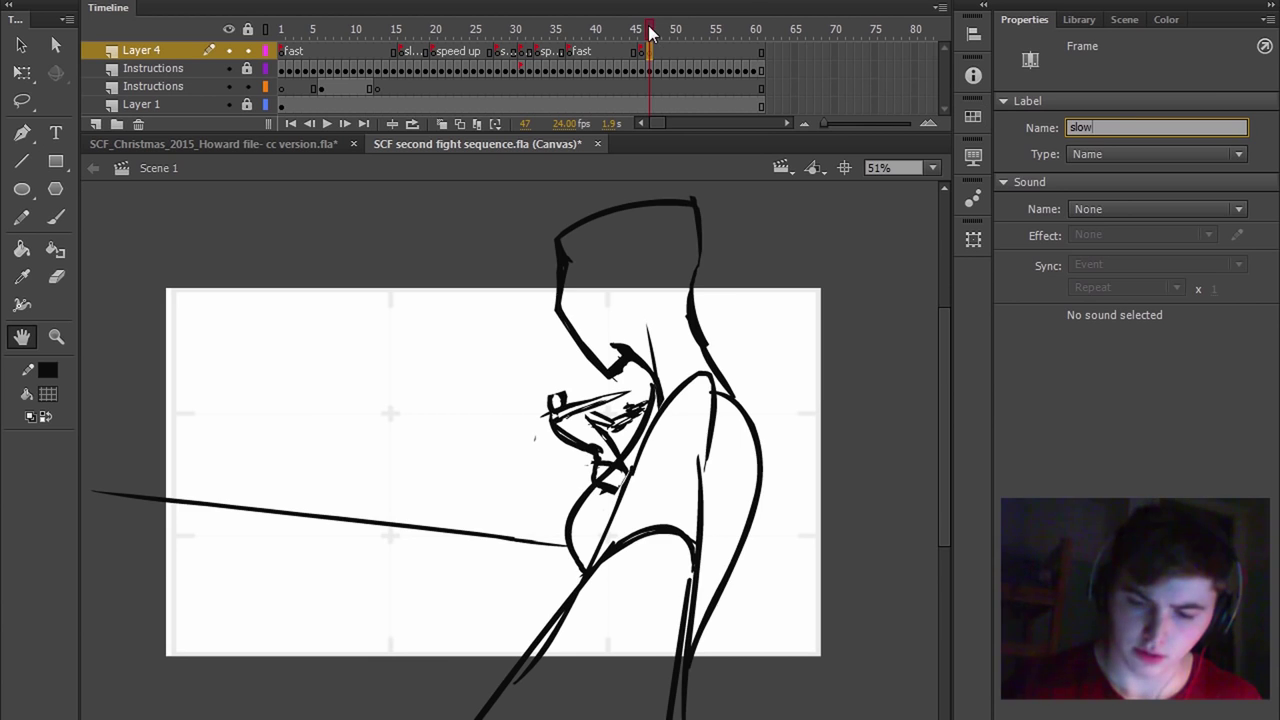
- Insert a blank keyframe at frame 49 on Layer 4 and label it "speed up"
left_click_drag(657, 34, 678, 45)
left_click(674, 49)
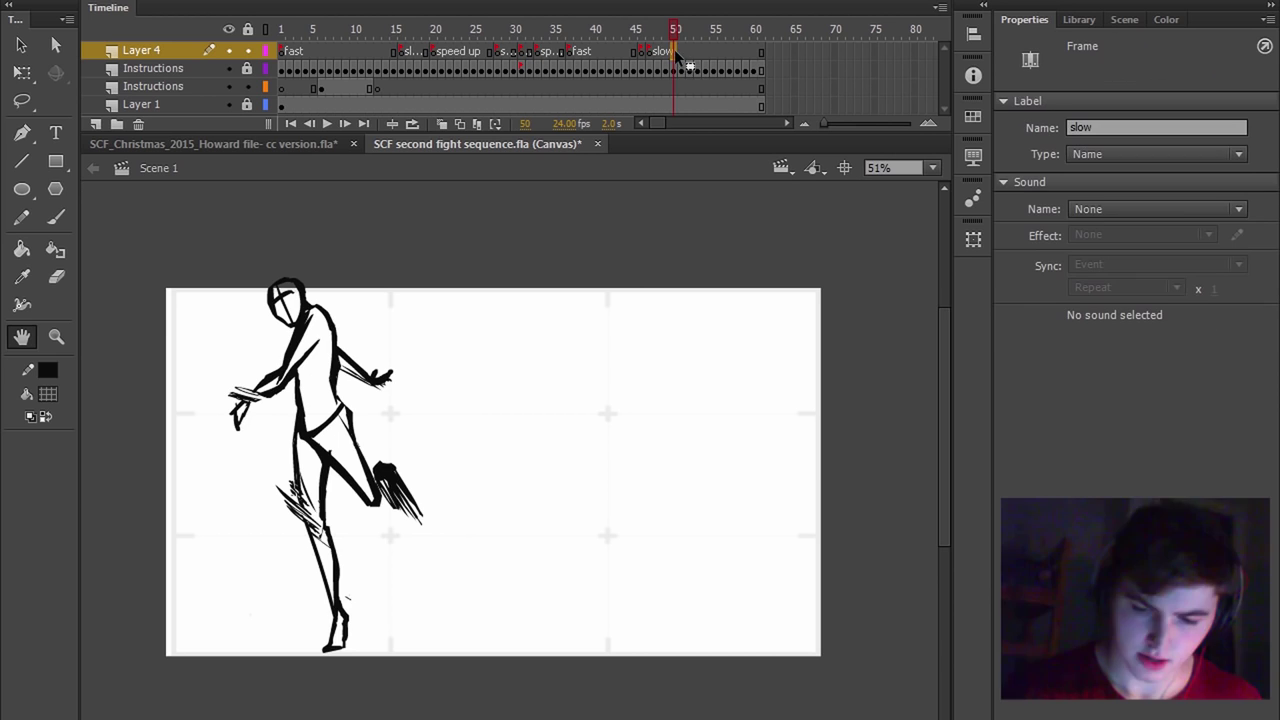
key("comma")
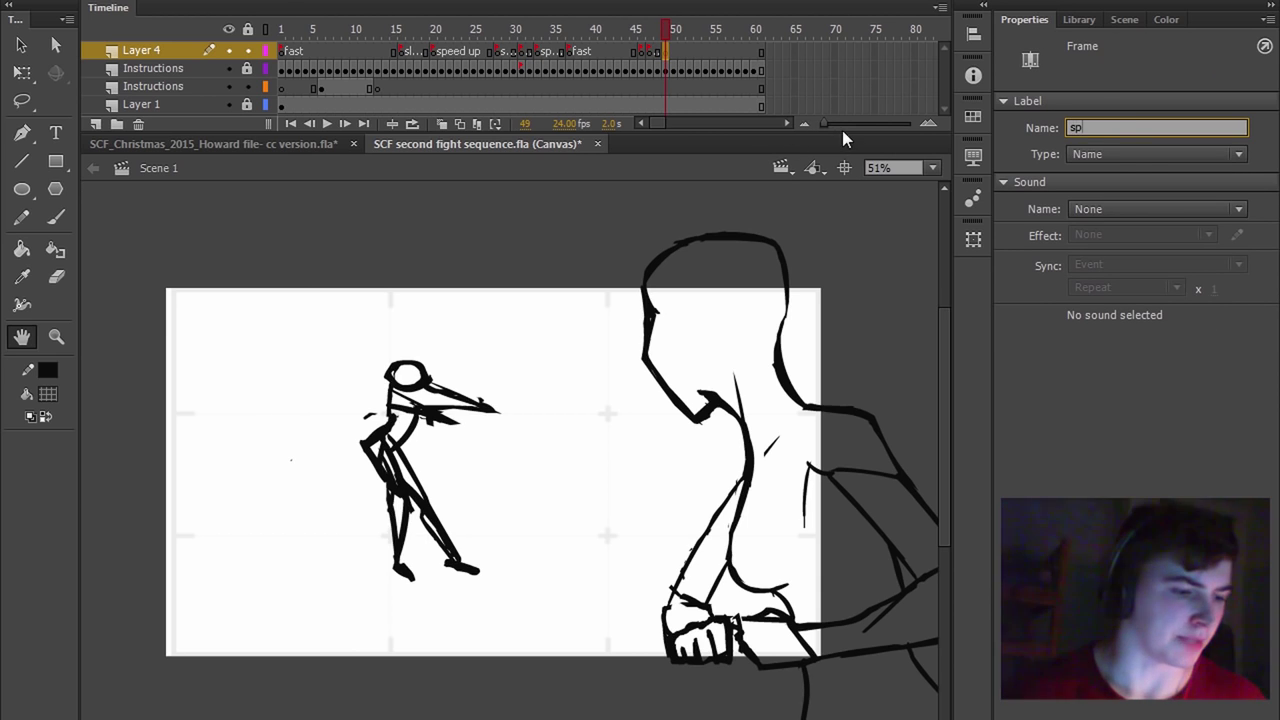
type("p")
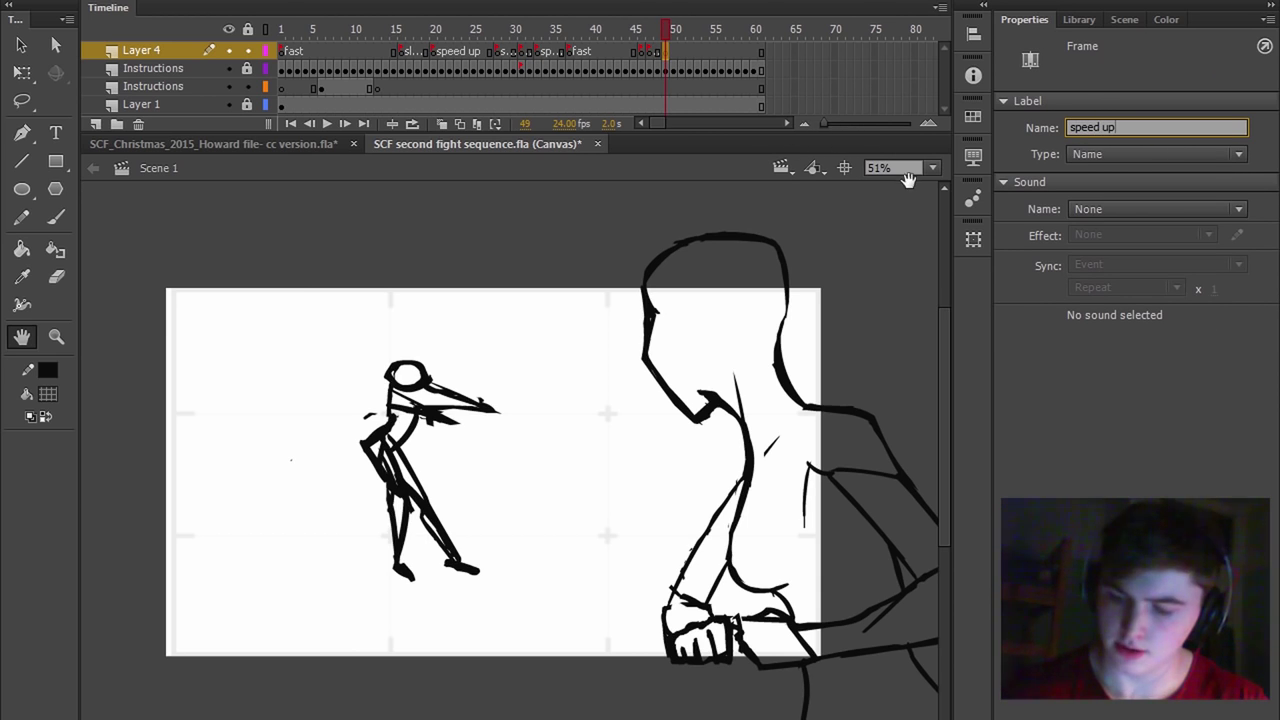
- Play and scrub through frames 48 to 56 to examine where the motion changes pace after the last "speed up" label
mouse_move(677, 30)
left_mouse_down()
mouse_move(720, 40)
mouse_move(651, 40)
mouse_move(691, 52)
left_mouse_up()
key("Return")
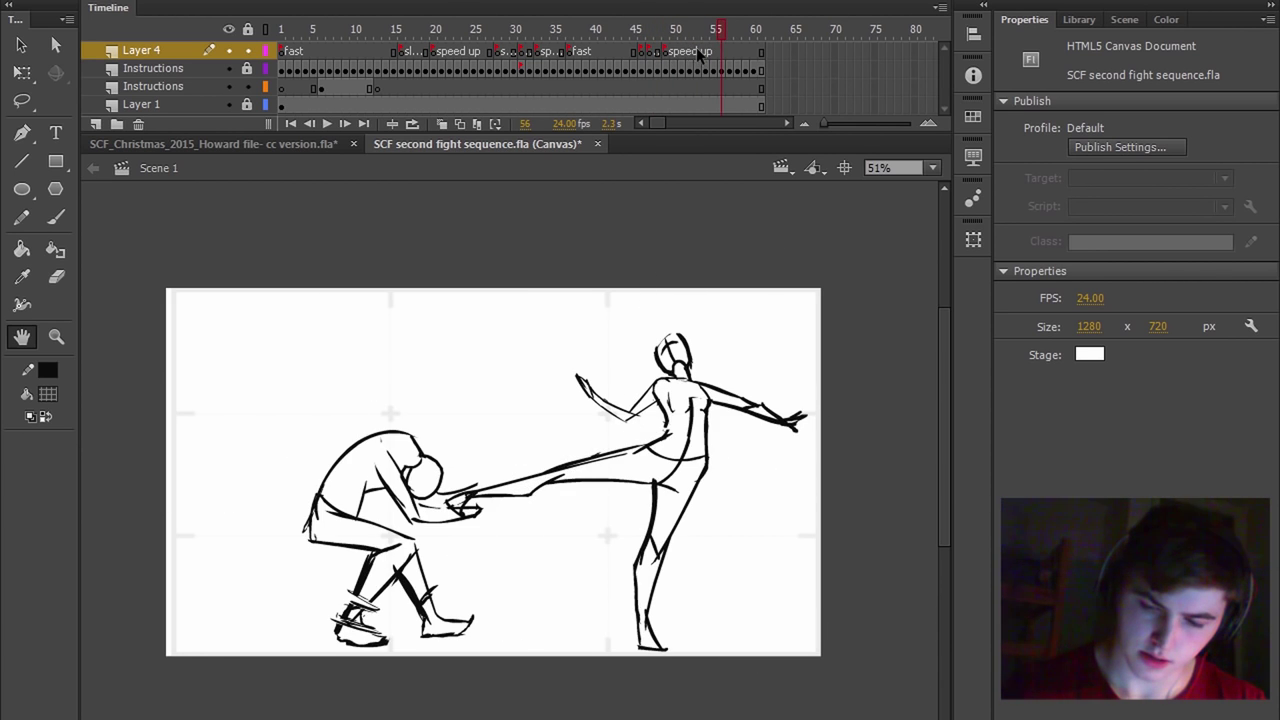
left_click(683, 39)
key("Return")
key("Return")
key("Return")
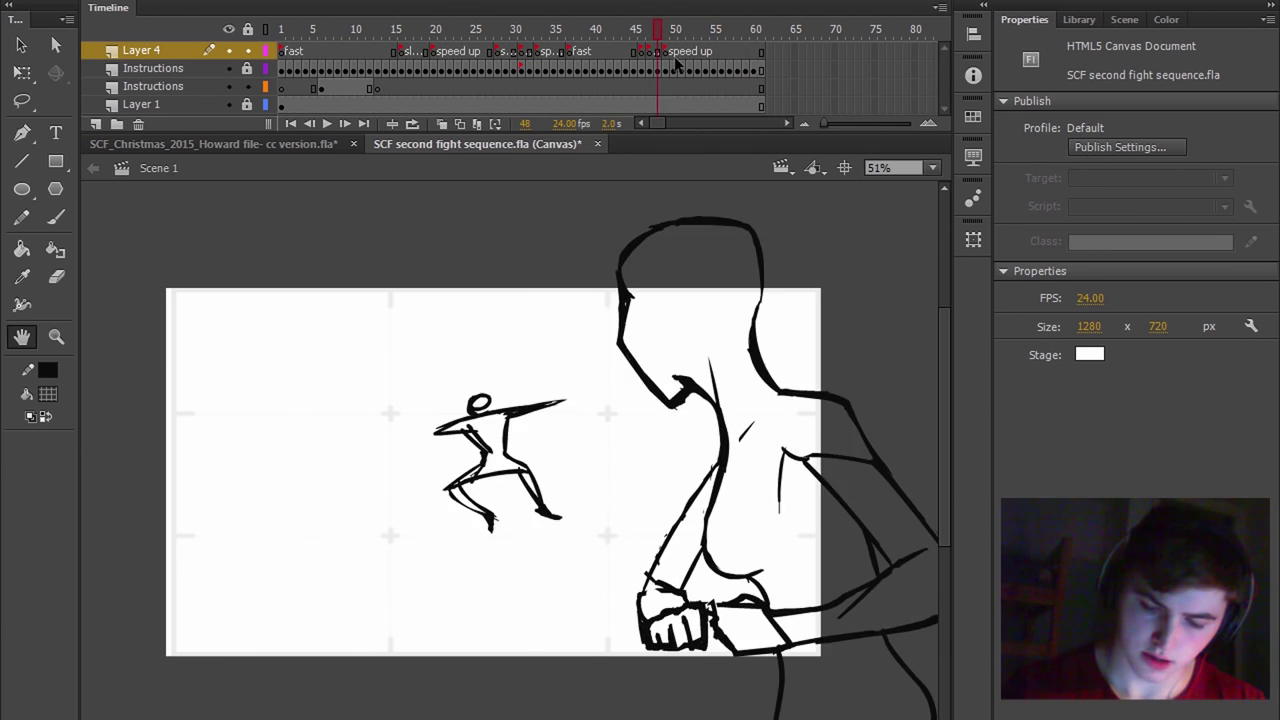
mouse_move(723, 28)
left_mouse_down()
mouse_move(698, 57)
mouse_move(713, 66)
mouse_move(695, 62)
left_mouse_up()
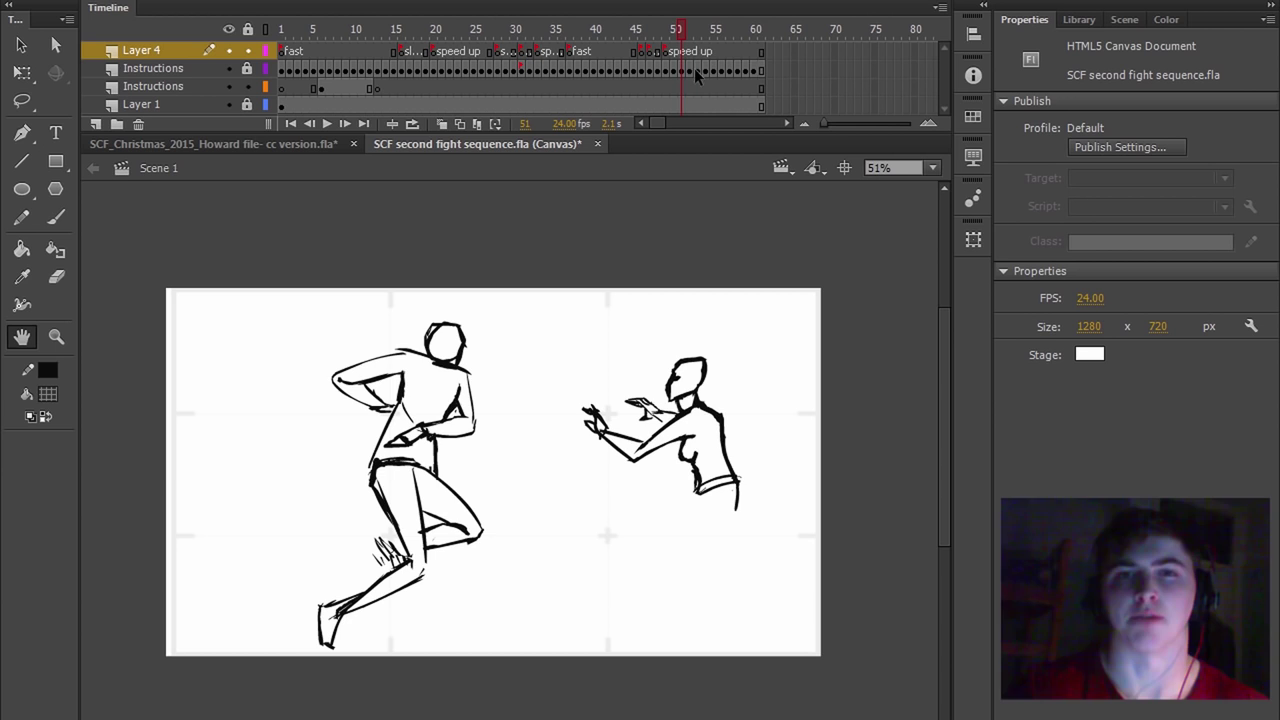
mouse_move(690, 38)
left_mouse_down()
mouse_move(741, 40)
mouse_move(718, 49)
left_mouse_up()
left_click(717, 51)
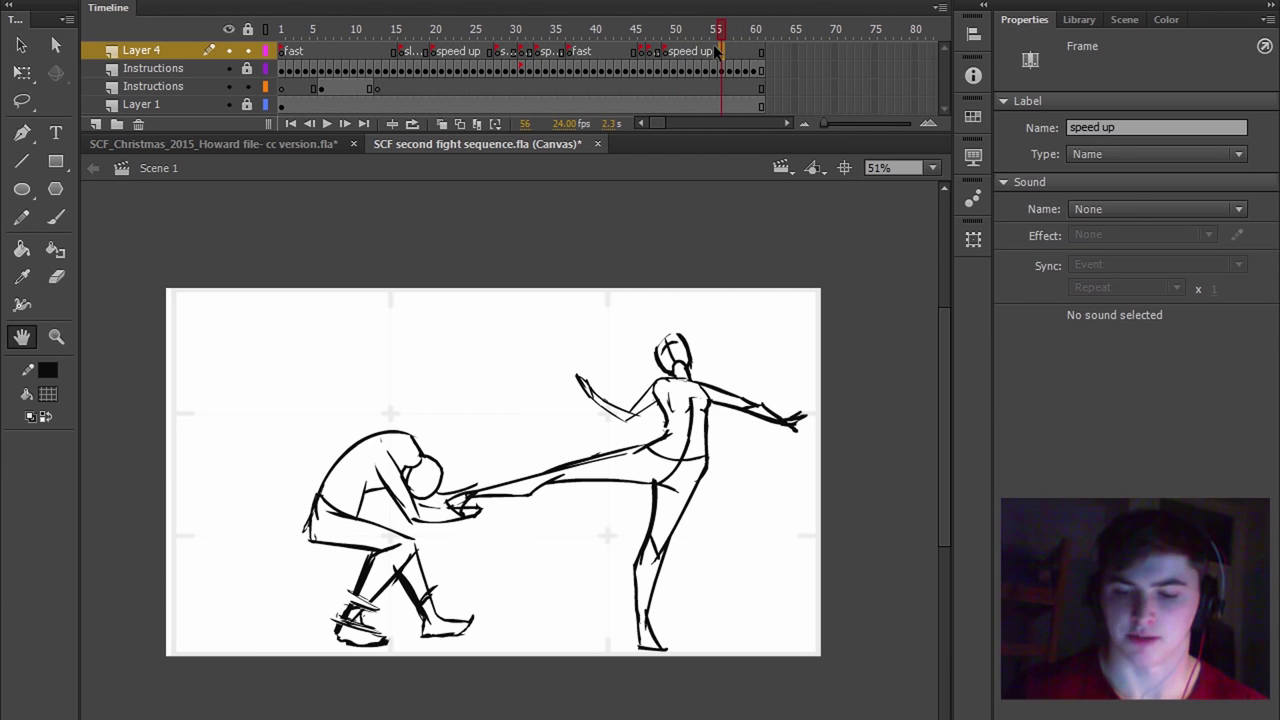
left_click(1127, 127)
key("ctrl+a")
type("slo")
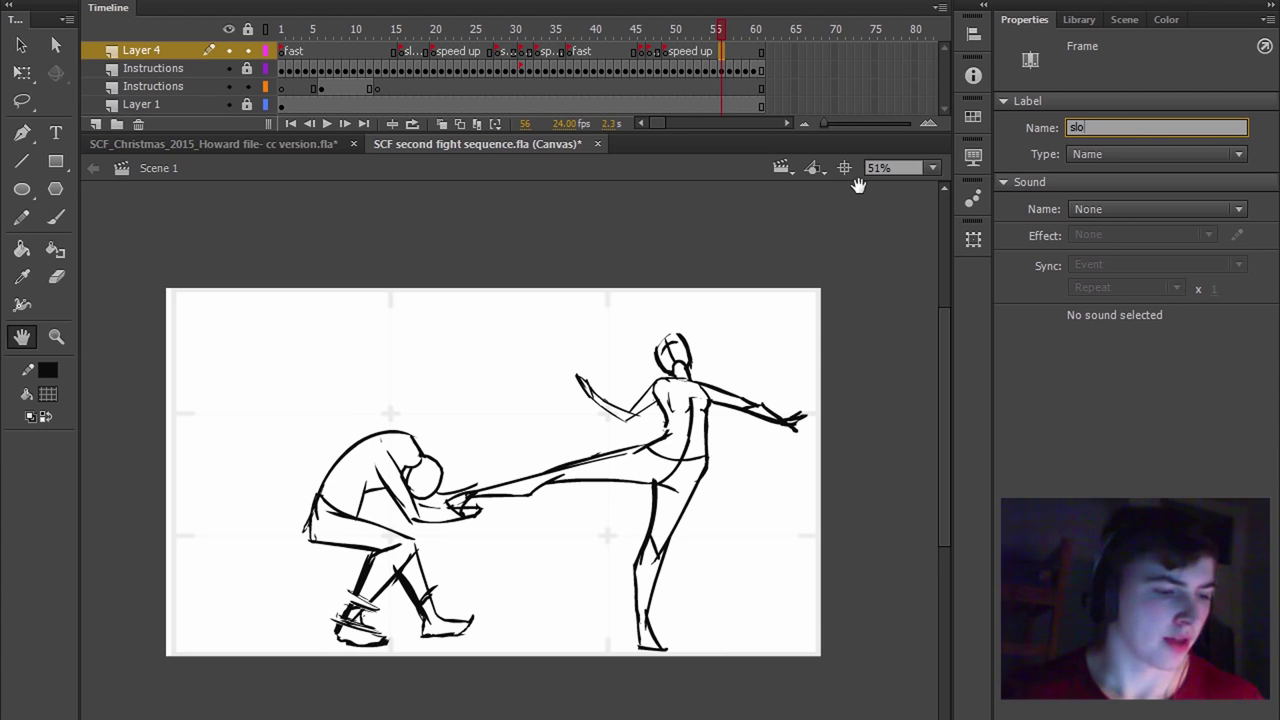
type("w")
left_click(727, 32)
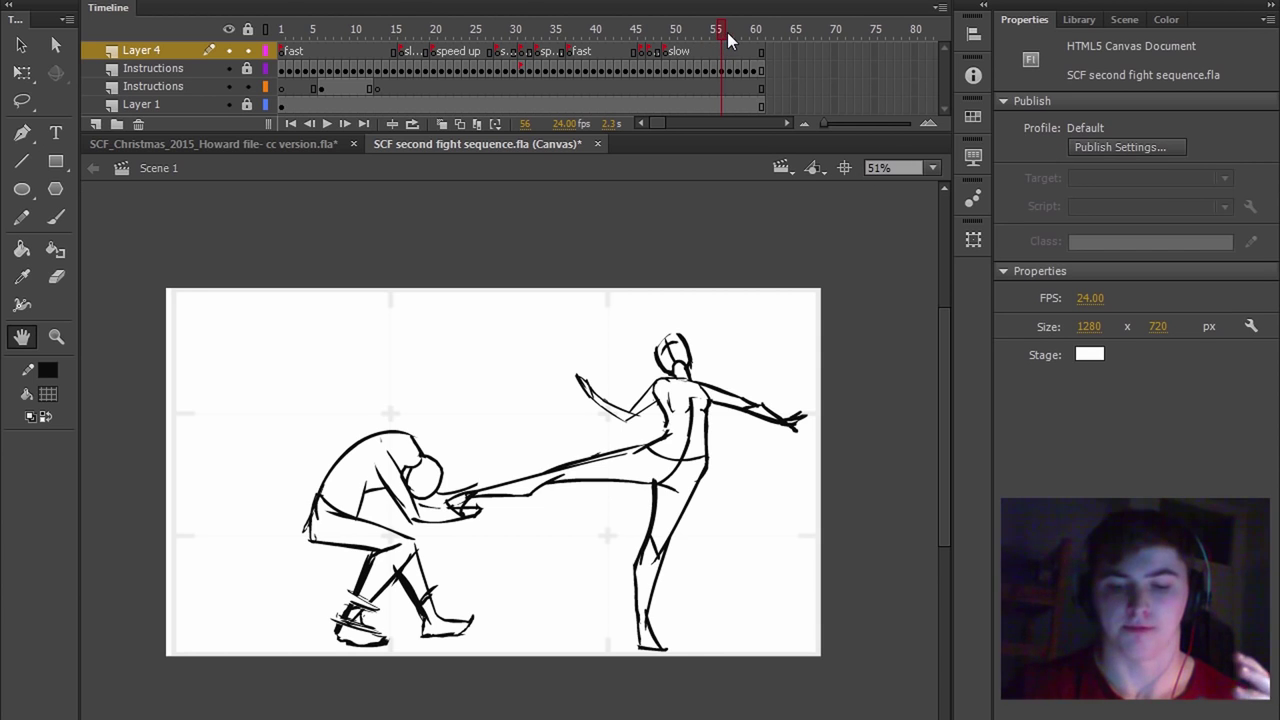
left_click(738, 44)
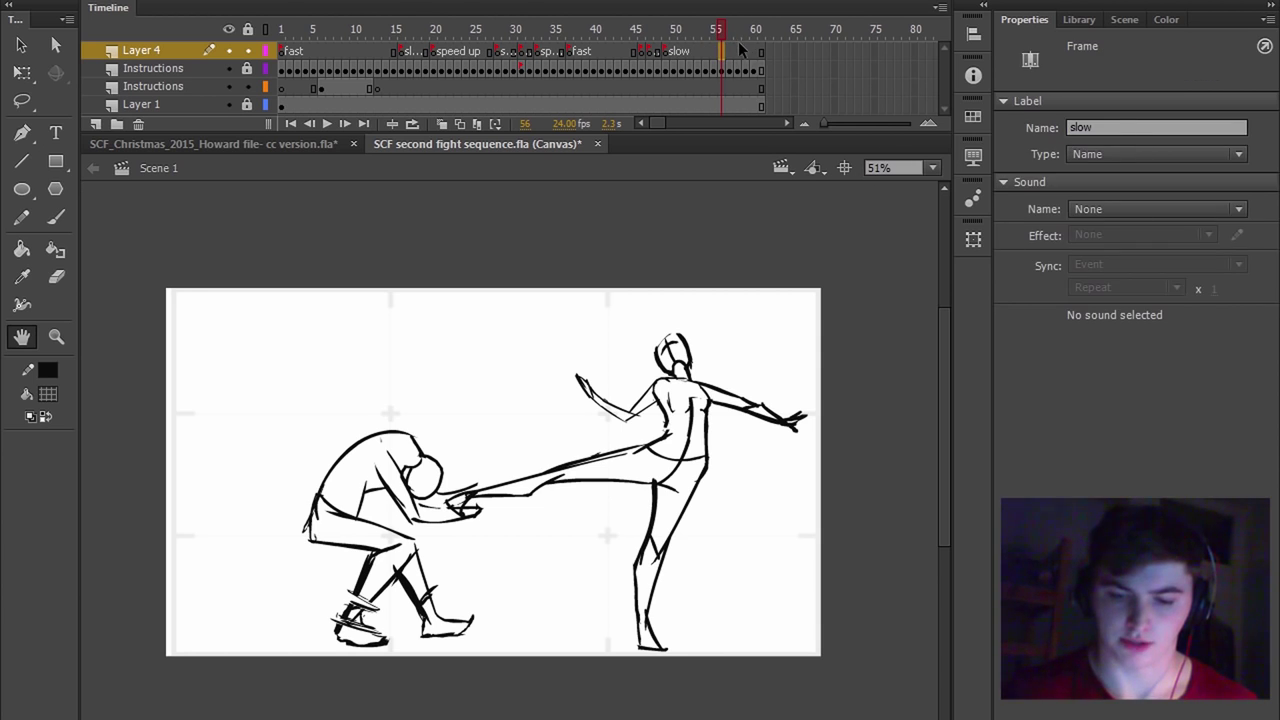
key("ctrl+z")
- Insert a blank keyframe at frame 56 on Layer 4 and label it "slow"
left_click(1112, 128)
type("sklo")
key("BackSpace")
key("BackSpace")
key("BackSpace")
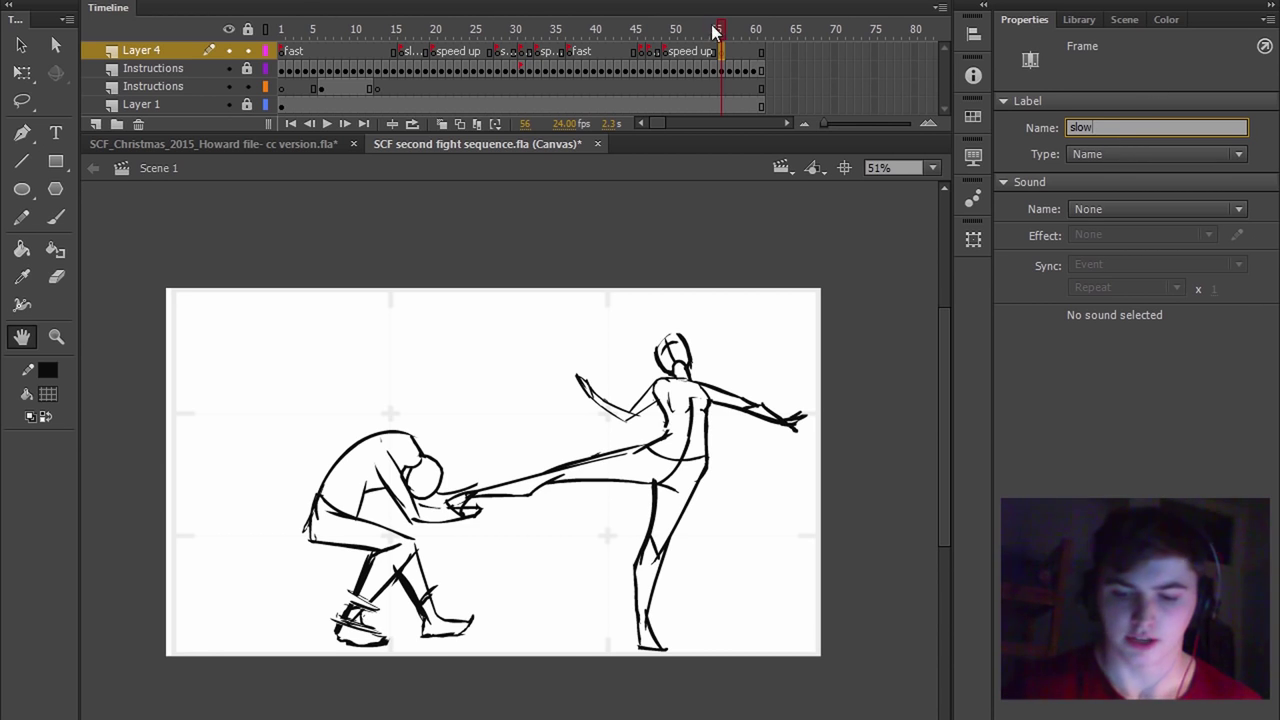
mouse_move(714, 32)
left_mouse_down()
mouse_move(651, 32)
mouse_move(691, 30)
mouse_move(641, 54)
mouse_move(671, 53)
mouse_move(637, 53)
mouse_move(692, 50)
mouse_move(643, 46)
mouse_move(673, 47)
mouse_move(676, 30)
mouse_move(741, 38)
left_mouse_up()
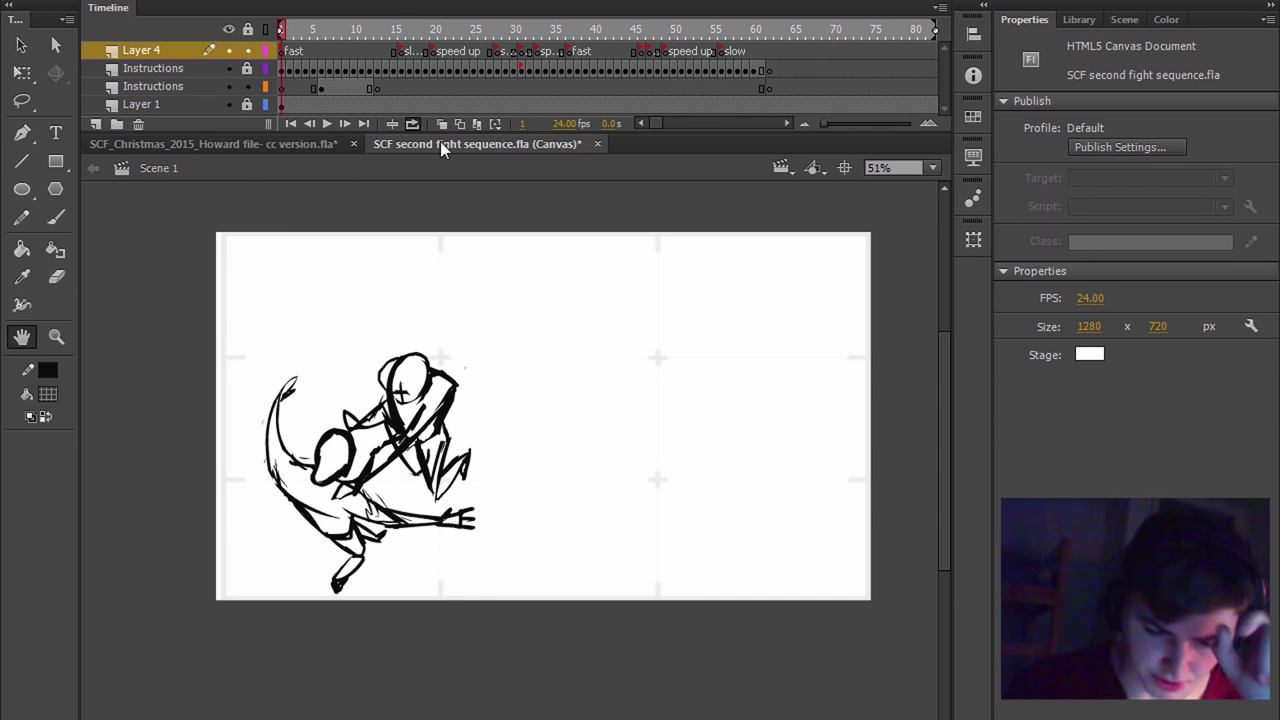
- Widen the frame cells in the timeline slightly and undock the Properties panel group so it floats over the canvas
left_click_drag(823, 121, 826, 126)
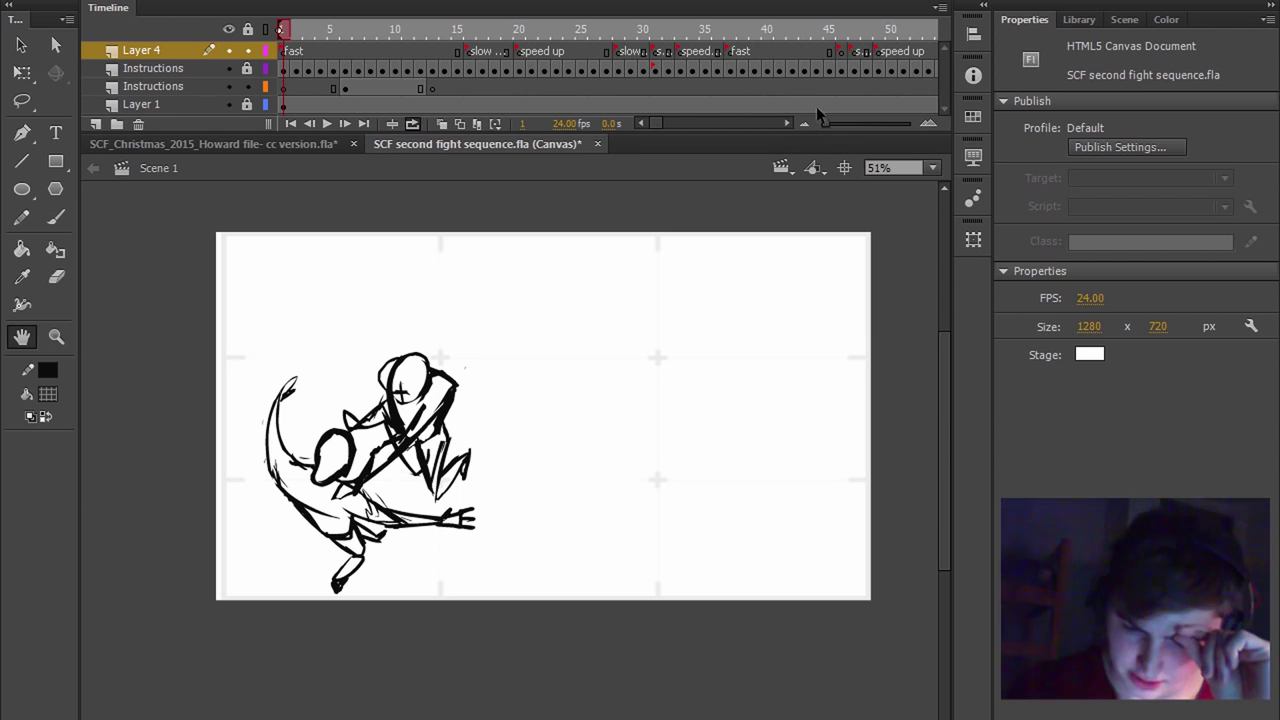
left_click_drag(831, 122, 827, 121)
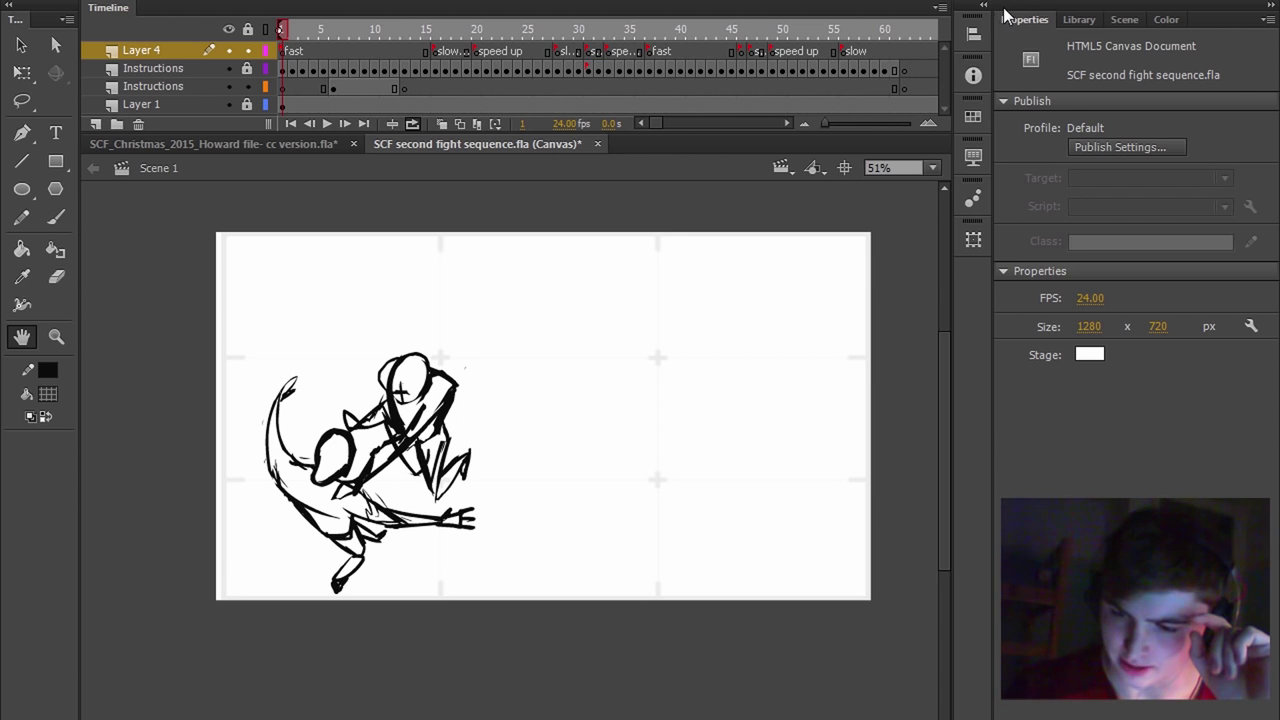
left_click_drag(1008, 18, 1104, 224)
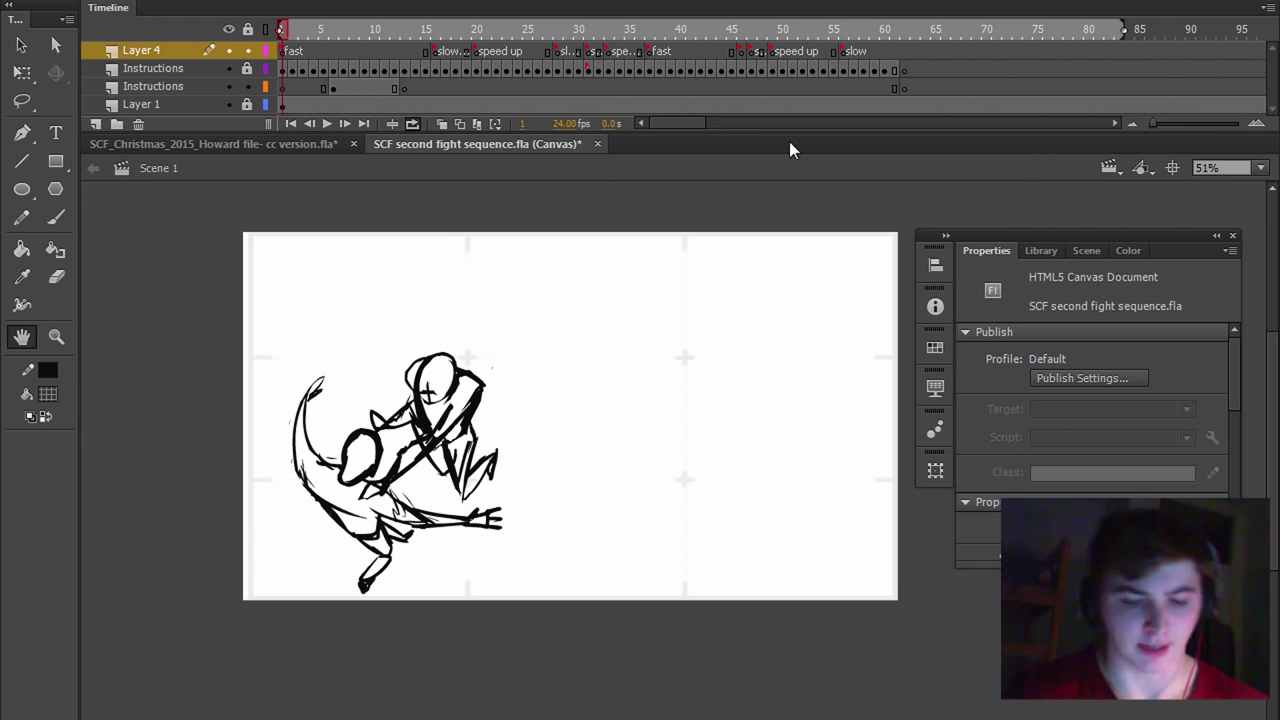
scroll(576, 277, "up", 1)
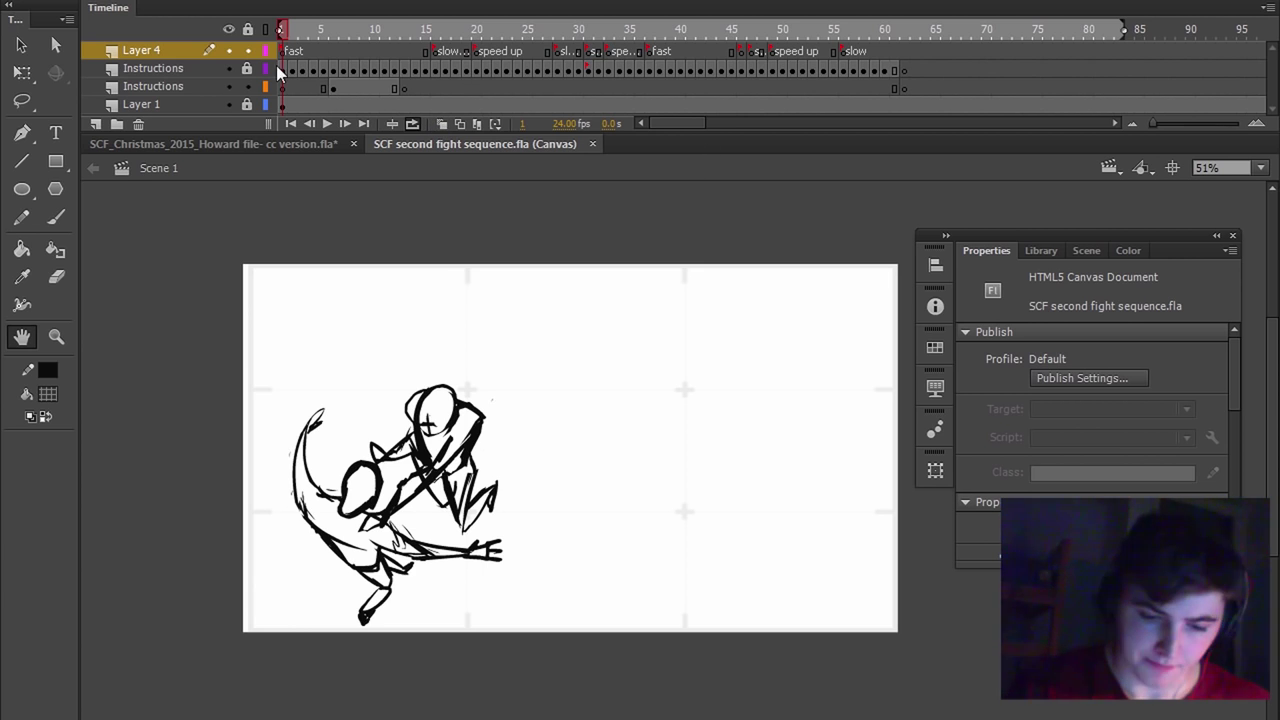
- Insert an extra frame after each drawing in the opening "fast" section on all layers so each drawing holds for two frames
key("period")
key("comma")
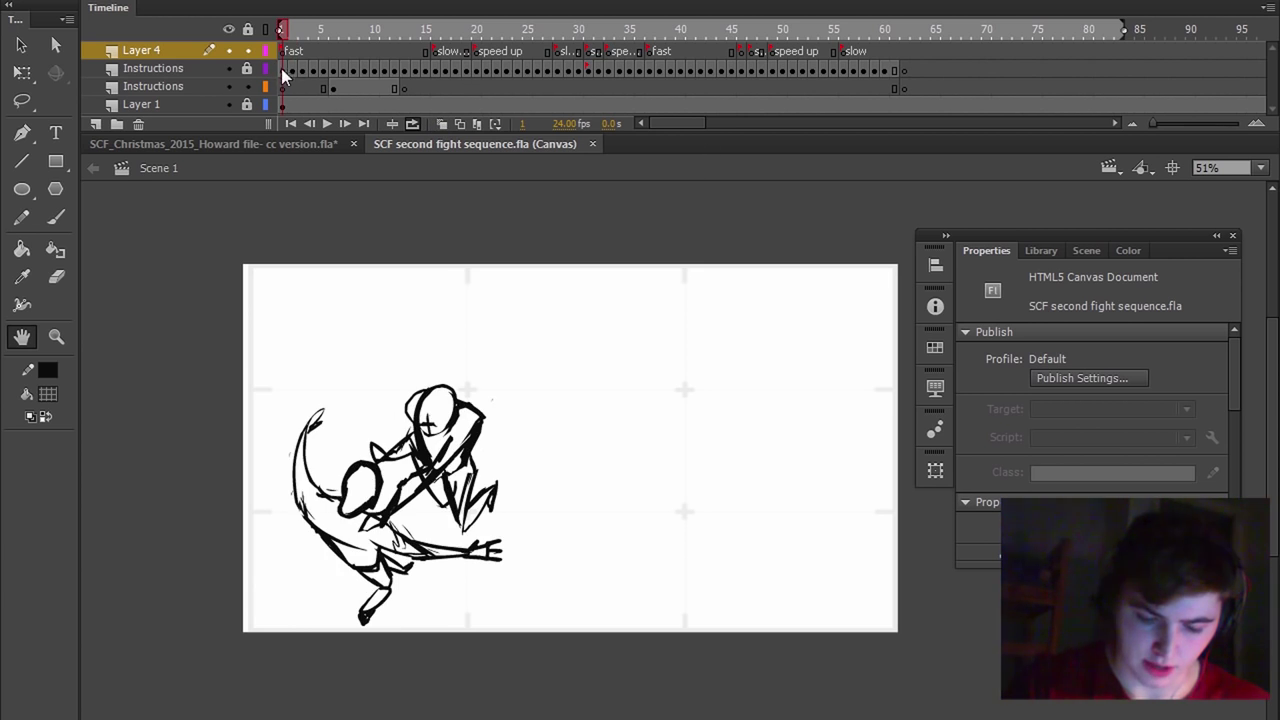
key("F5")
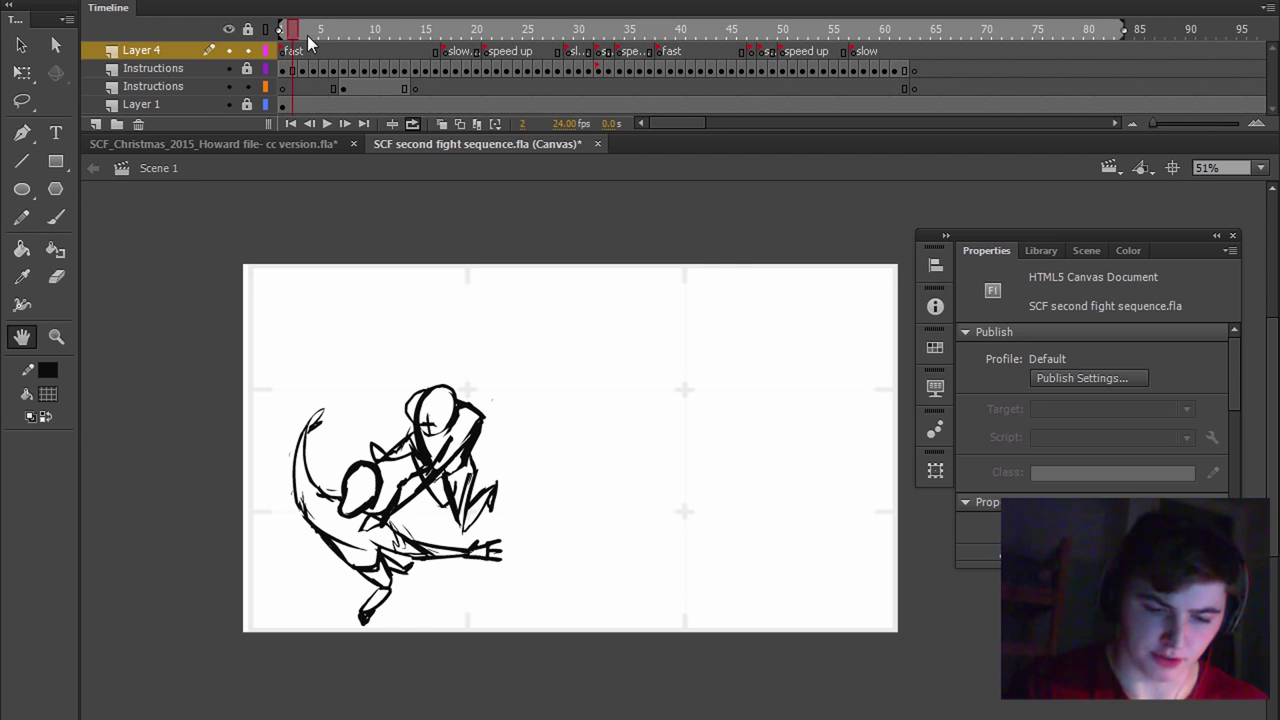
left_click(306, 35)
key("F5")
left_click(323, 31)
key("F5")
left_click(344, 28)
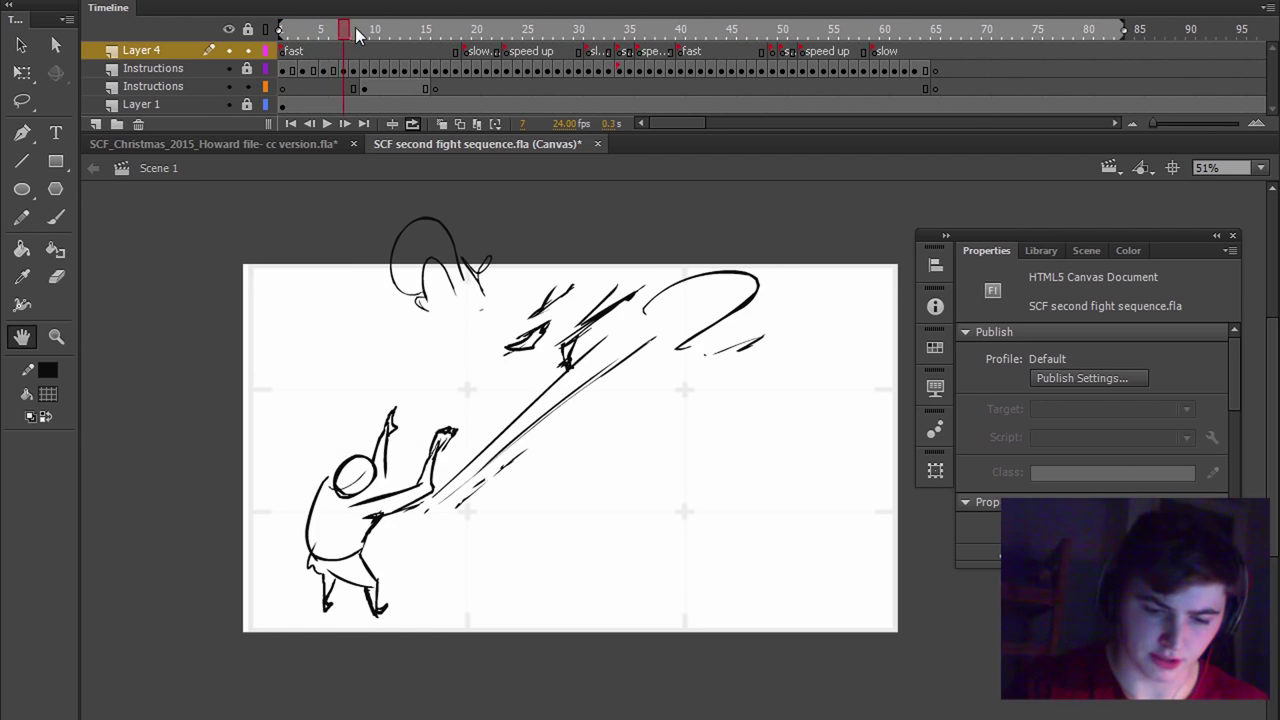
key("F5")
left_click_drag(362, 28, 366, 28)
key("F5")
left_click(388, 27)
key("F5")
left_click(405, 29)
key("F5")
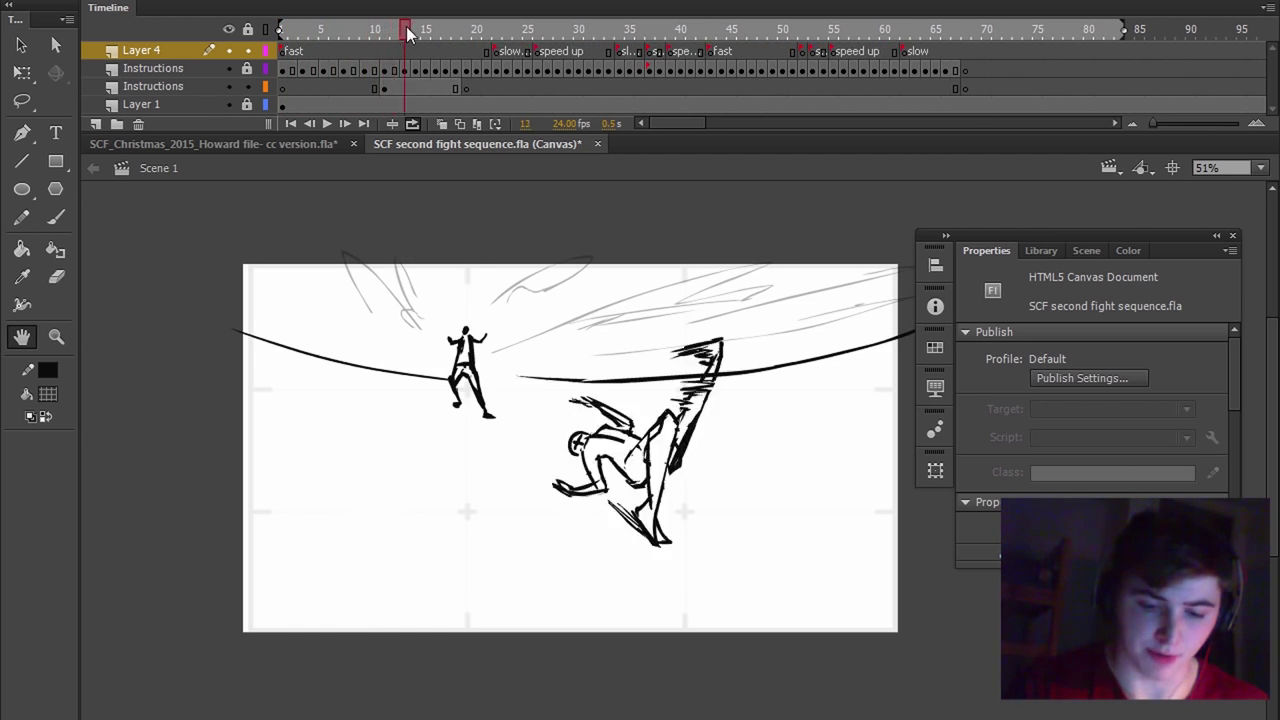
left_click(426, 30)
key("F5")
left_click(445, 30)
key("F5")
mouse_move(444, 29)
left_mouse_down()
mouse_move(581, 31)
mouse_move(343, 35)
mouse_move(304, 52)
mouse_move(340, 46)
mouse_move(310, 54)
mouse_move(333, 64)
left_mouse_up()
key("F5")
key("F5")
key("F5")
key("F5")
key("F5")
key("F5")
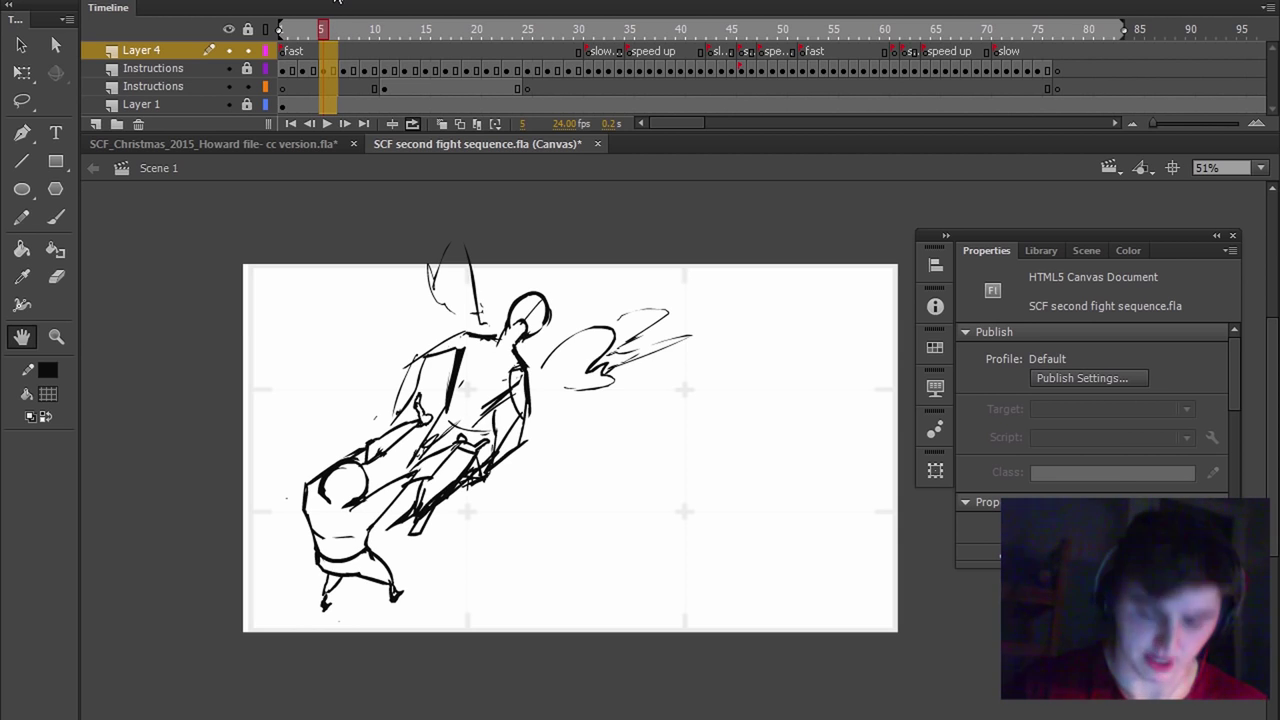
- Remove frame 6 from all layers and return the playhead to frame 1
left_click(333, 106)
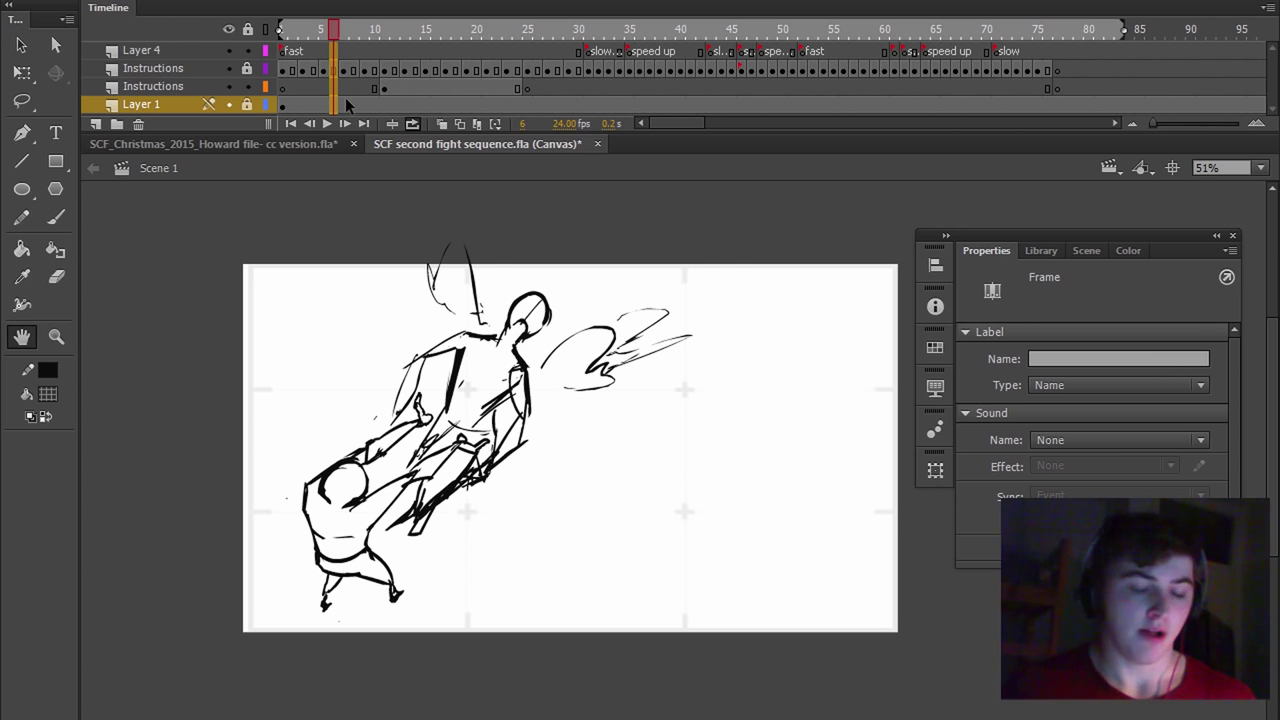
key("shift+F5")
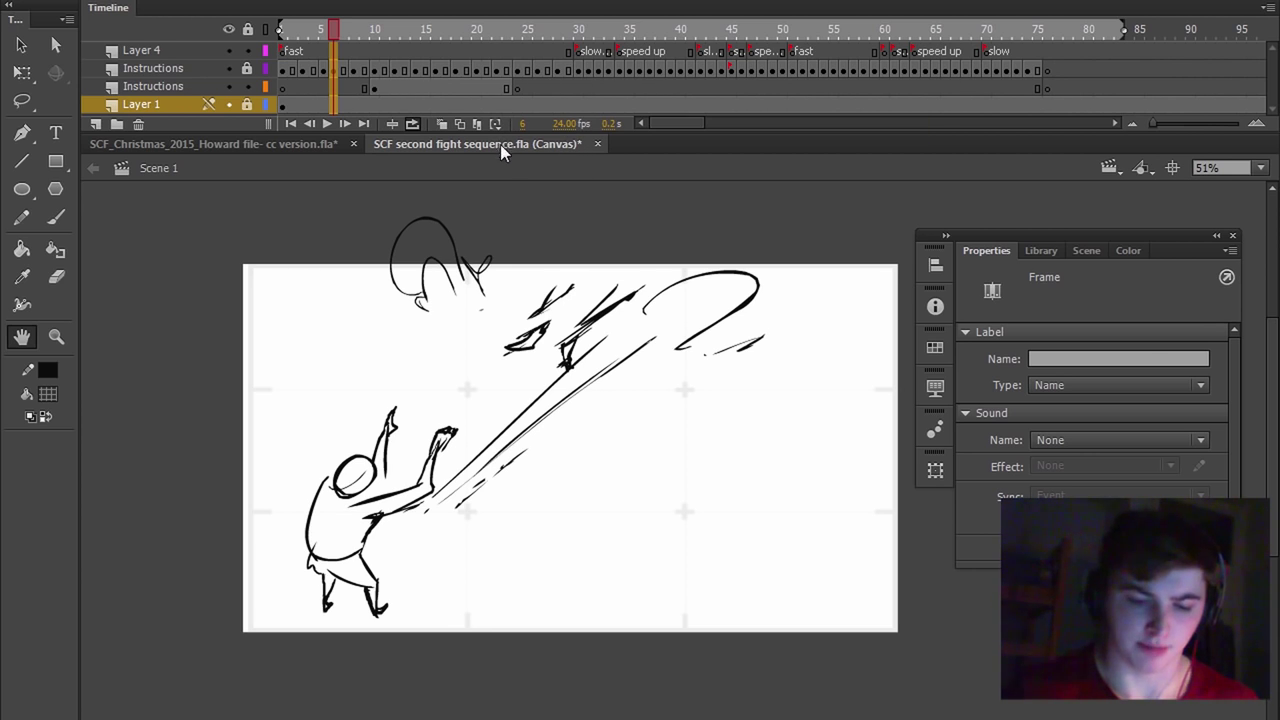
key("q")
left_click(413, 124)
key("comma")
key("comma")
key("comma")
key("comma")
key("comma")
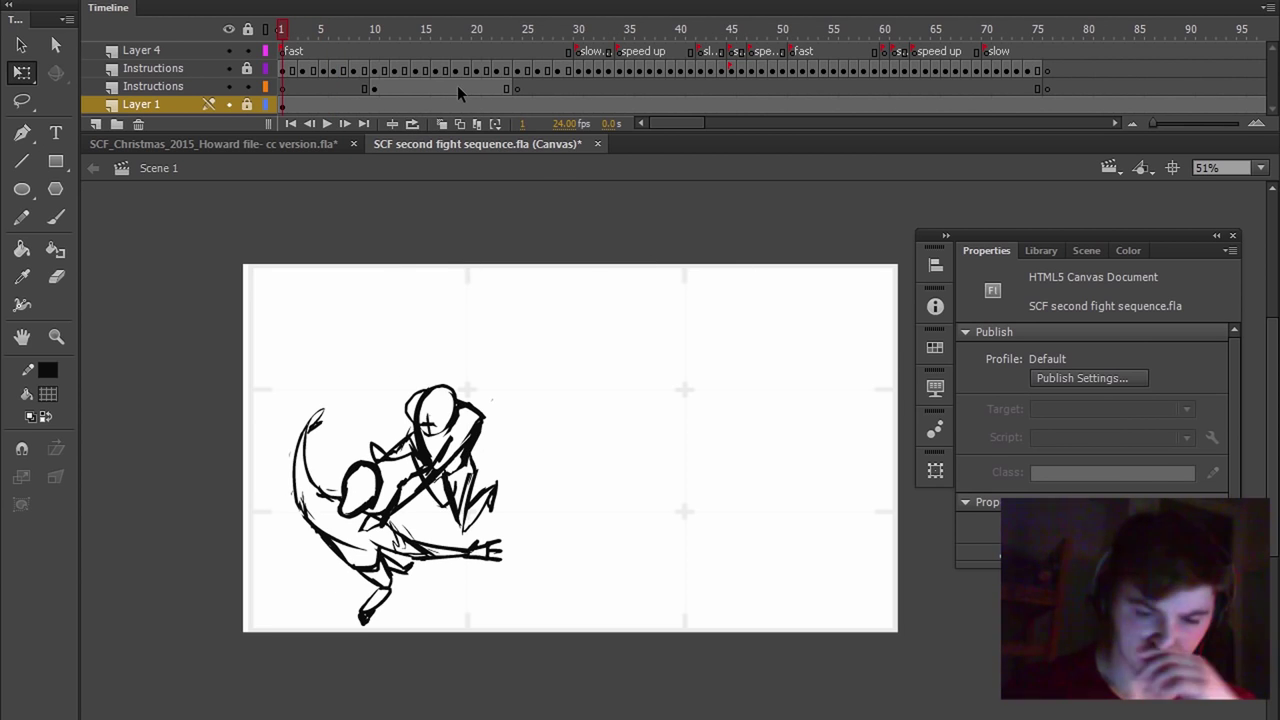
- Set the loop range to frames 1 to 29 and play the opening "fast" section
left_click(412, 123)
left_click_drag(1135, 33, 571, 195)
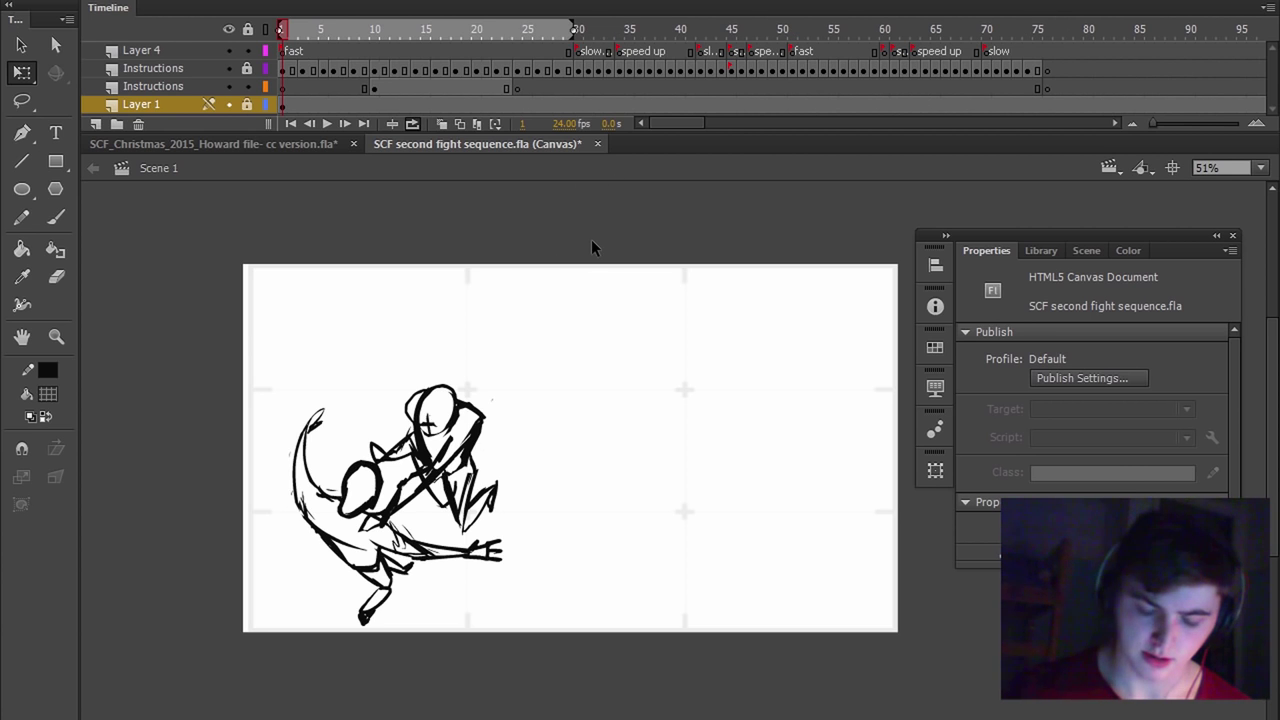
key("Return")
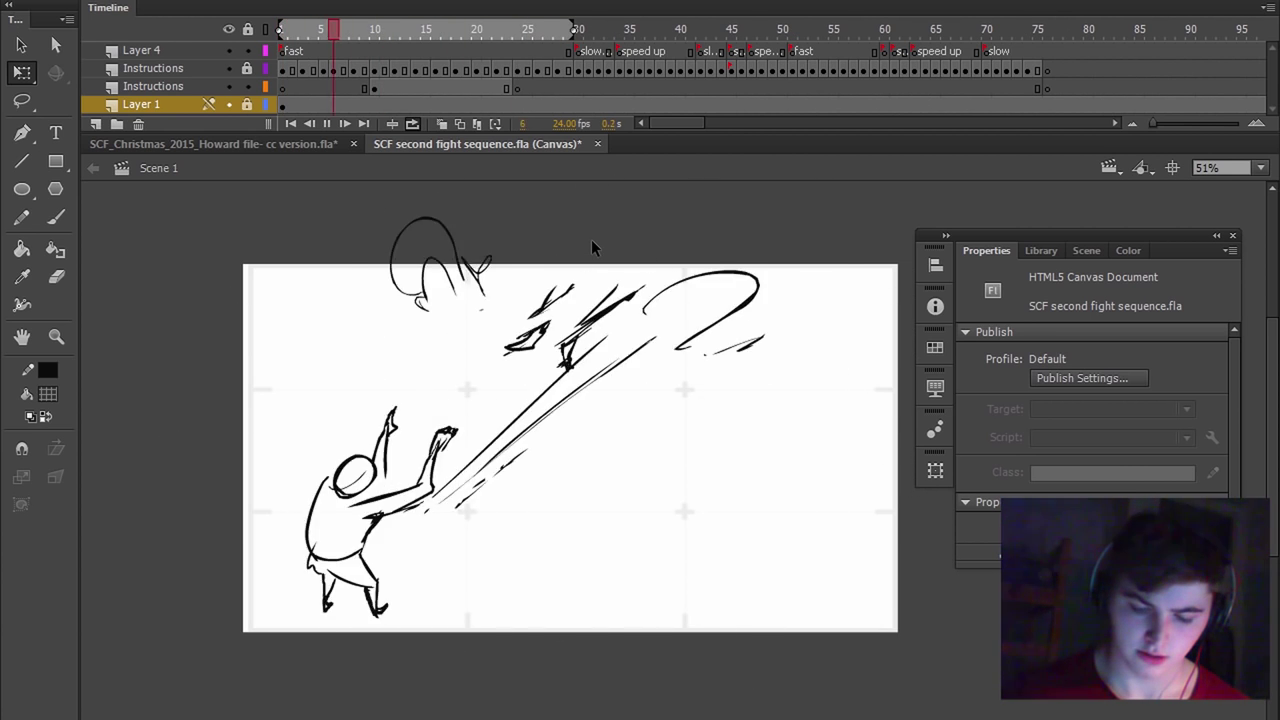
key("Return")
key("shift+comma")
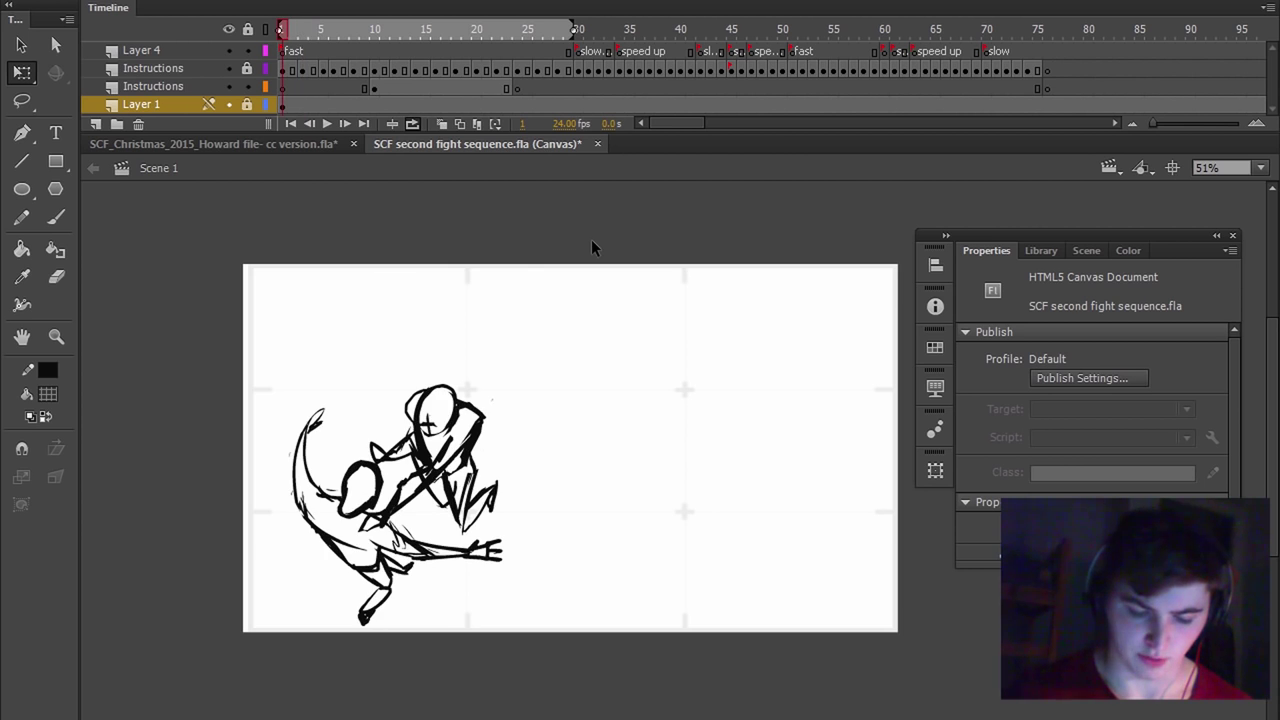
- Extend the drawing at frame 3 by one frame on all layers and play the looped section
key("period")
key("period")
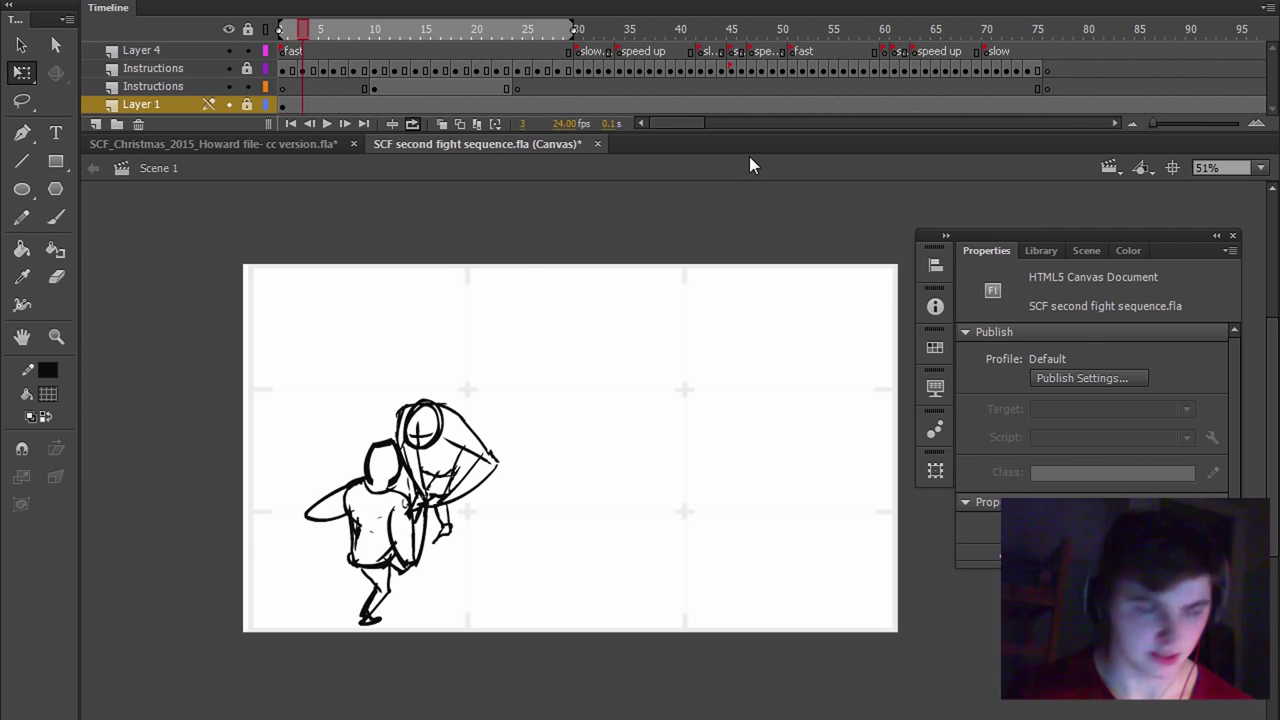
key("F5")
key("Return")
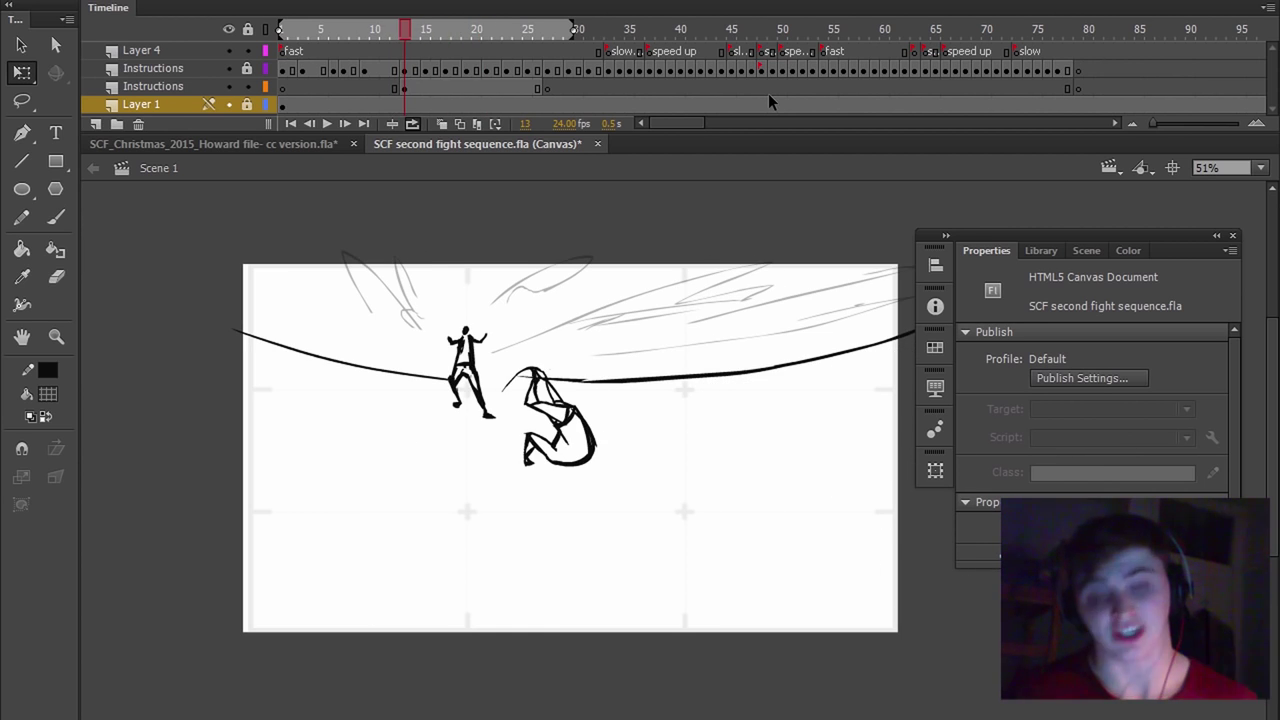
- Step back and forth through the drawings between frames 13 and 22 to examine the foreground figure's motion
key("comma")
key("period")
key("period")
key("period")
key("period")
key("period")
key("period")
key("period")
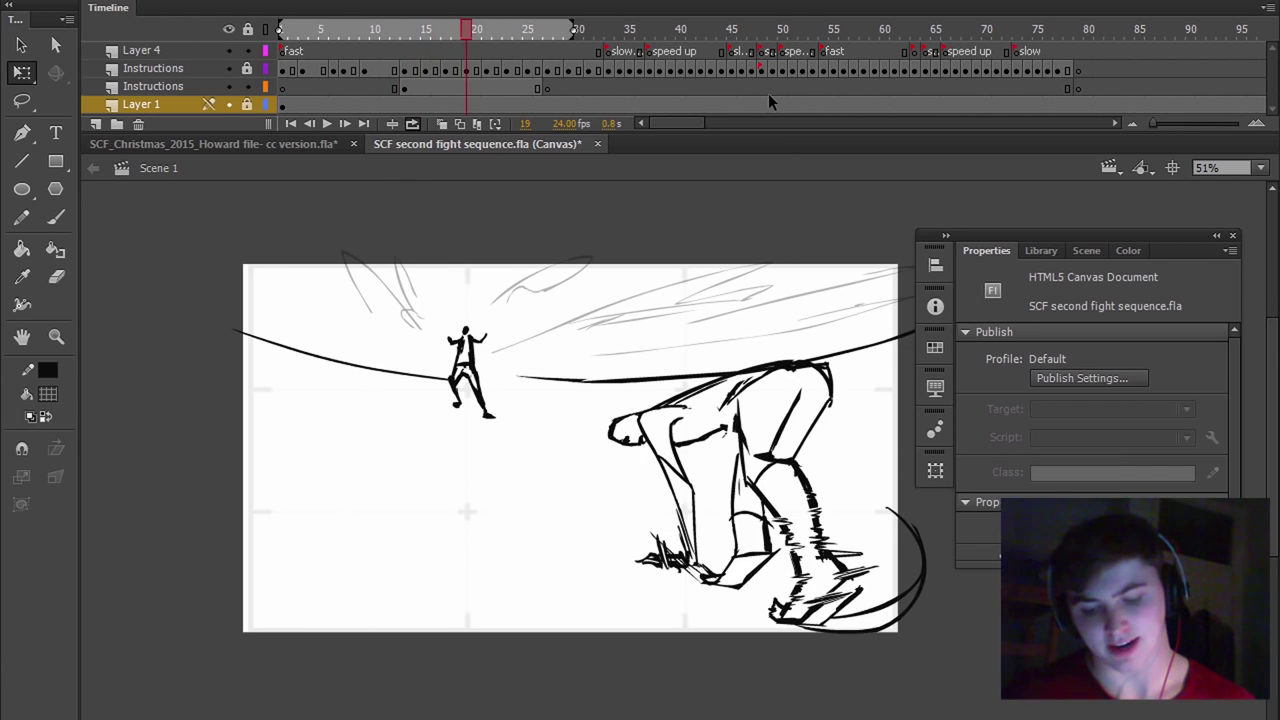
key("period")
key("period")
key("period")
key("comma")
key("comma")
key("comma")
key("comma")
key("comma")
key("comma")
key("comma")
key("comma")
key("period")
key("period")
key("period")
key("period")
key("period")
key("period")
key("period")
key("period")
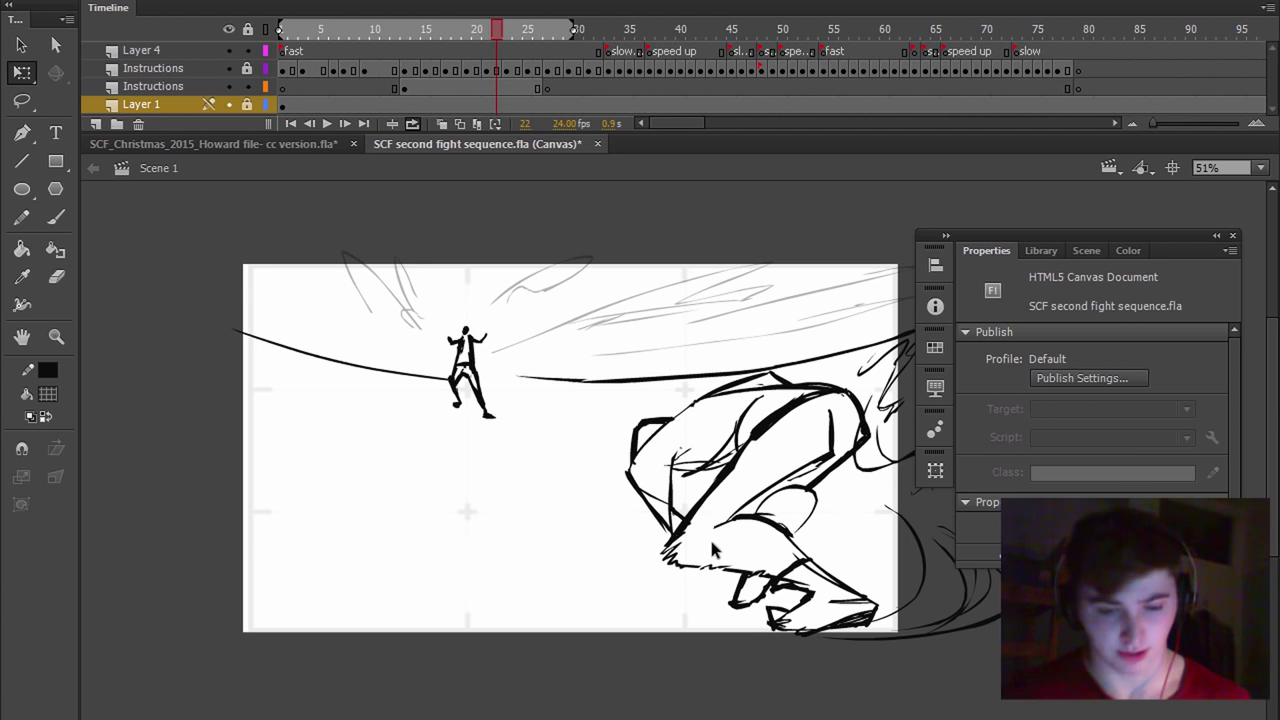
key("comma")
key("comma")
key("comma")
key("comma")
key("comma")
key("comma")
key("comma")
key("comma")
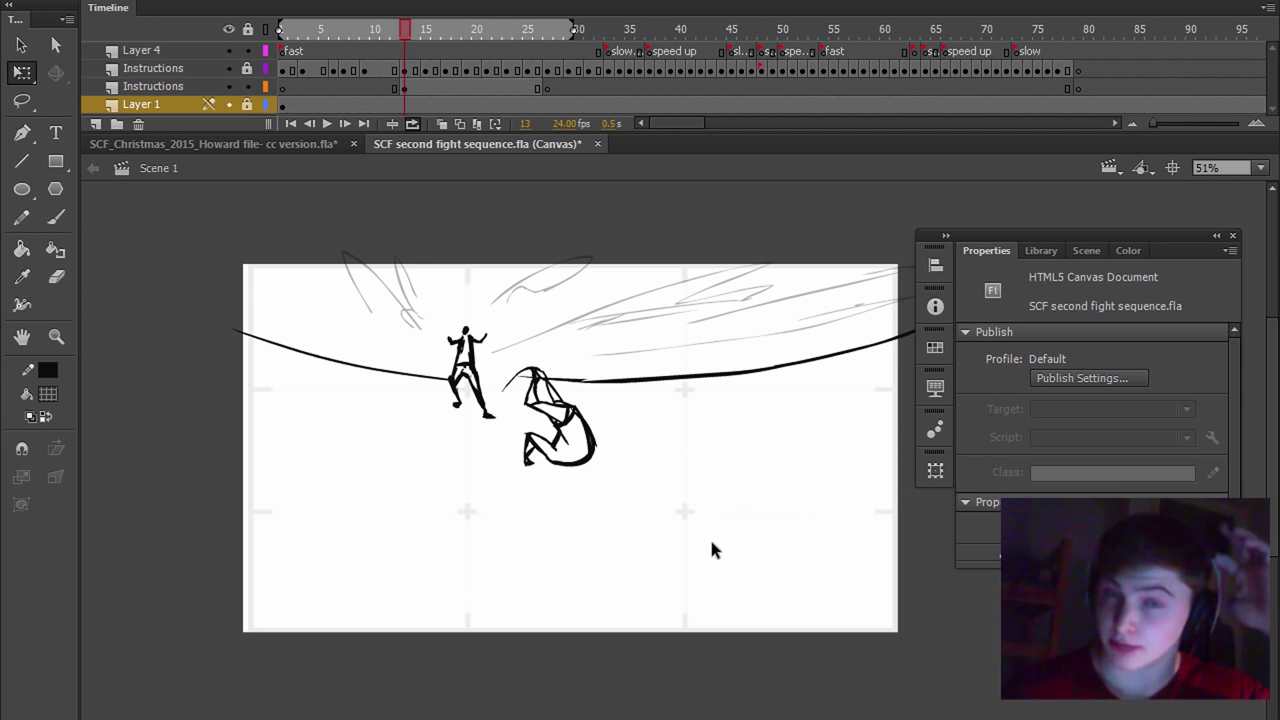
- Remove frame 14 from all layers
key("space")
left_click_drag(836, 328, 730, 326)
key("comma")
key("period")
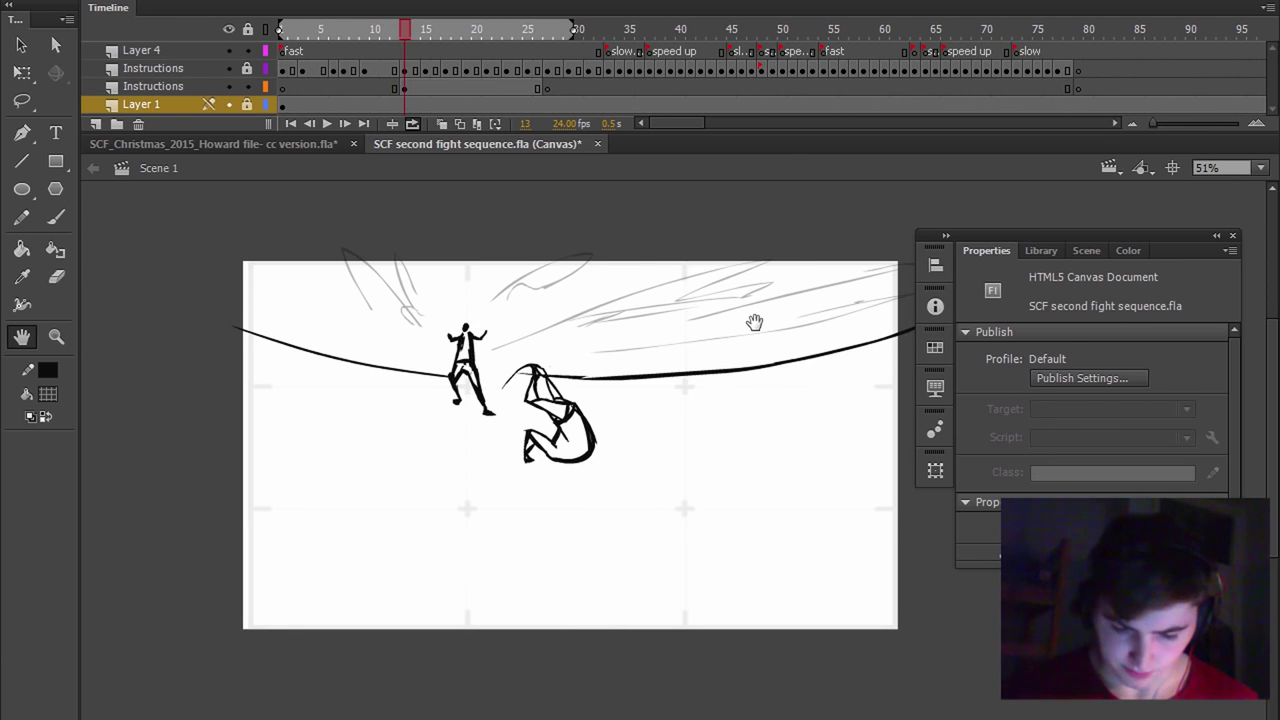
key("period")
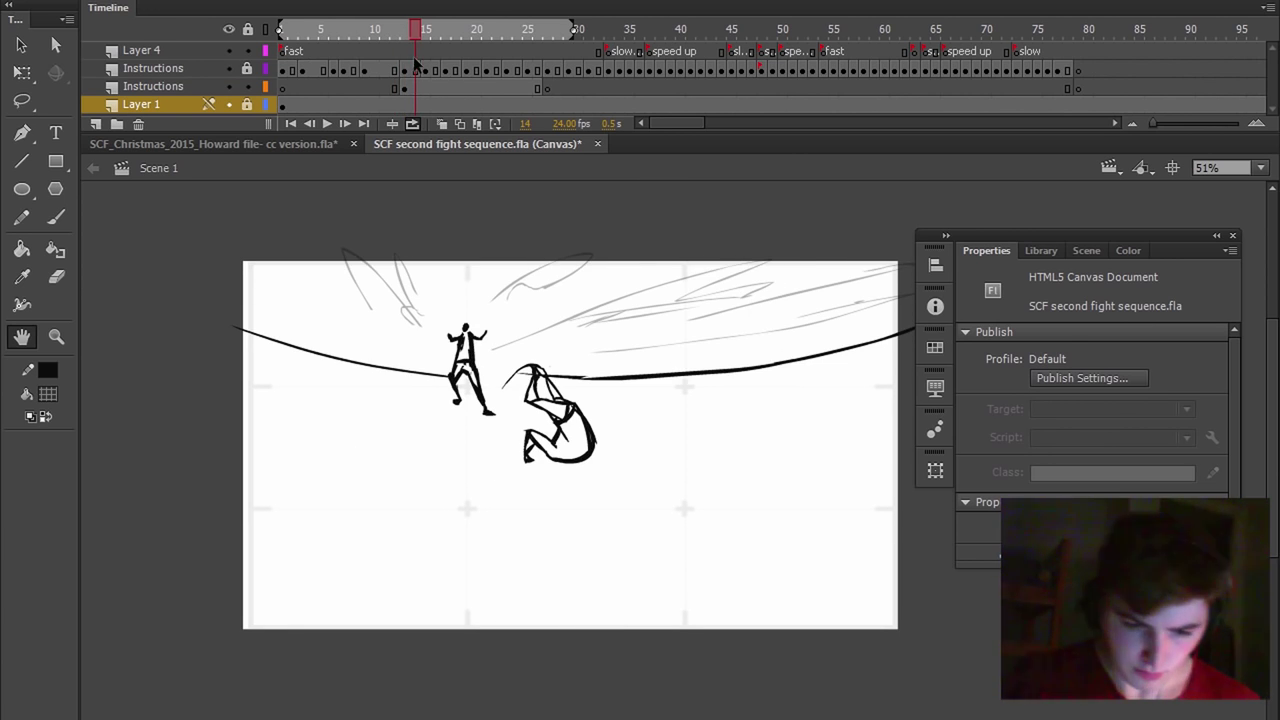
left_click(413, 123)
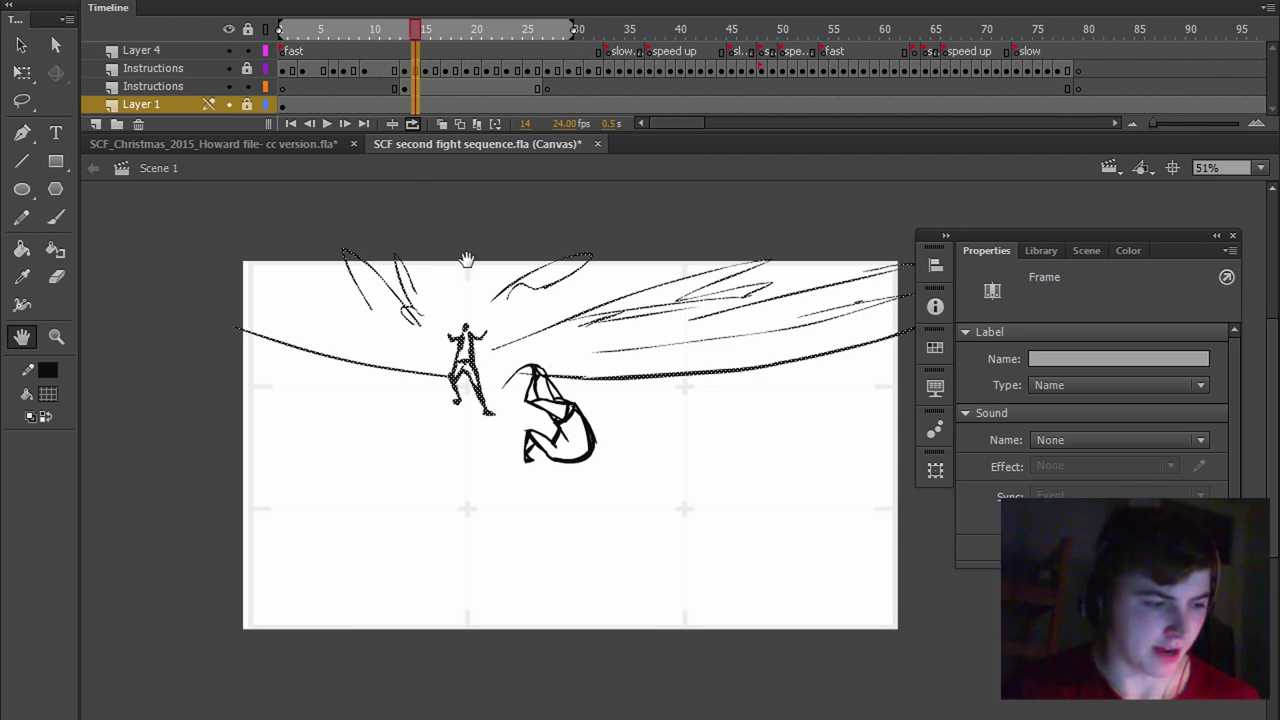
key("shift+F5")
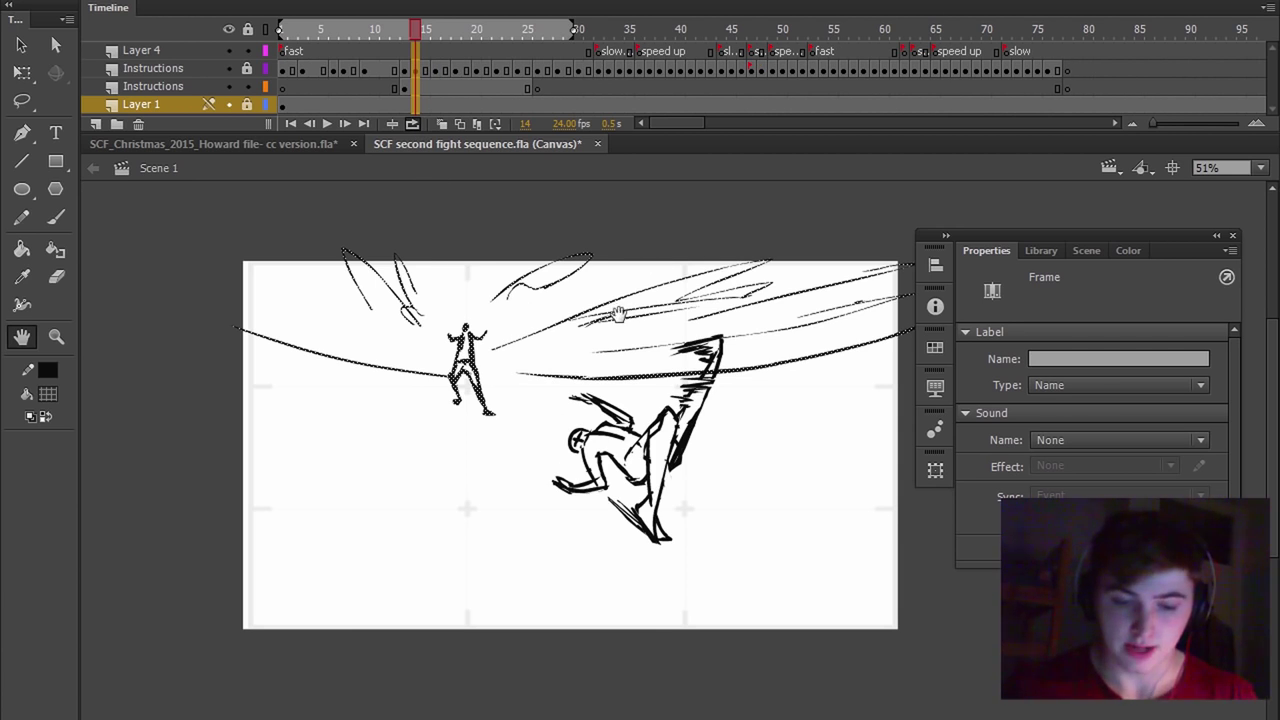
- Step back and forth between frames 13 and 15 to examine the change from the crouching pose to the kicking pose
key("comma")
key("period")
key("period")
key("period")
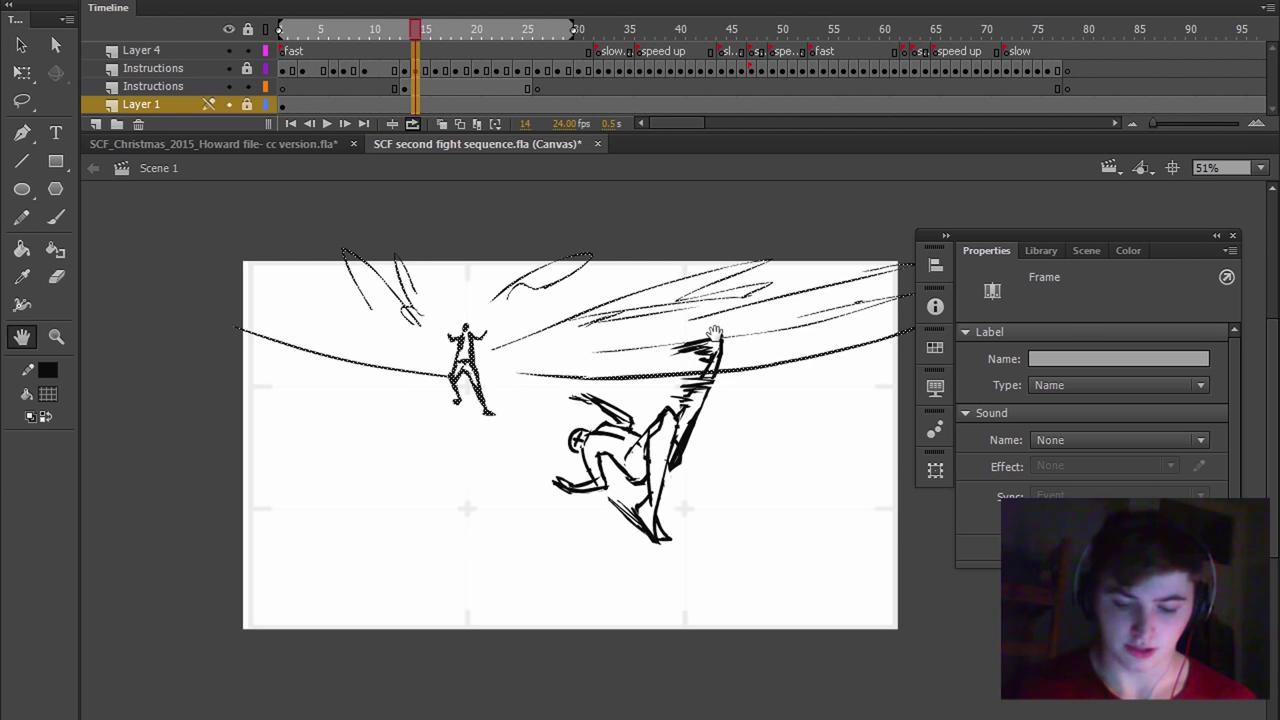
key("comma")
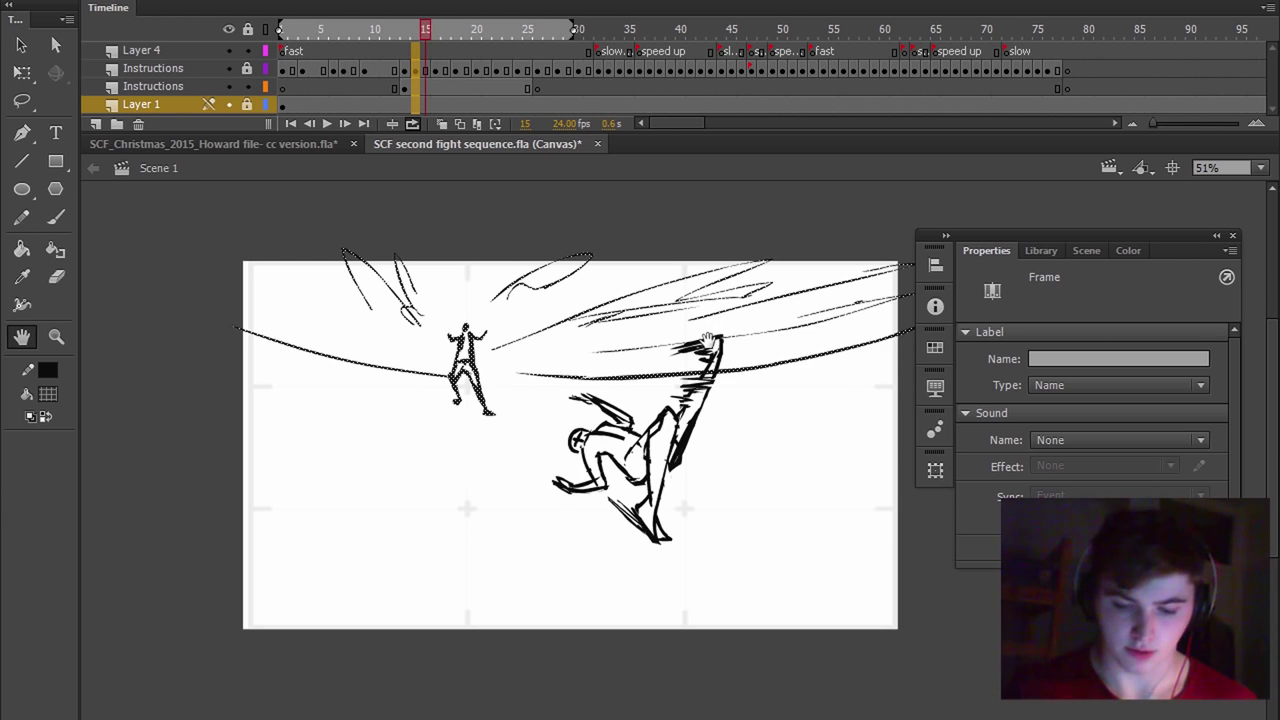
key("q")
left_click(769, 387)
key("comma")
key("comma")
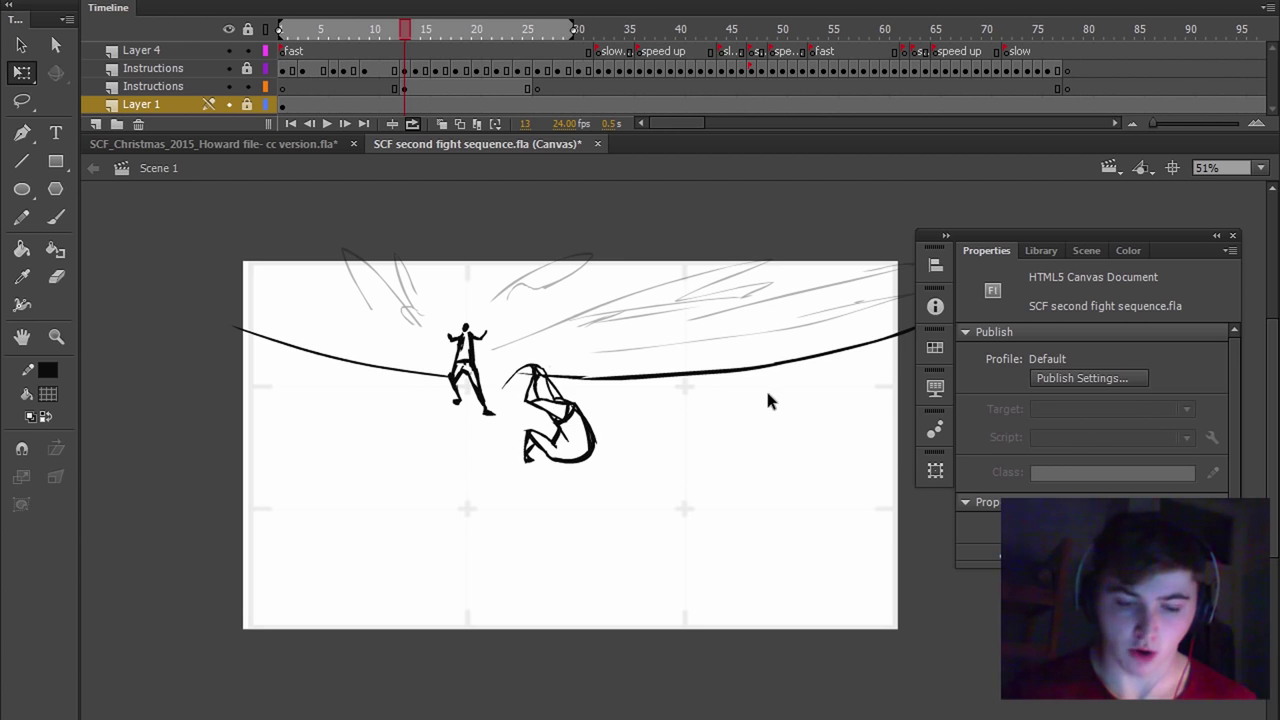
- Extend the lunging figure's drawing at frame 17 by one frame on all layers
key("period")
key("period")
key("period")
key("period")
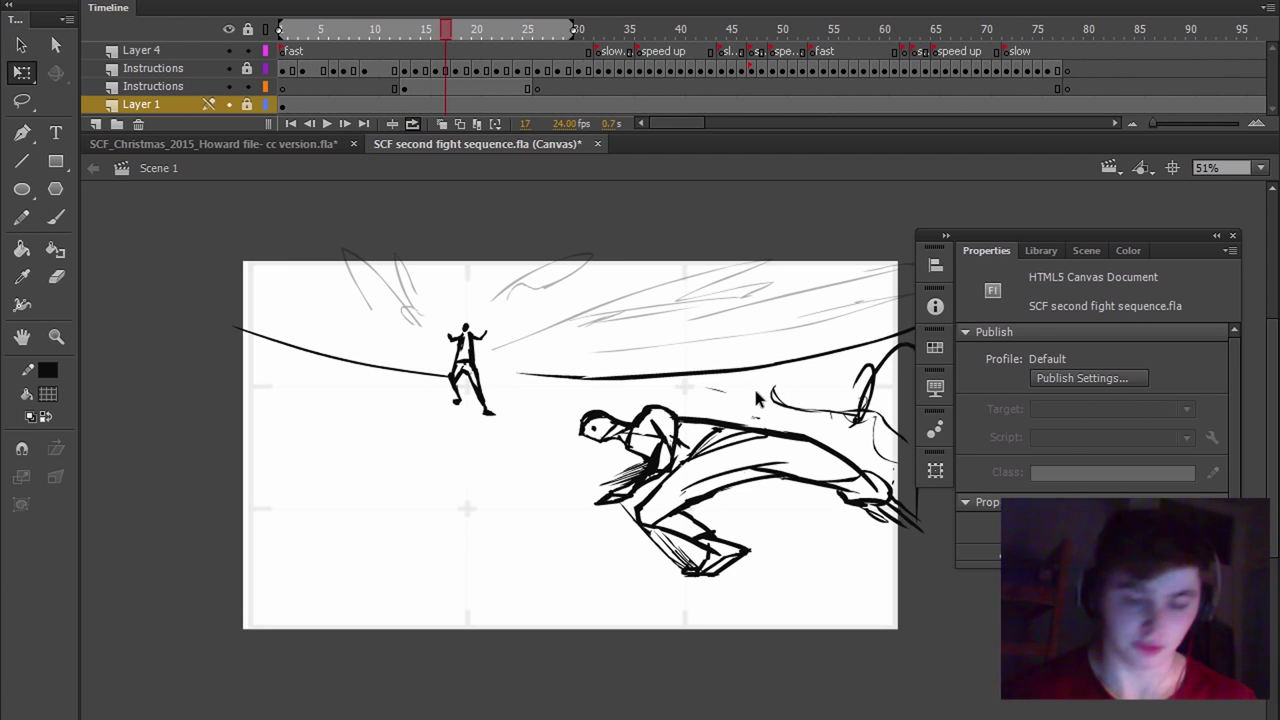
key("F5")
- Extend the drawing at frame 19 by one frame on all layers
key("period")
key("period")
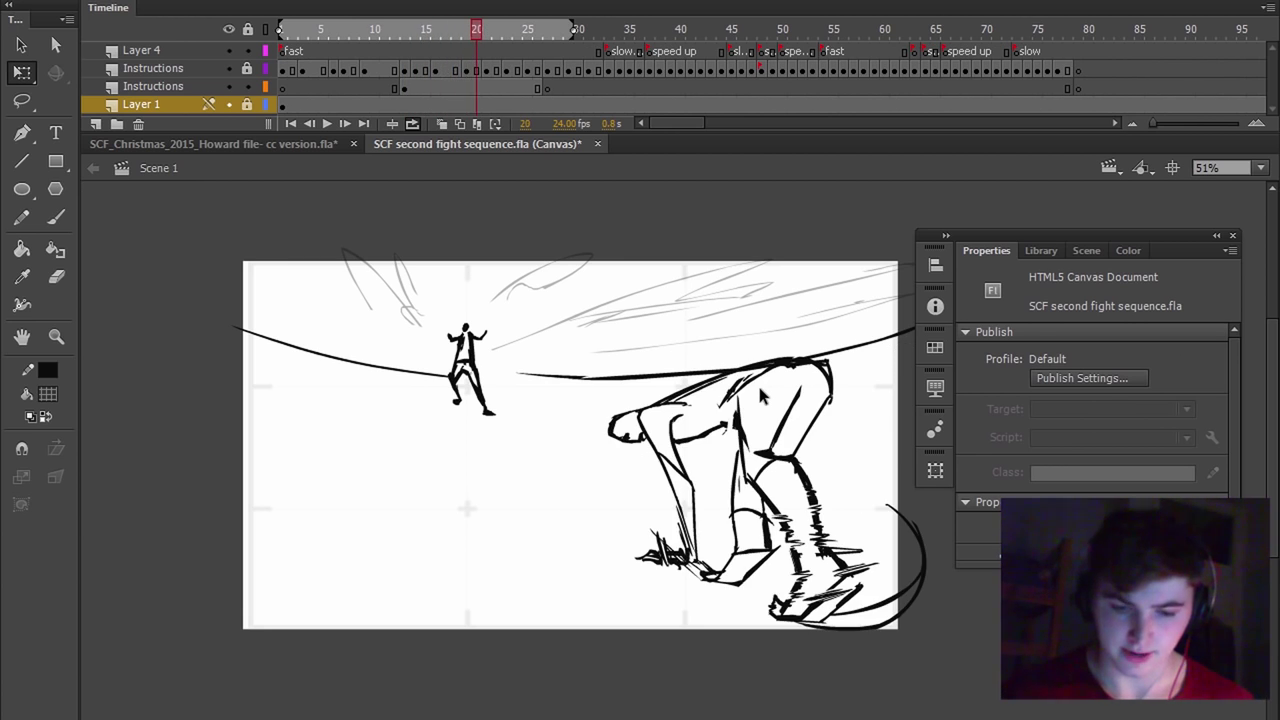
key("comma")
key("F5")
- Extend the crouched landing drawing at frame 23 by two frames on all layers
key("period")
key("period")
key("period")
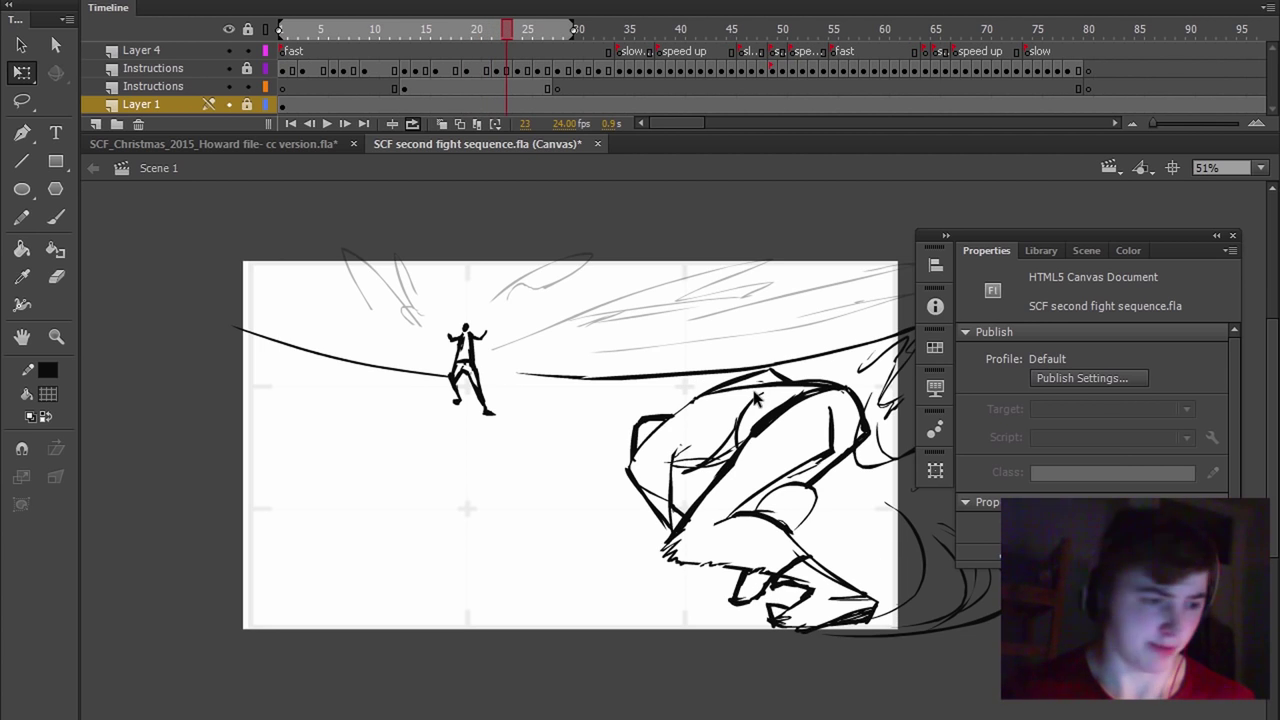
key("F5")
key("period")
key("F5")
- Extend the drawing at frame 27 by one frame on all layers
key("period")
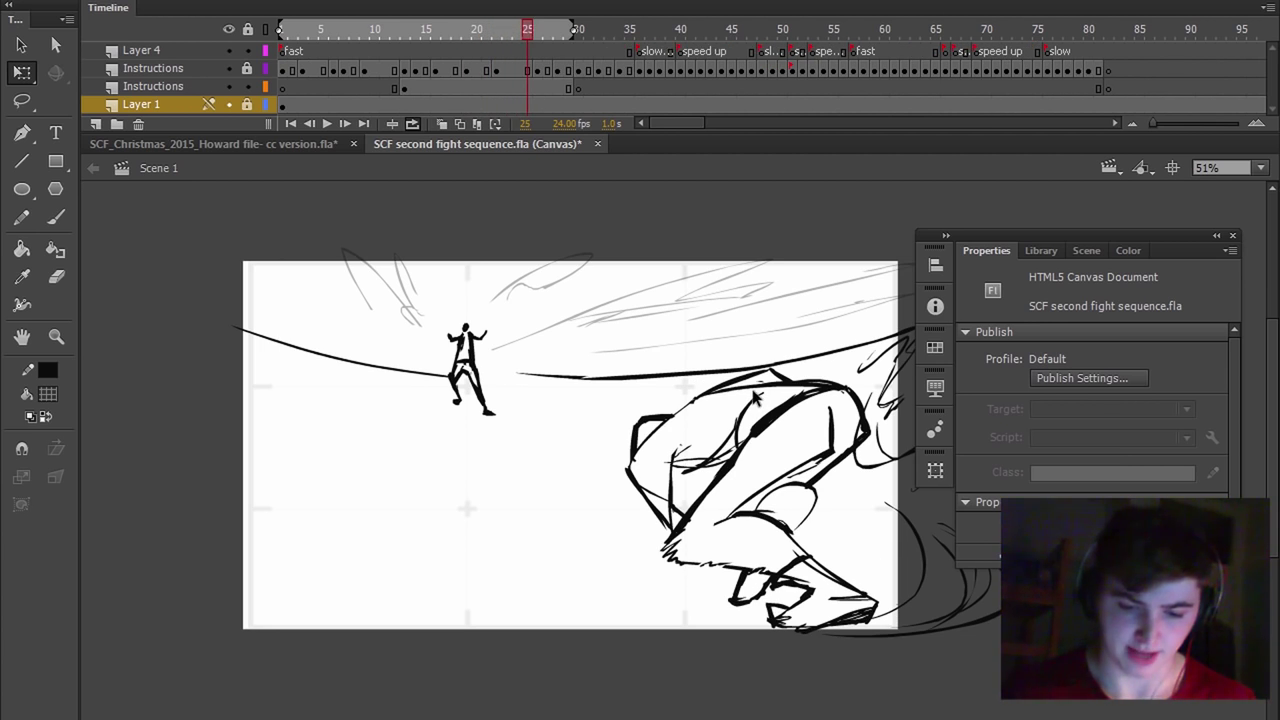
key("period")
key("period")
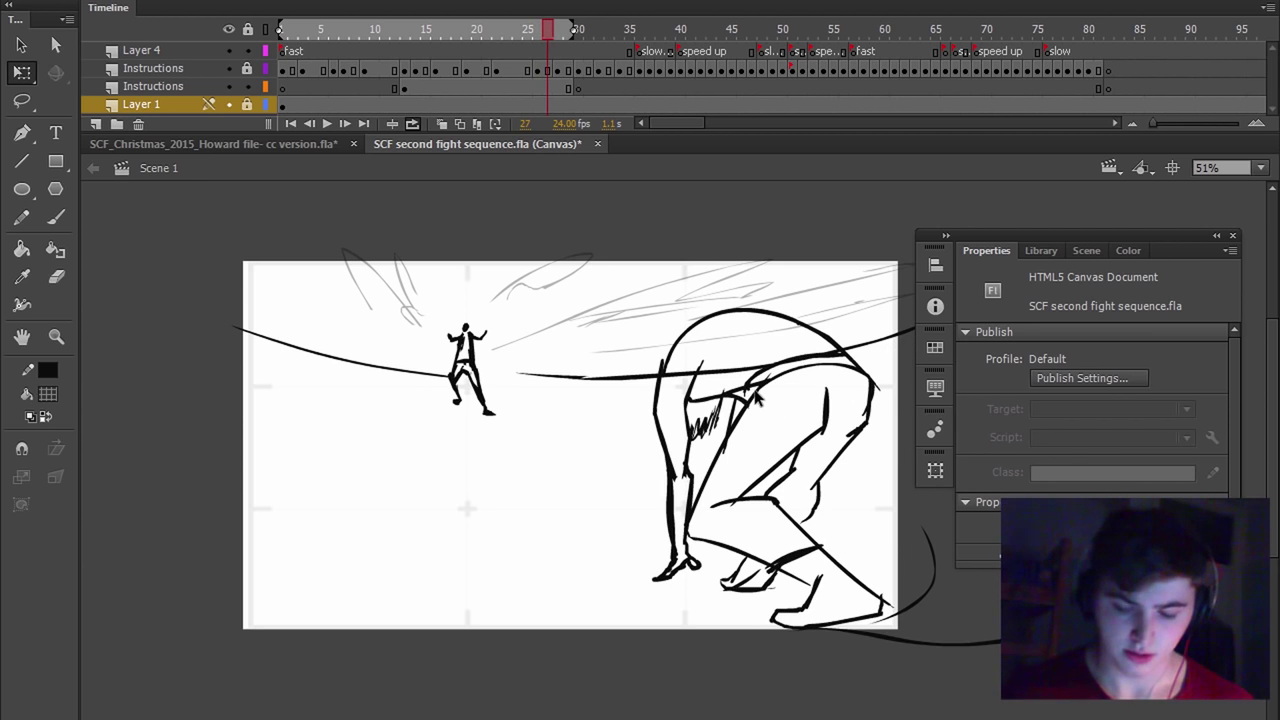
key("F5")
- Set the loop range to frames 1 to 31 and play the section from frame 1
key("period")
key("period")
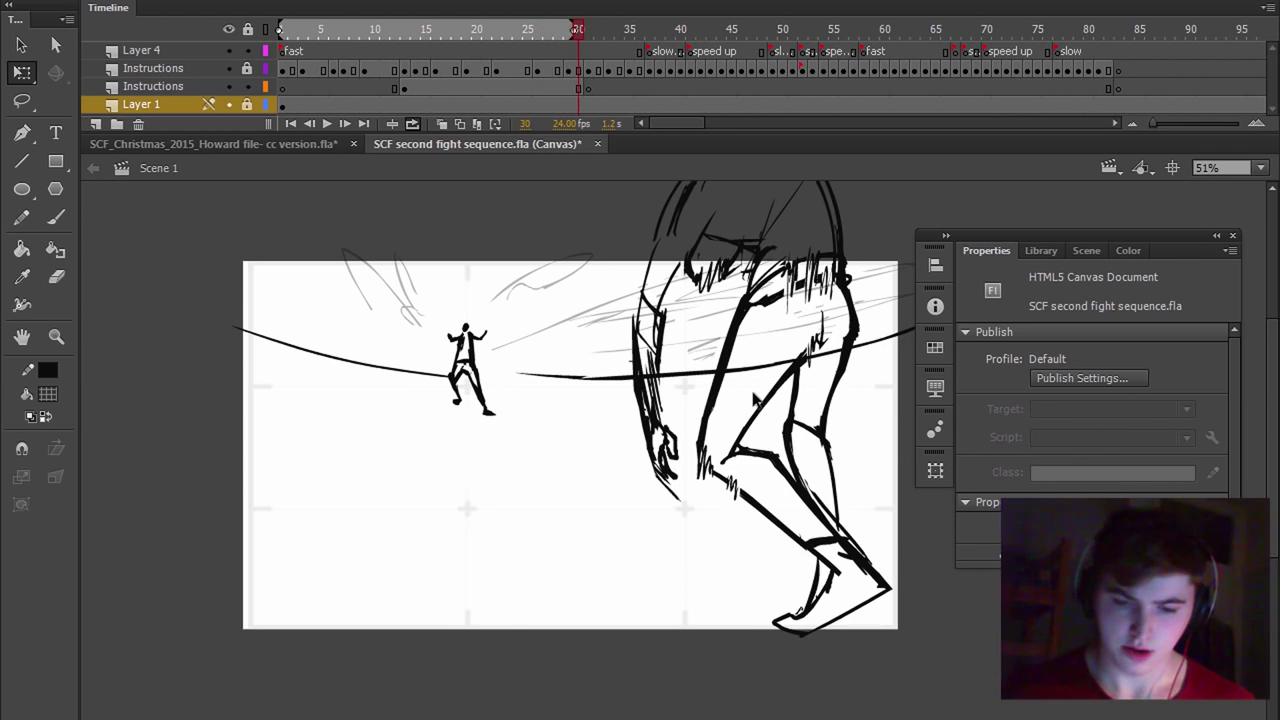
key("period")
key("comma")
key("comma")
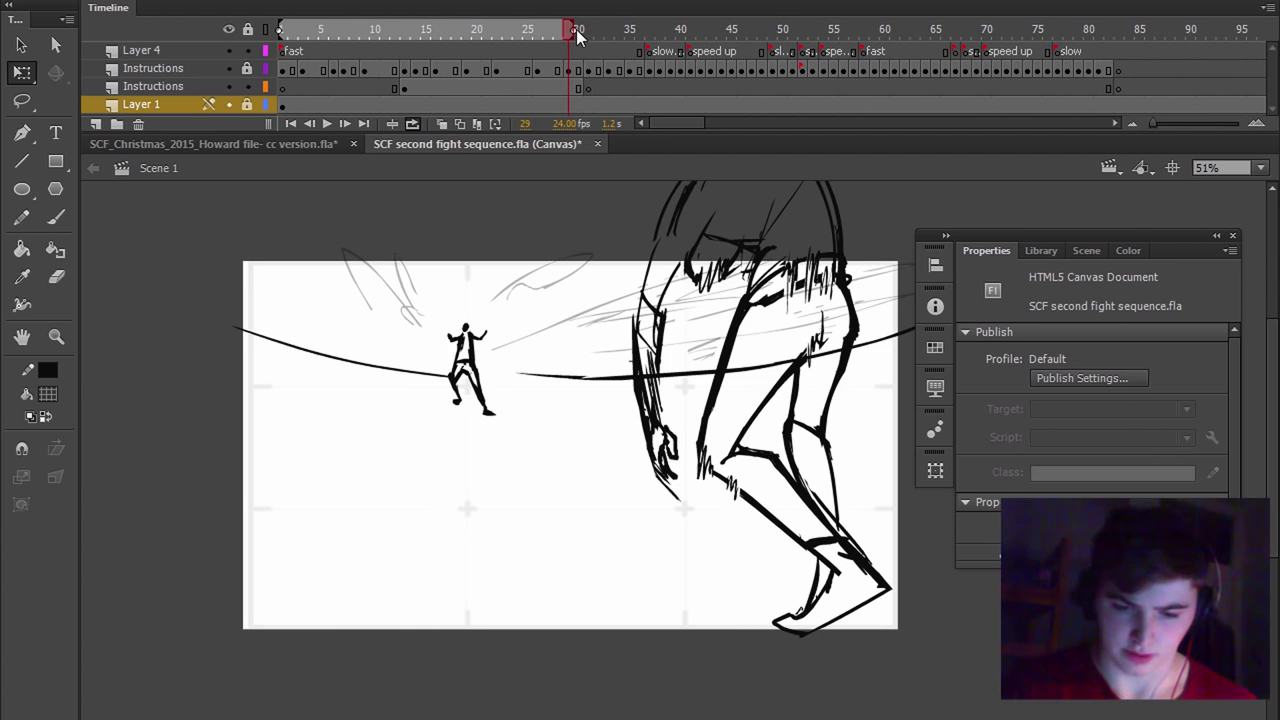
key("comma")
key("comma")
key("comma")
key("comma")
key("comma")
key("comma")
key("comma")
key("comma")
key("comma")
key("comma")
key("comma")
key("comma")
key("comma")
key("comma")
key("comma")
key("comma")
key("comma")
key("comma")
key("comma")
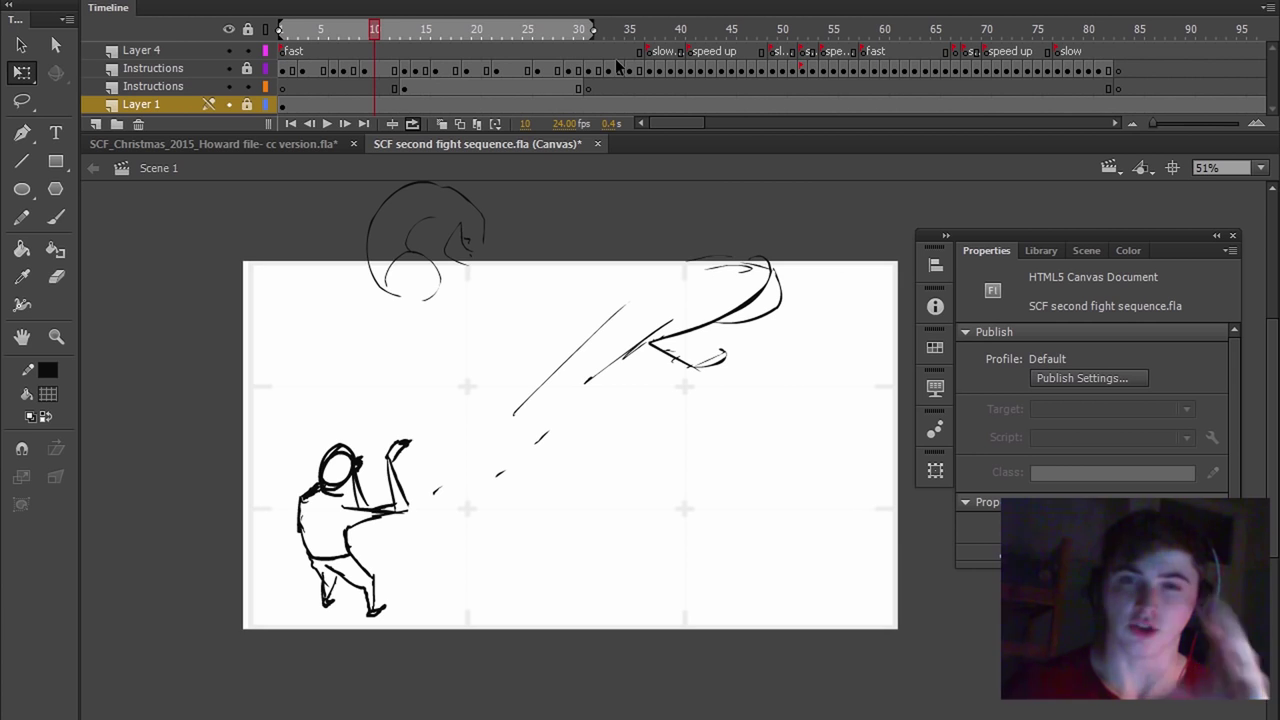
key("shift+comma")
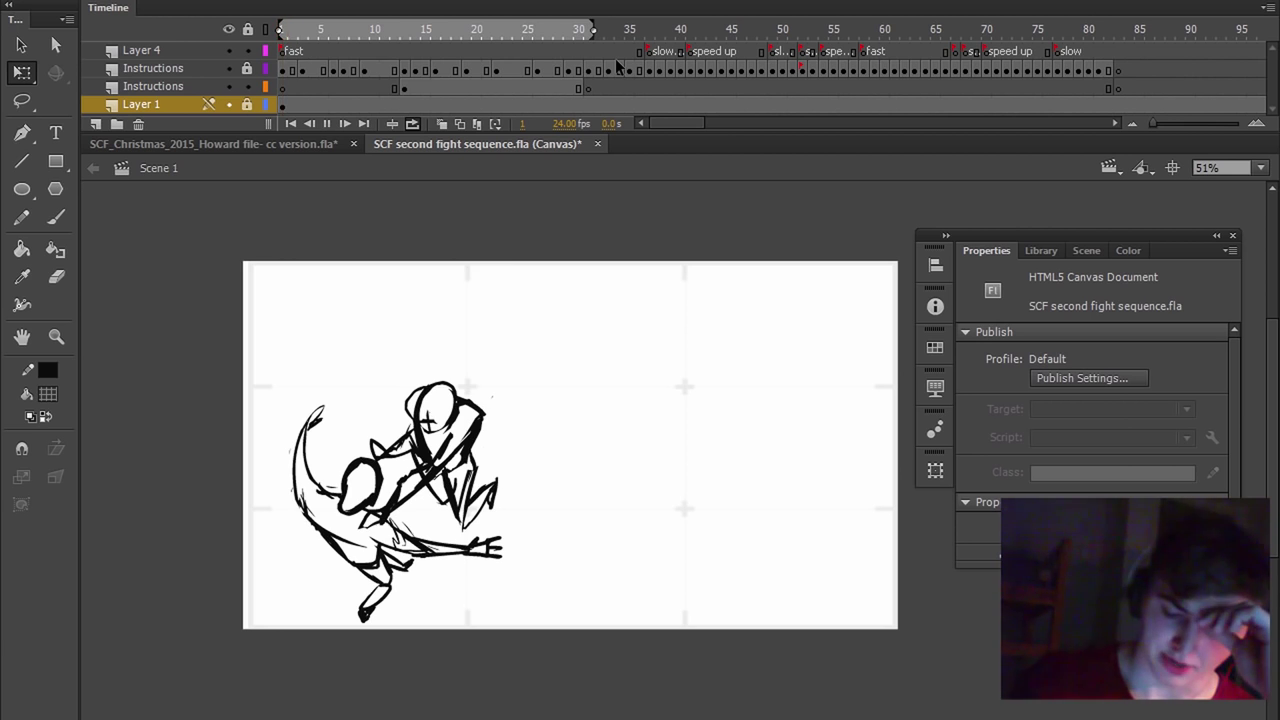
key("Return")
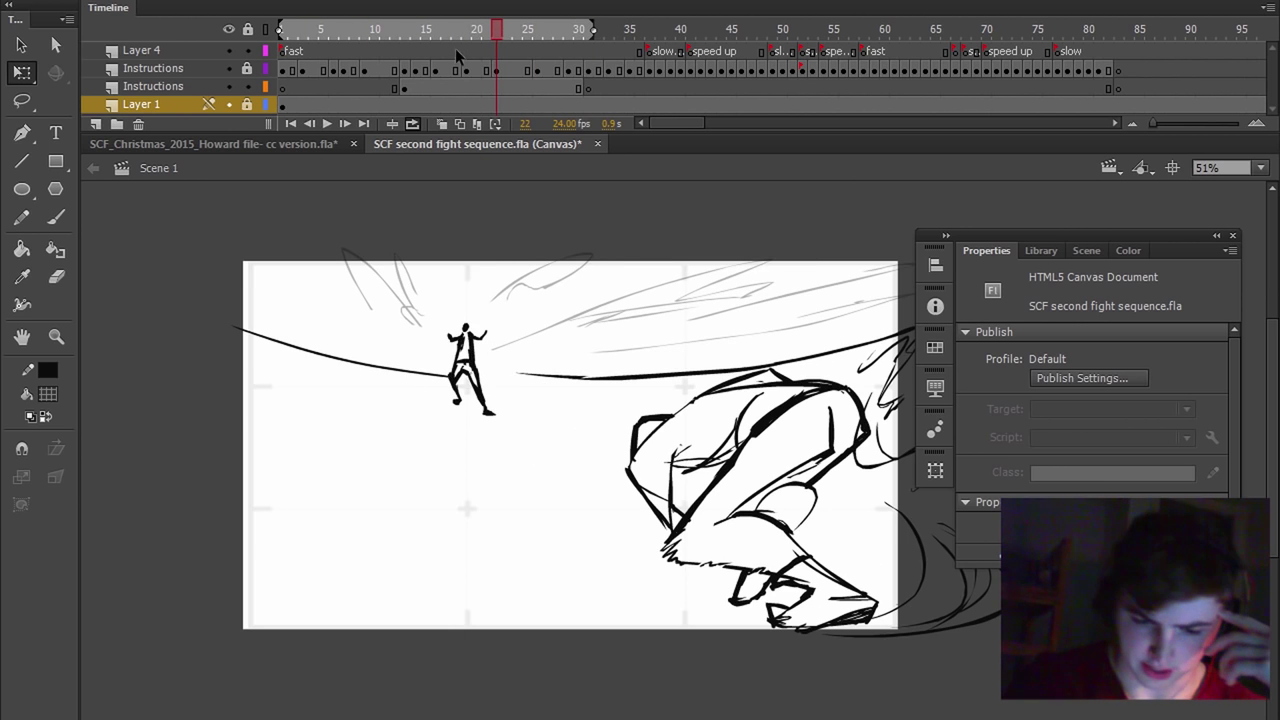
- Remove frame 18 from all layers and replay the looped section
left_click_drag(455, 53, 462, 119)
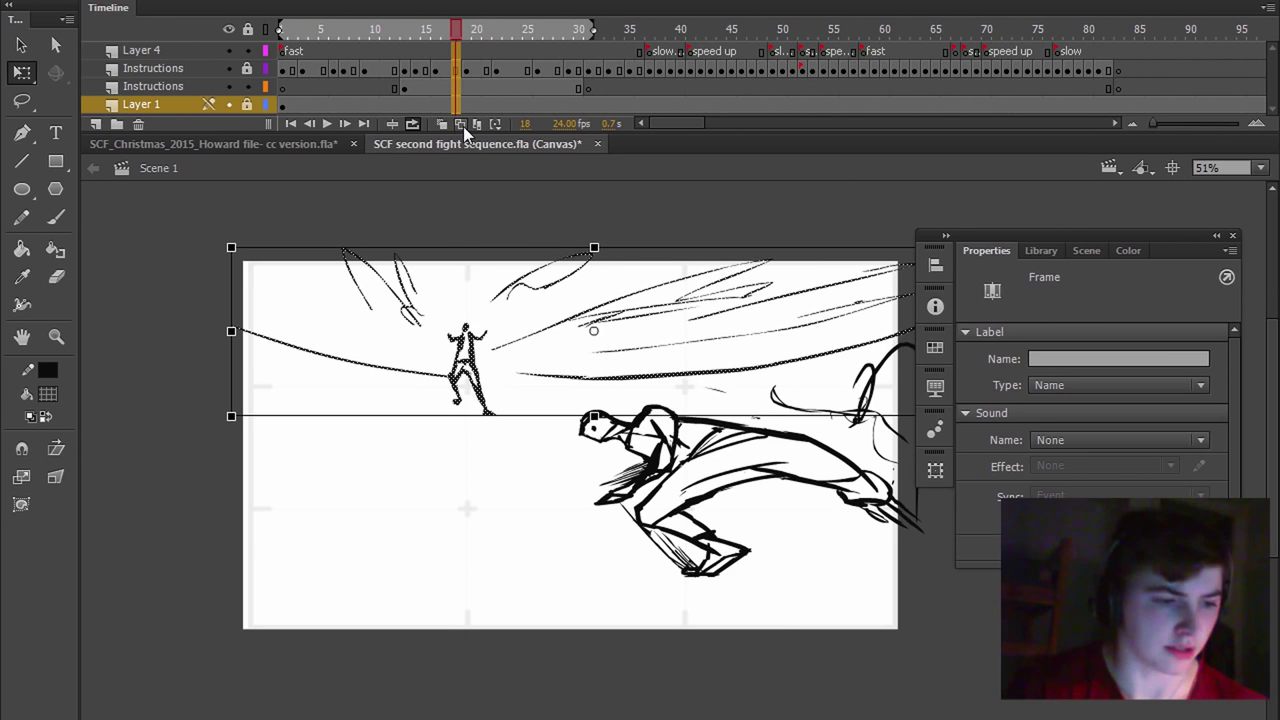
key("shift+F5")
left_click_drag(456, 29, 404, 69)
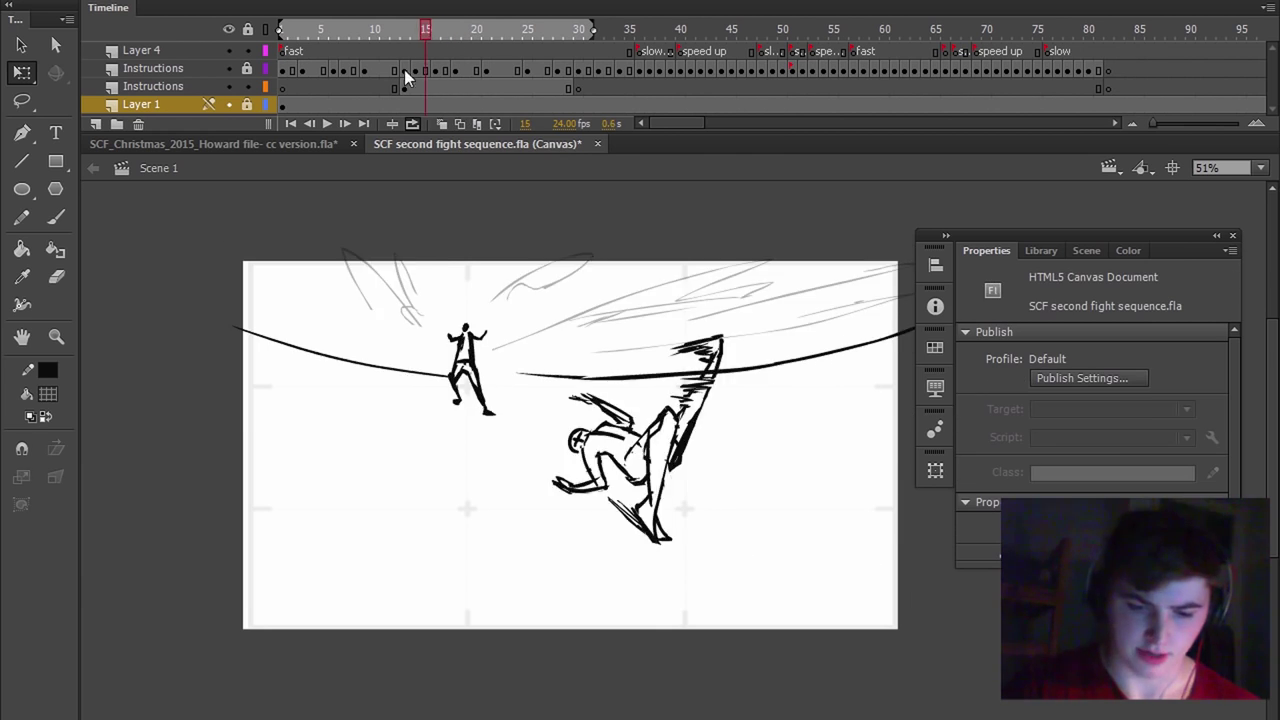
key("Return")
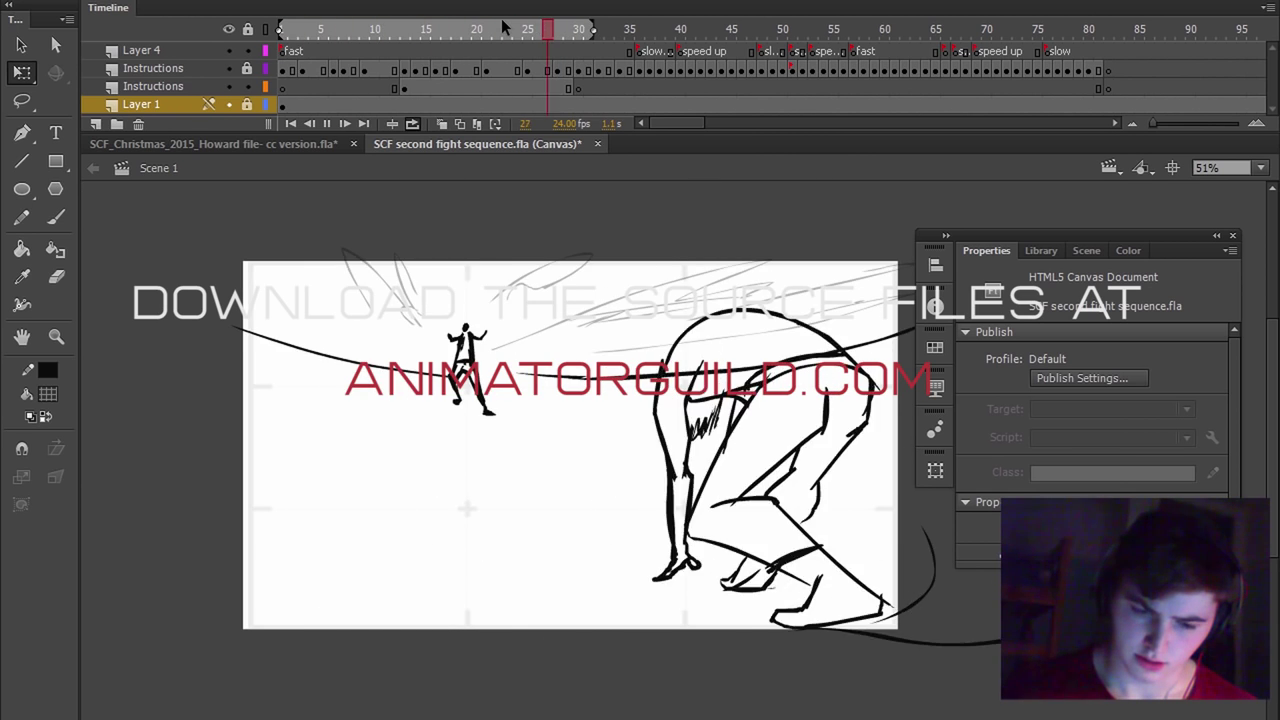
key("Return")
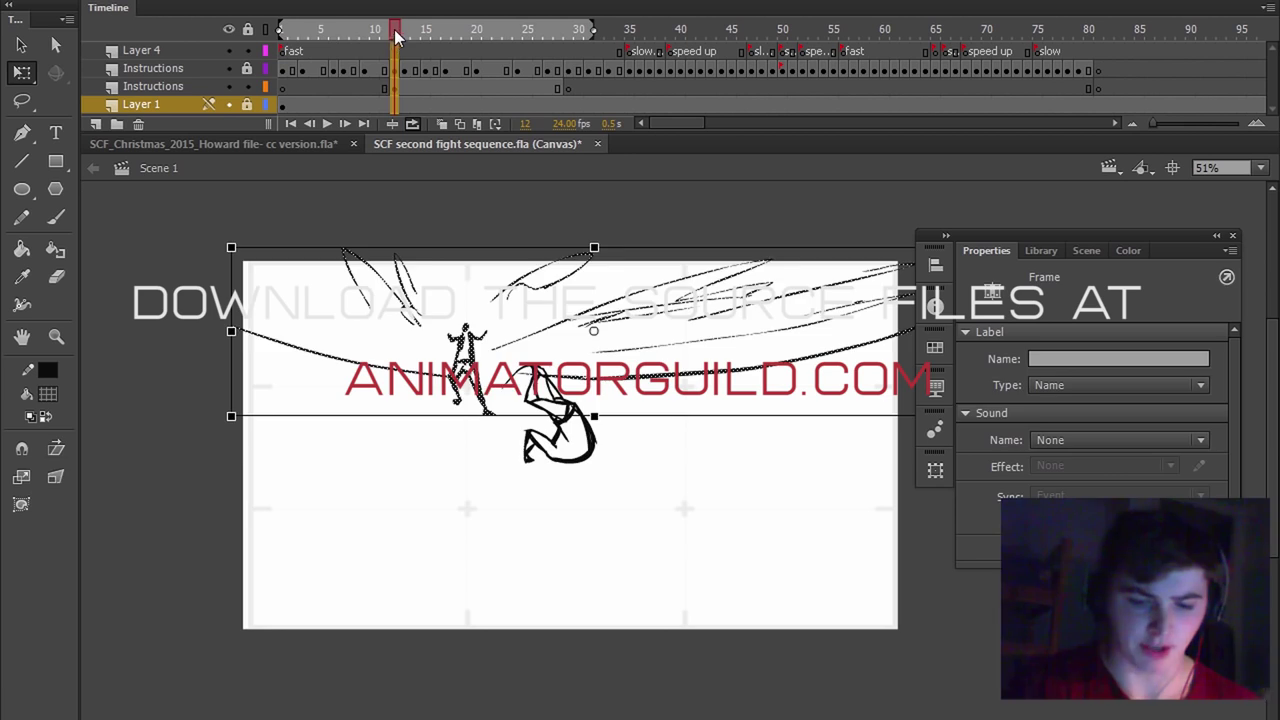
- Try the loop with frame 12 removed from all layers, and put the frame back
key("Return")
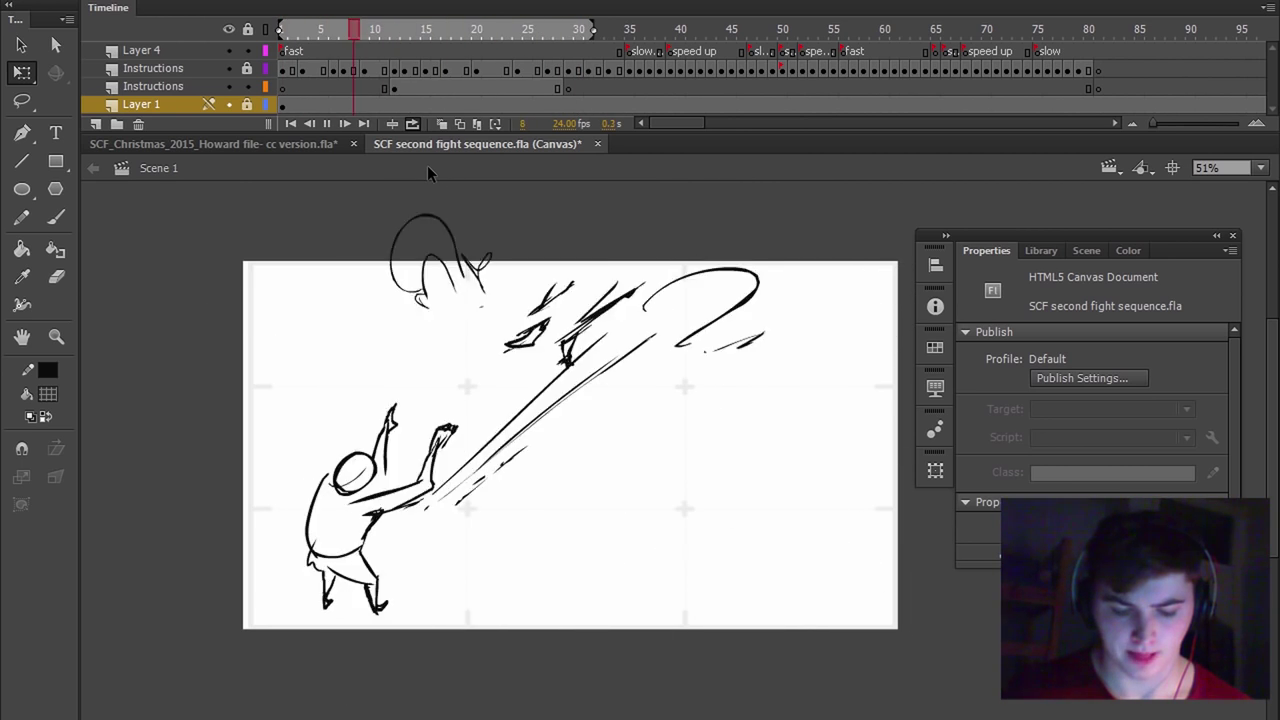
key("Return")
key("F5")
key("Return")
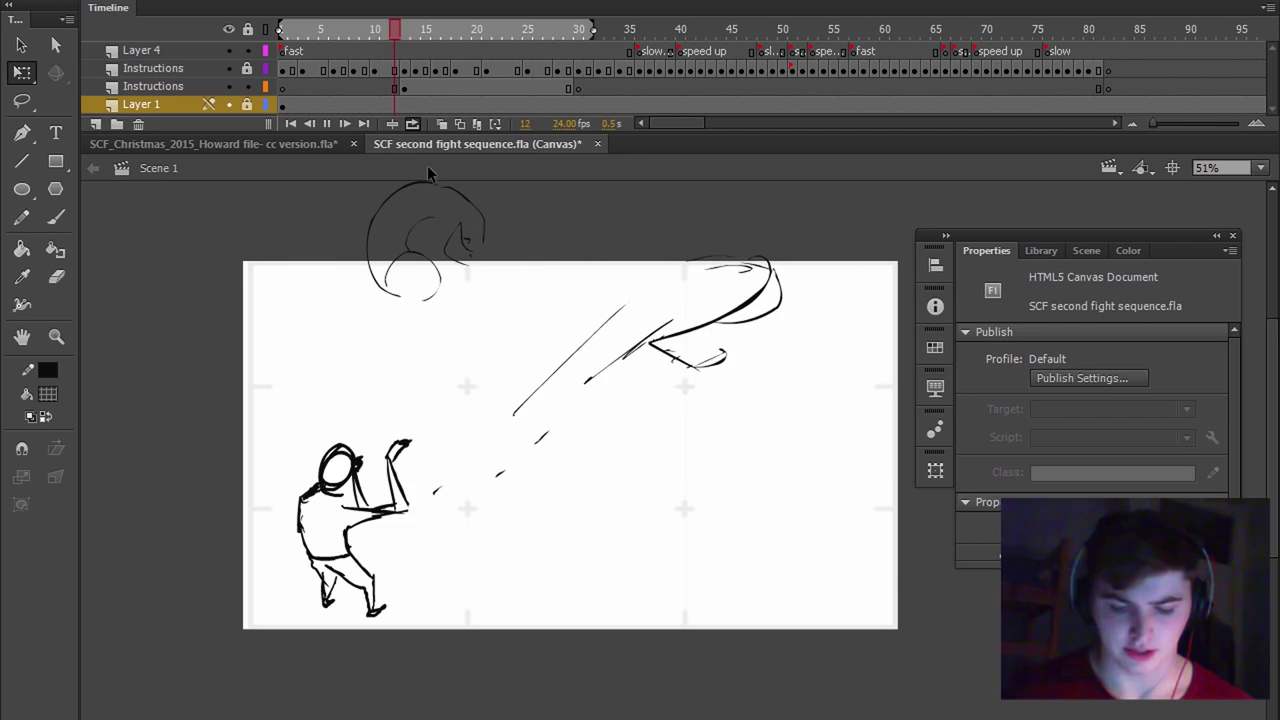
key("Return")
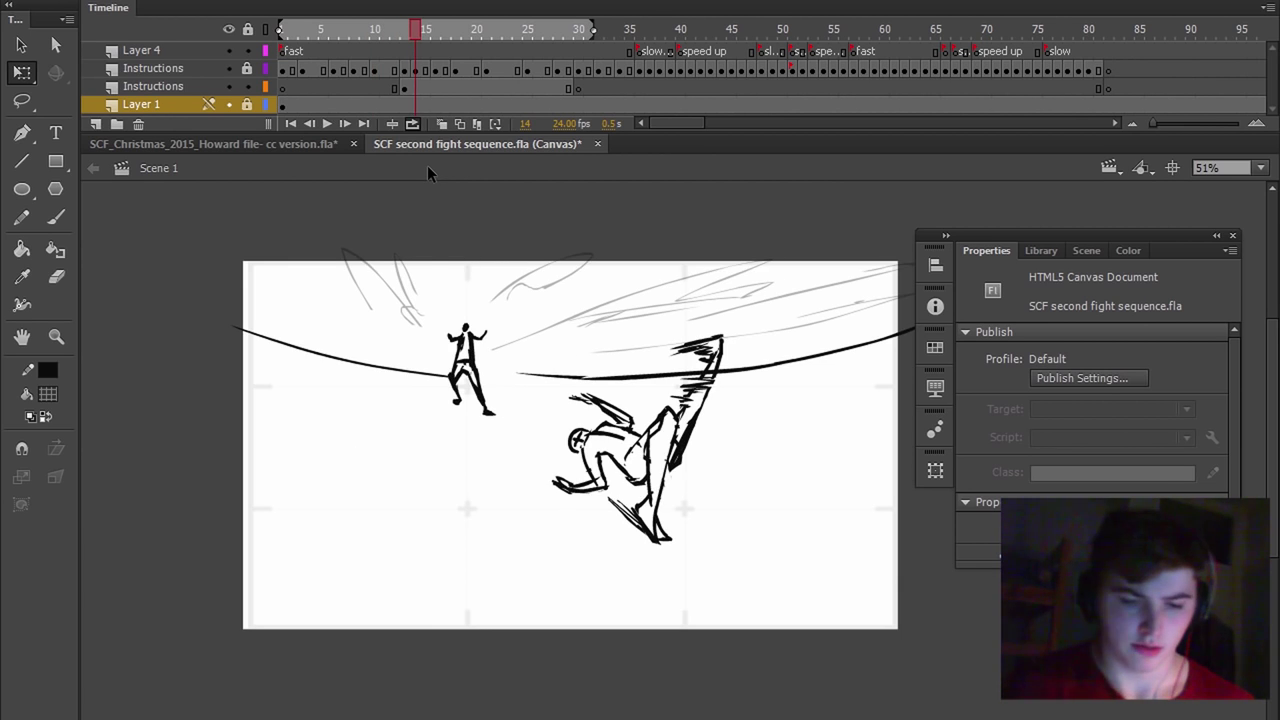
- Remove frame 7 from all layers and play the section from frame 1
mouse_move(339, 33)
left_mouse_down()
mouse_move(353, 37)
mouse_move(351, 71)
left_mouse_up()
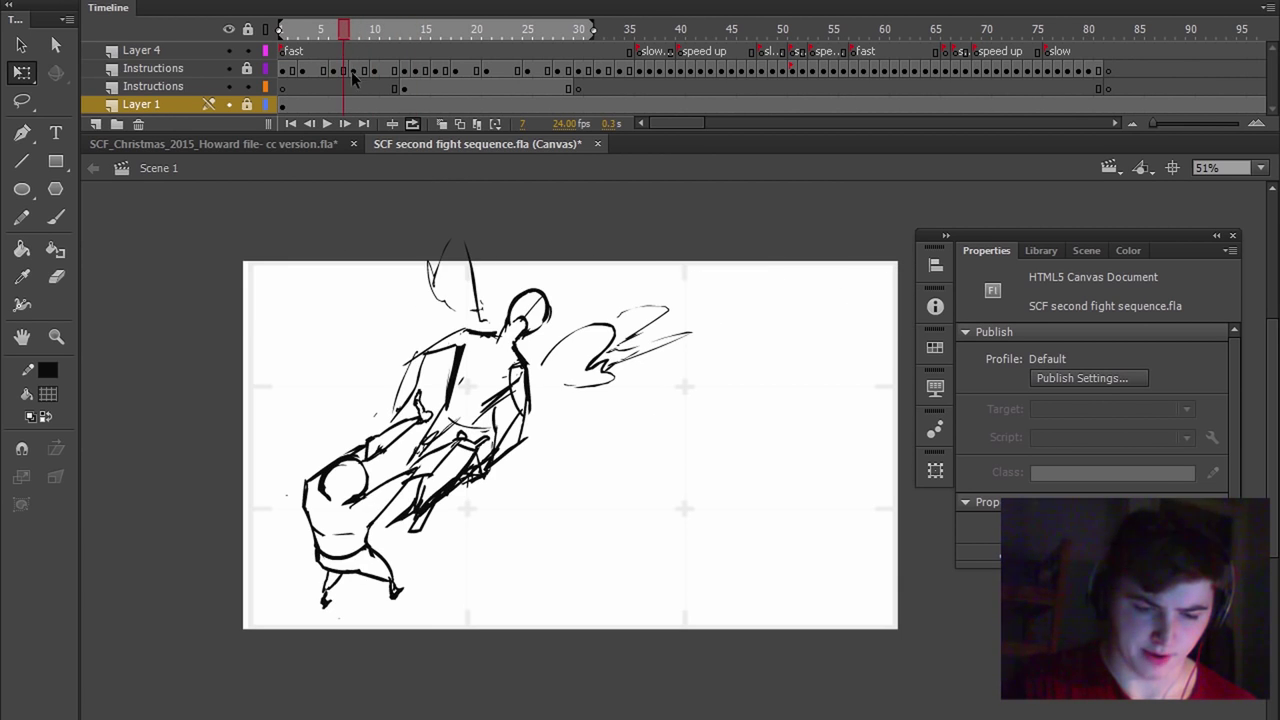
left_click_drag(337, 118, 341, 110)
key("shift+F5")
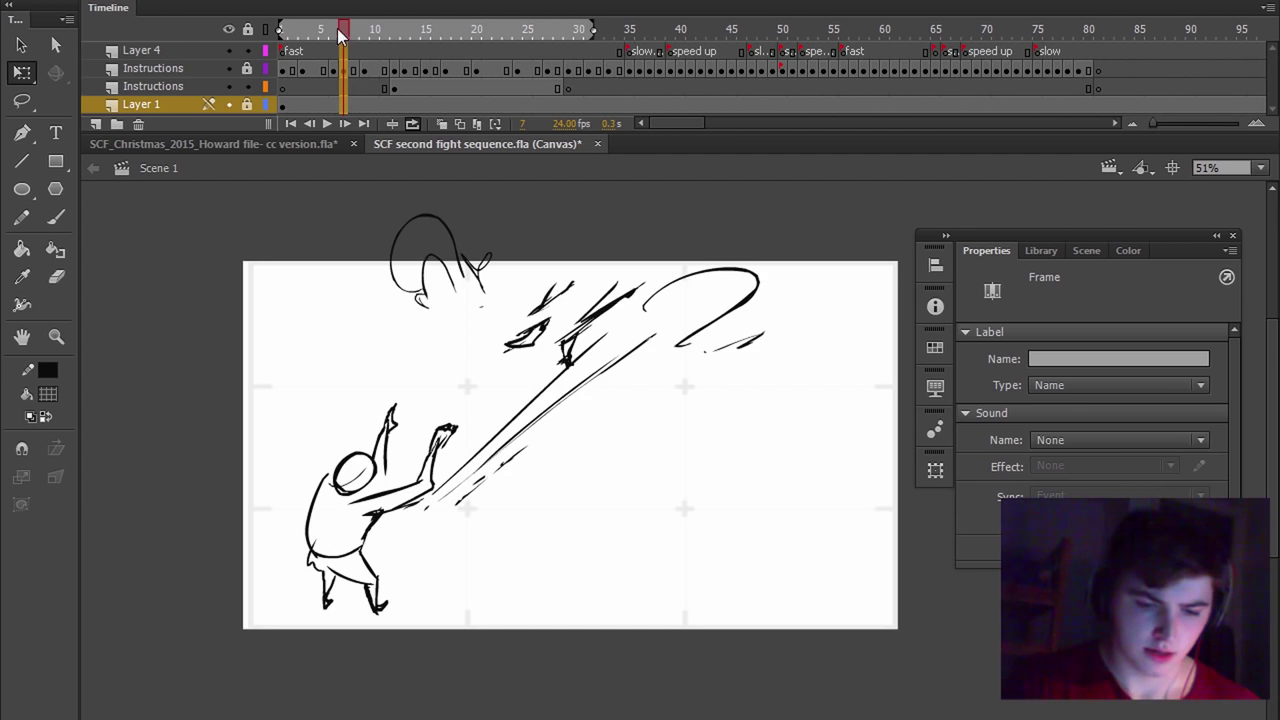
left_click_drag(341, 32, 282, 30)
key("Return")
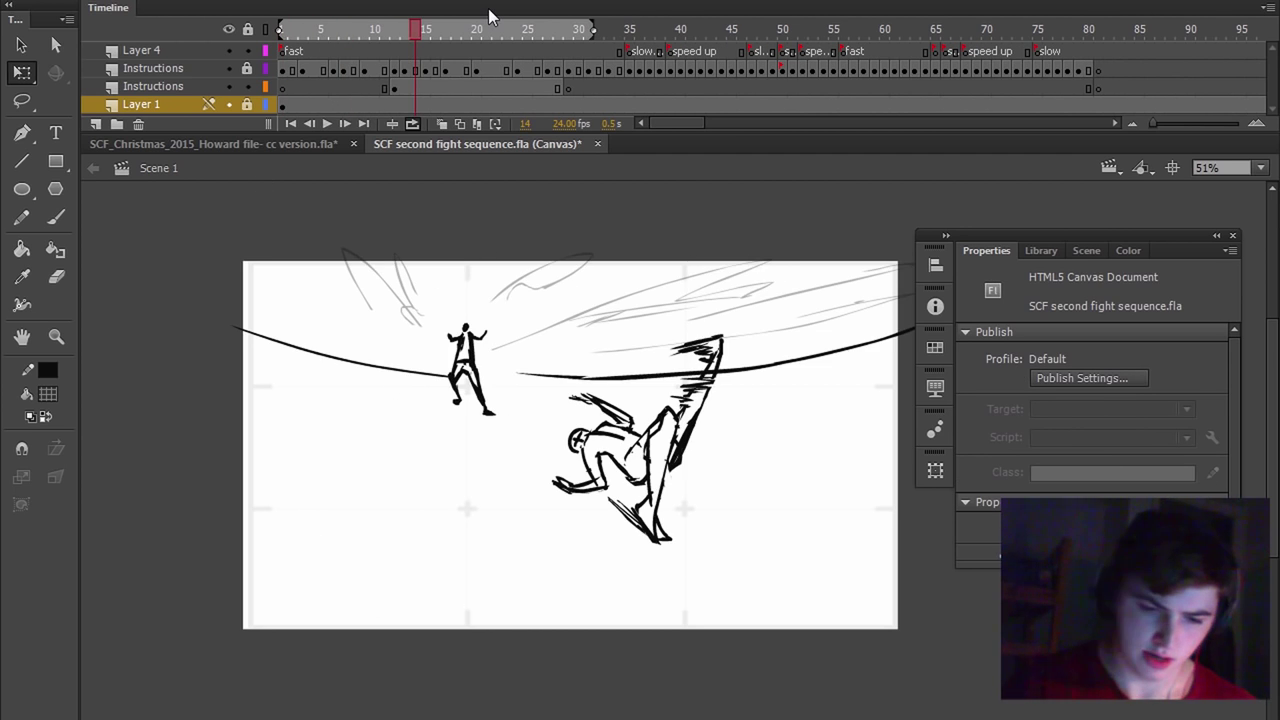
- Try removing frame 5 from all layers, save the file, and play the looped section
left_click_drag(326, 47, 321, 121)
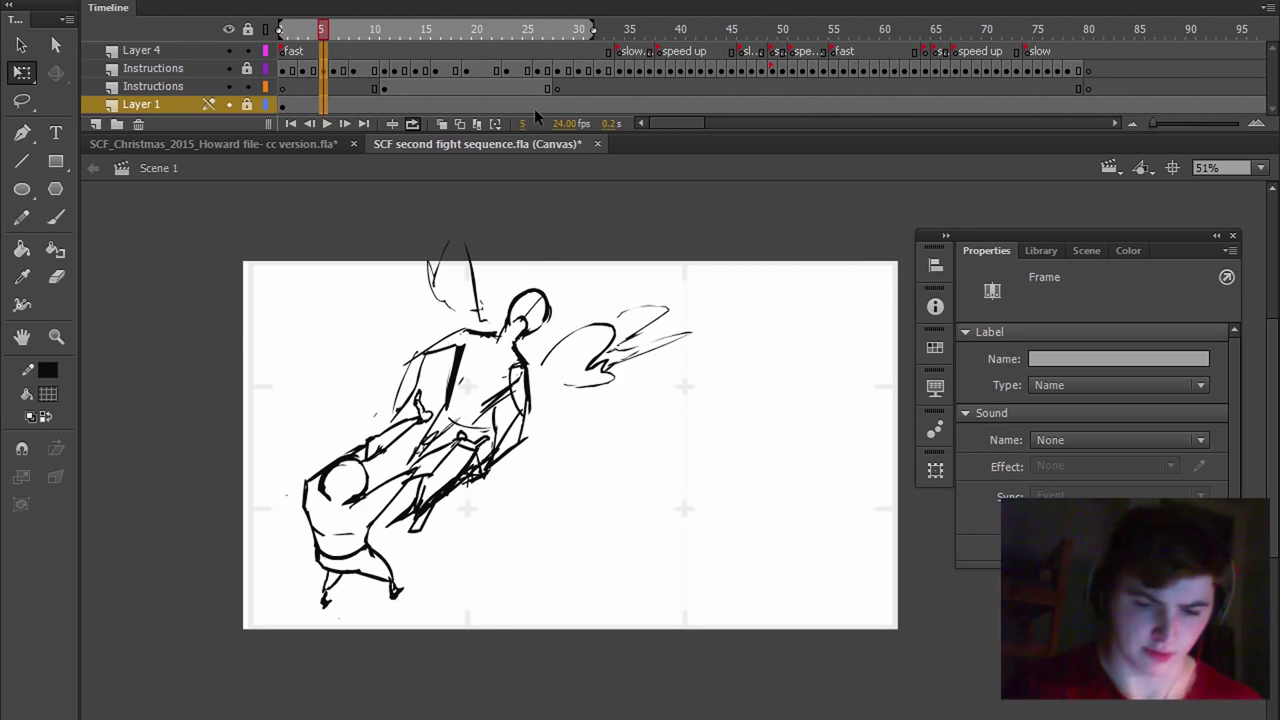
key("Return")
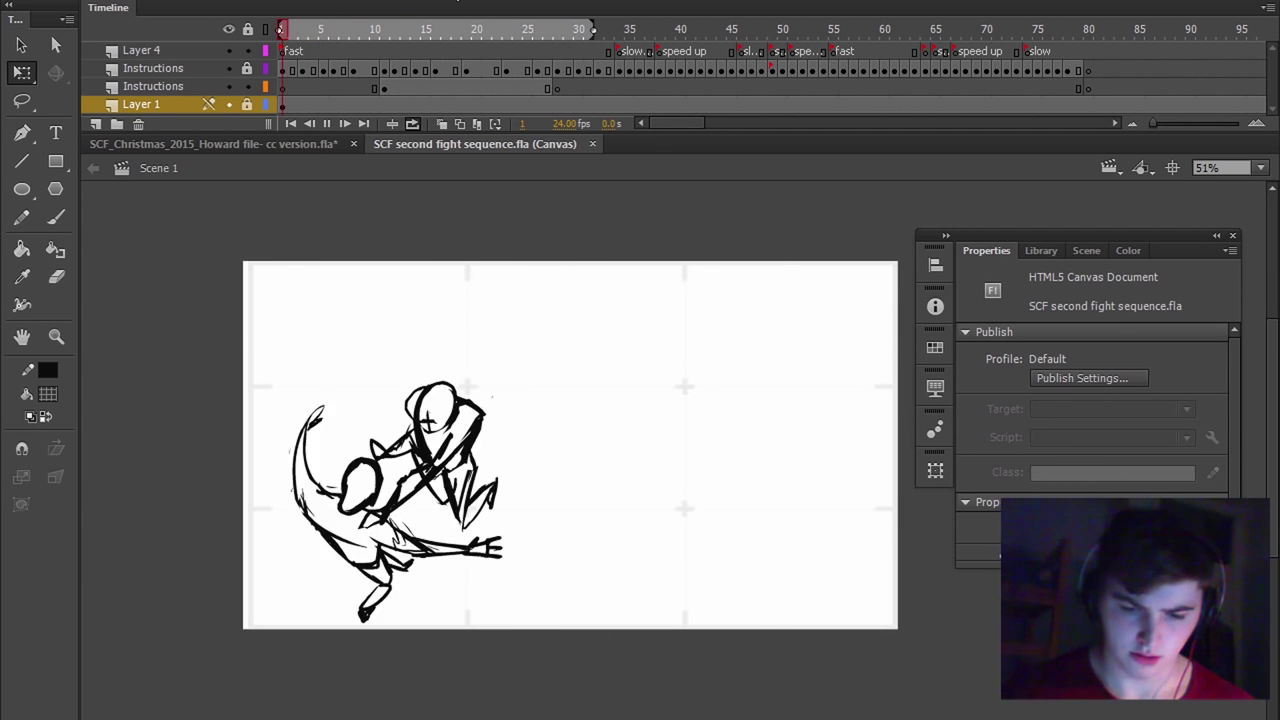
key("Return")
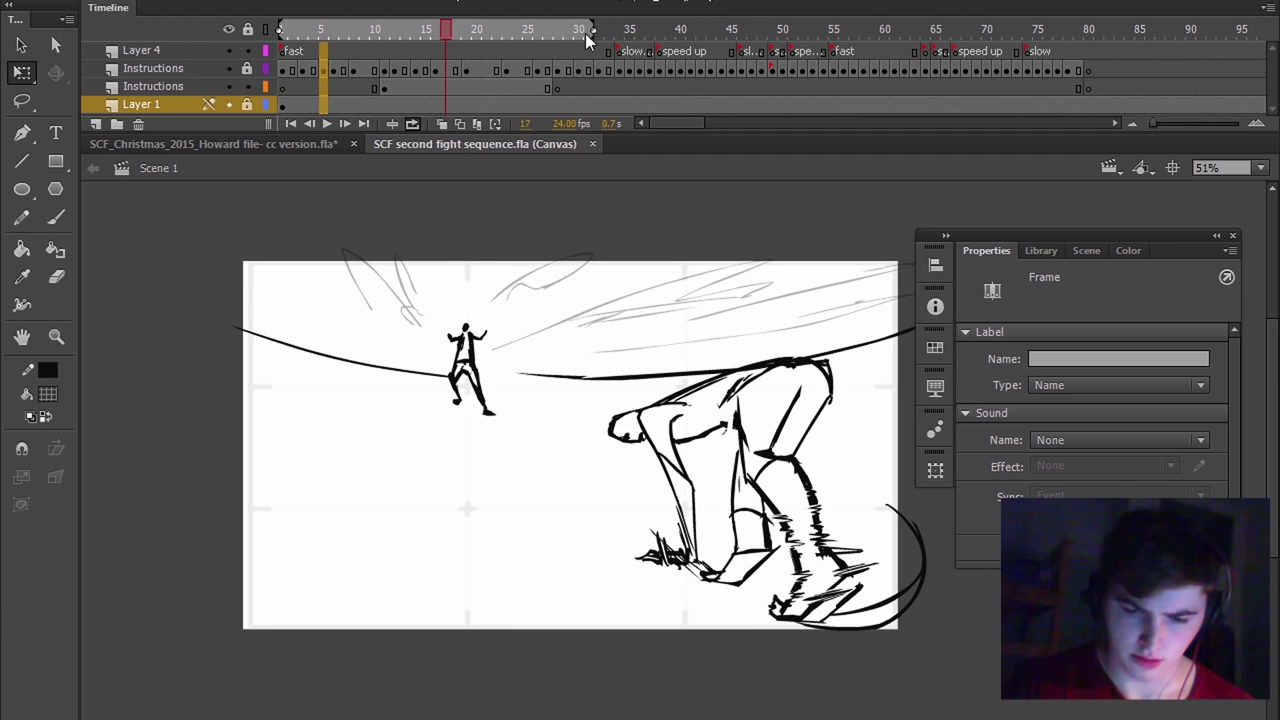
- Play the loop over frames 1 to 27 and restore the frame removed at frame 5
mouse_move(567, 34)
left_mouse_down()
mouse_move(549, 34)
mouse_move(549, 47)
left_mouse_up()
key("Return")
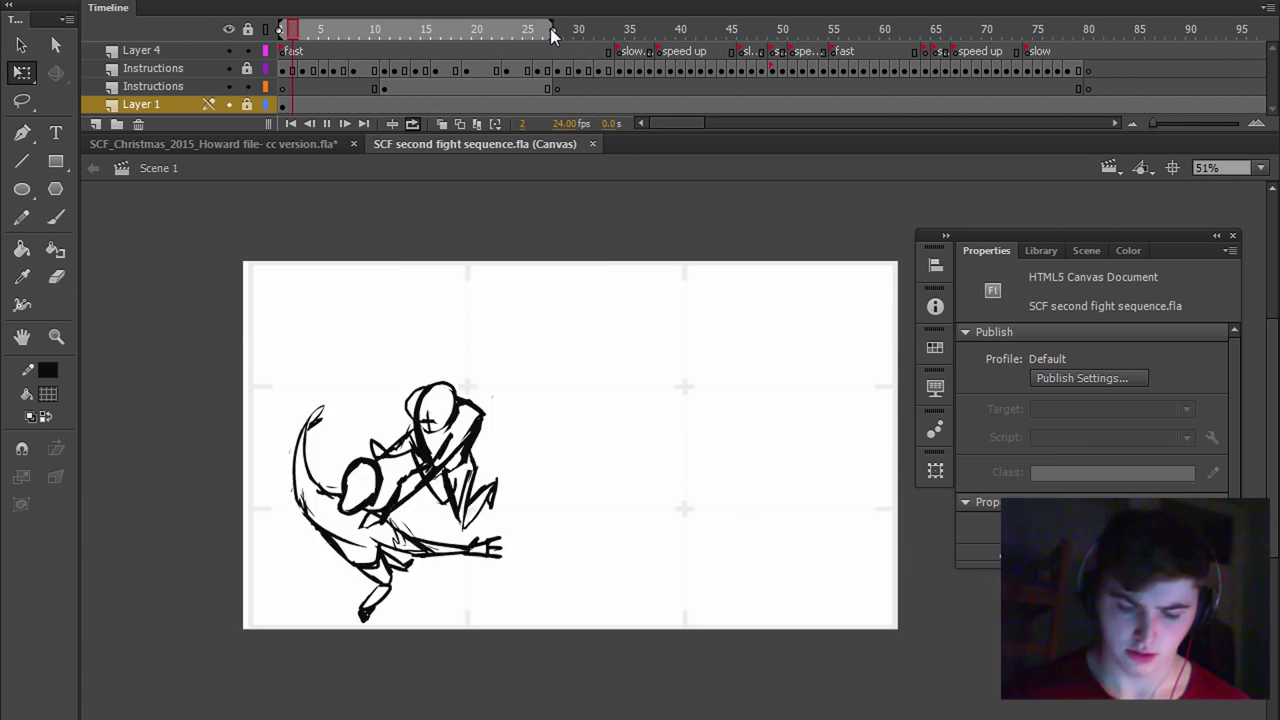
key("h")
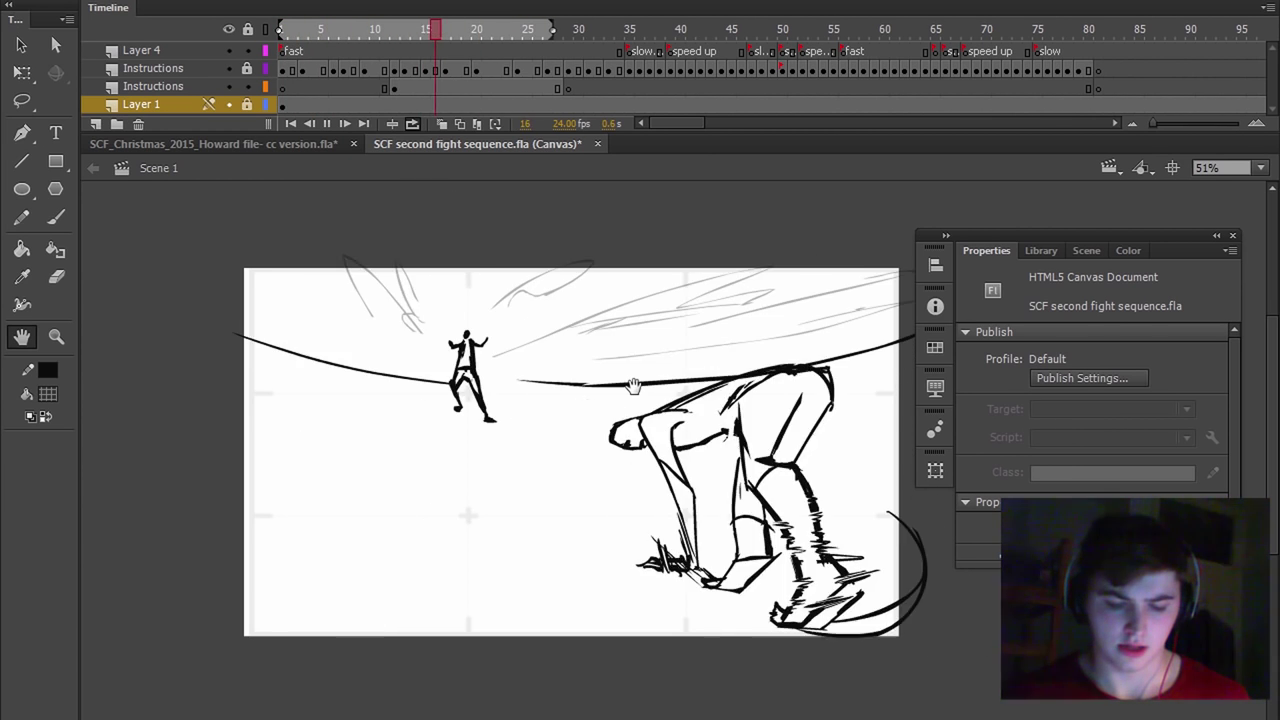
key("Return")
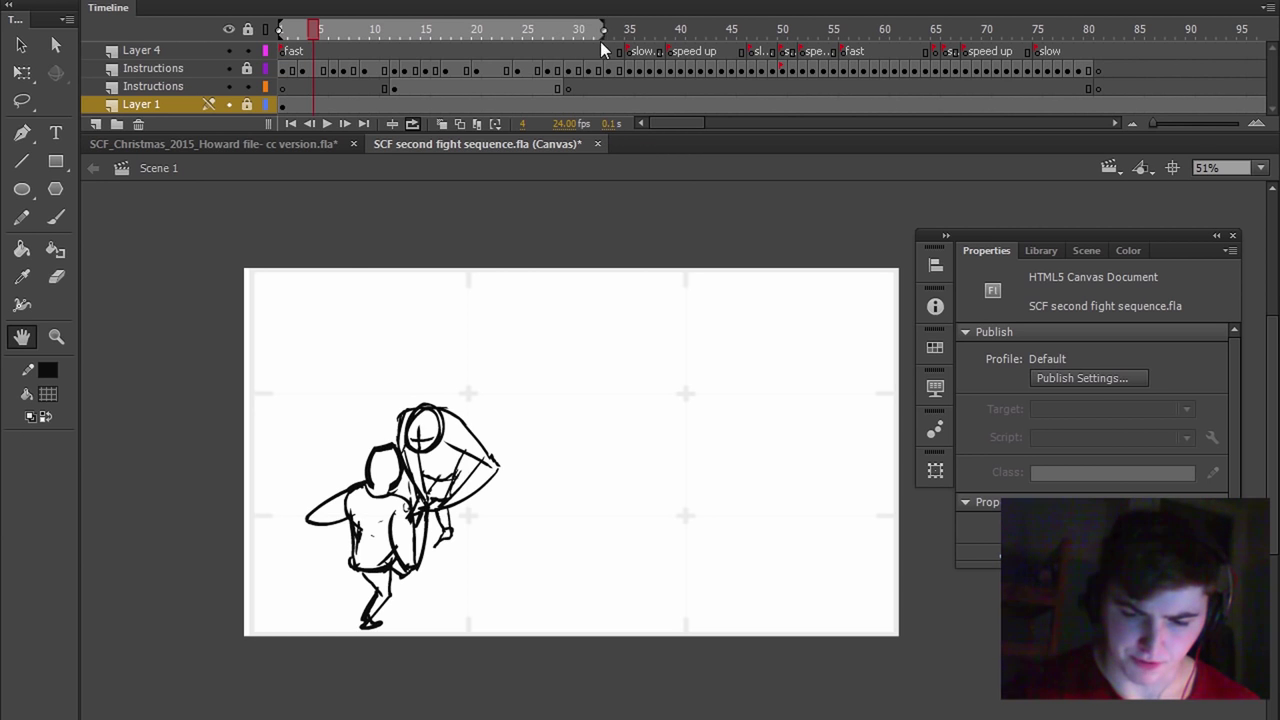
- Set the loop range to frames 1 to 43 and play through the "slow down" section
mouse_move(601, 44)
left_mouse_down()
mouse_move(748, 62)
mouse_move(732, 36)
left_mouse_up()
mouse_move(706, 38)
left_mouse_down()
mouse_move(670, 44)
mouse_move(686, 58)
mouse_move(678, 36)
mouse_move(715, 32)
mouse_move(552, 74)
mouse_move(575, 61)
mouse_move(543, 68)
mouse_move(597, 43)
mouse_move(552, 46)
mouse_move(594, 43)
mouse_move(527, 65)
mouse_move(538, 60)
left_mouse_up()
key("Return")
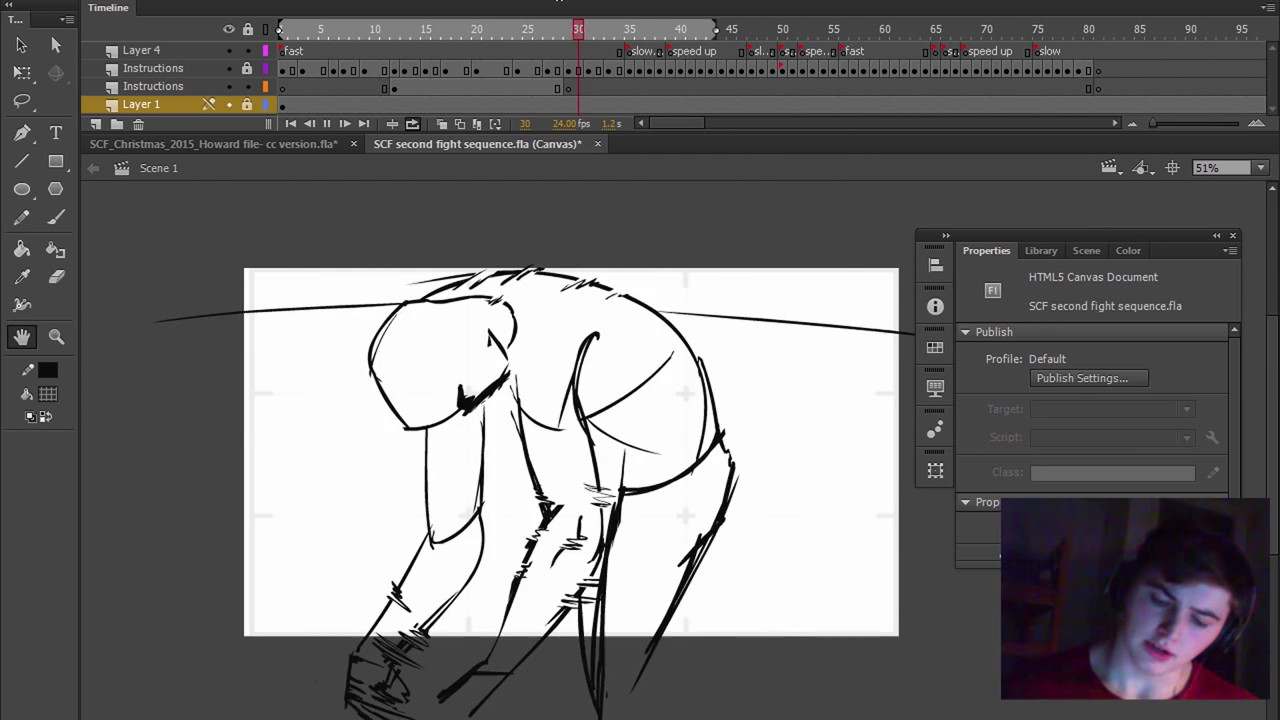
key("Return")
- Lengthen the opening drawings of the "slow down" section by inserting extra frames on all layers up to frame 43
mouse_move(607, 18)
left_mouse_down()
mouse_move(569, 42)
mouse_move(586, 40)
mouse_move(553, 40)
mouse_move(642, 31)
left_mouse_up()
key("F5")
key("F5")
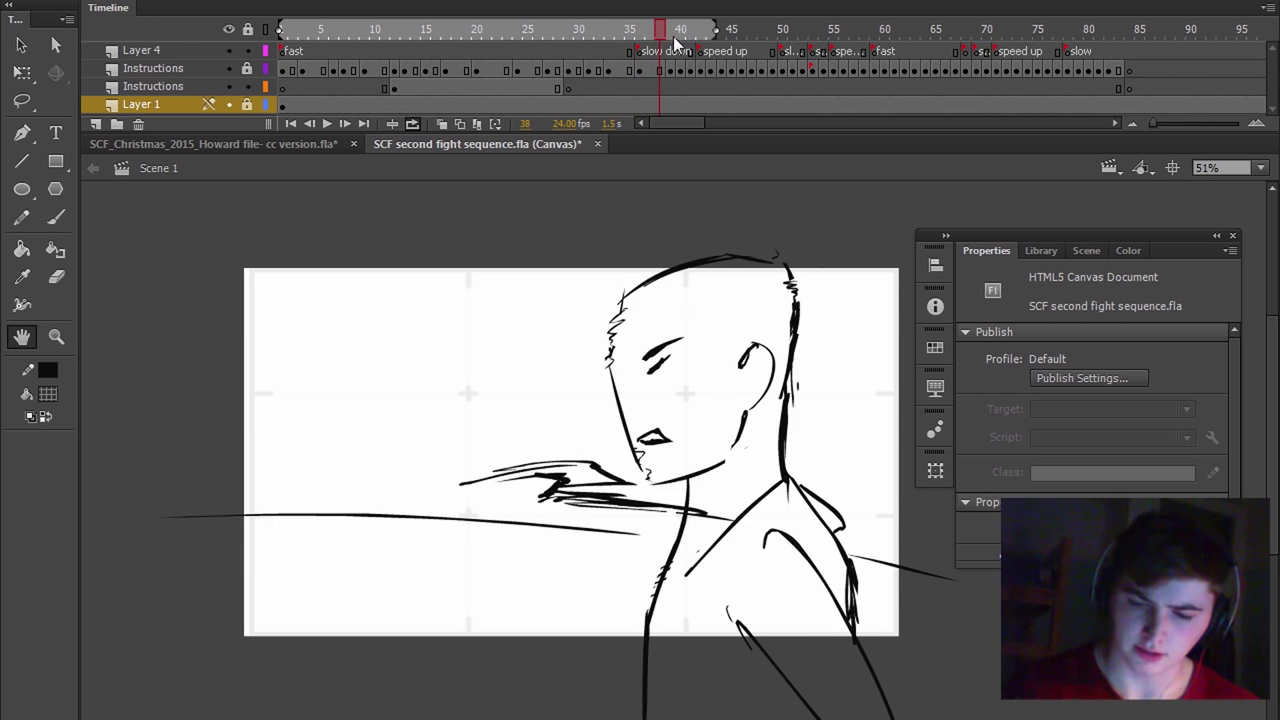
left_click_drag(674, 36, 711, 31)
key("F5")
key("F5")
key("F5")
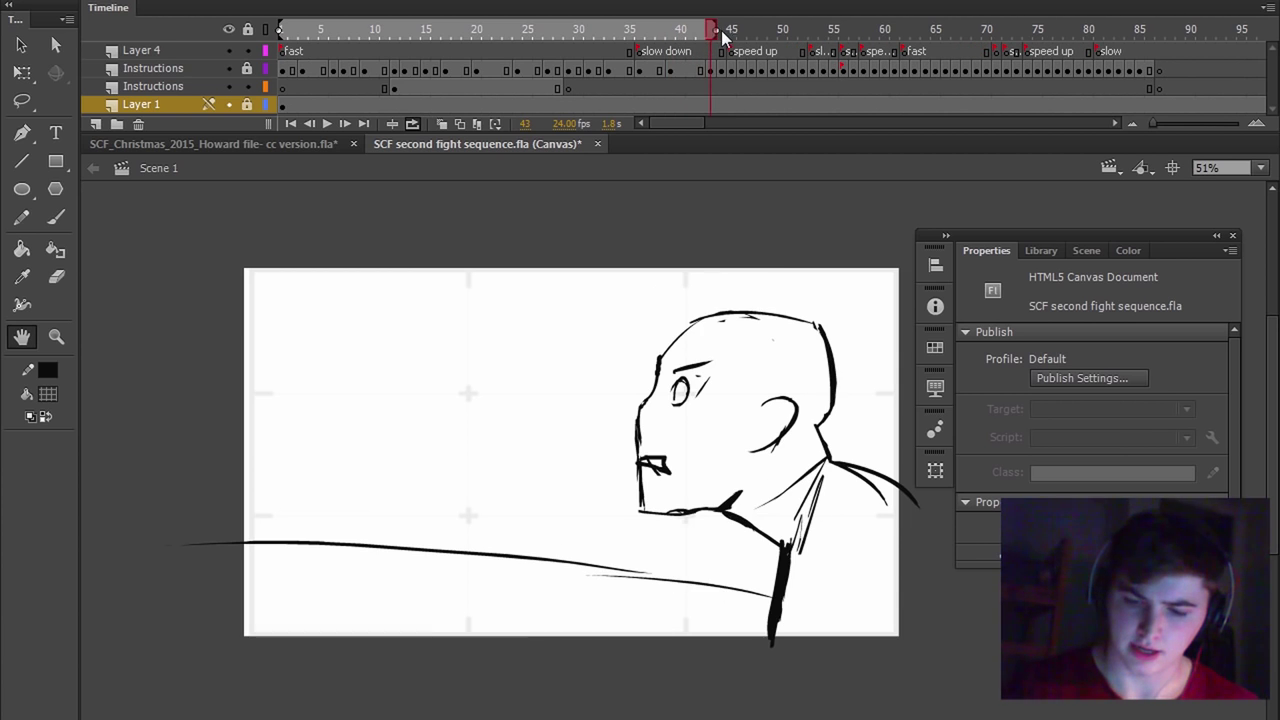
- Hold the drawing at frame 43 longer by inserting four more frames on all layers
key("F5")
key("F5")
key("F5")
key("F5")
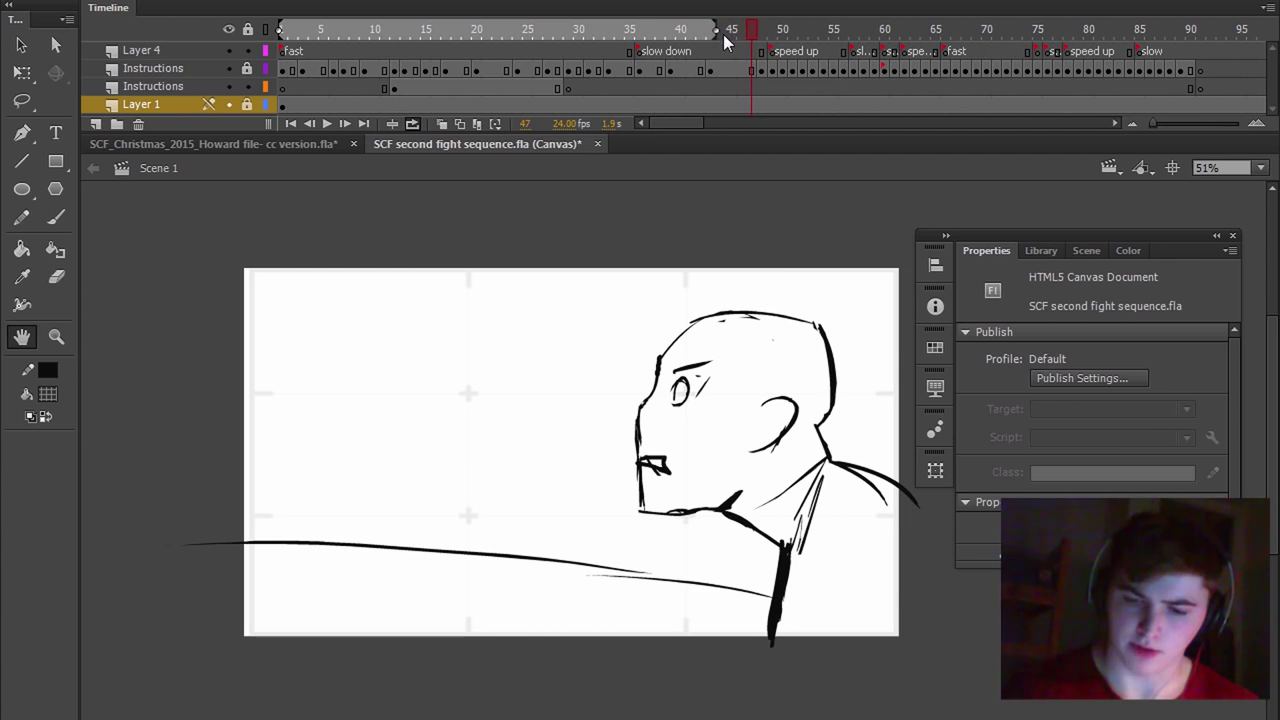
- Set the loop range to frames 1 to 50, play it through, and return to frame 1
left_click_drag(754, 29, 468, 205)
key("Return")
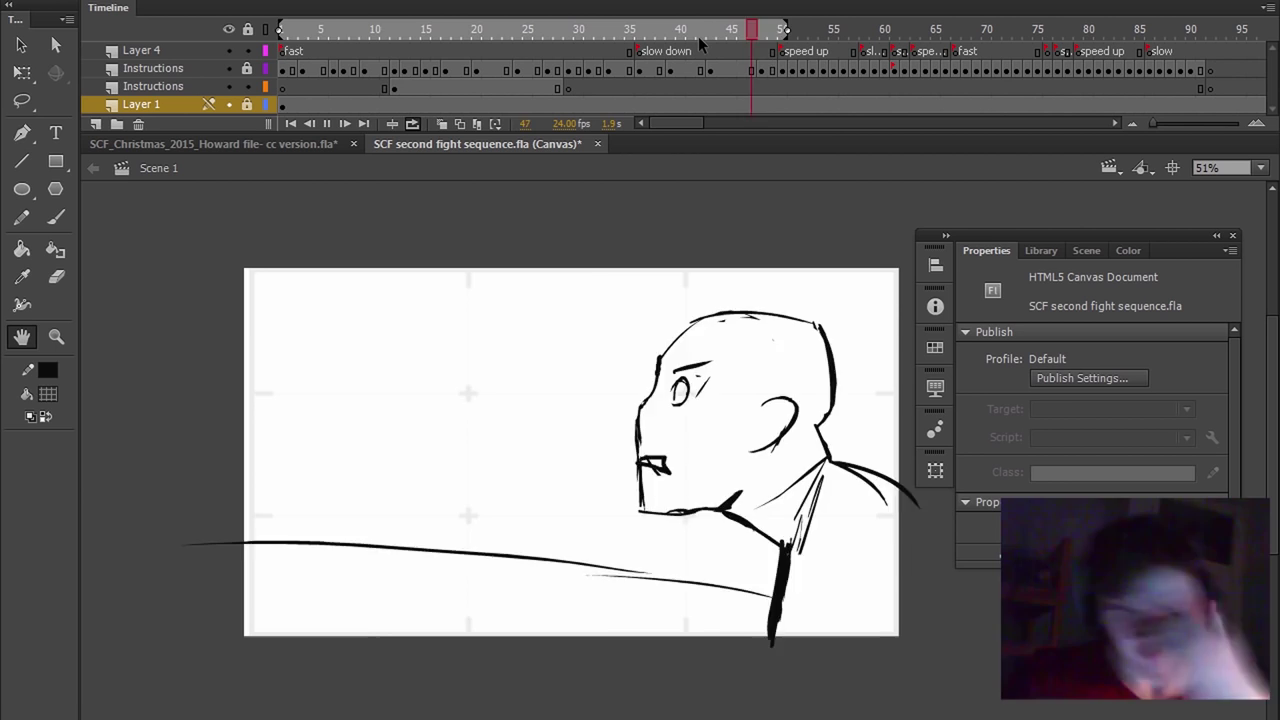
key("Return")
left_click(417, 127)
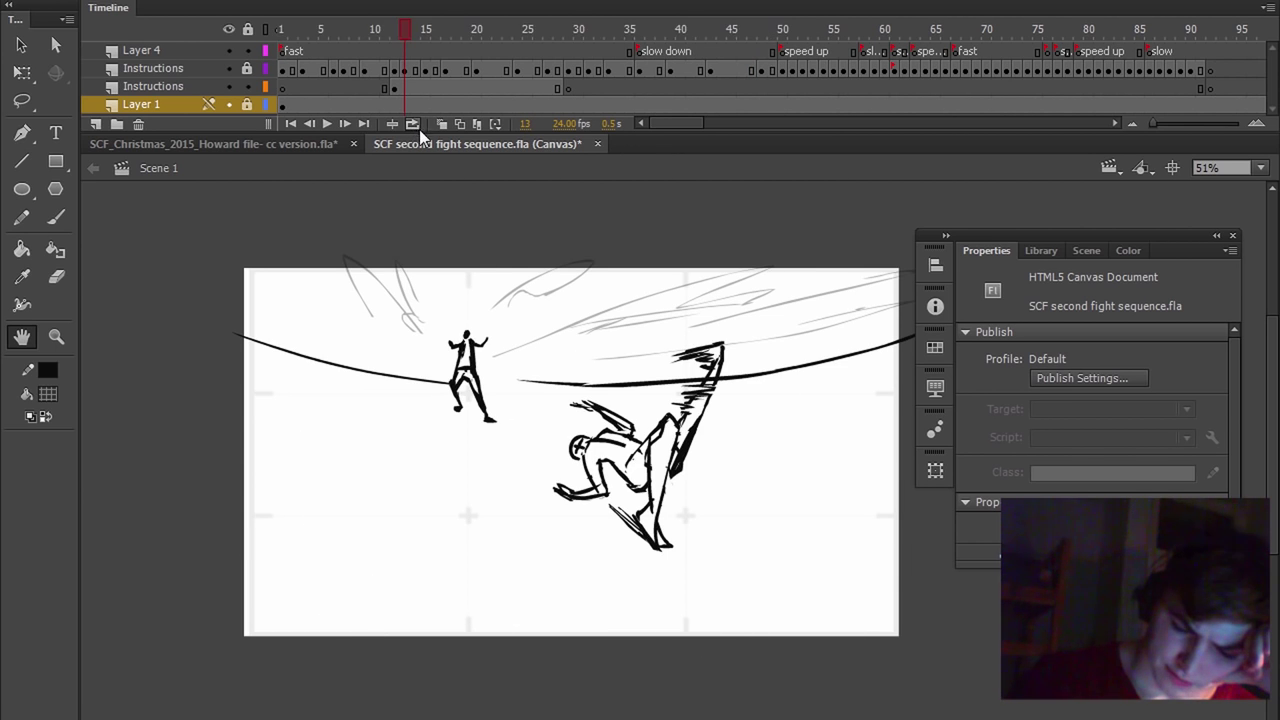
left_click(417, 127)
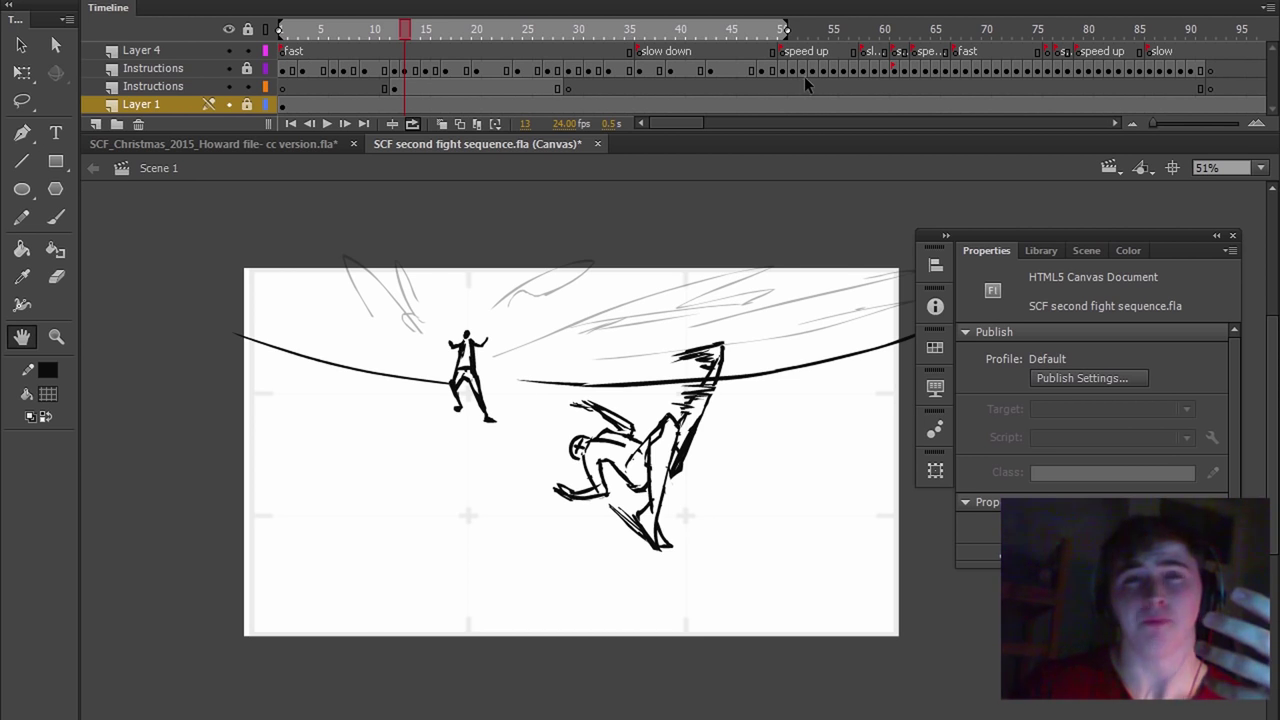
left_click(282, 29)
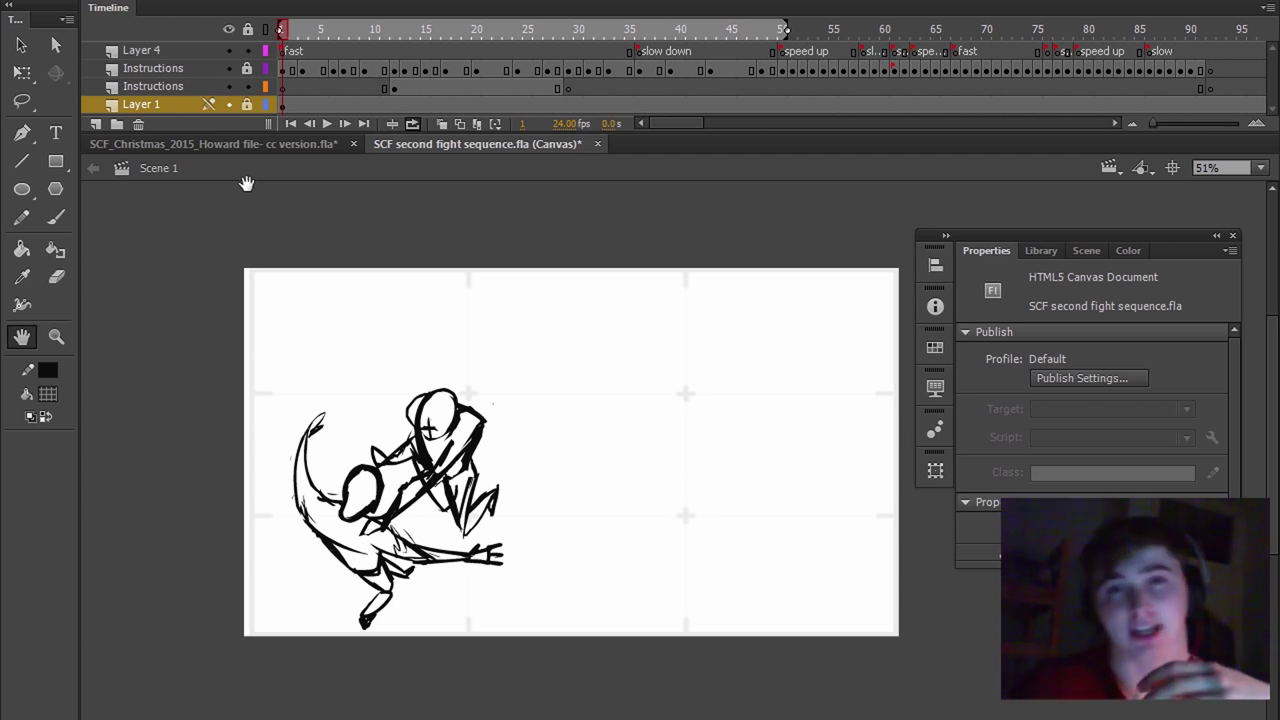
- Select the drawings of frames 1 to 11 on the upper Instructions layer together, rotate them slightly clockwise and reposition them
left_click_drag(730, 328, 729, 325)
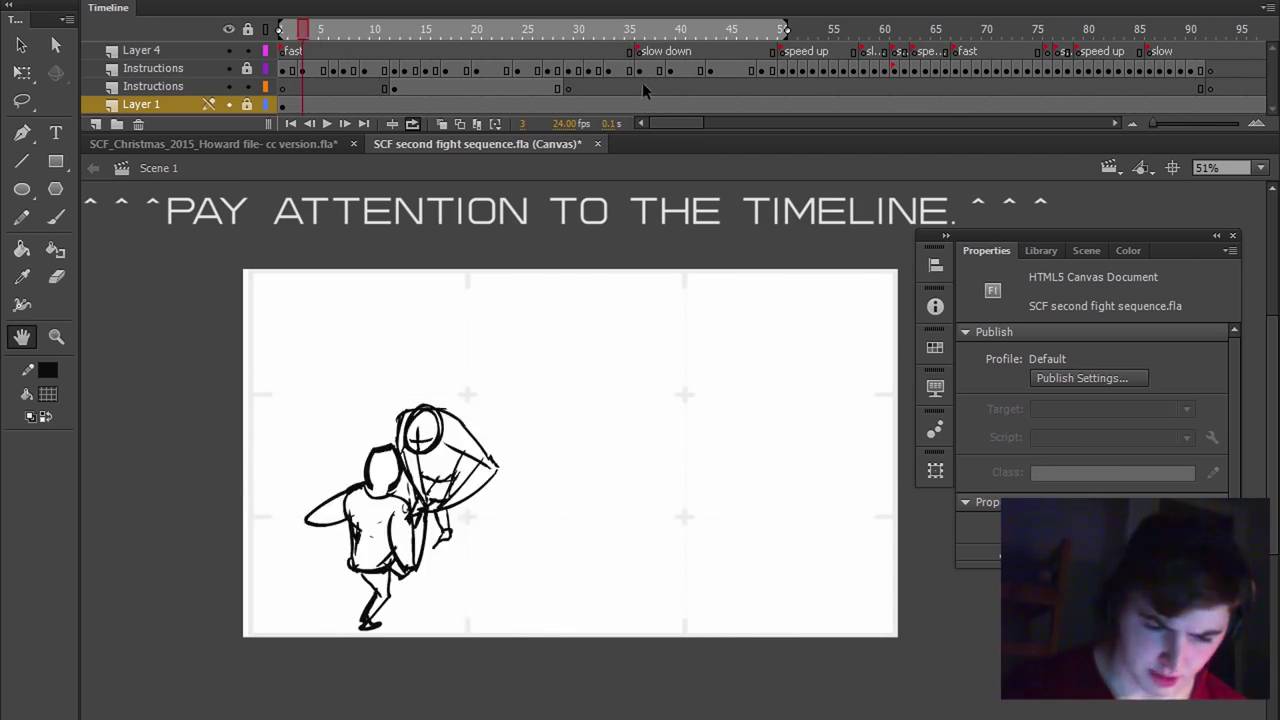
left_click(476, 123)
left_click_drag(308, 36, 392, 41)
left_click(247, 29)
left_click(247, 68)
left_click(282, 69)
key("ctrl+a")
key("q")
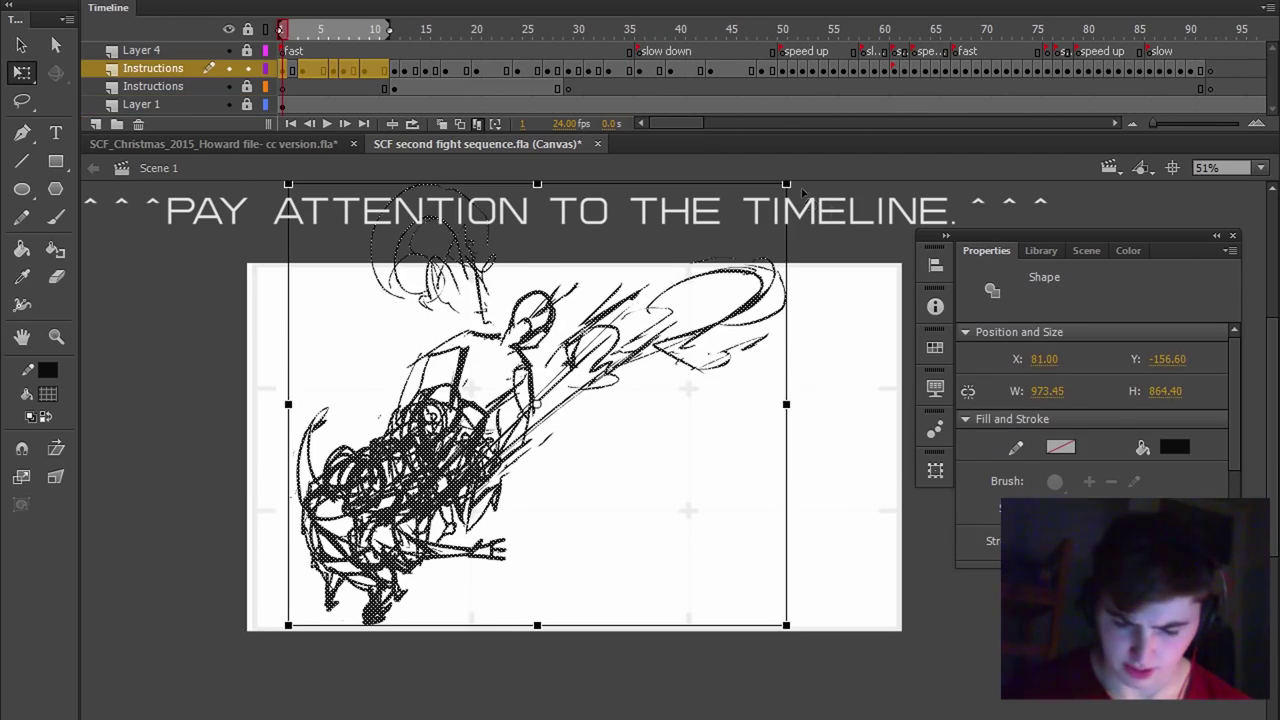
left_click_drag(794, 188, 846, 280)
left_click_drag(687, 376, 716, 380)
left_click_drag(854, 576, 851, 583)
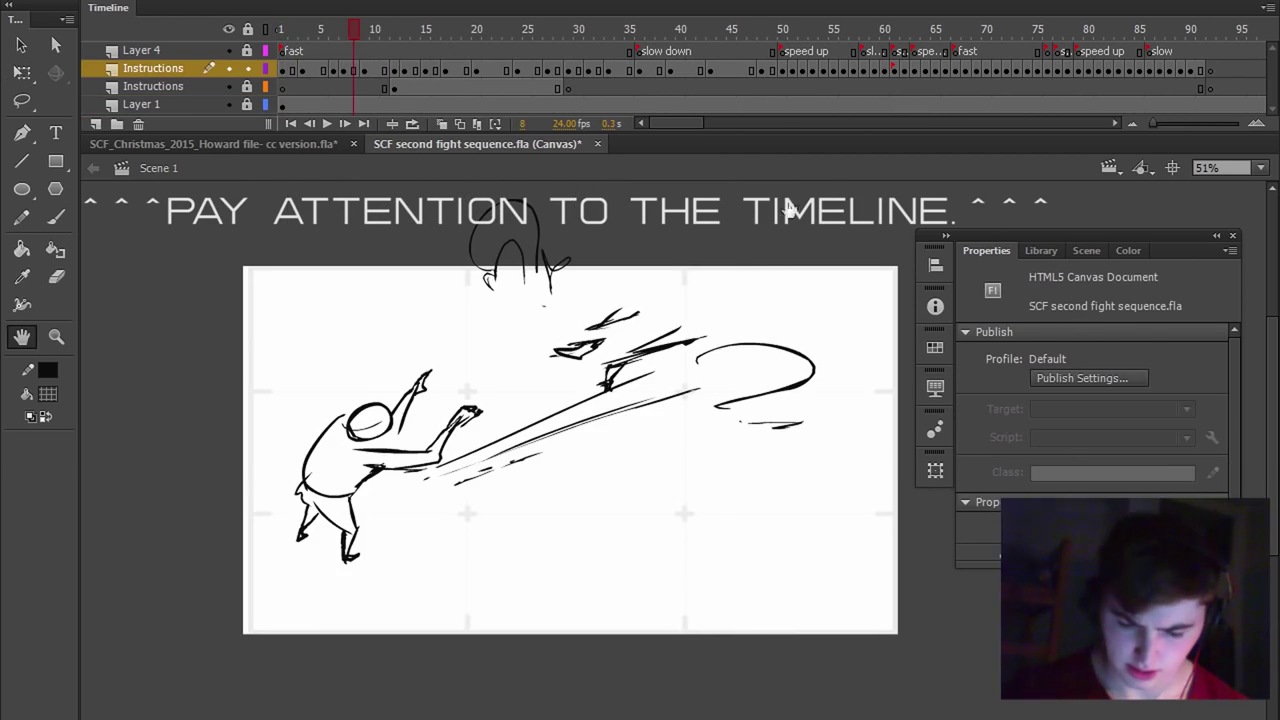
- Lasso the loose streak lines at frame 8, stretch them up and to the right, and replay the animation
key("l")
mouse_move(668, 283)
left_mouse_down()
mouse_move(649, 280)
mouse_move(666, 282)
left_mouse_up()
key("q")
left_click_drag(822, 324, 840, 267)
key("Return")
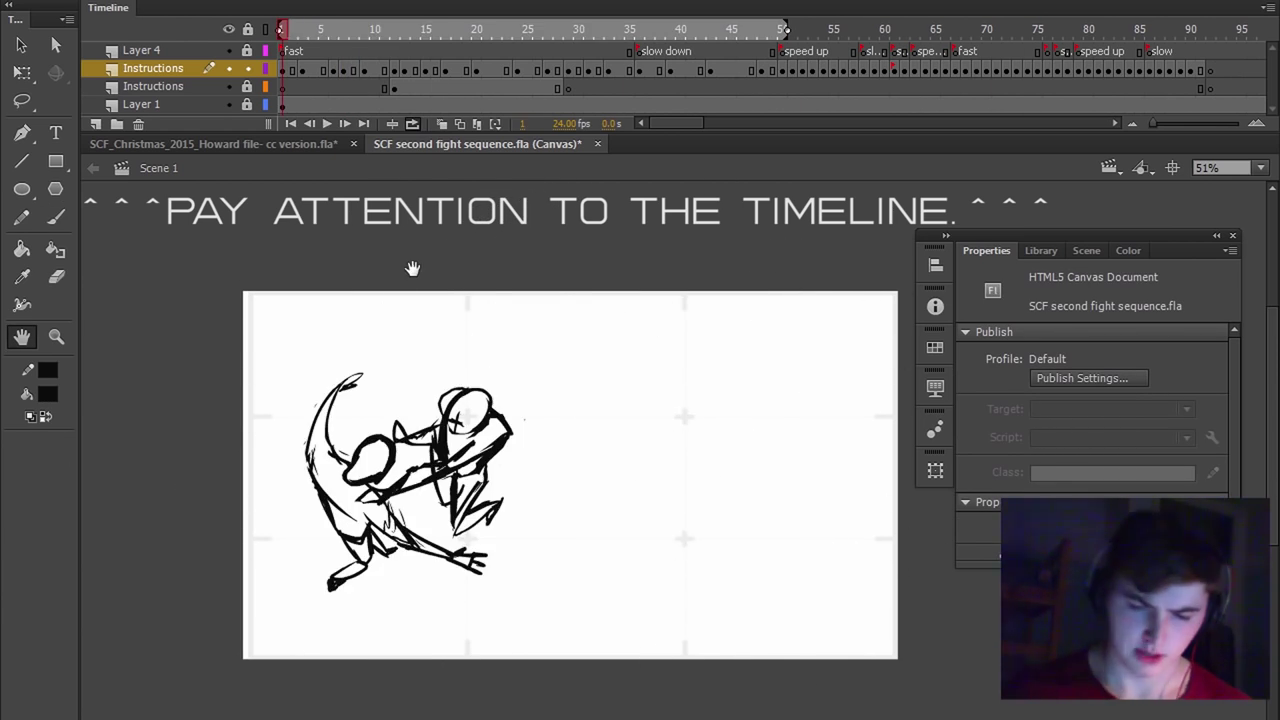
- Reselect the streak lines in the frame 7 drawing for transforming and replay the loop
left_click(343, 29)
left_click(632, 352)
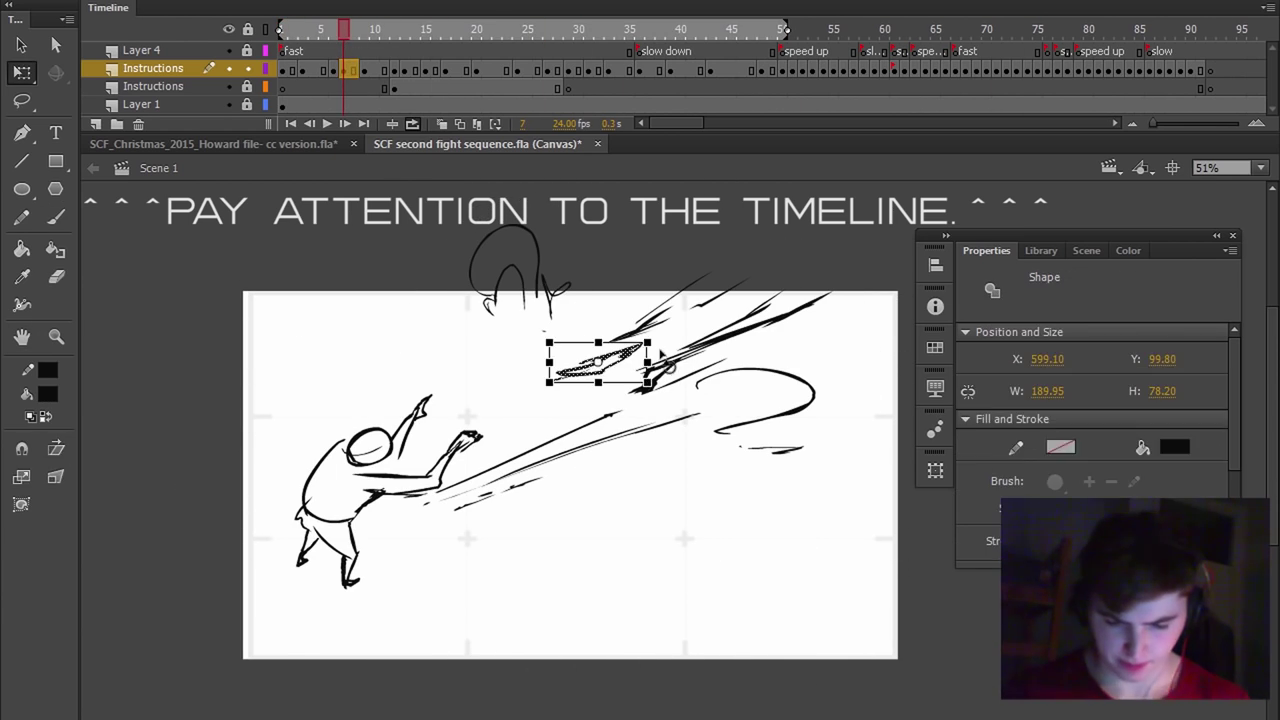
key("l")
left_click(803, 270)
key("q")
left_click(810, 275)
key("Return")
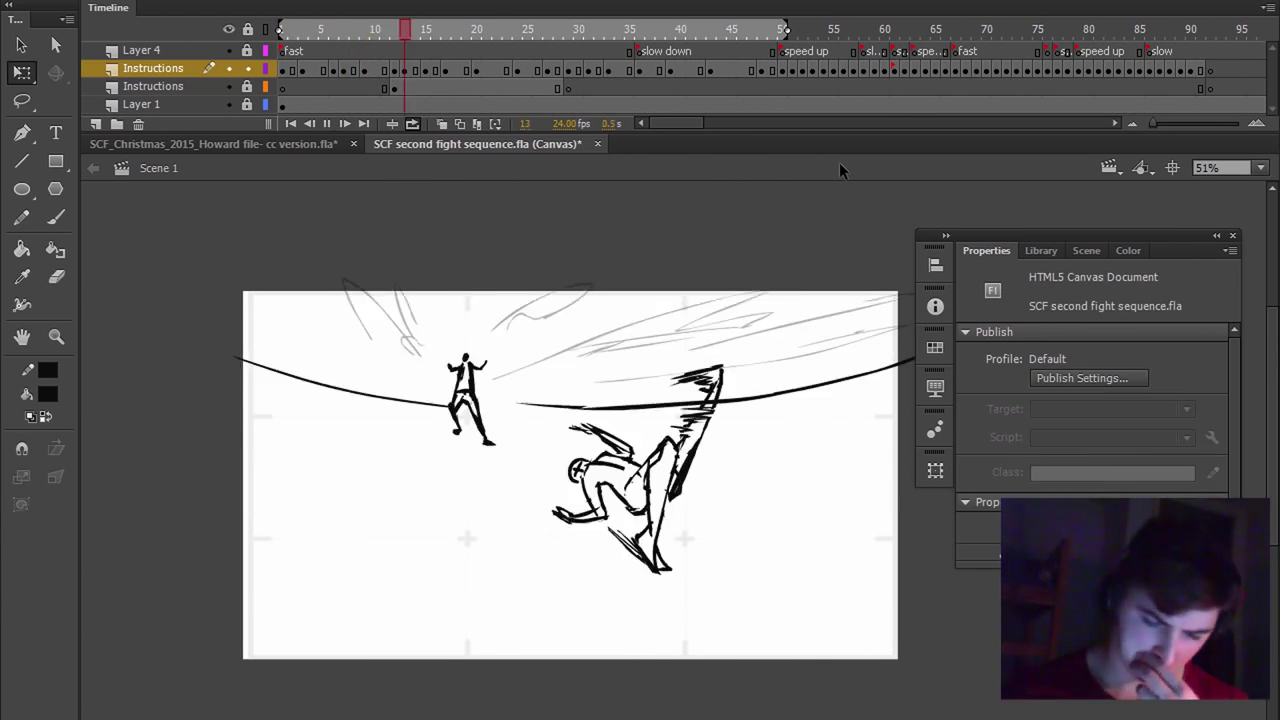
- Insert one frame at frame 46, two at frame 50 and one at frame 54 on all layers
key("Return")
left_click(742, 32)
key("F5")
left_click(783, 38)
key("F5")
key("F5")
left_click(815, 66)
left_click(820, 38)
key("F5")
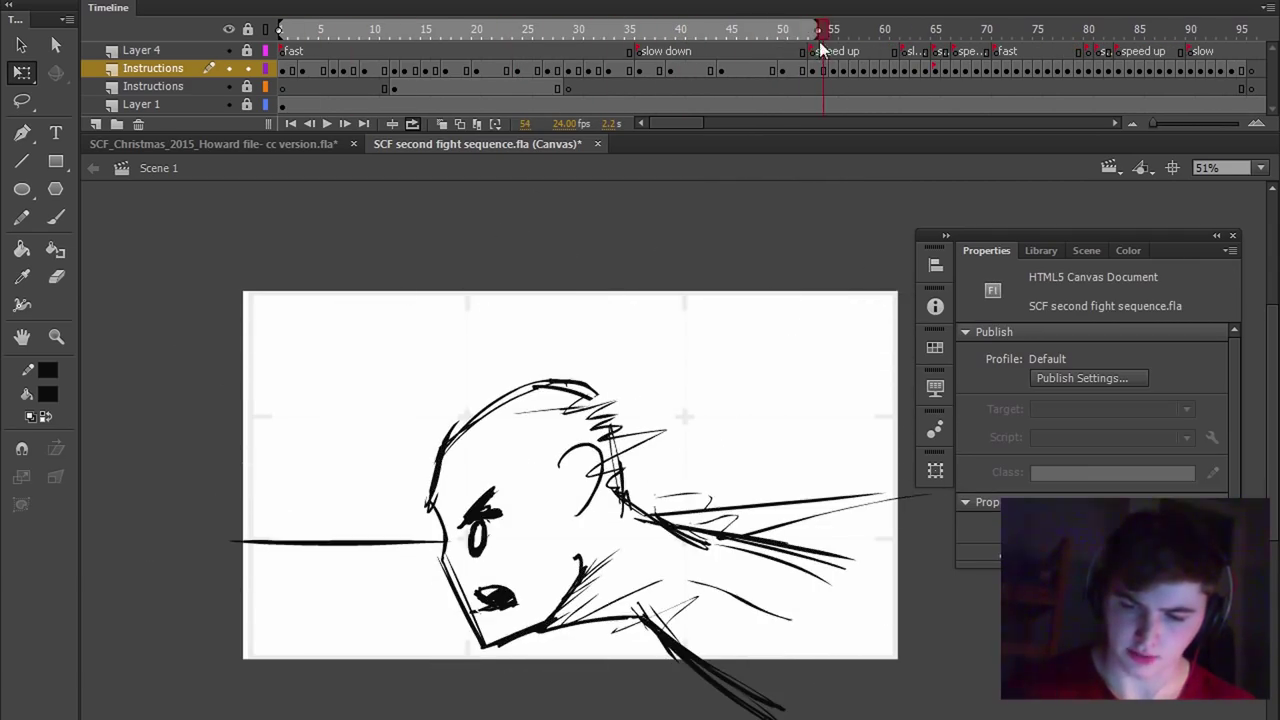
- Play the loop and review the held drawings between frames 42 and 49 of the "slow down" section
key("Return")
left_click(752, 68)
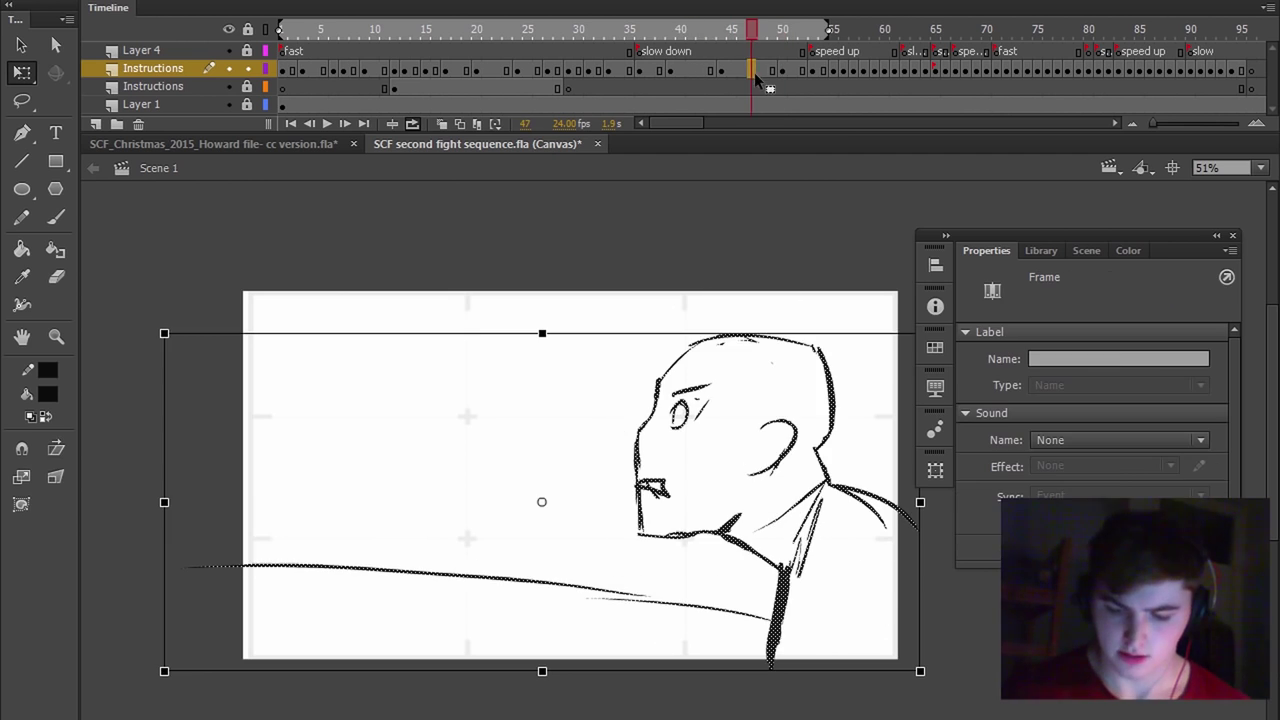
left_click_drag(751, 31, 706, 31)
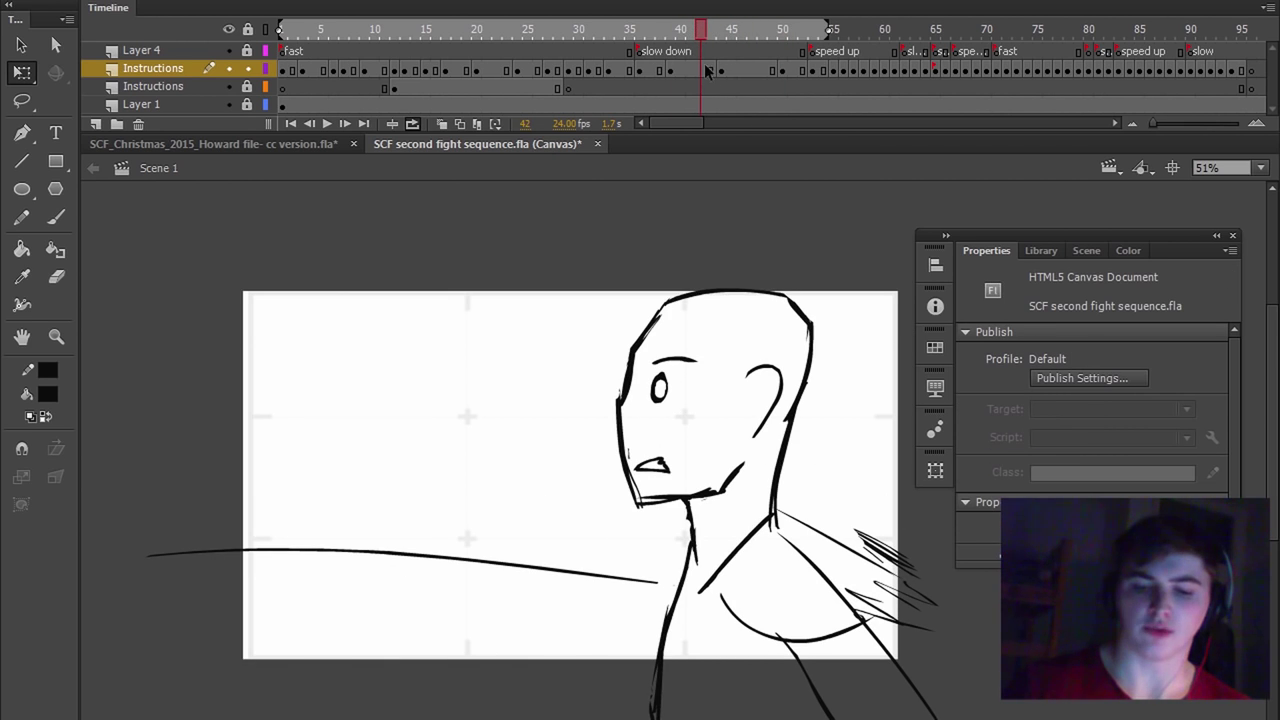
left_click_drag(721, 86, 776, 86)
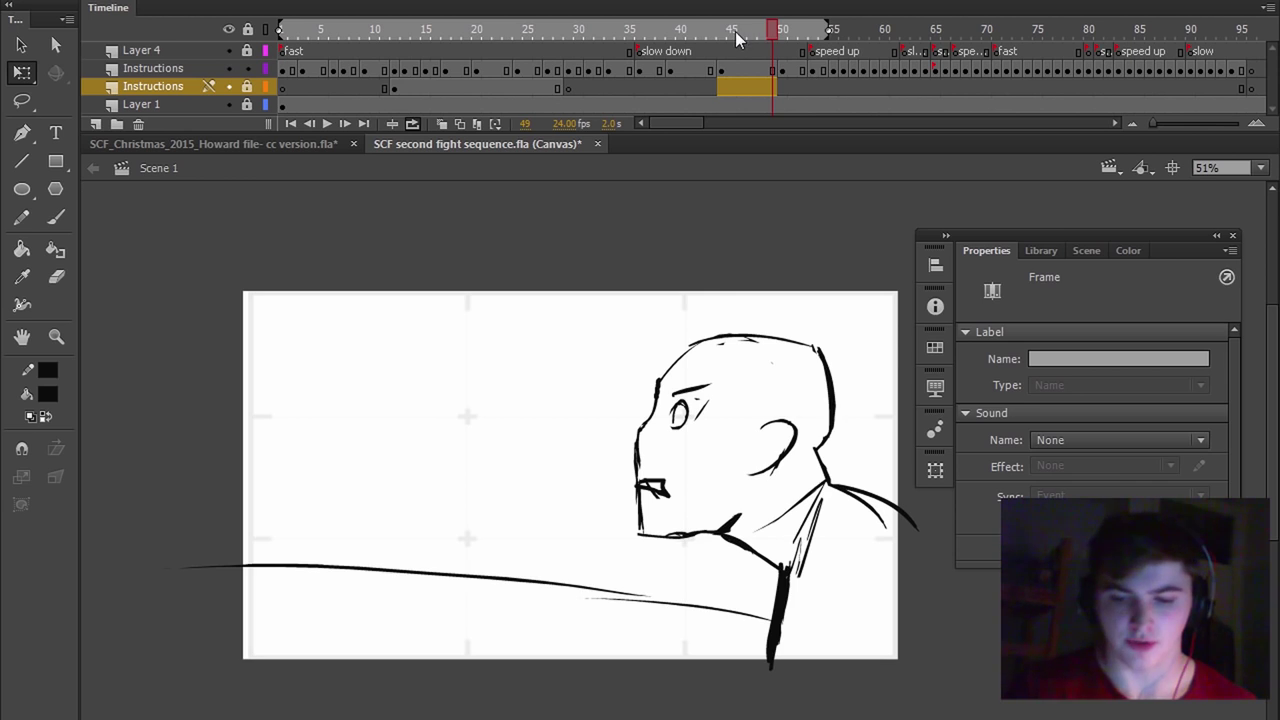
key("Return")
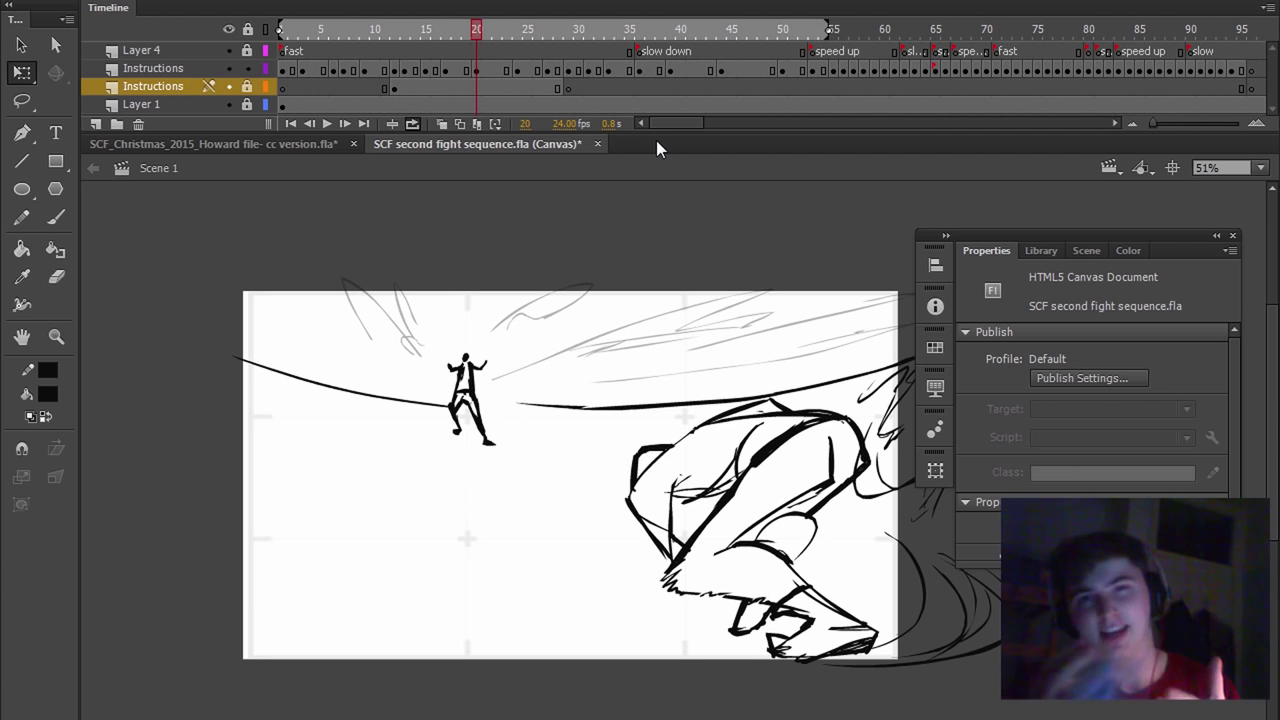
- Step back one frame at a time from frame 20 to frame 1 to check the drawings in the "fast" section
key("comma")
key("comma")
key("comma")
key("comma")
key("comma")
key("comma")
key("comma")
key("comma")
key("comma")
key("comma")
key("comma")
key("comma")
key("comma")
key("comma")
key("comma")
key("comma")
key("comma")
key("comma")
key("comma")
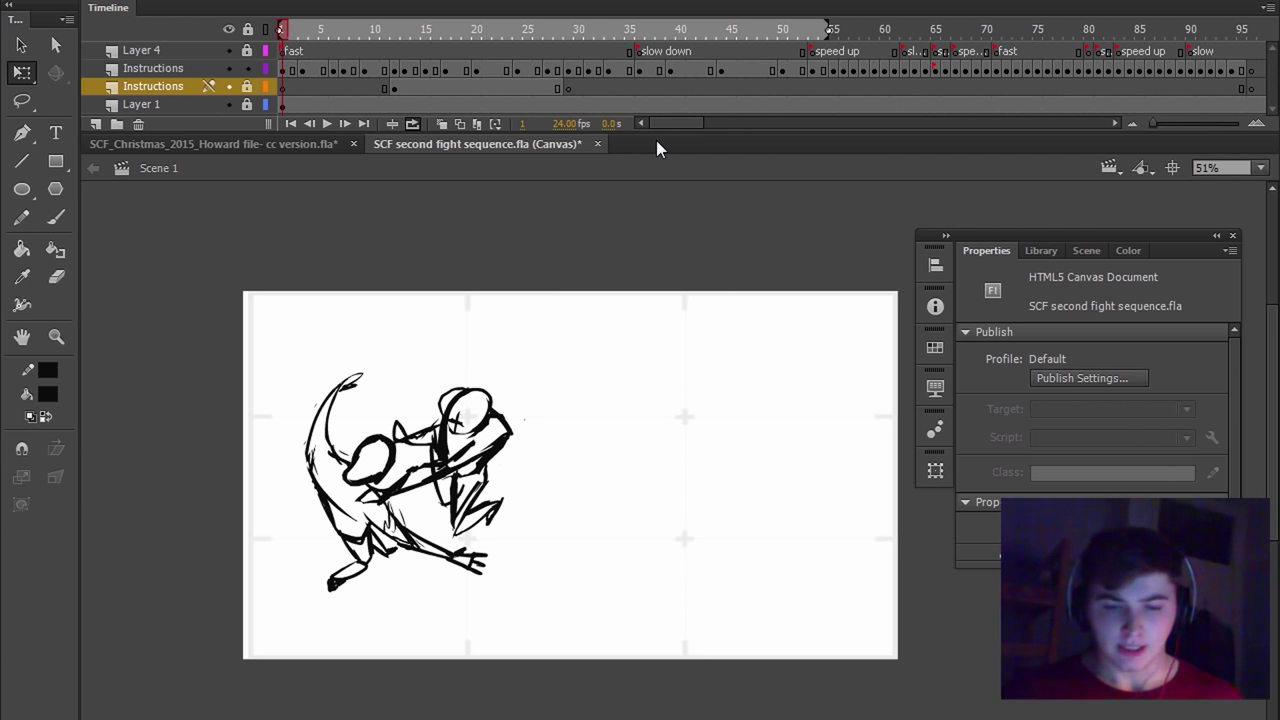
- Play from frame 1, stop in the "slow down" section, and step back and forth through frames 39 to 46
key("Return")
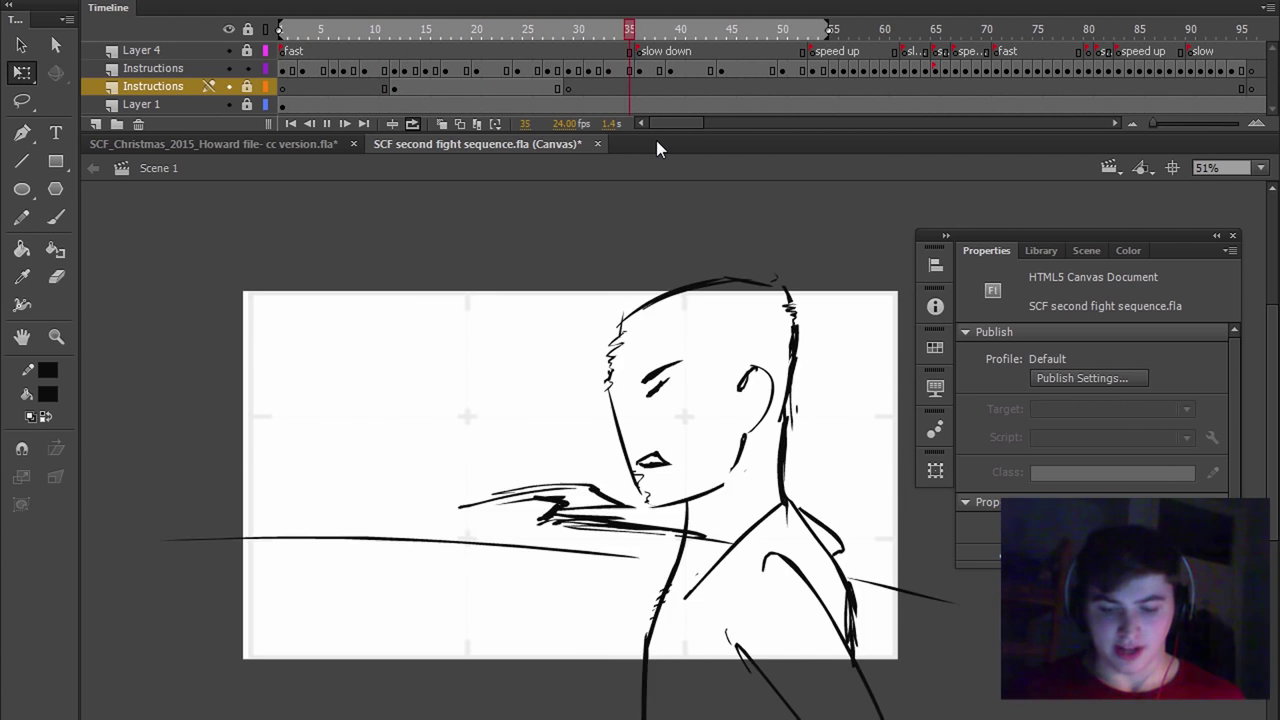
key("Return")
key("comma")
key("comma")
key("comma")
key("comma")
key("period")
key("period")
key("period")
key("period")
key("period")
key("period")
key("period")
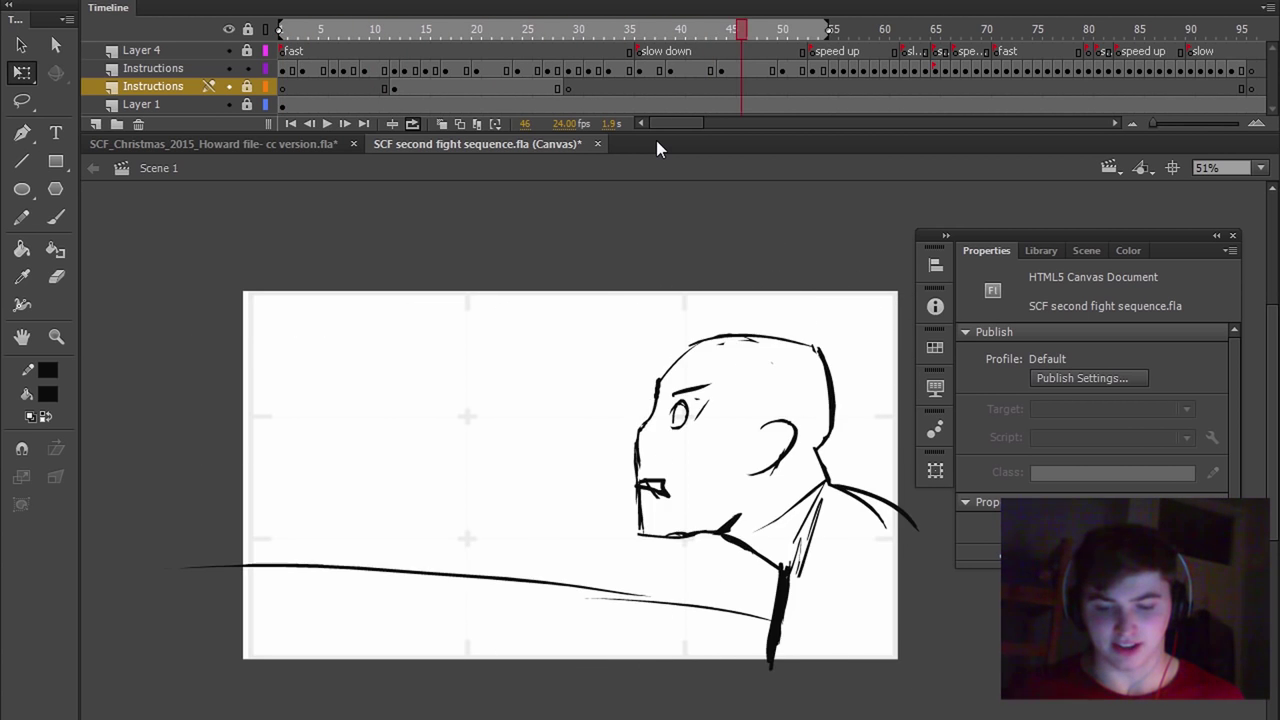
key("comma")
key("comma")
key("comma")
key("comma")
key("comma")
key("comma")
key("comma")
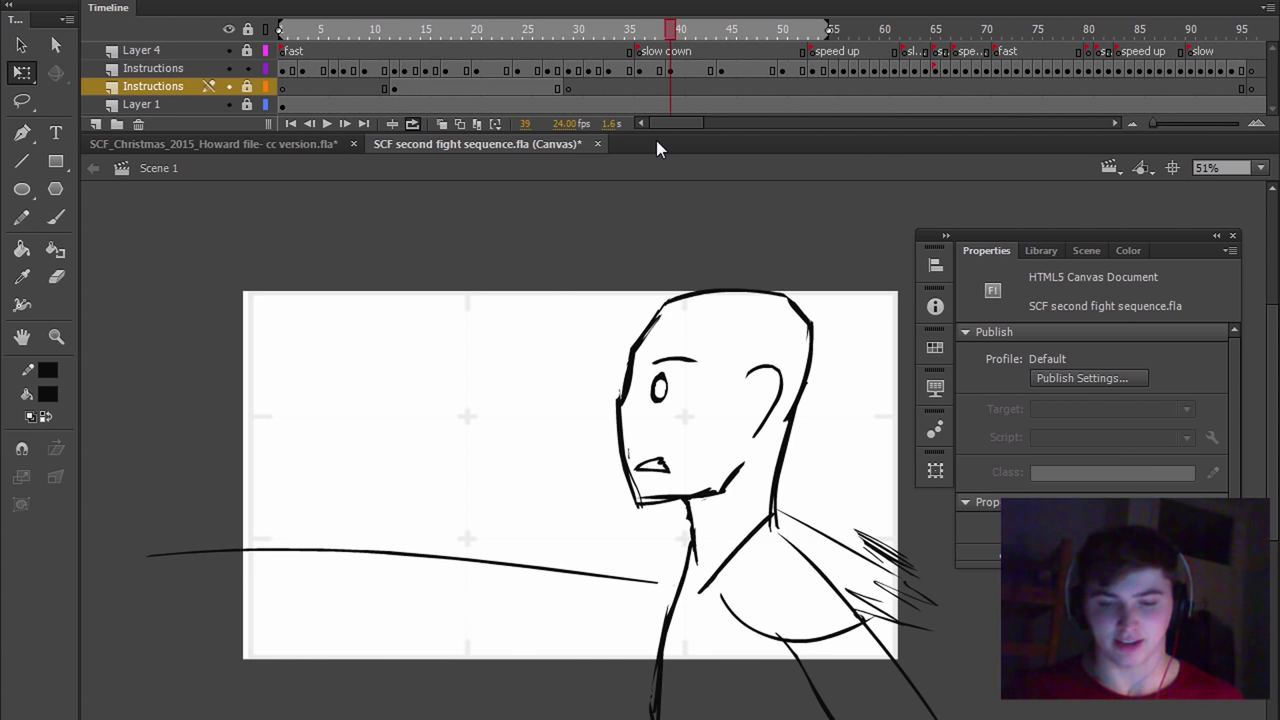
key("period")
key("period")
key("period")
key("period")
key("period")
key("period")
- Step back frame by frame from the "slow down" section to frame 29 to compare the drawing spacing
key("comma")
key("comma")
key("comma")
key("comma")
key("comma")
key("comma")
key("comma")
key("comma")
key("comma")
key("comma")
key("comma")
key("comma")
key("comma")
key("comma")
key("comma")
key("comma")
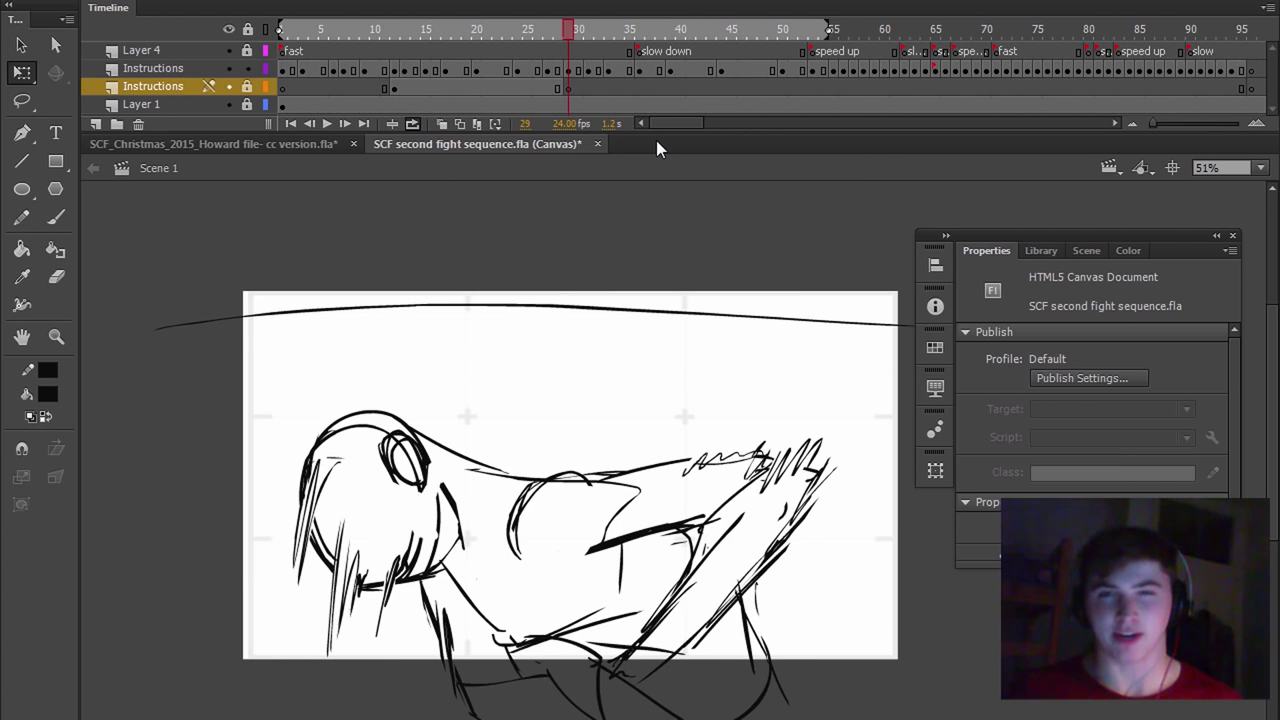
- Replay the loop and inspect the upper Instructions layer's drawings at frames 44, 47 and 50
key("Return")
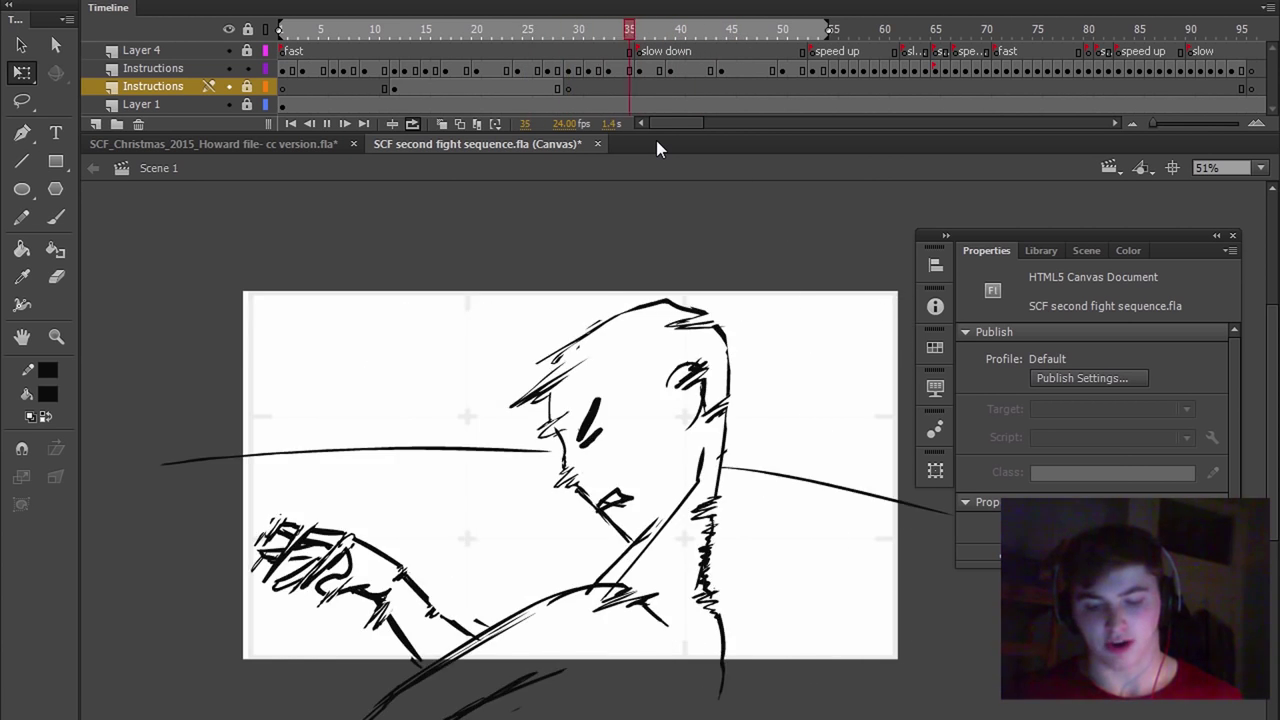
key("Return")
key("comma")
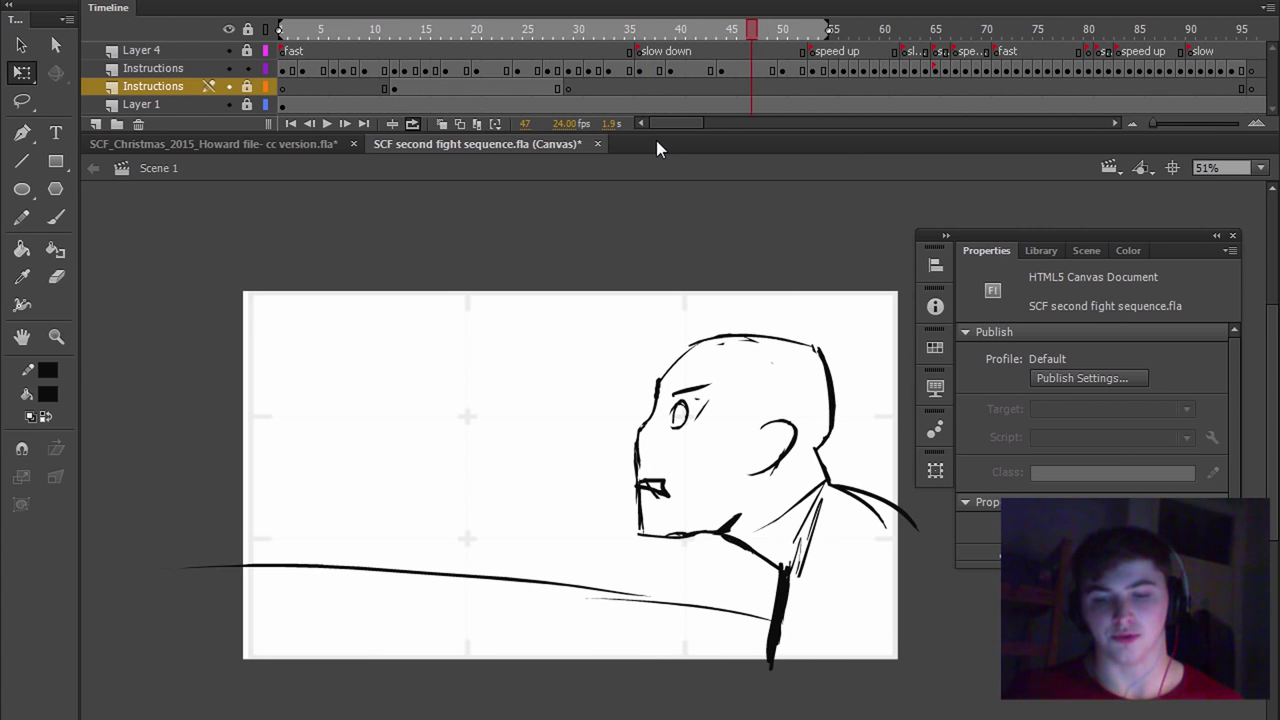
left_click(749, 70)
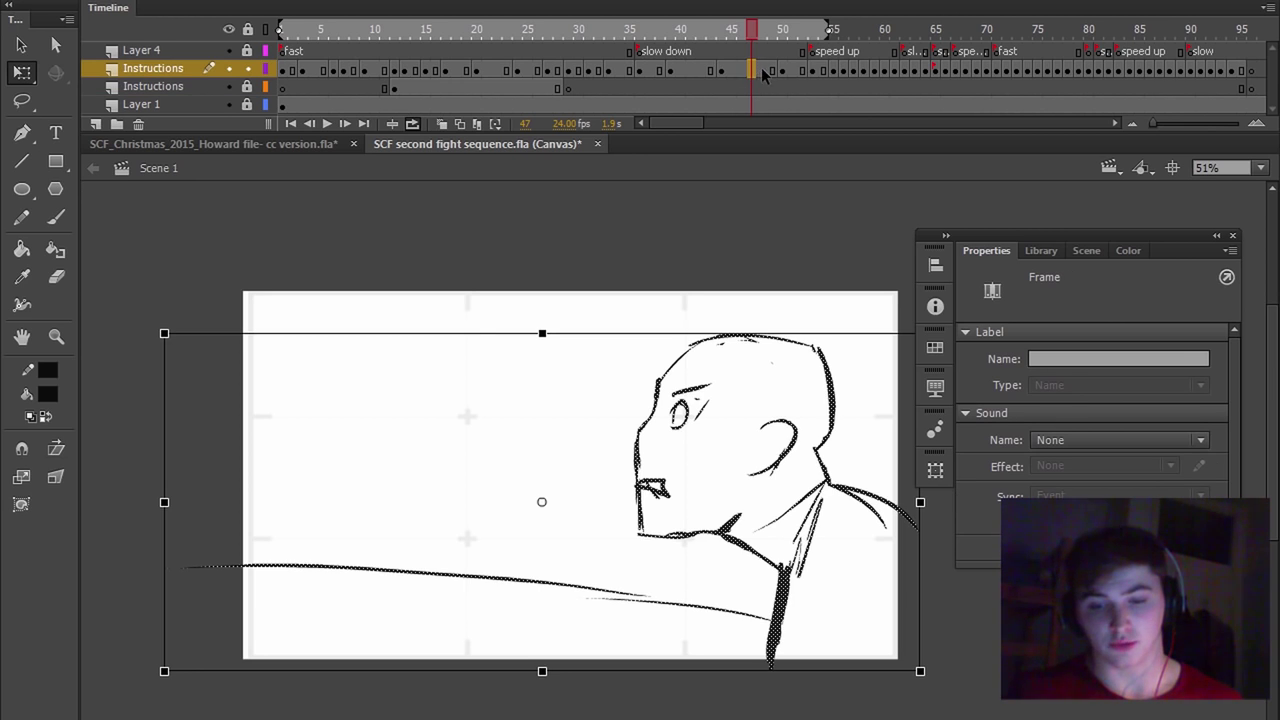
left_click(723, 70)
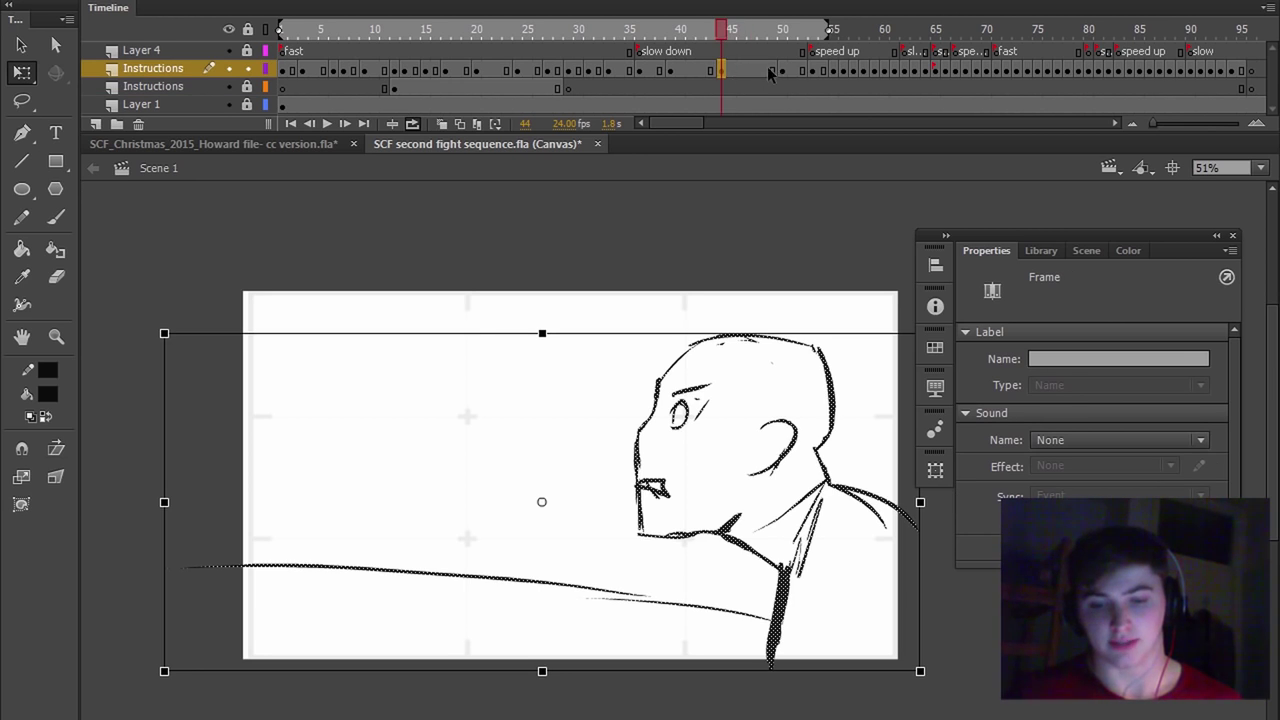
left_click(783, 70)
left_click(688, 68)
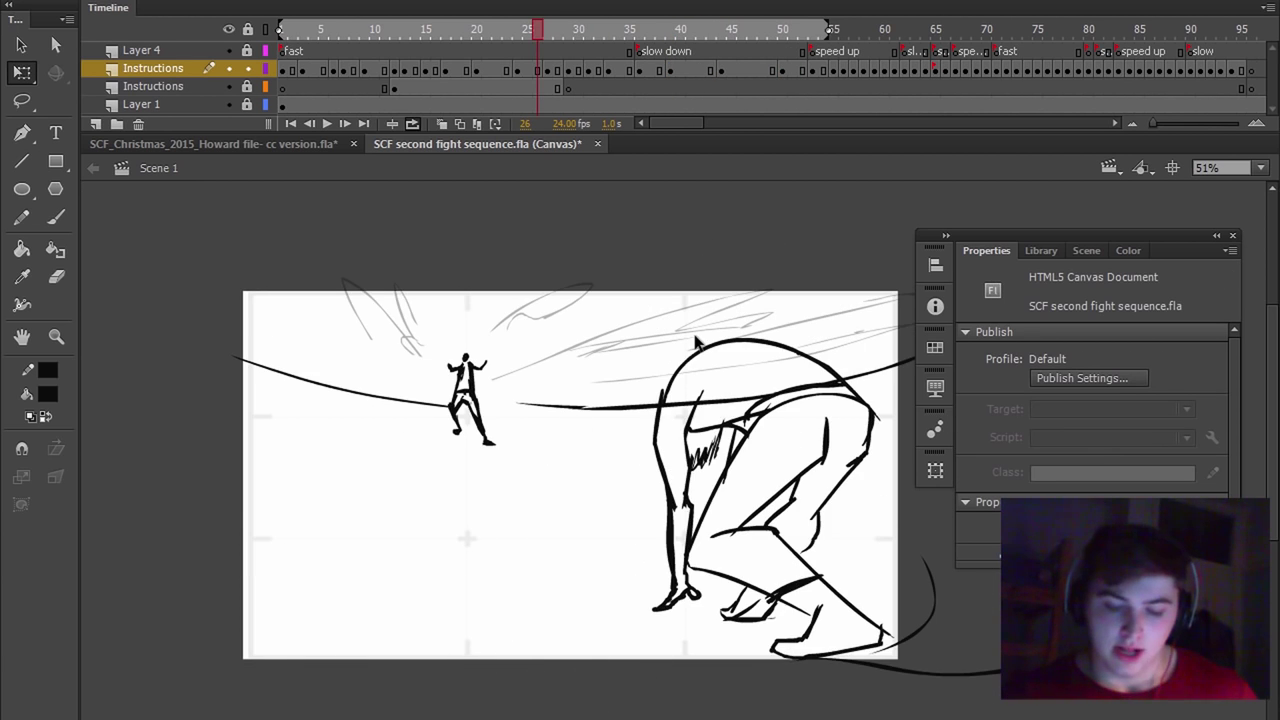
key("Return")
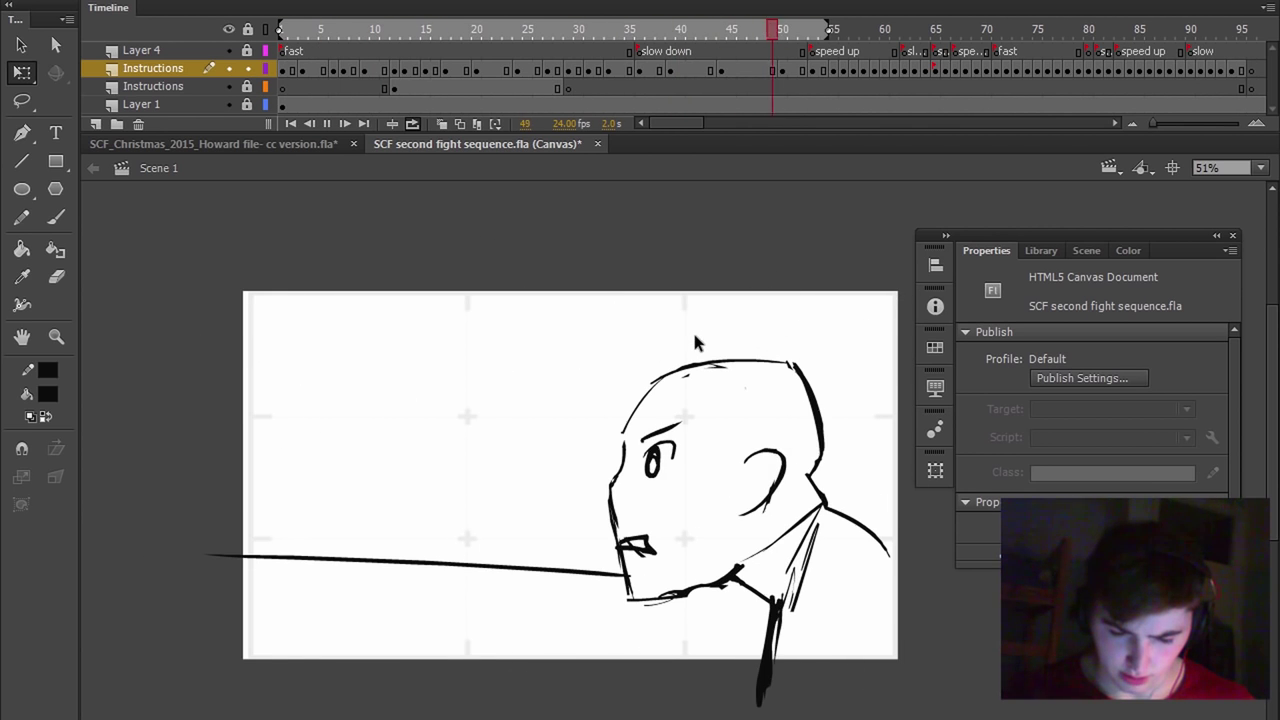
- Stop playback and set the loop range to frames 53 to 61, covering the first "speed up" section
key("Return")
left_click_drag(668, 123, 679, 122)
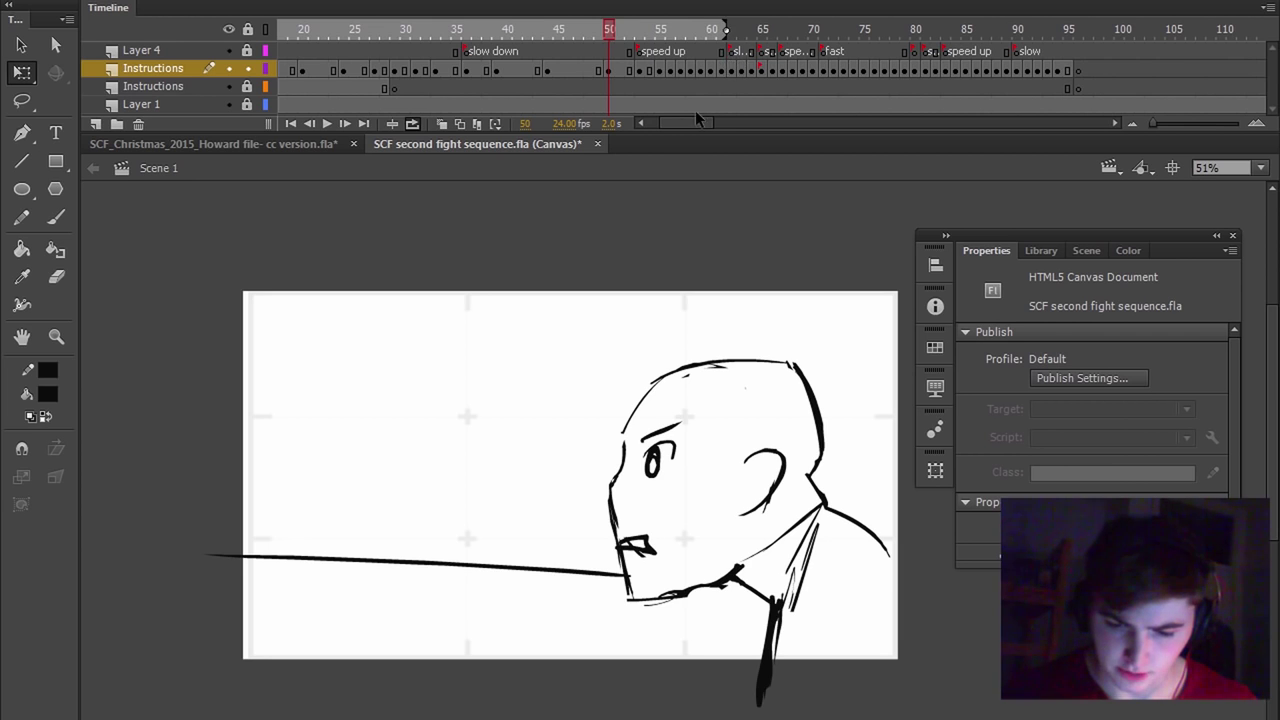
left_click_drag(690, 123, 620, 137)
mouse_move(281, 30)
left_mouse_down()
mouse_move(613, 74)
mouse_move(803, 81)
left_mouse_up()
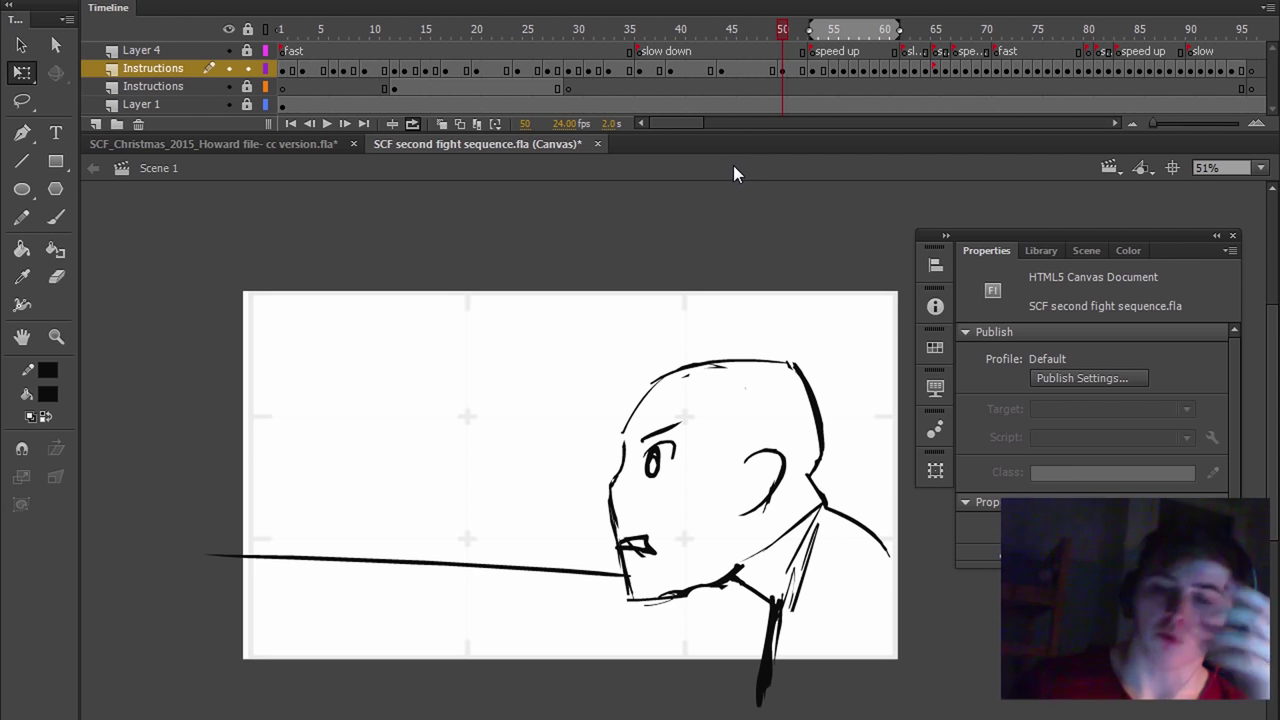
- Paint a long horizontal brush line across the upper part of the canvas at frame 50 on the Instructions layer
key("space")
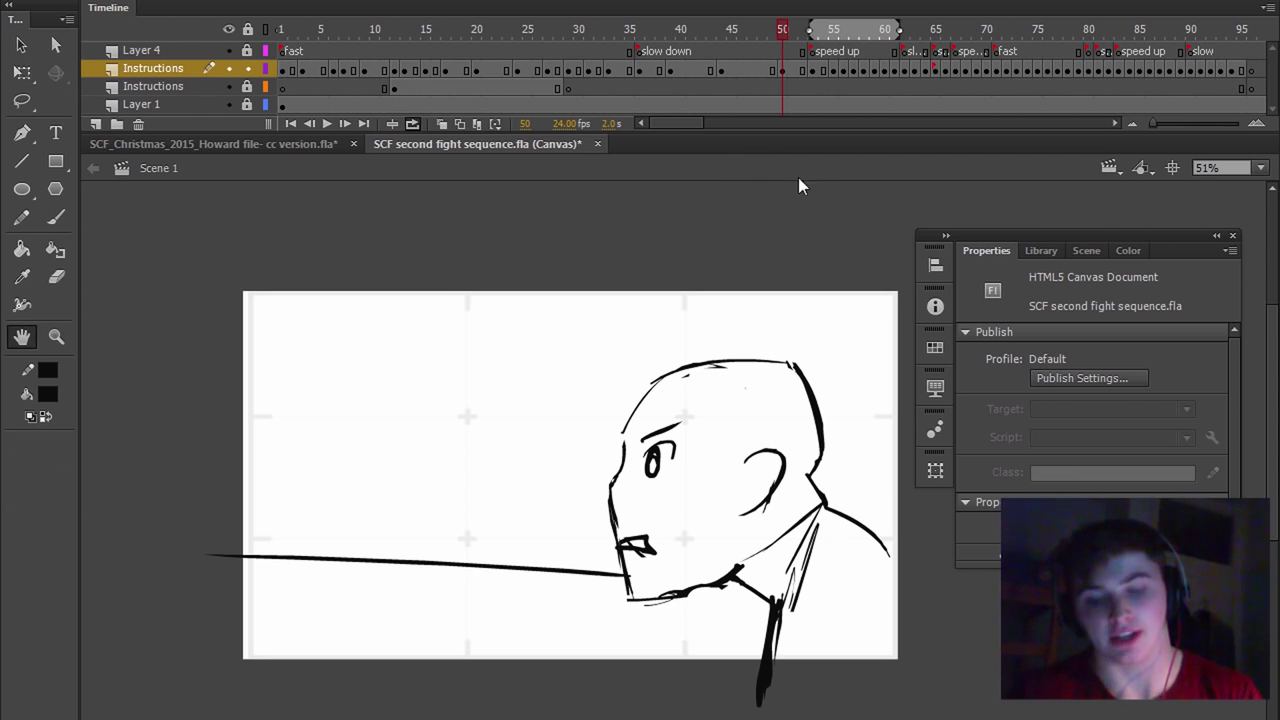
left_click_drag(709, 269, 713, 292)
key("b")
key("space")
scroll(411, 361, "down", 1)
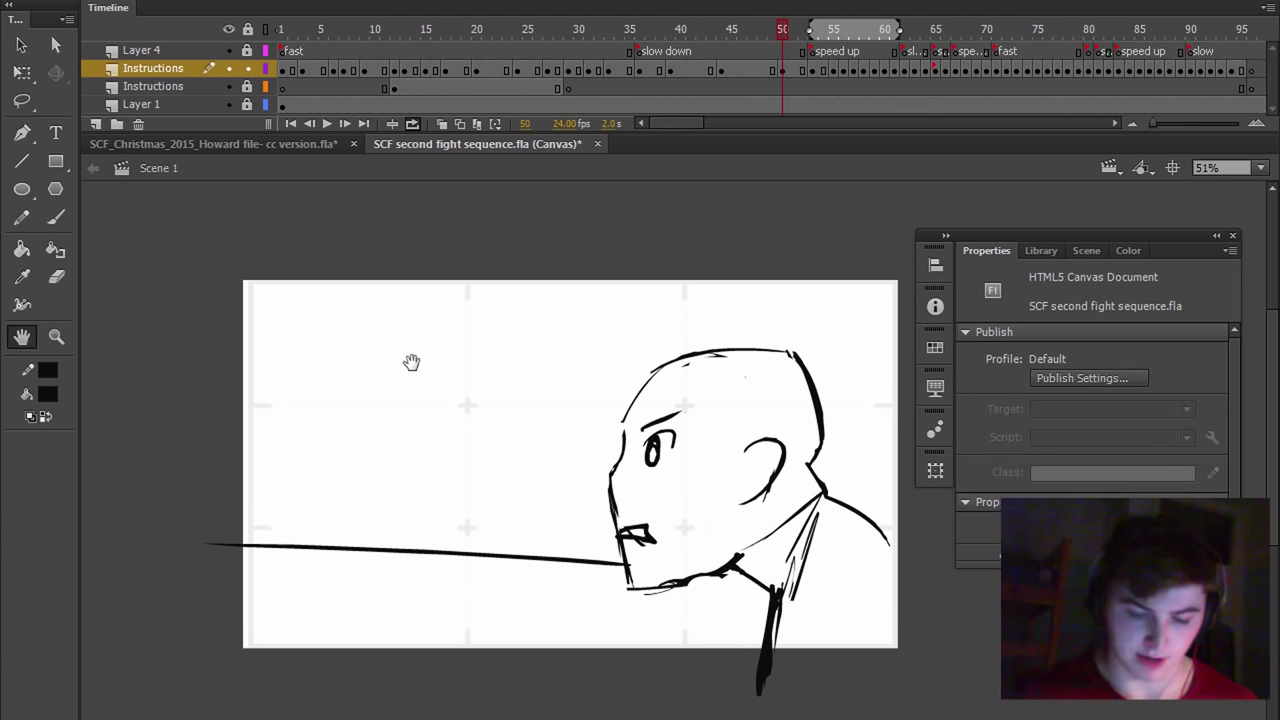
key("b")
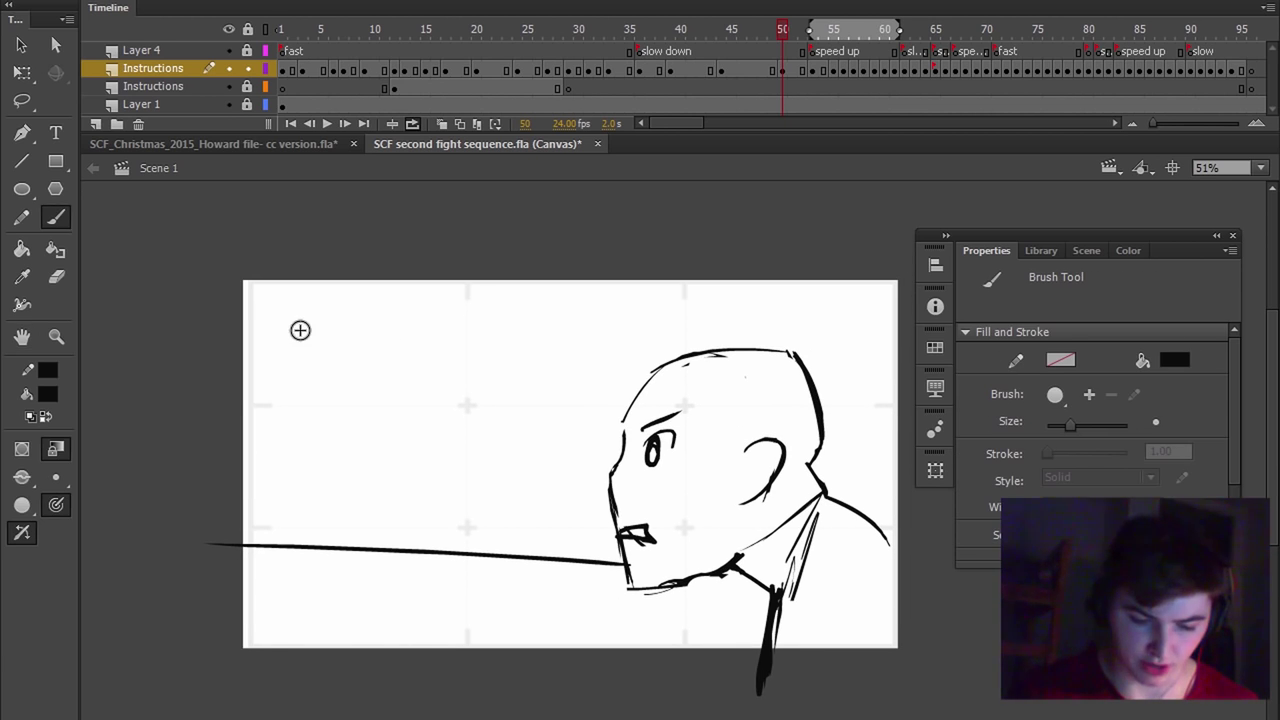
left_click_drag(262, 318, 812, 319)
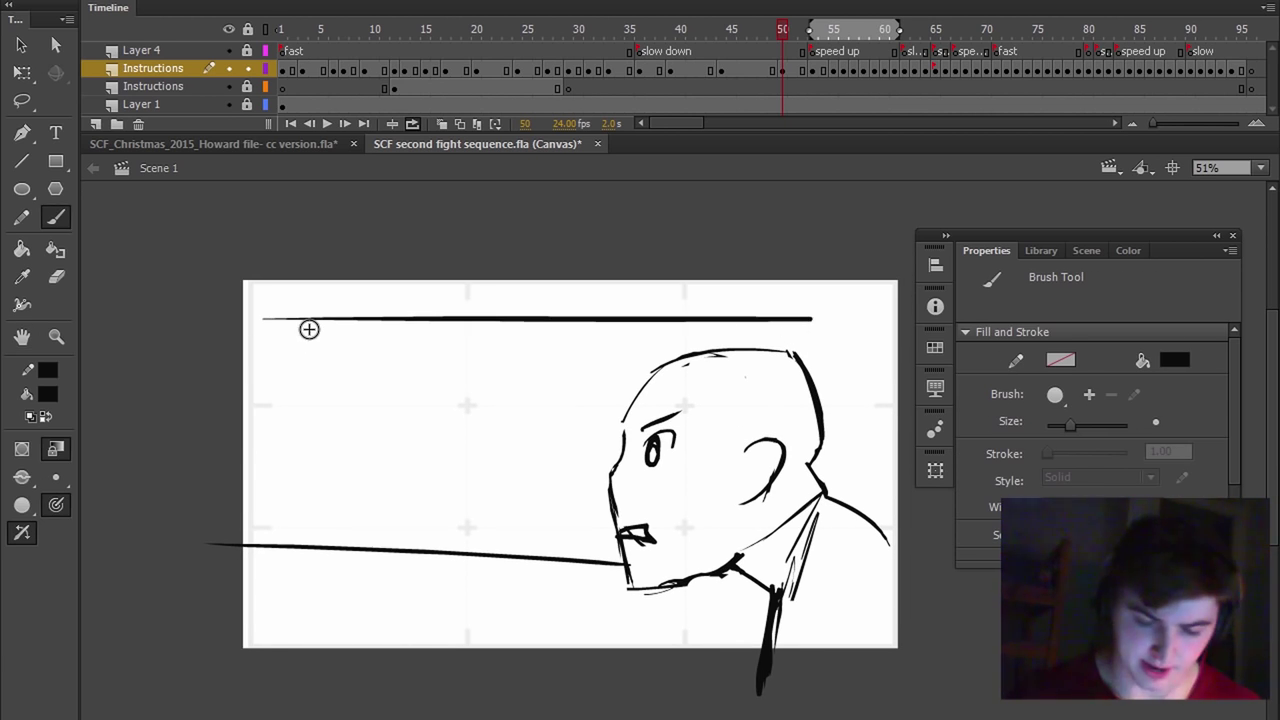
- Paint vertical tick marks along the horizontal line at frame 50, spaced progressively closer together toward its middle
scroll(306, 330, "up", 1)
left_click_drag(308, 328, 274, 322)
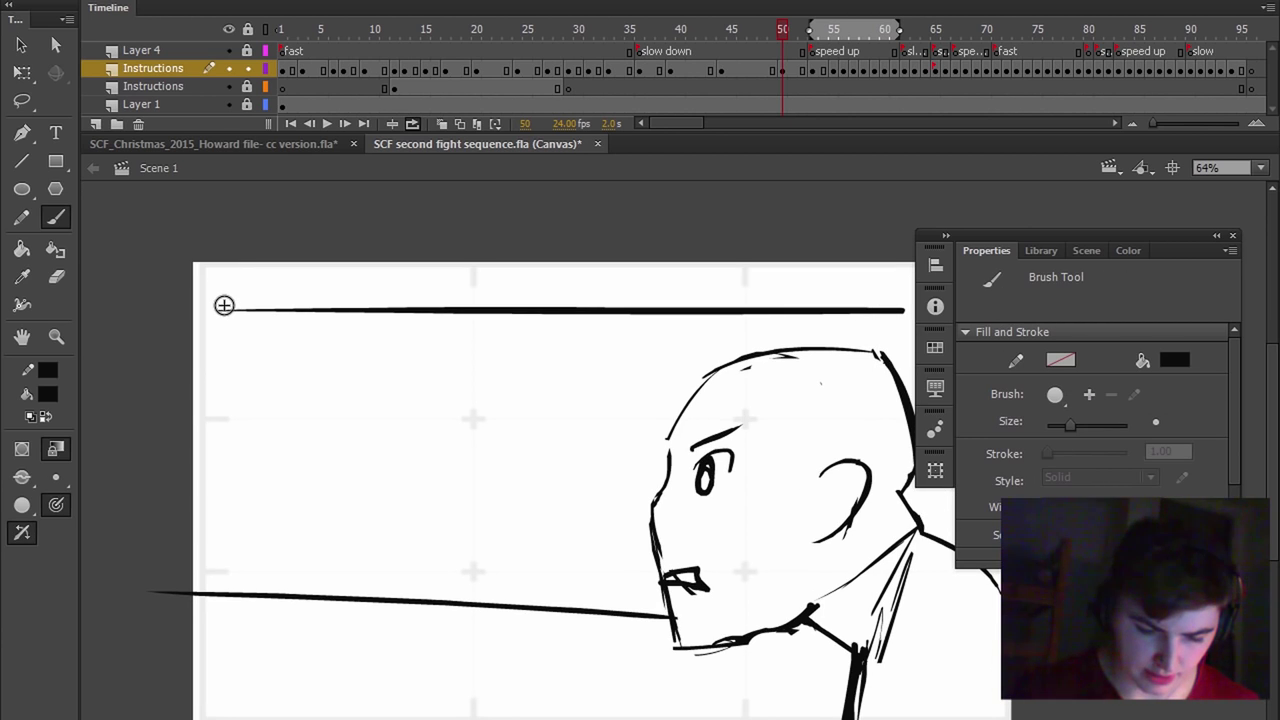
left_click_drag(222, 300, 223, 320)
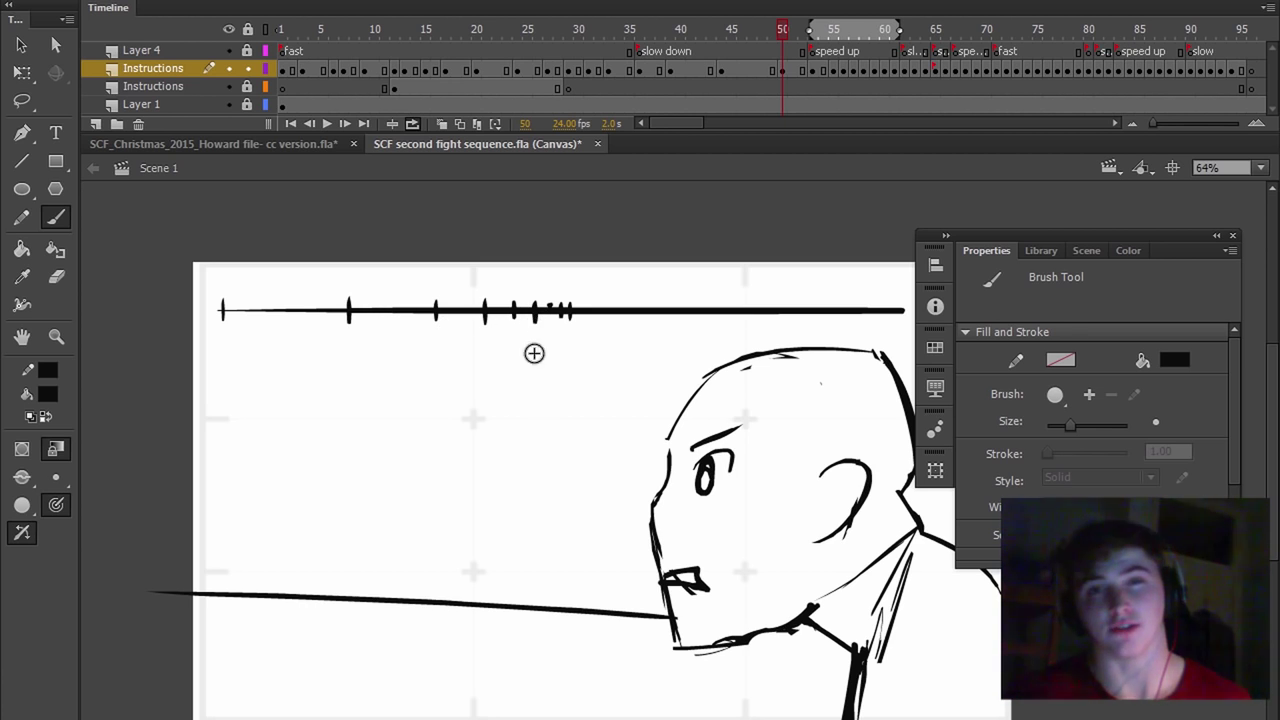
- Delete the painted horizontal line and its tick marks from the drawing at frame 50
key("h")
key("q")
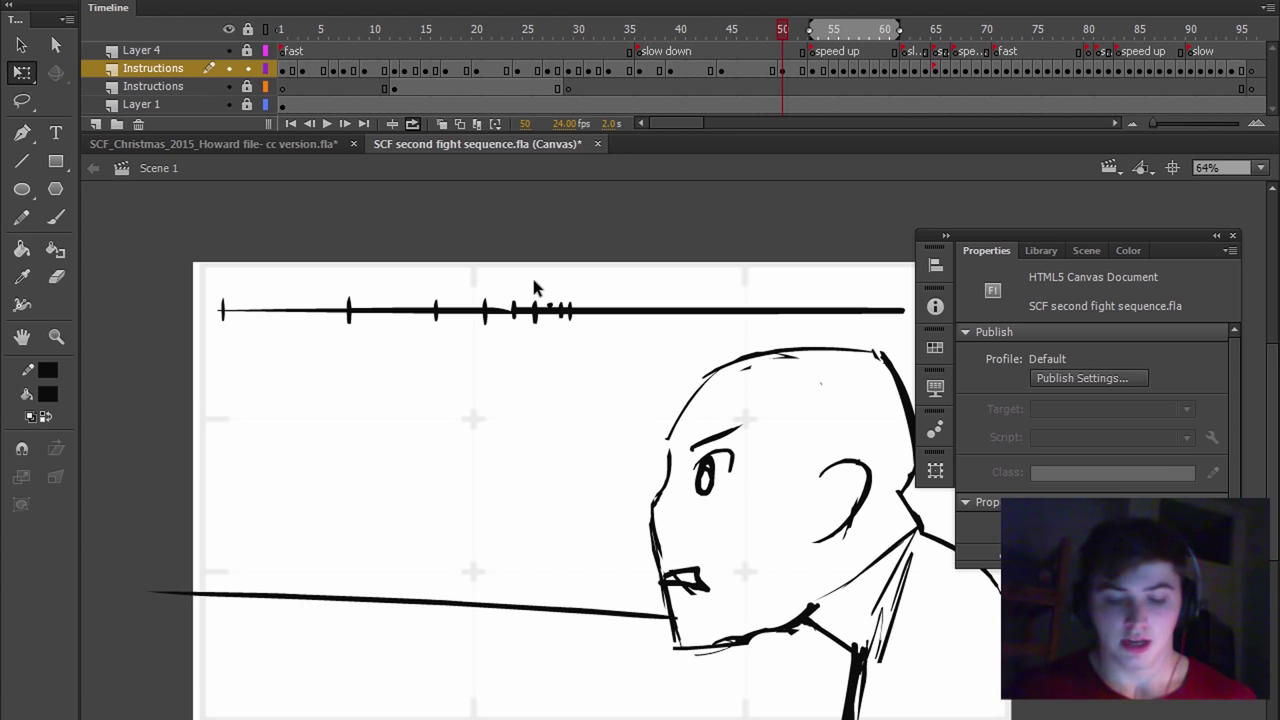
left_click(577, 312)
key("Delete")
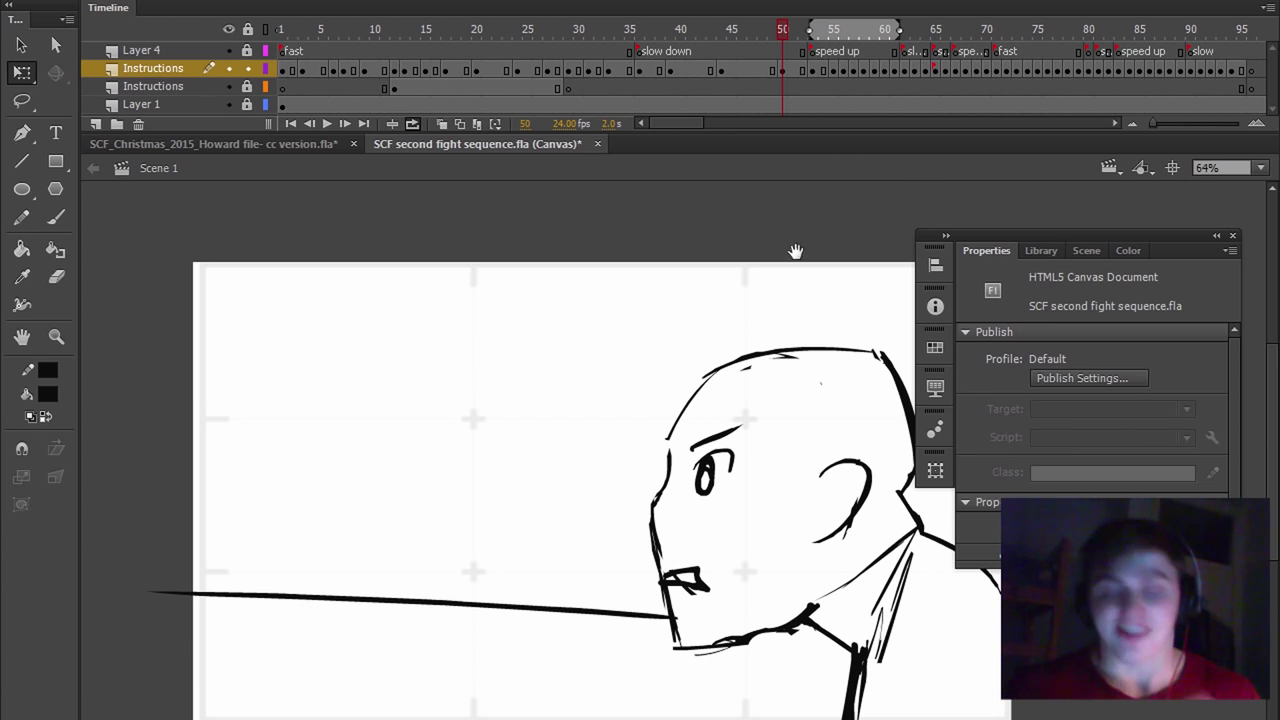
key("h")
left_click_drag(801, 281, 789, 277)
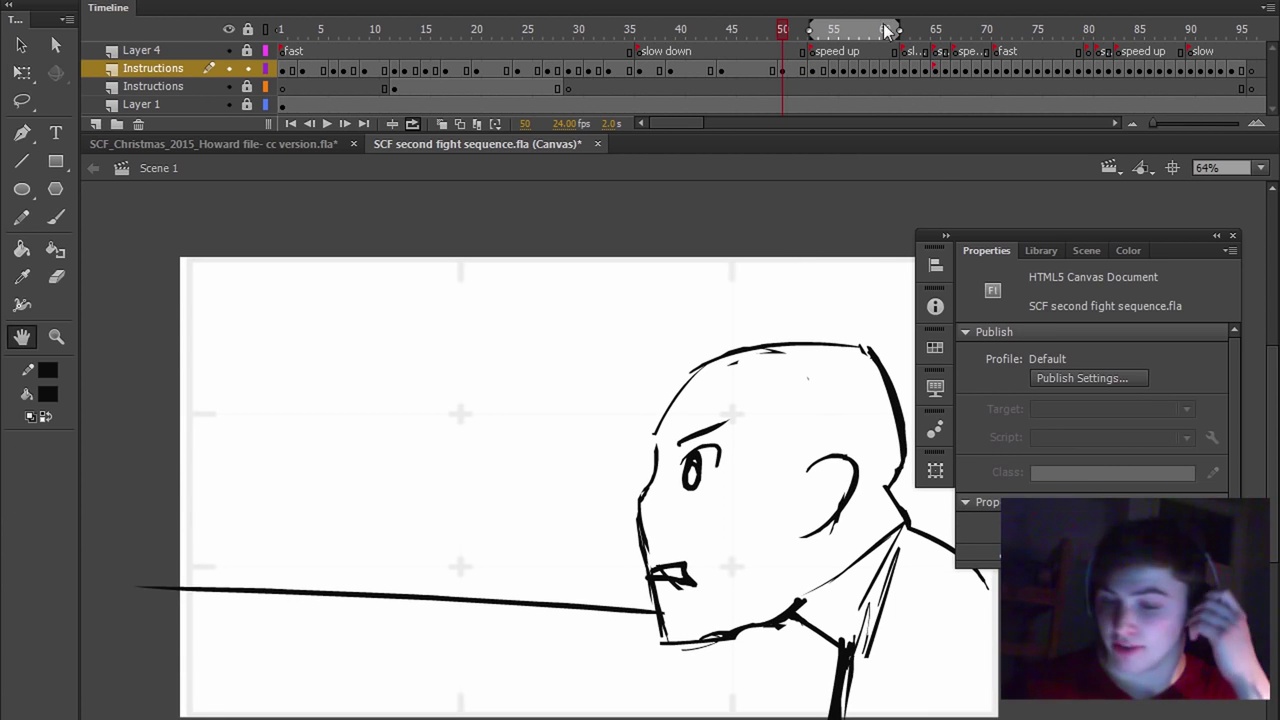
- Insert hold frames after the "speed up" section's drawings from frame 55 through frame 64
left_click_drag(773, 30, 821, 32)
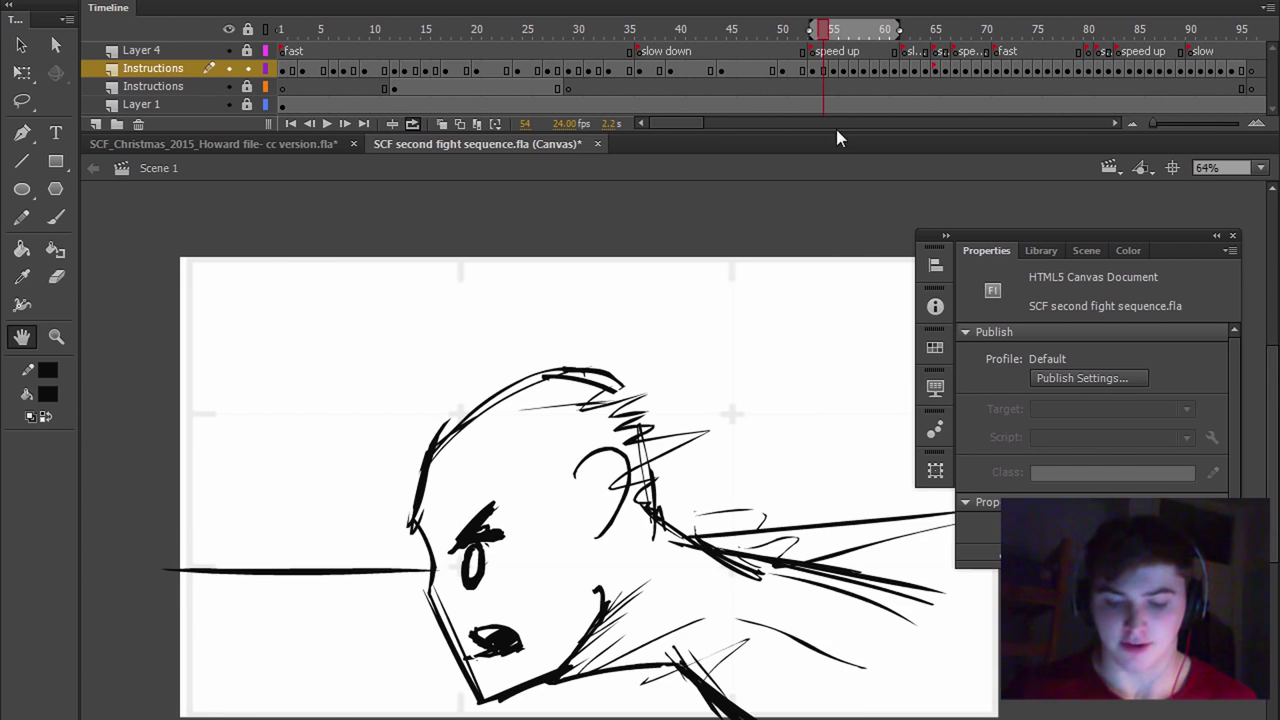
key(".")
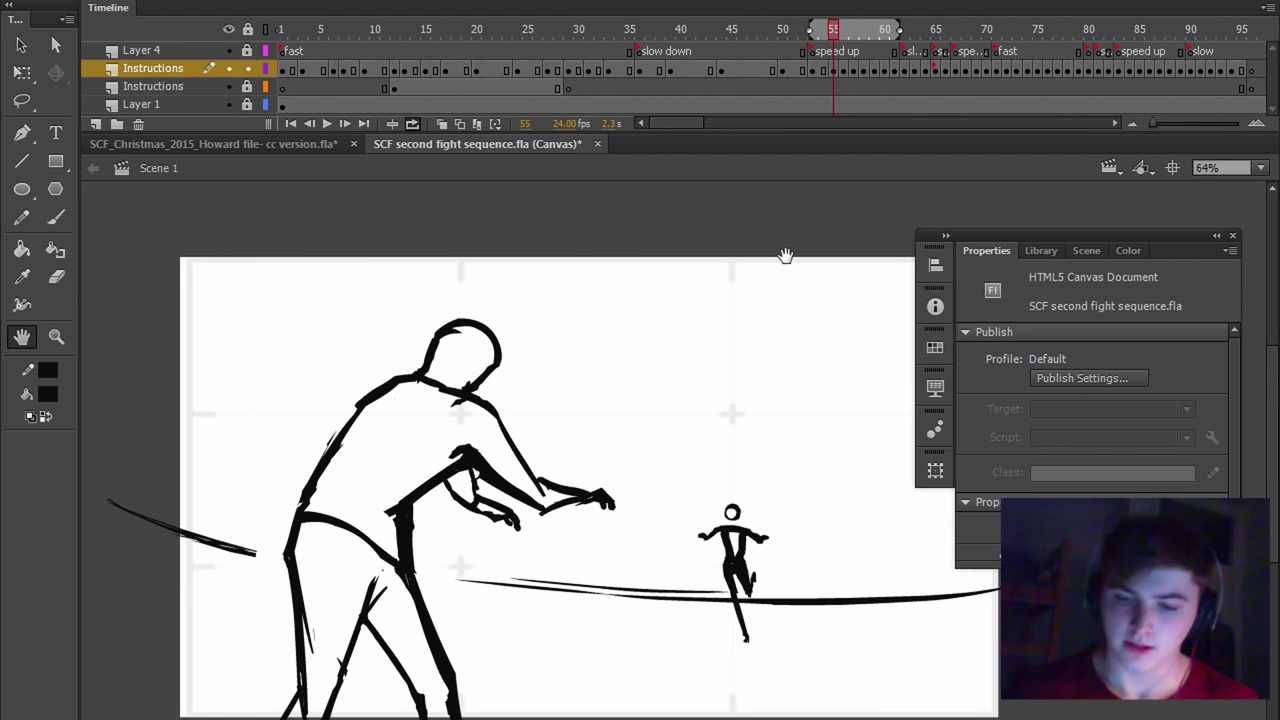
key("F5")
key("F5")
left_click(866, 35)
key("F5")
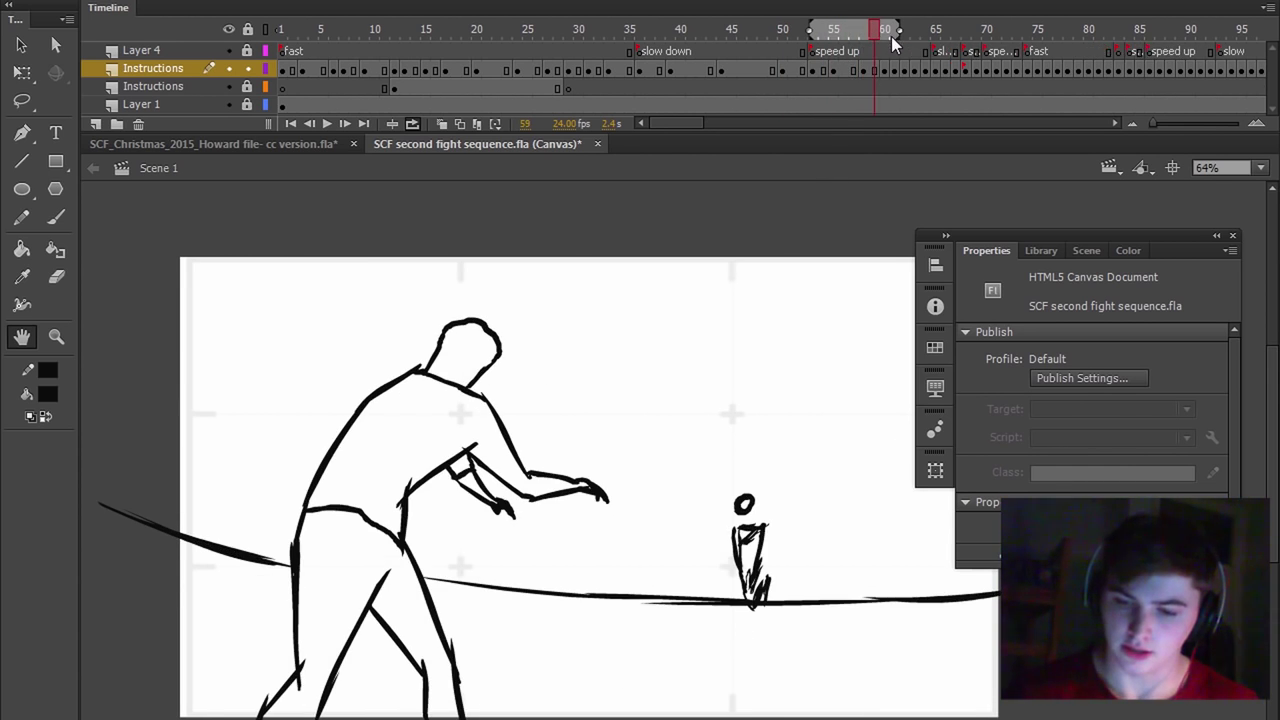
mouse_move(893, 42)
left_mouse_down()
mouse_move(897, 31)
mouse_move(927, 38)
left_mouse_up()
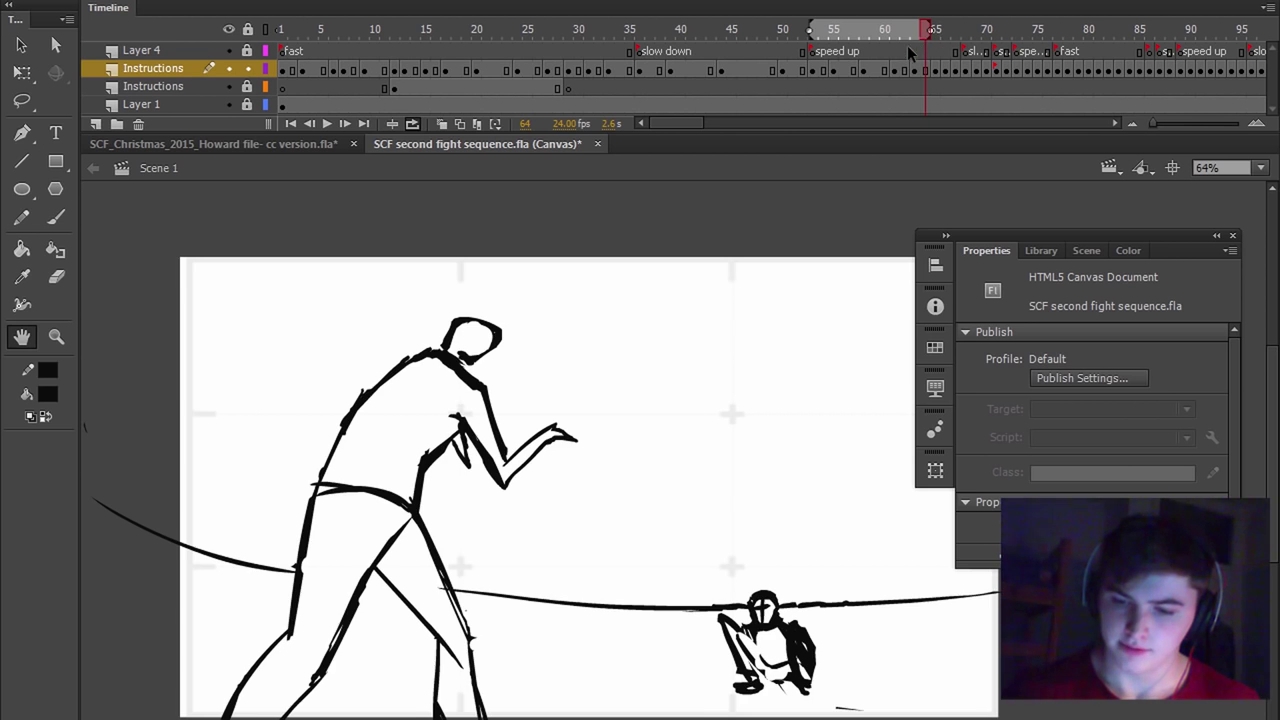
- Rework the holds from frame 58 onward in the "speed up" section and extend the "slow down" drawings through frame 75
left_click(893, 40)
mouse_move(915, 27)
left_mouse_down()
mouse_move(822, 52)
mouse_move(875, 33)
mouse_move(972, 36)
mouse_move(879, 49)
left_mouse_up()
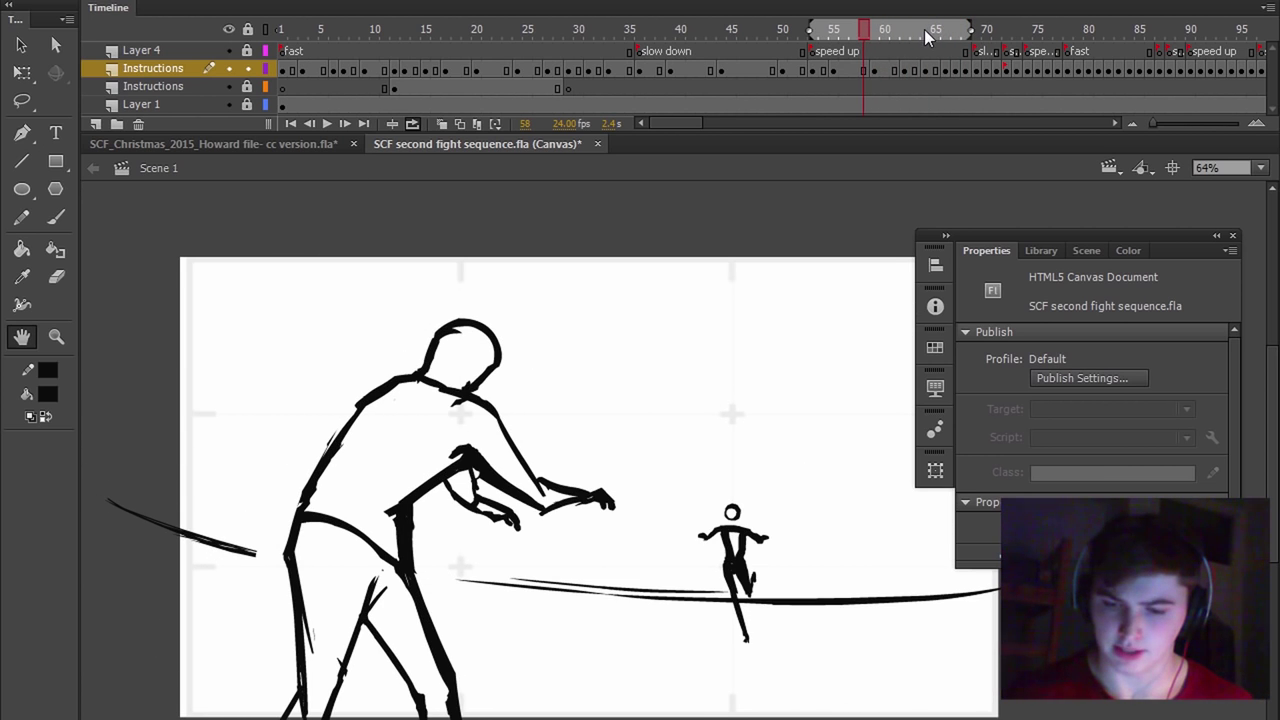
key("comma")
key("comma")
left_click_drag(878, 43, 936, 45)
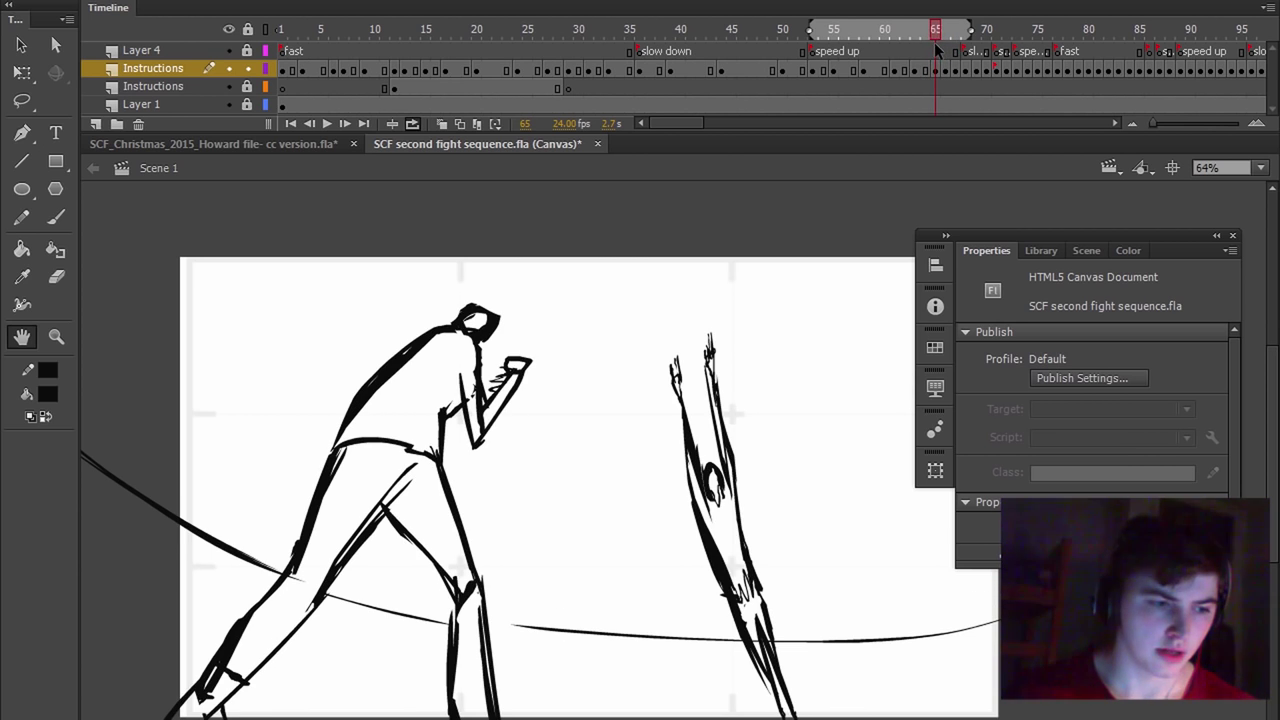
left_click_drag(939, 47, 960, 40)
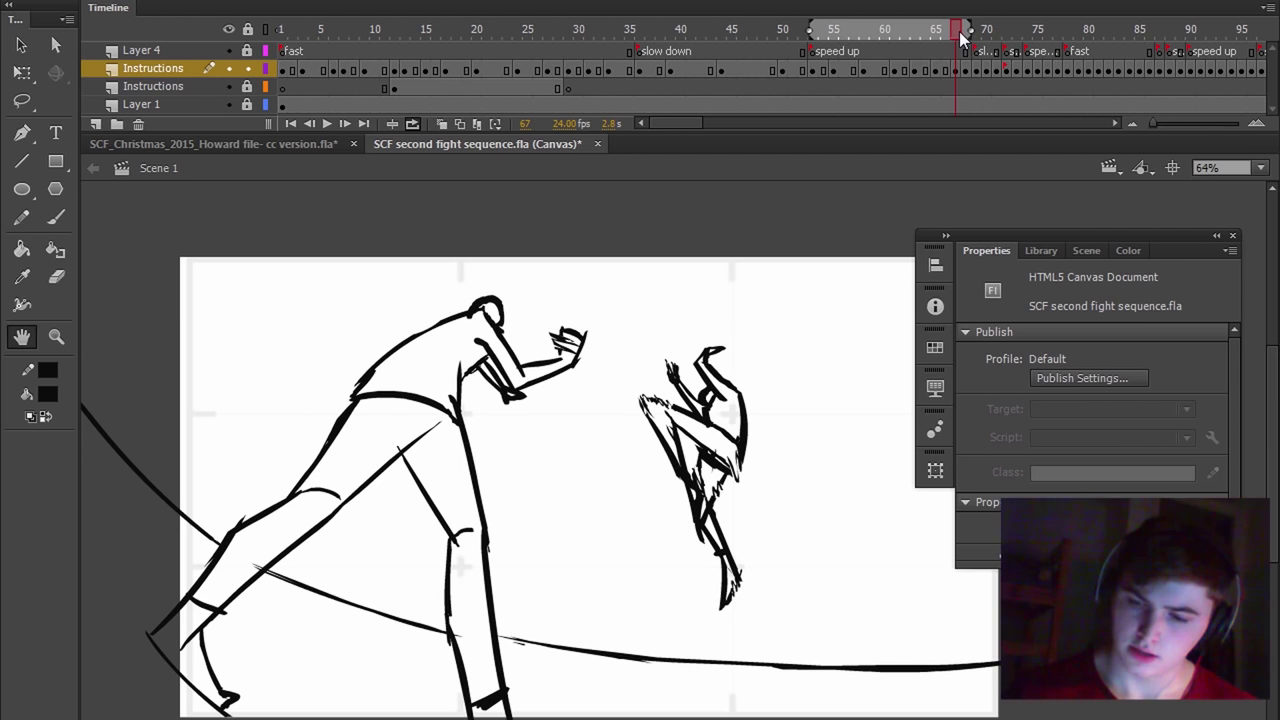
left_click_drag(971, 38, 1040, 36)
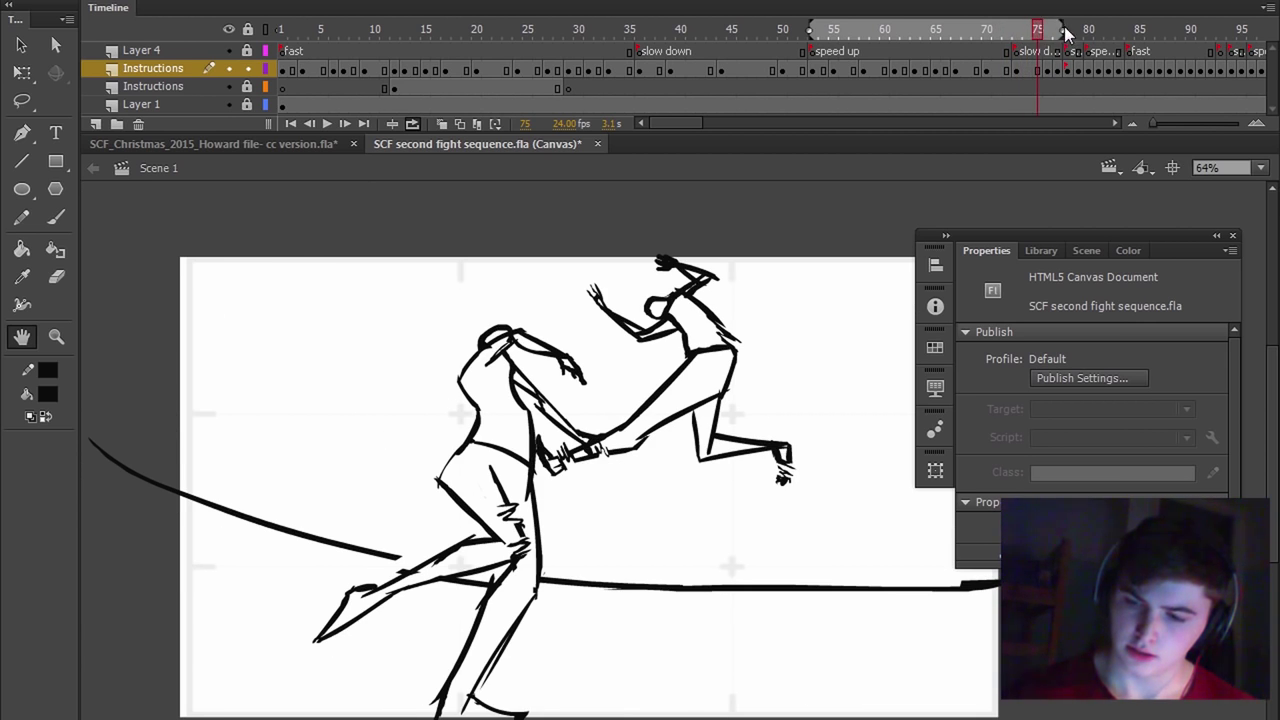
left_click(1052, 38)
- Hold the "slow motion" drawing through frame 92 and the following drawing from frame 93 through frame 101
left_click_drag(1052, 38, 1141, 34)
key("F5")
key("F5")
key("F5")
key("F5")
key("F5")
key("F5")
key("F5")
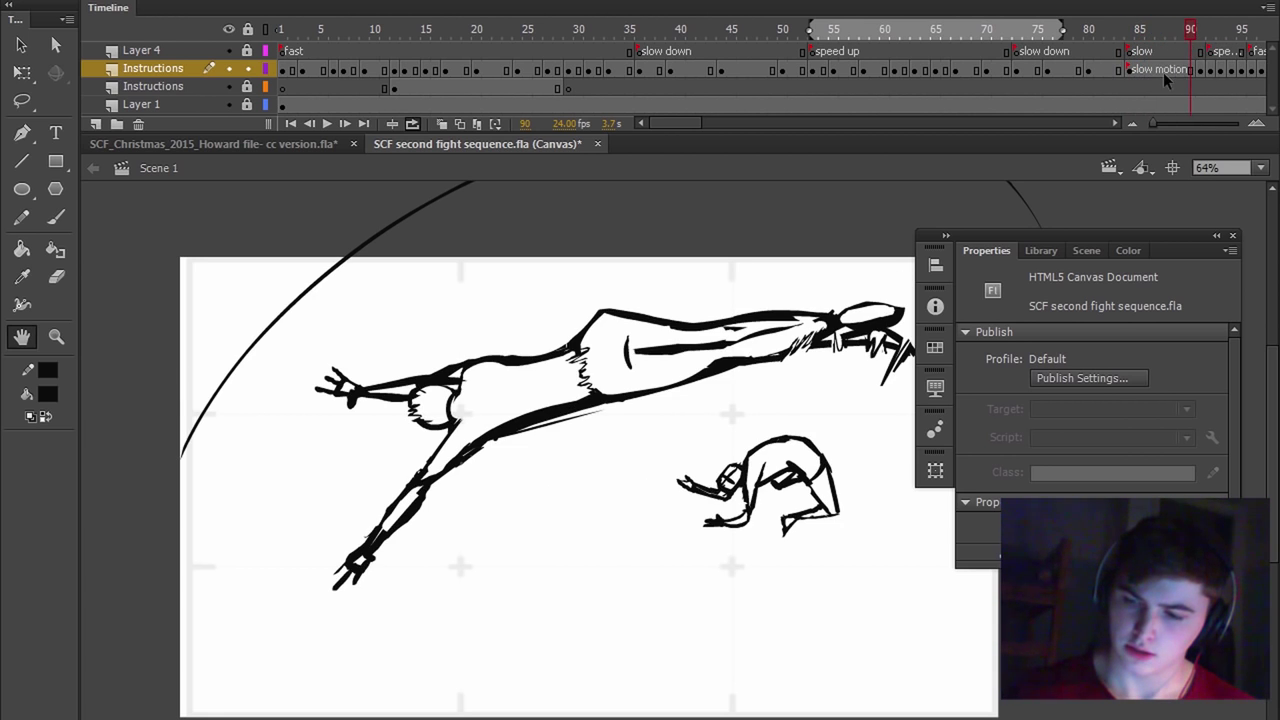
left_click(1114, 122)
left_click(1114, 122)
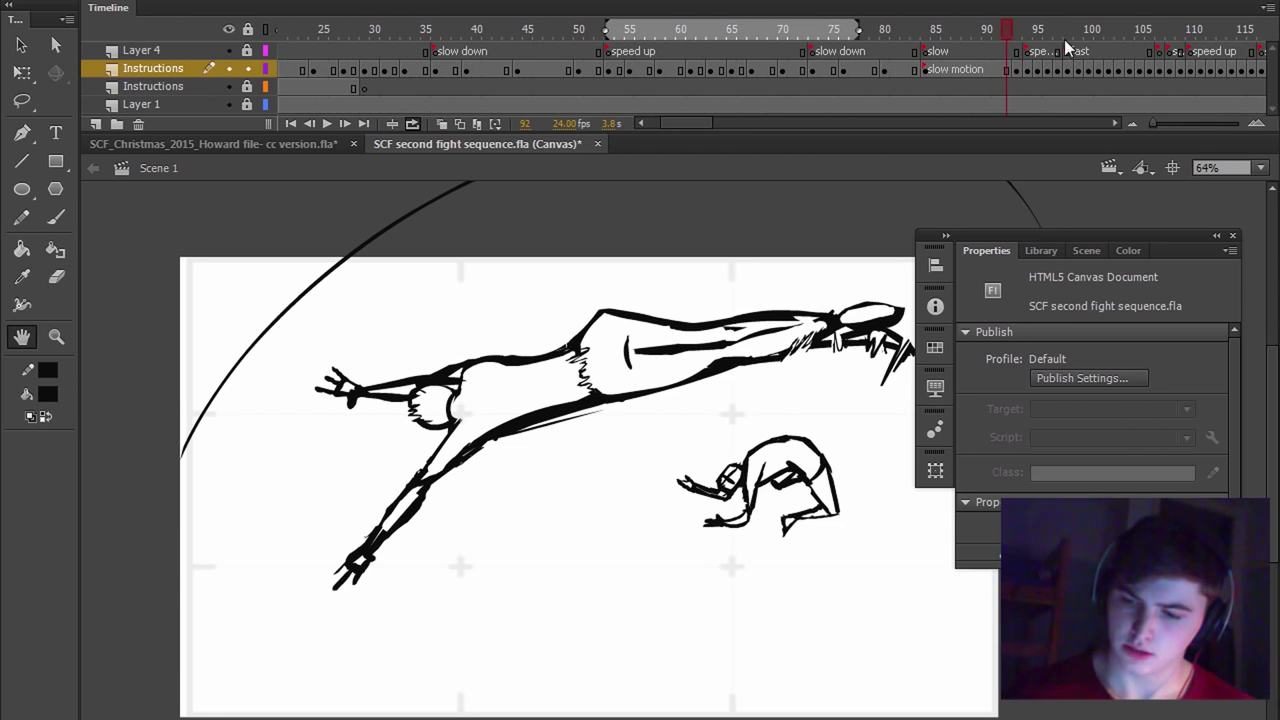
left_click(1015, 25)
mouse_move(1035, 30)
left_mouse_down()
mouse_move(1118, 33)
mouse_move(959, 46)
mouse_move(1127, 50)
left_mouse_up()
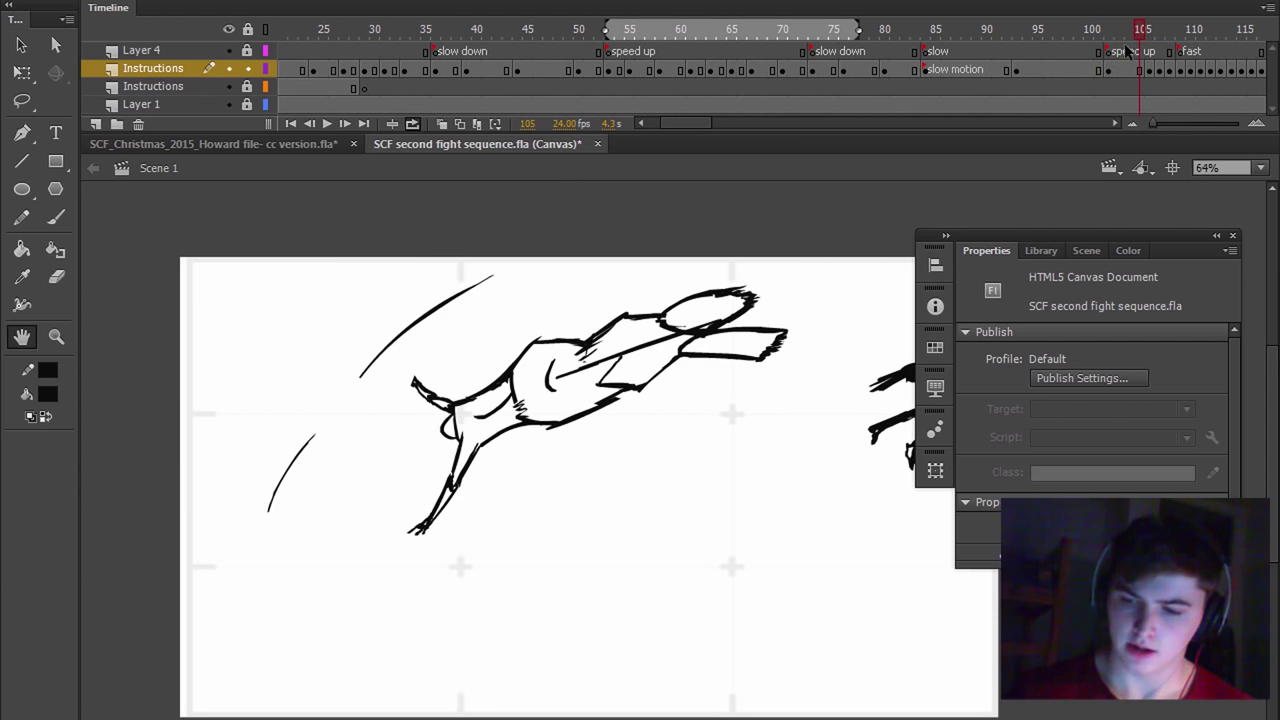
- Trim the hold before frame 105 and add hold frames to the "speed up" and "fast" drawings through frame 118
key("shift+F5")
left_click(1139, 31)
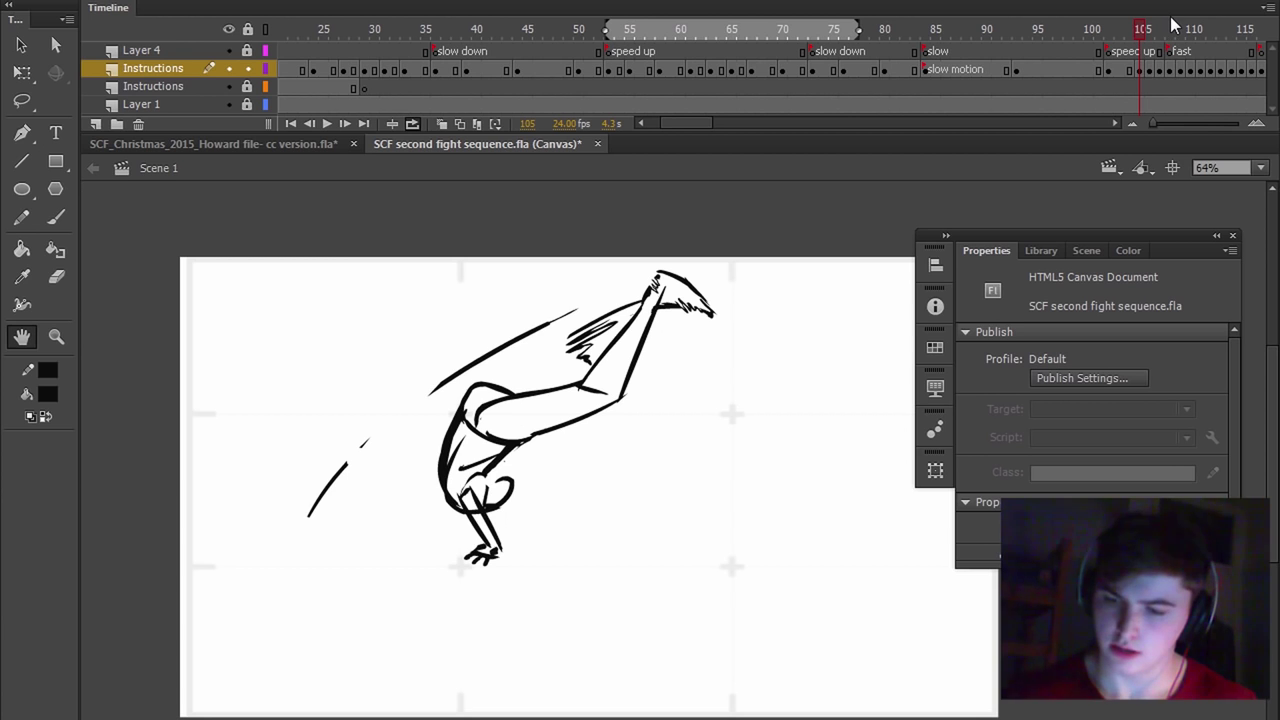
key("F5")
left_click(1114, 123)
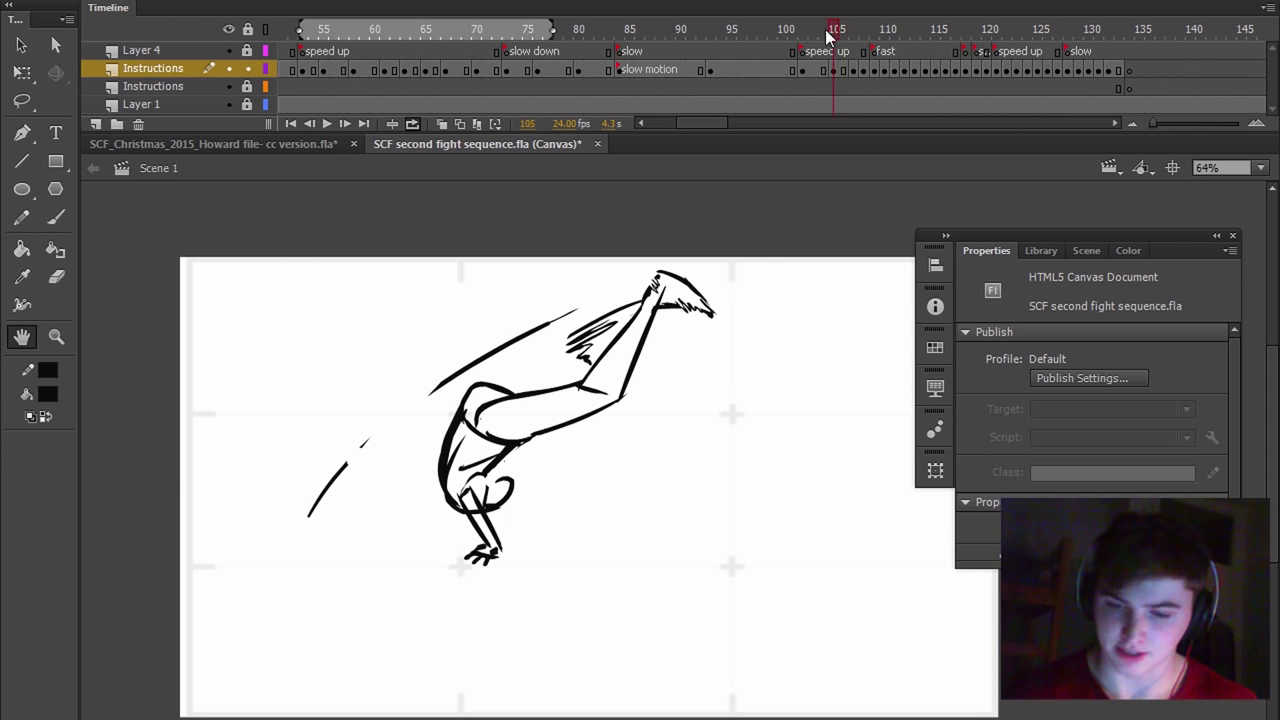
mouse_move(826, 31)
left_mouse_down()
mouse_move(795, 55)
mouse_move(803, 63)
mouse_move(857, 57)
mouse_move(876, 36)
mouse_move(966, 28)
left_mouse_up()
key("F5")
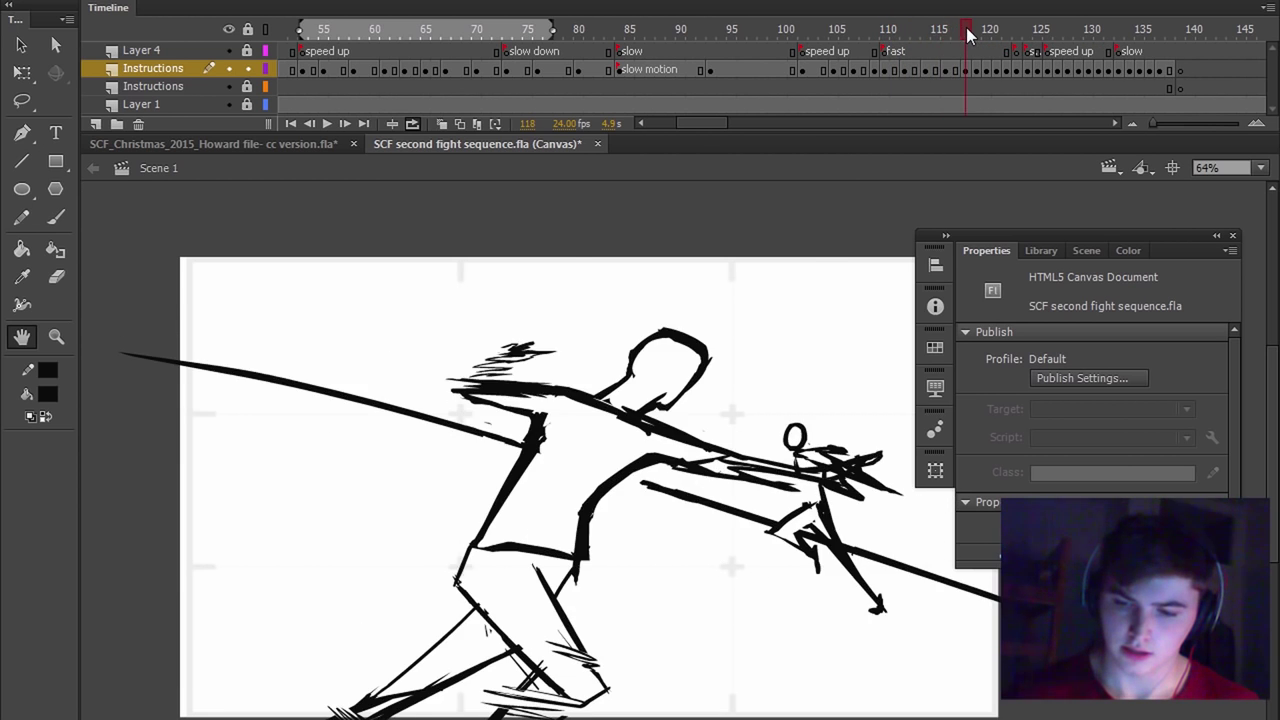
- Play the looped "speed up" and "slow down" sections to check the timing of the added holds
left_click(870, 47)
left_click_drag(870, 47, 690, 40)
key("Return")
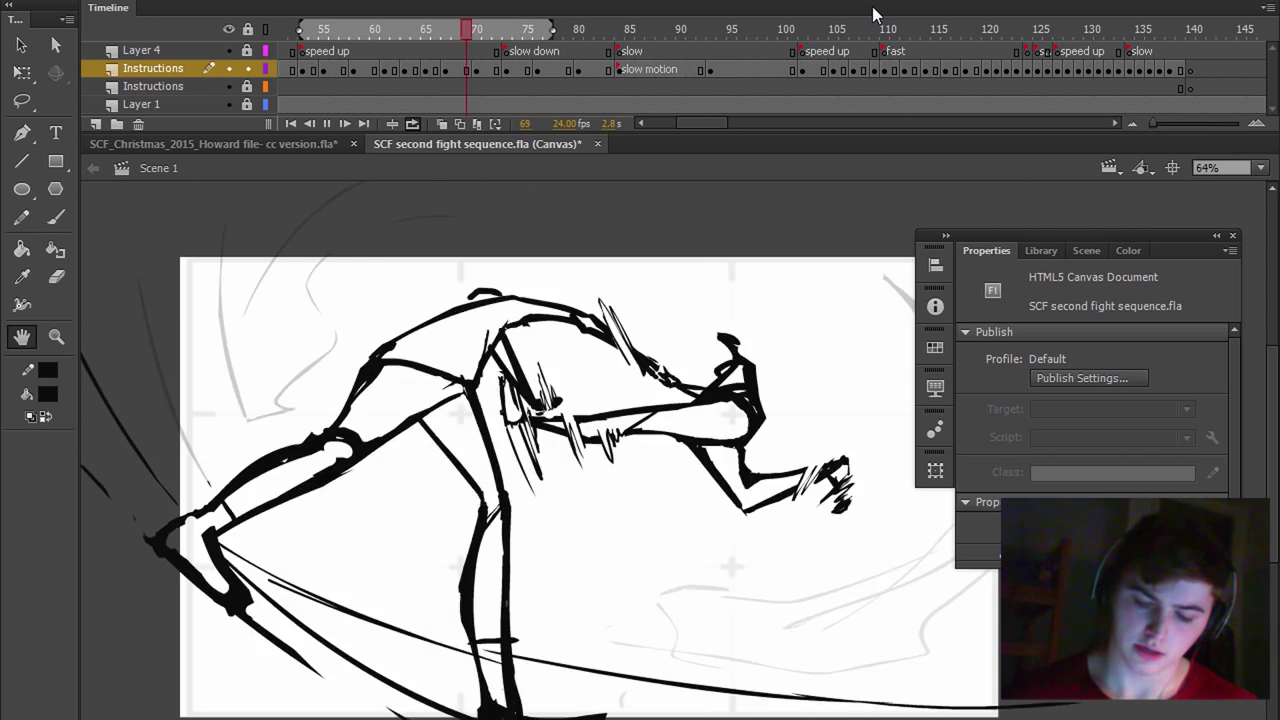
key("Return")
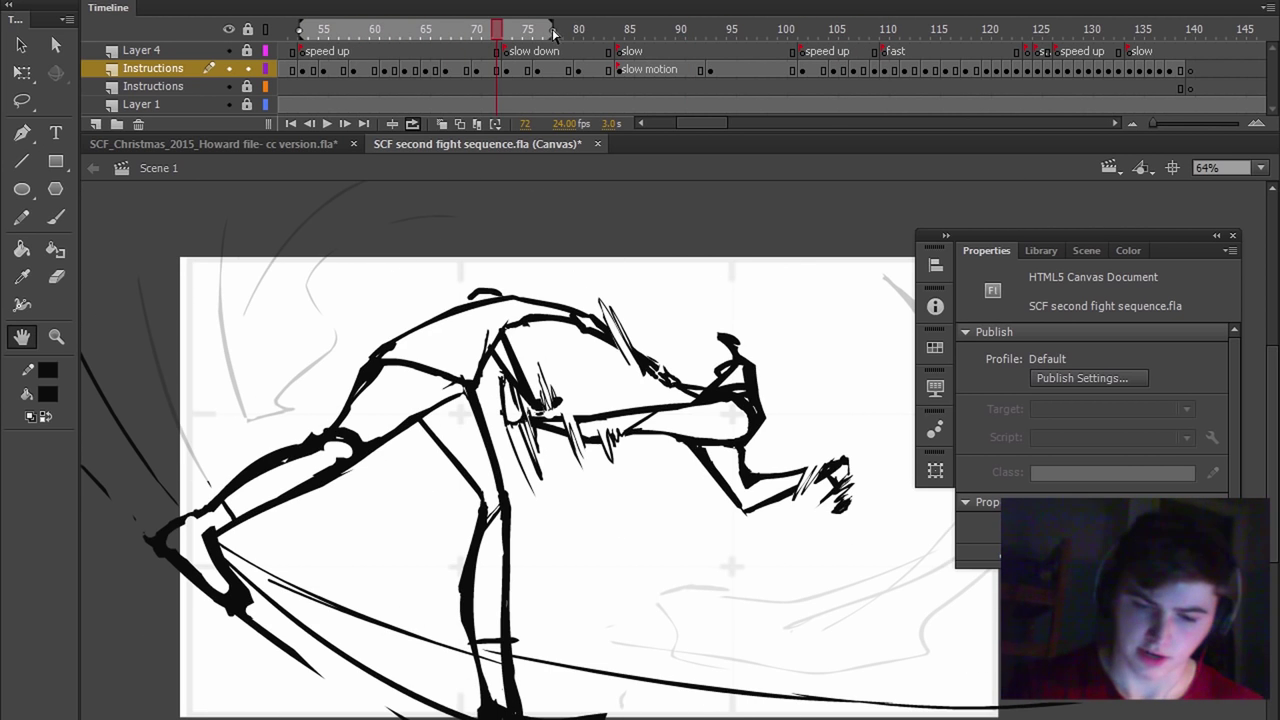
- Widen the loop range to frames 1 to 118 and play the animation from the beginning
mouse_move(552, 28)
left_mouse_down()
mouse_move(783, 71)
mouse_move(975, 74)
left_mouse_up()
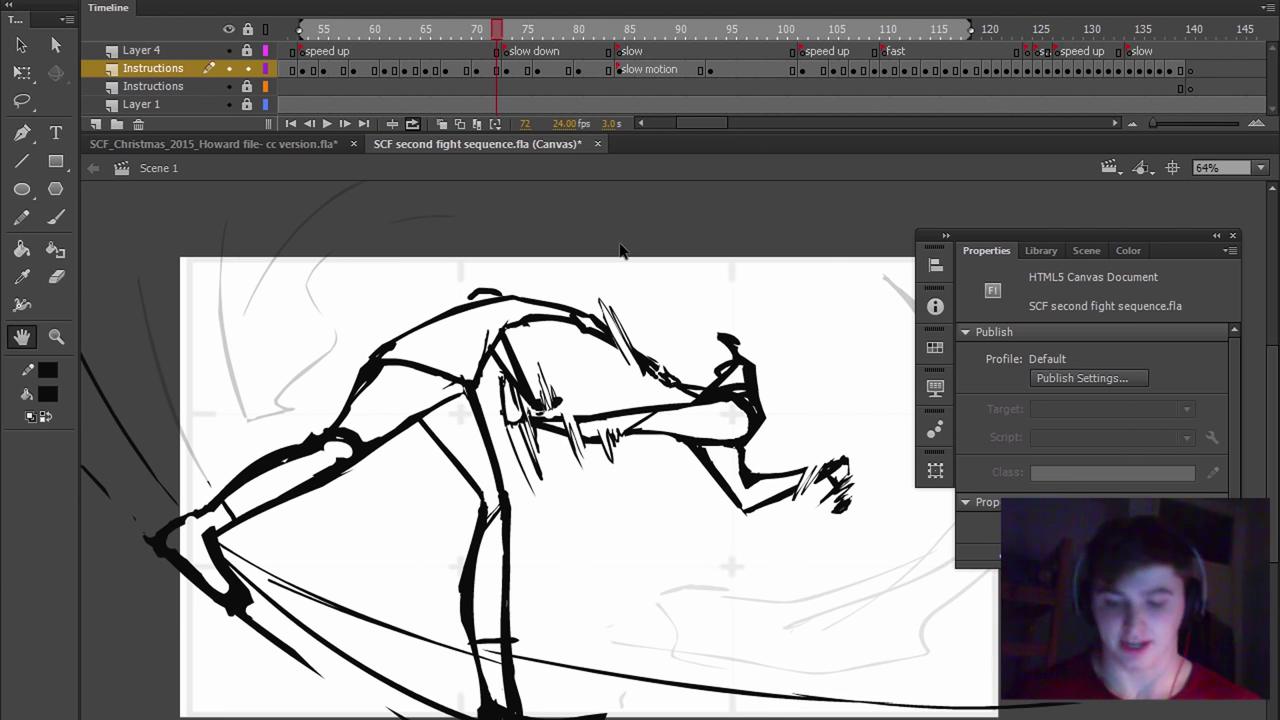
scroll(620, 243, "down", 1)
left_click_drag(746, 346, 700, 363)
left_click_drag(298, 28, 300, 157)
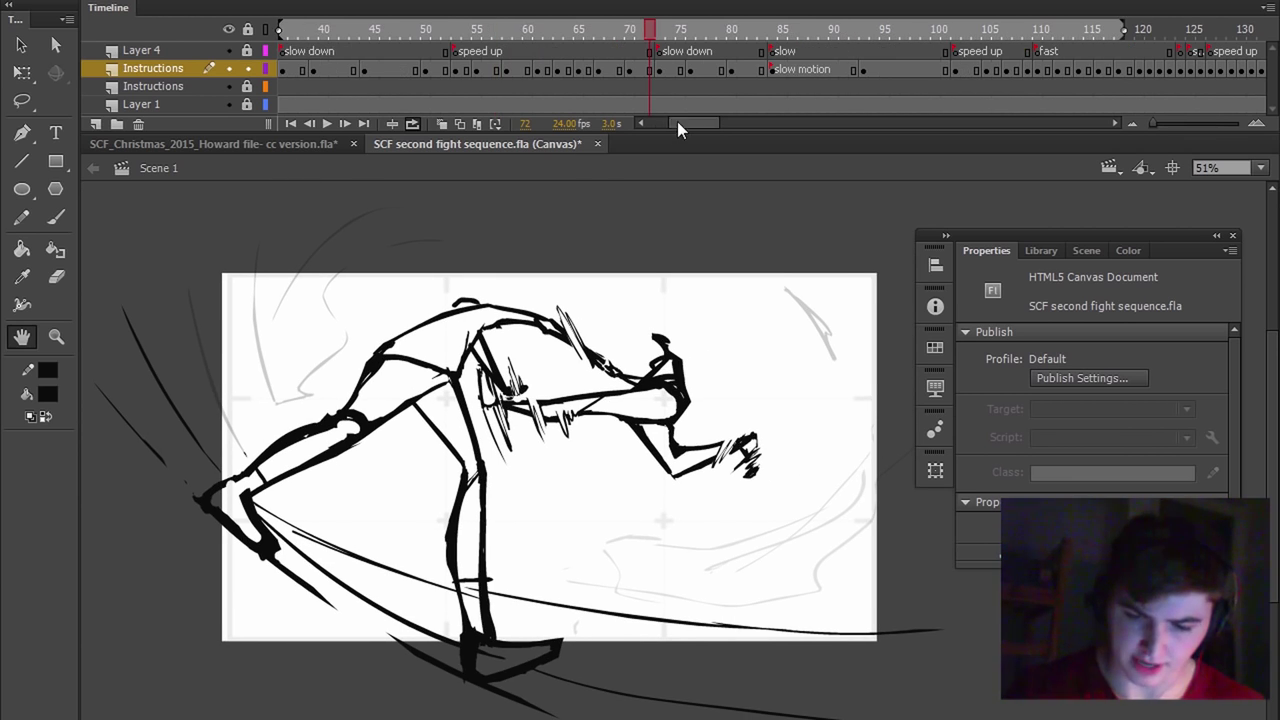
mouse_move(677, 121)
left_mouse_down()
mouse_move(630, 45)
mouse_move(230, 197)
left_mouse_up()
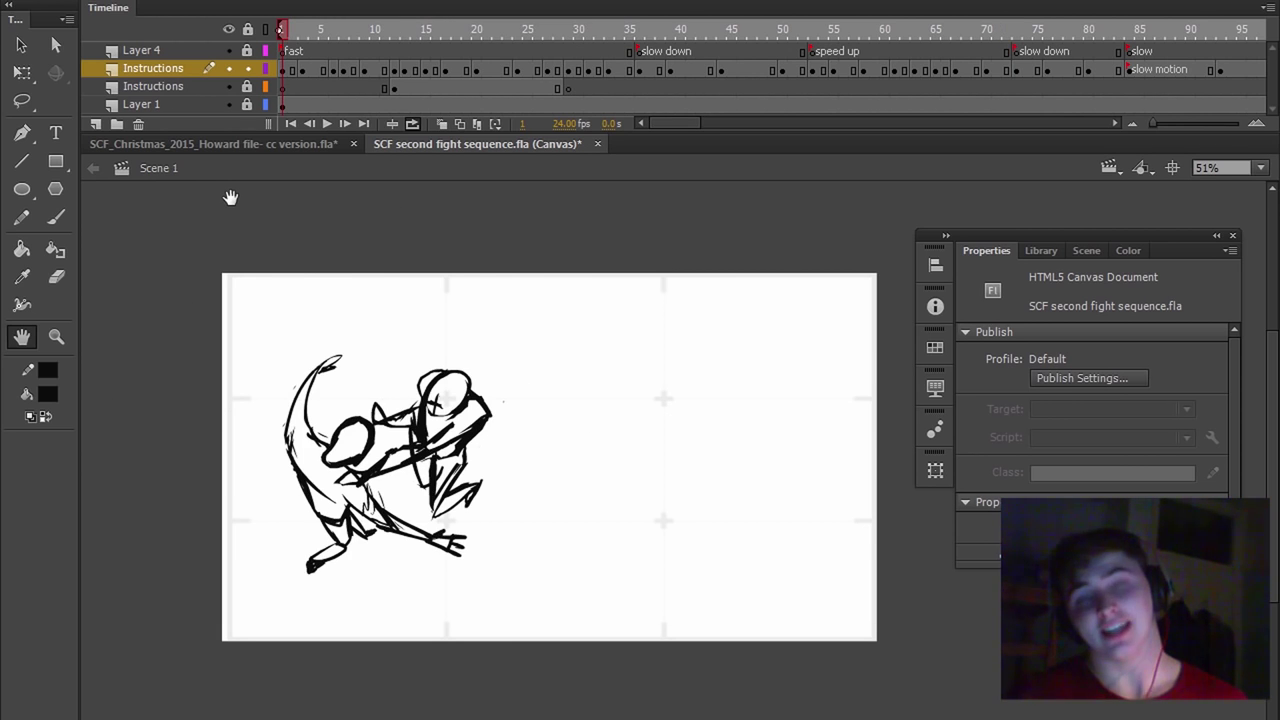
key("Return")
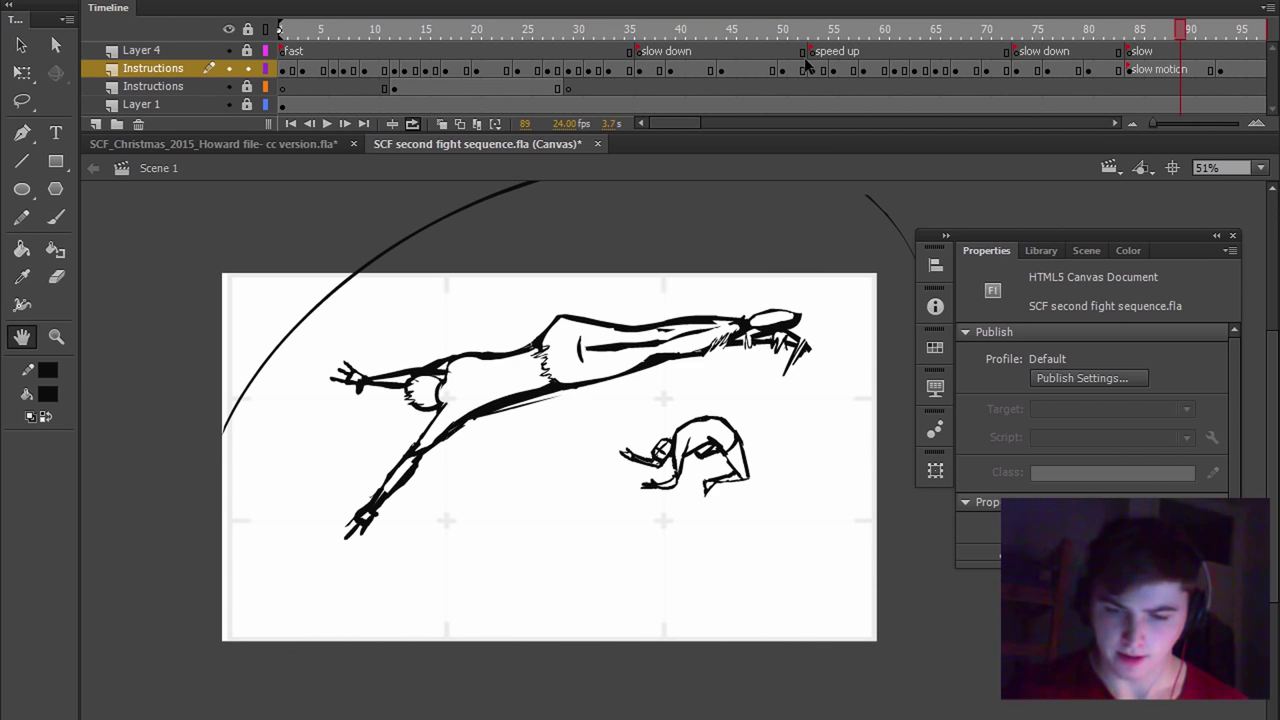
- Remove one frame at frame 57 and another at frame 58 across all layers, and replay the loop
mouse_move(812, 32)
left_mouse_down()
mouse_move(696, 60)
mouse_move(875, 30)
mouse_move(710, 66)
mouse_move(880, 41)
mouse_move(718, 74)
mouse_move(892, 51)
mouse_move(686, 97)
mouse_move(873, 64)
mouse_move(771, 66)
mouse_move(861, 70)
mouse_move(746, 74)
mouse_move(889, 77)
mouse_move(752, 84)
mouse_move(812, 79)
mouse_move(766, 91)
mouse_move(908, 77)
mouse_move(802, 85)
mouse_move(849, 83)
mouse_move(819, 82)
mouse_move(852, 57)
mouse_move(853, 110)
left_mouse_up()
left_click(853, 106)
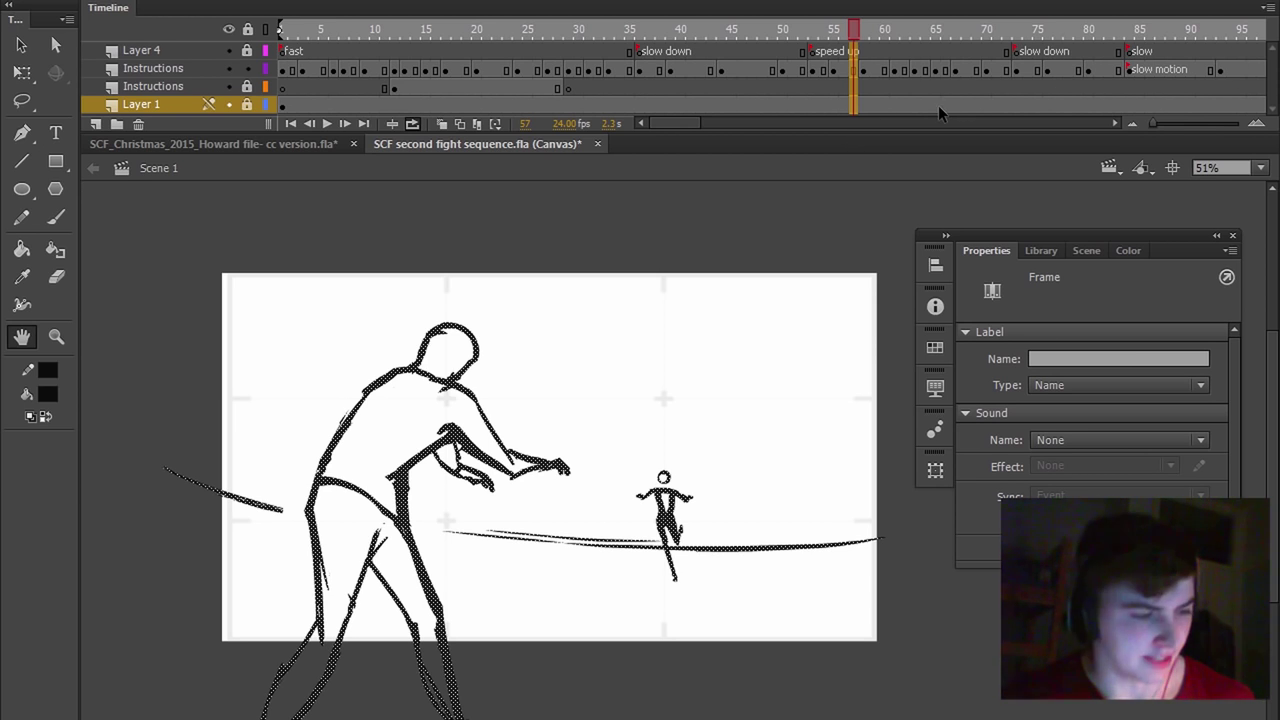
key("shift+F5")
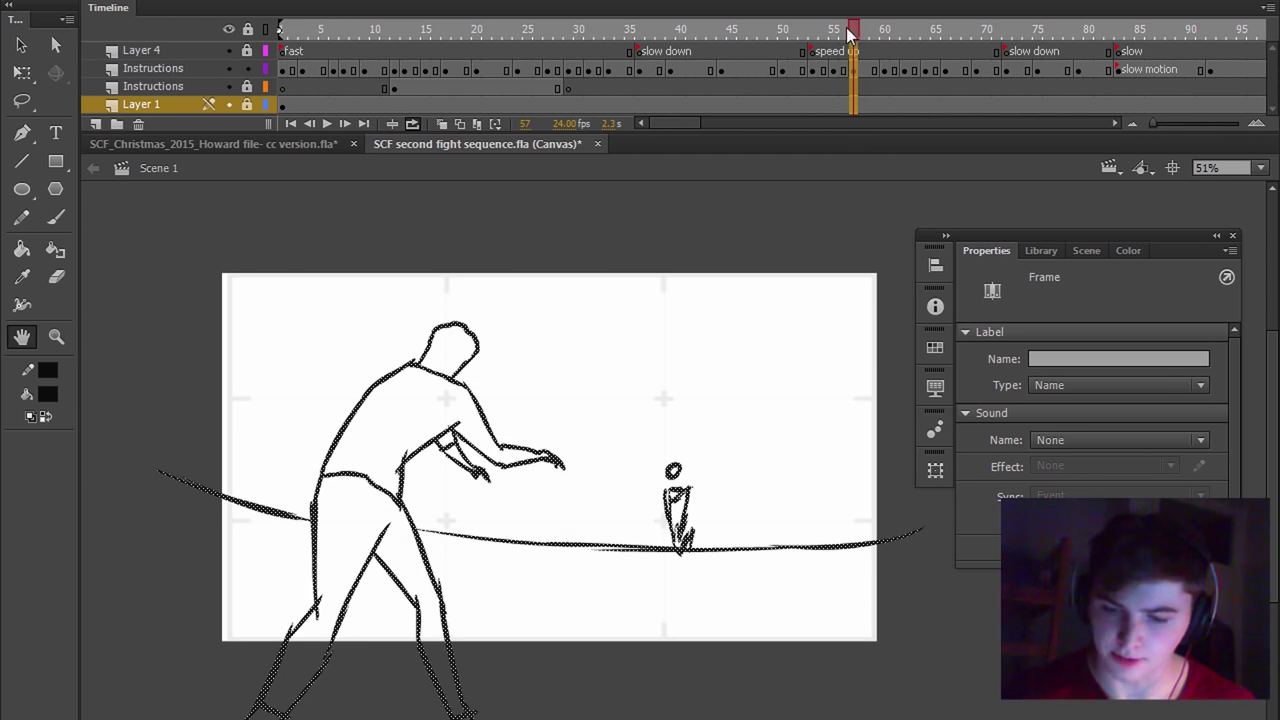
left_click_drag(849, 35, 866, 41)
left_click_drag(868, 123, 865, 135)
key("shift+F5")
key("Return")
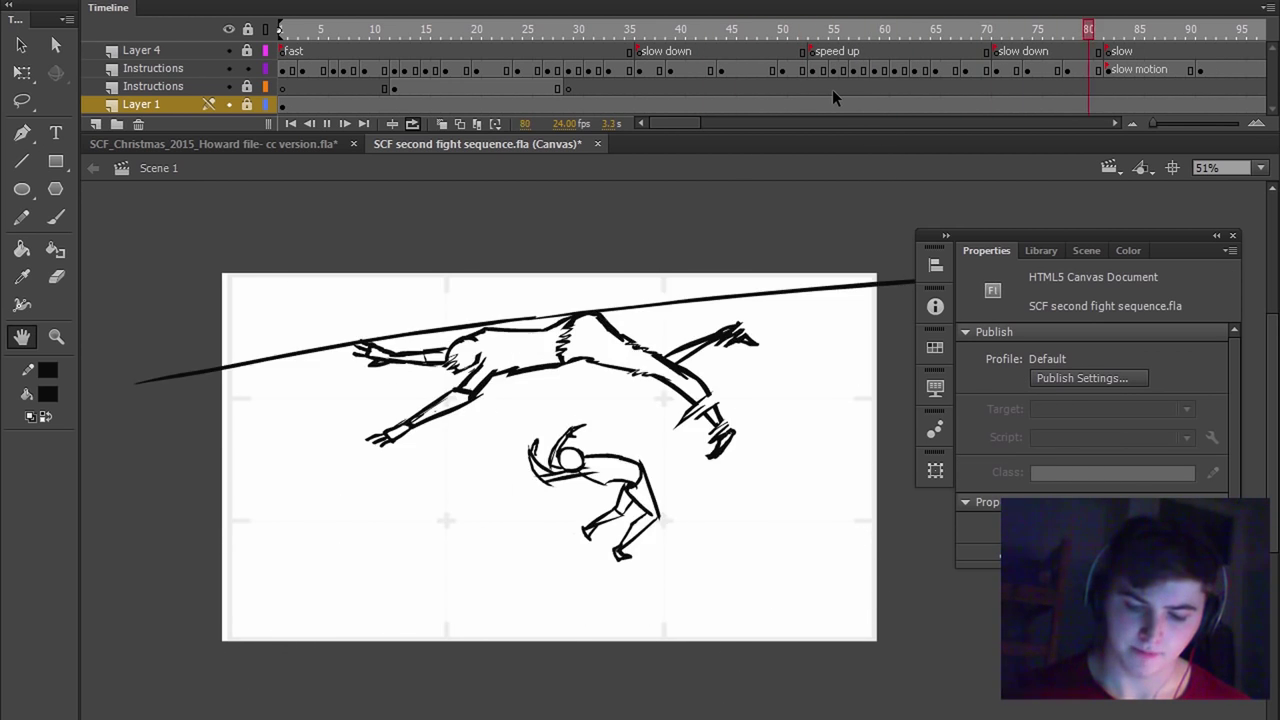
key("Return")
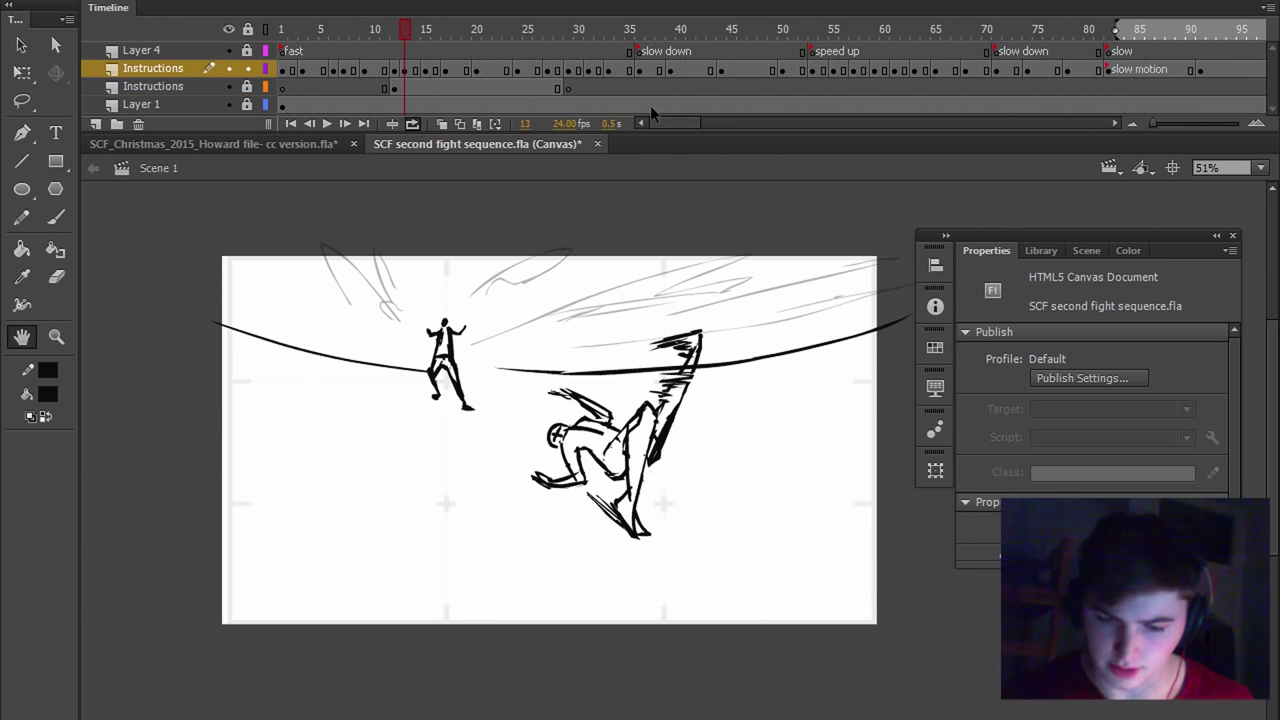
- Play frames 83 to 137 as a loop and add hold frames to the "fast" section's drawings through frame 127
left_click_drag(656, 123, 695, 123)
mouse_move(632, 47)
left_mouse_down()
mouse_move(609, 51)
mouse_move(750, 50)
mouse_move(609, 75)
mouse_move(789, 60)
mouse_move(692, 69)
mouse_move(752, 50)
mouse_move(690, 66)
mouse_move(620, 57)
left_mouse_up()
key("Return")
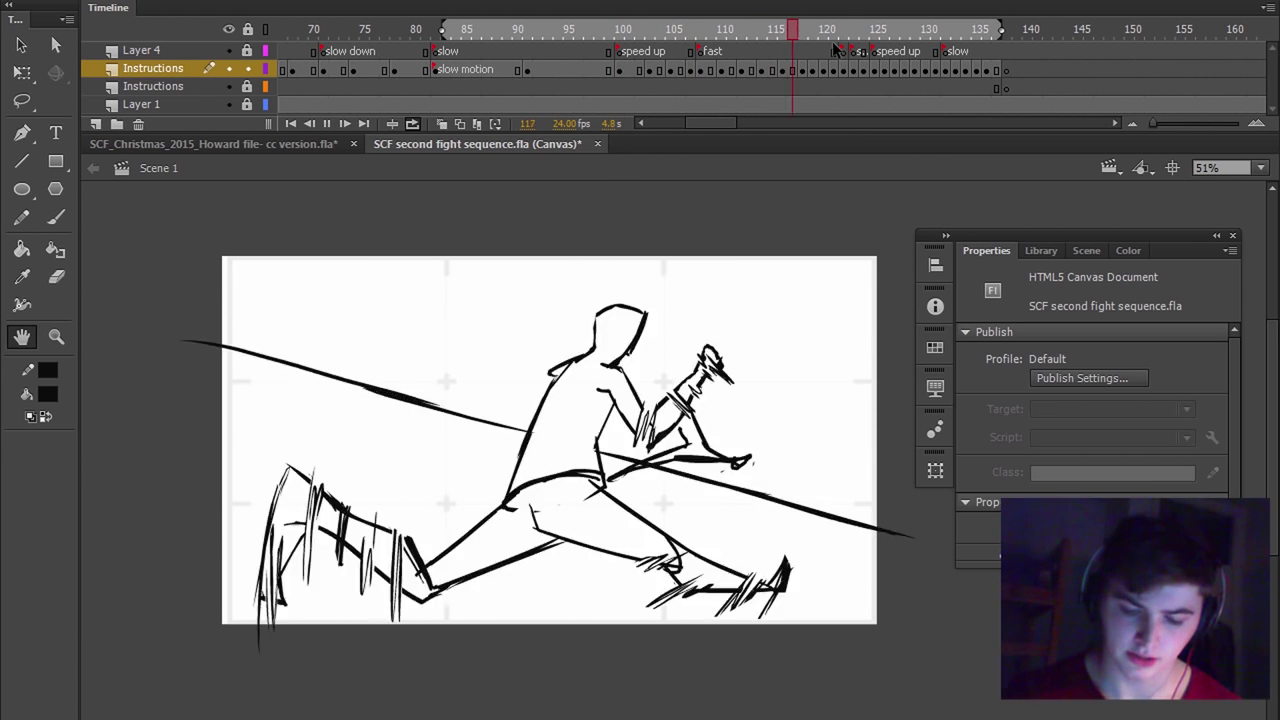
mouse_move(835, 50)
left_mouse_down()
mouse_move(696, 64)
mouse_move(779, 33)
mouse_move(894, 28)
left_mouse_up()
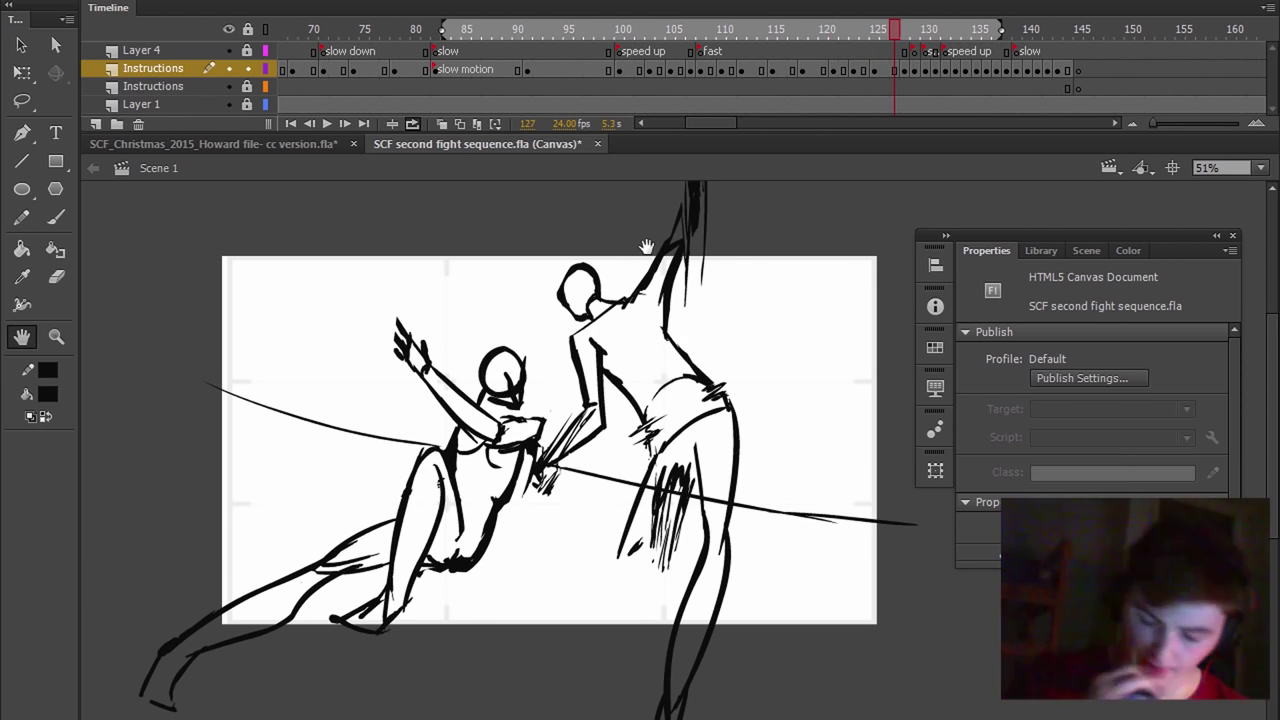
- Sketch trial guide strokes with the brush over the two figures at frame 127, undoing each one
key("b")
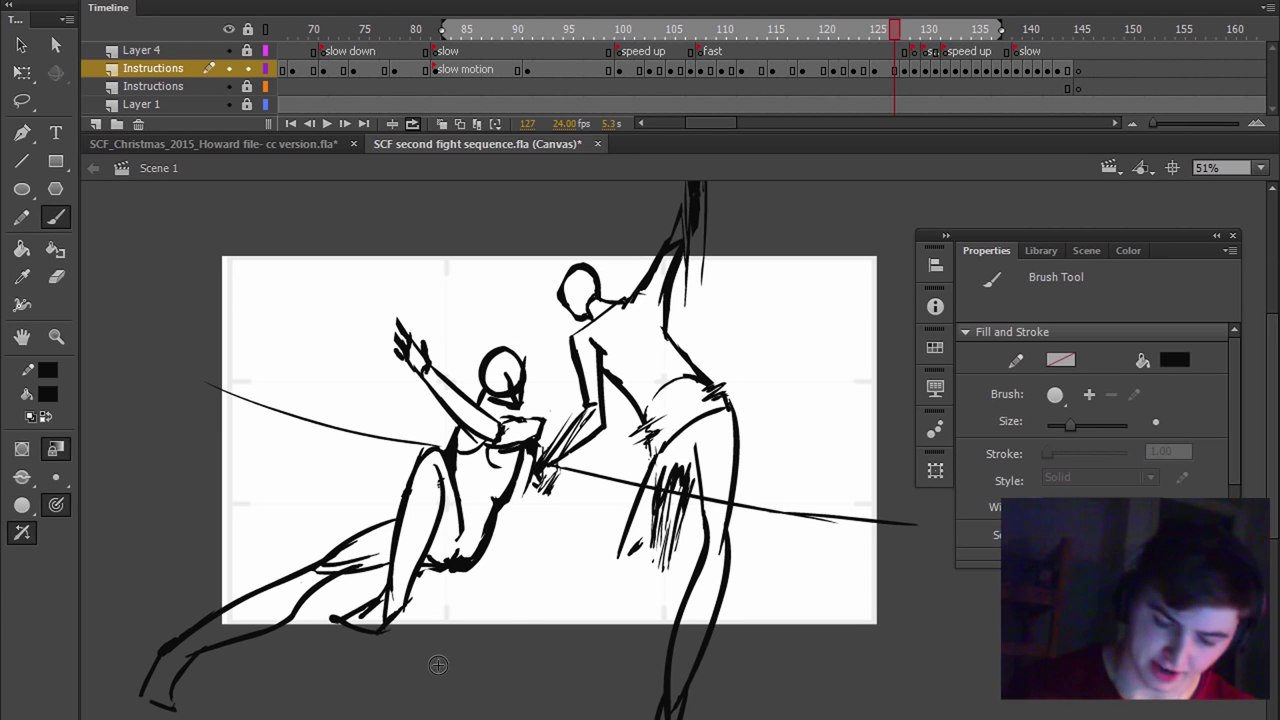
left_click_drag(464, 665, 418, 255)
key("ctrl+z")
left_click_drag(482, 684, 476, 316)
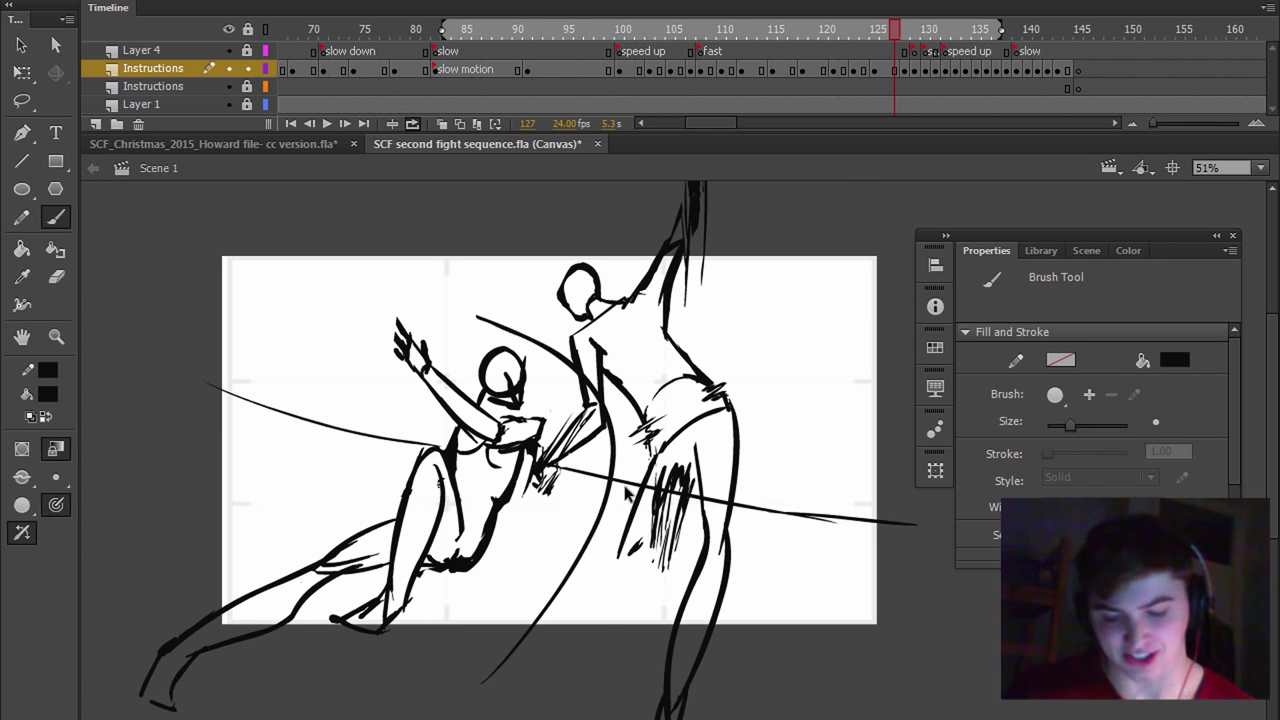
key("ctrl+z")
left_click_drag(430, 716, 448, 258)
key("ctrl+z")
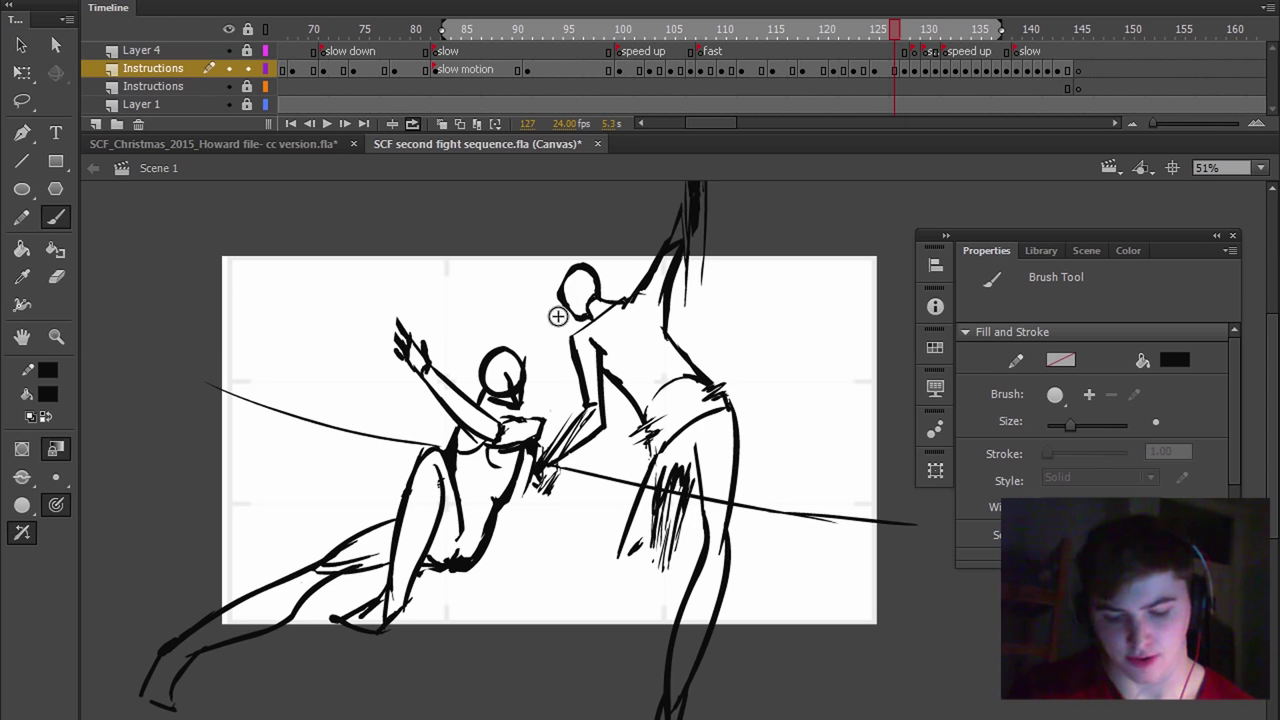
left_click_drag(505, 378, 583, 290)
key("ctrl+z")
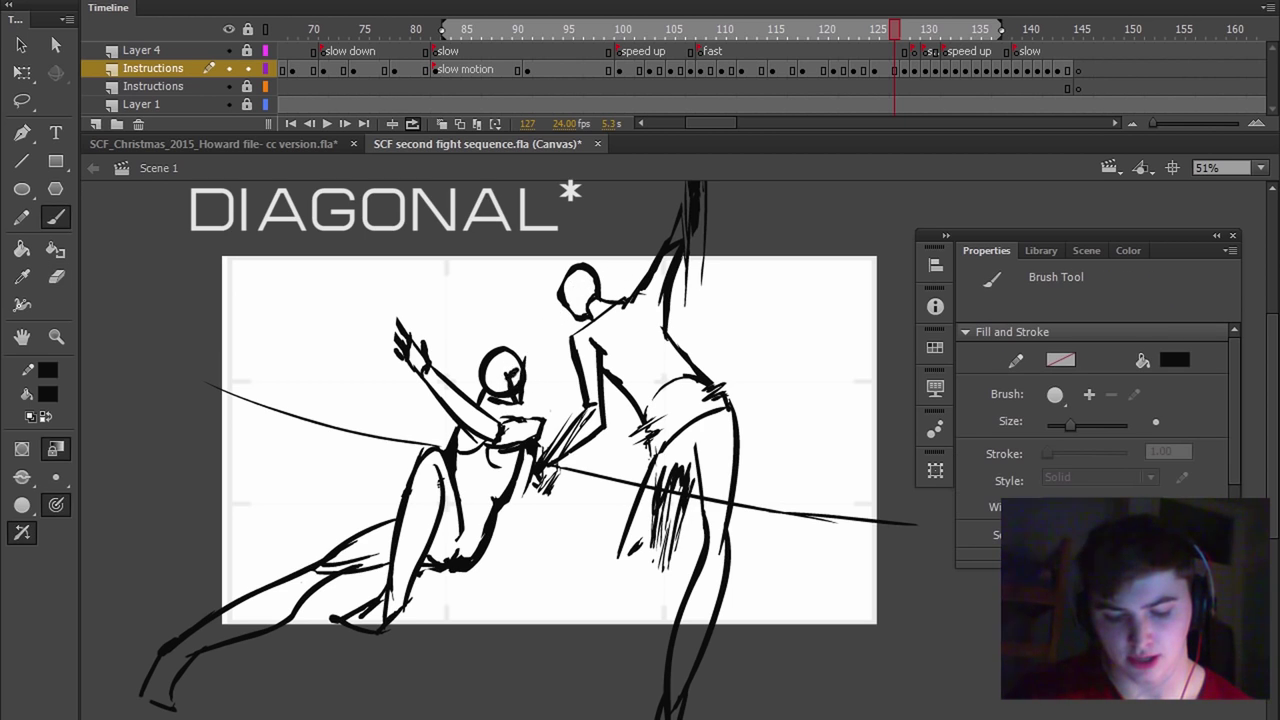
- Erase the stray stroke inside the crouching figure's head at frame 127 and brush a short eye mark in its place
left_click_drag(514, 369, 509, 392)
key("e")
key("b")
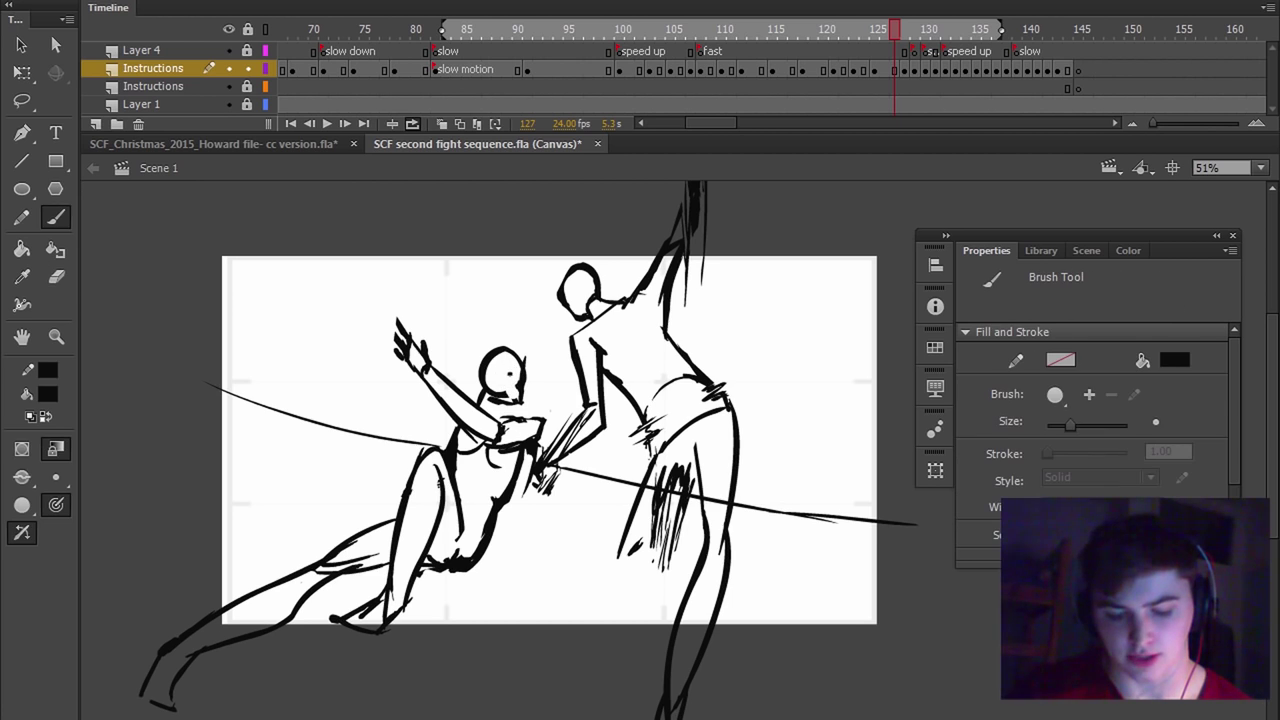
key("space")
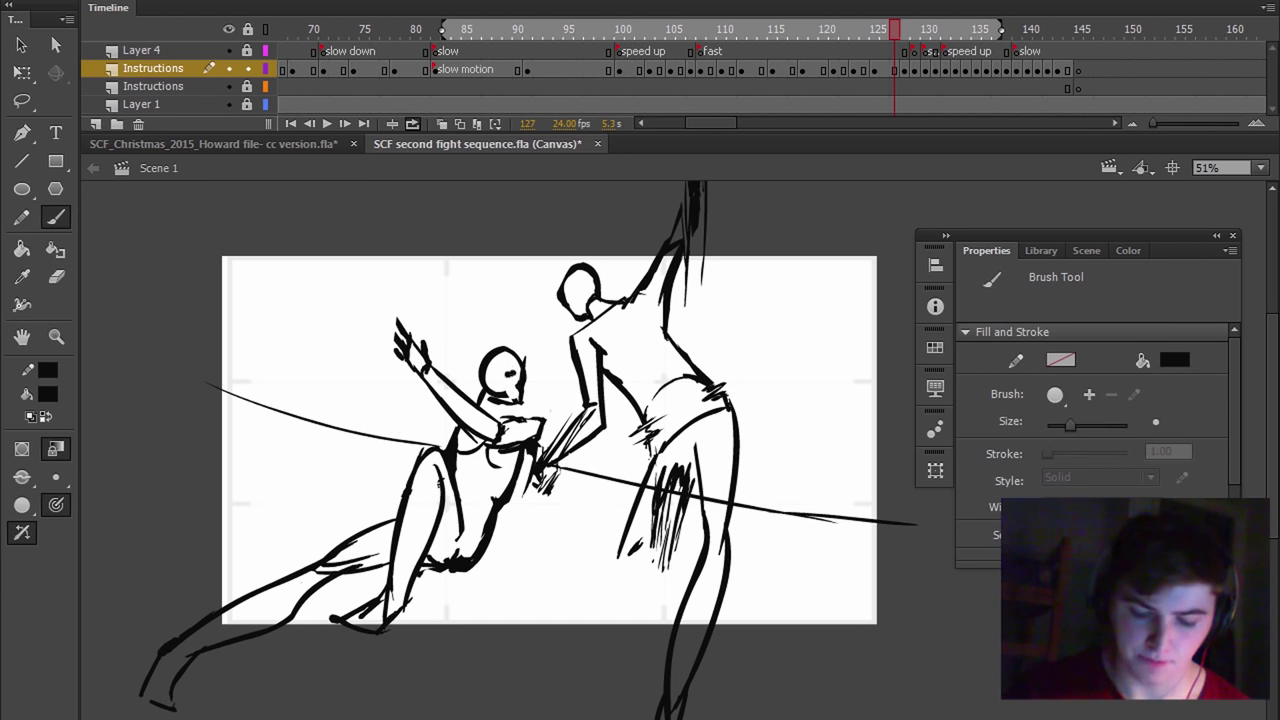
left_click_drag(505, 374, 514, 372)
key("space")
left_click_drag(619, 371, 619, 356)
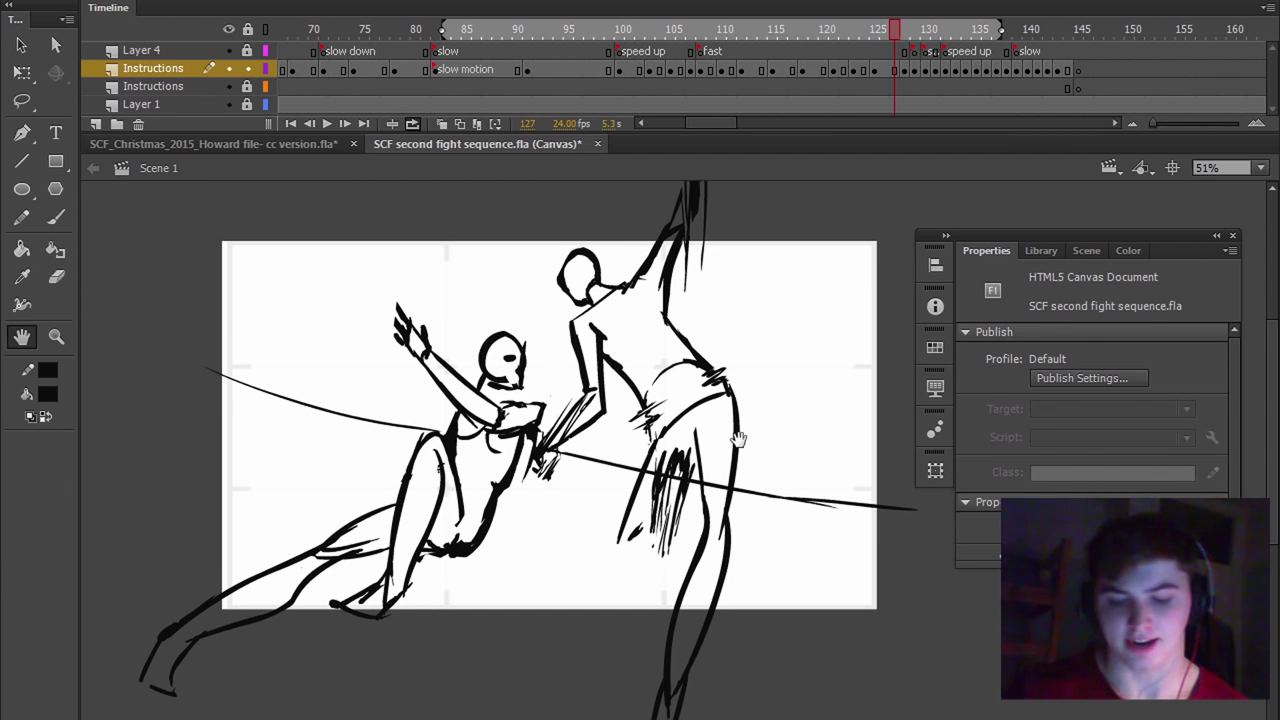
scroll(737, 440, "up", 2)
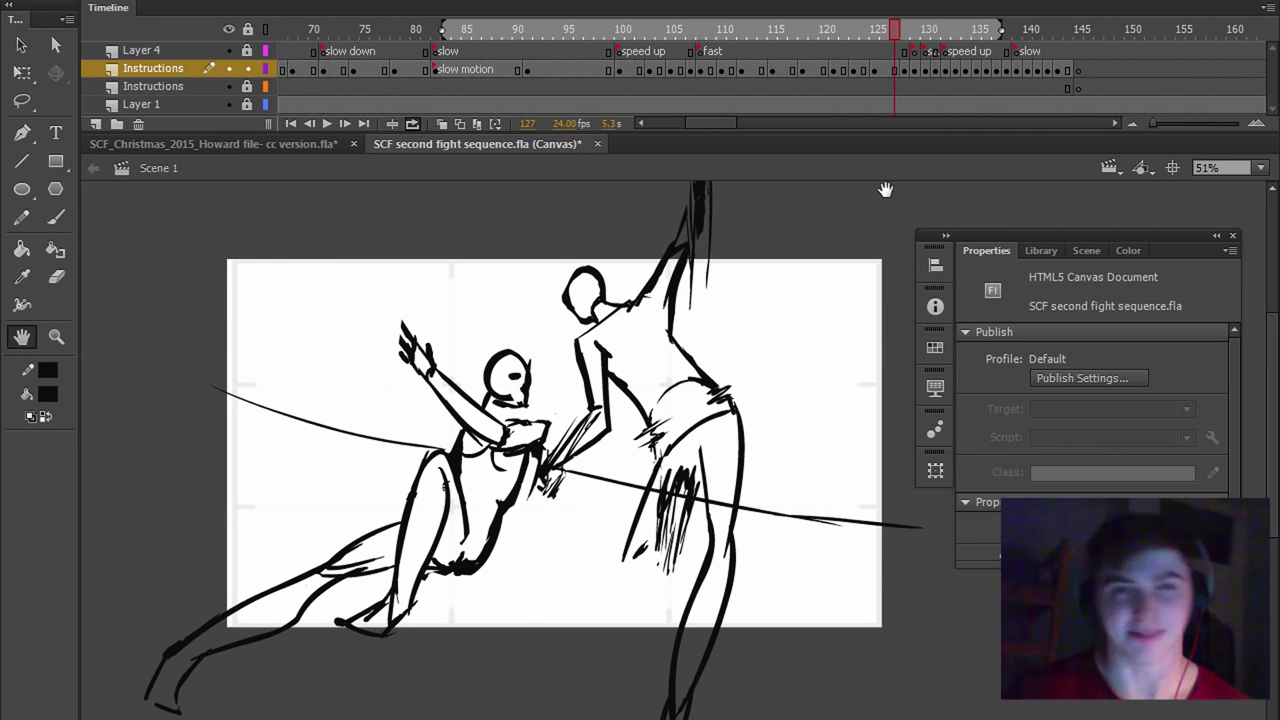
- Add hold frames across all layers to the drawings from frame 128 through frame 133
key("period")
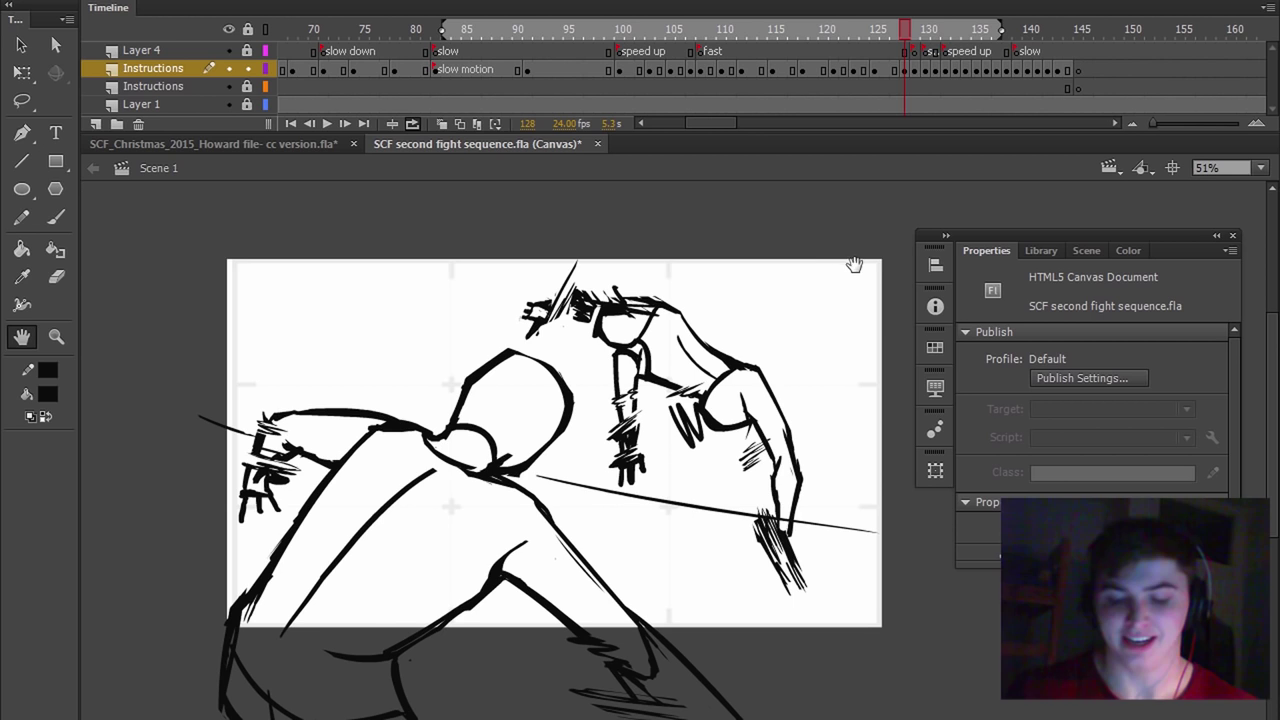
key("F5")
mouse_move(930, 18)
left_mouse_down()
mouse_move(893, 30)
mouse_move(926, 38)
left_mouse_up()
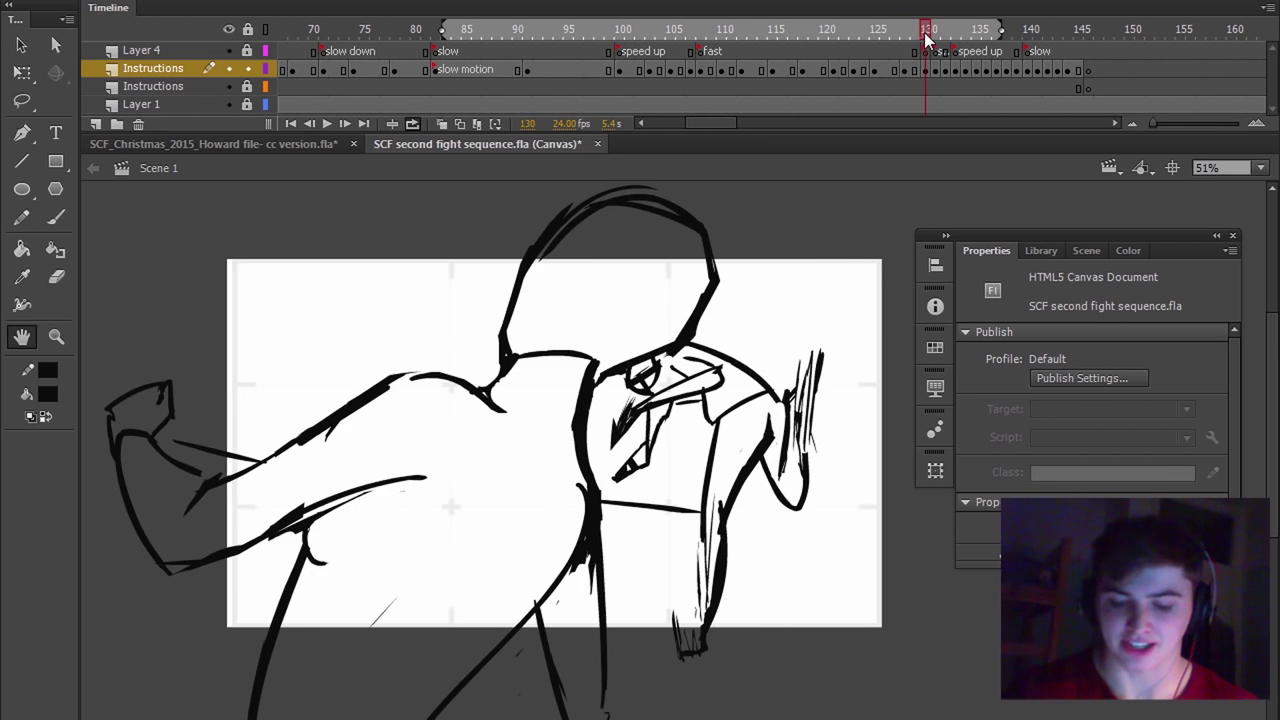
key("F5")
key("F5")
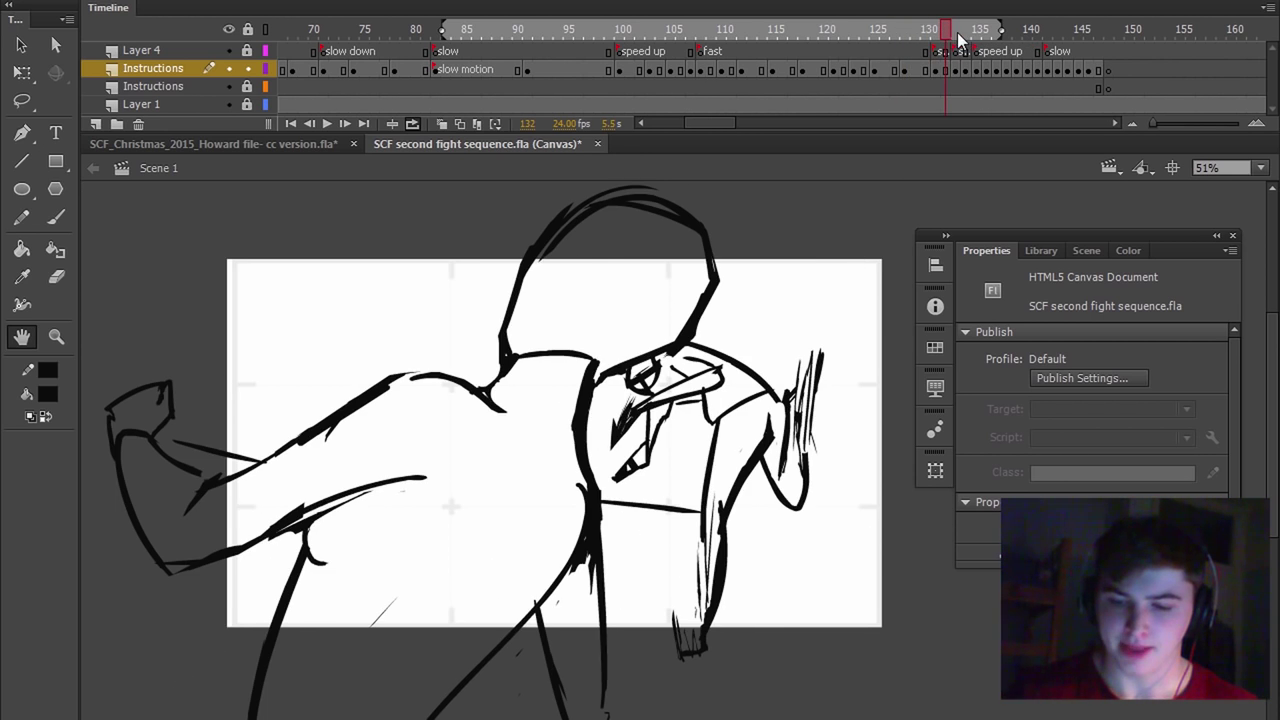
key("F5")
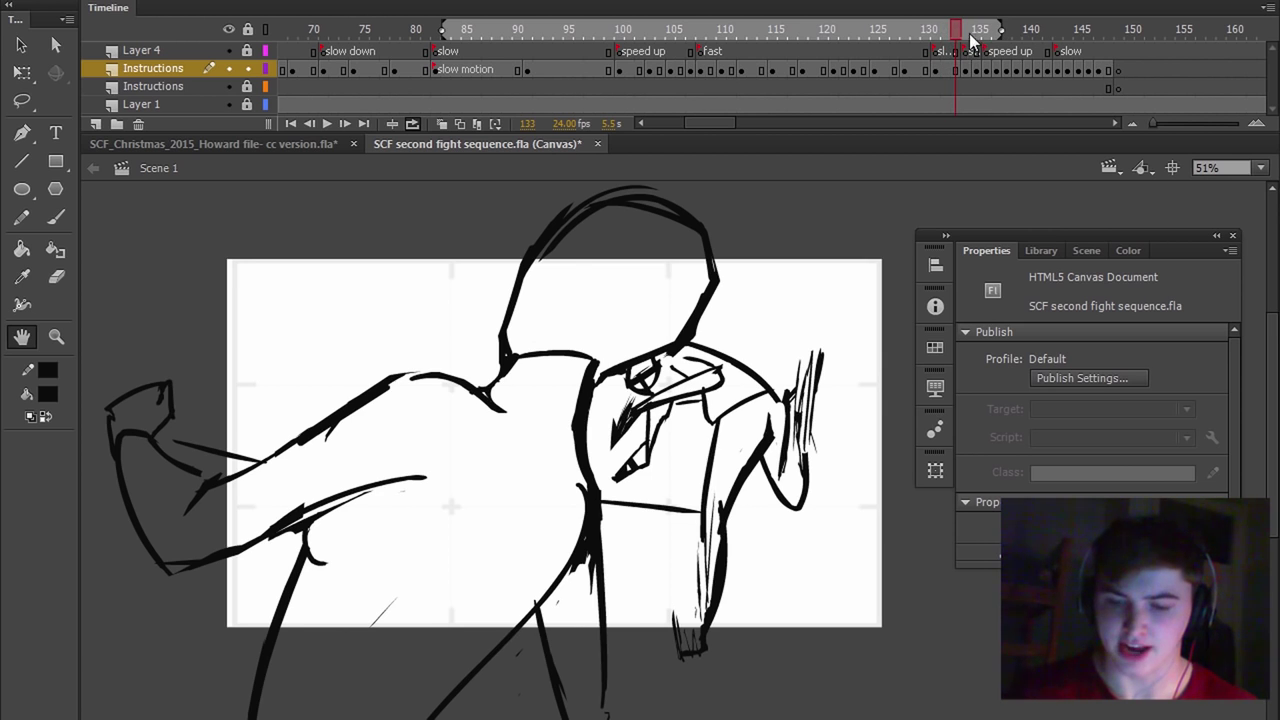
- Add hold frames to the drawings of the "slow" section starting at frame 134, extending it through frame 141
mouse_move(970, 40)
left_mouse_down()
mouse_move(916, 57)
mouse_move(914, 74)
mouse_move(952, 70)
mouse_move(856, 85)
mouse_move(938, 68)
mouse_move(967, 38)
mouse_move(1008, 36)
left_mouse_up()
key("F5")
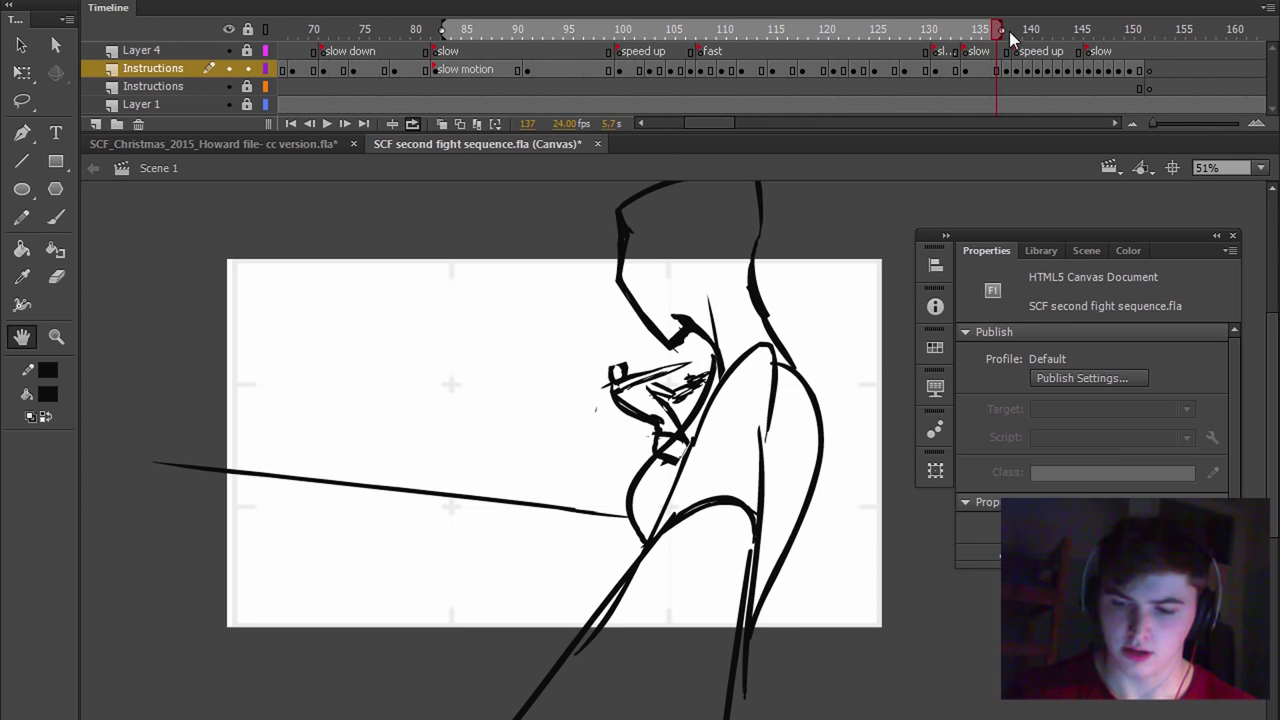
left_click(1008, 39)
key("F5")
key("F5")
key("F5")
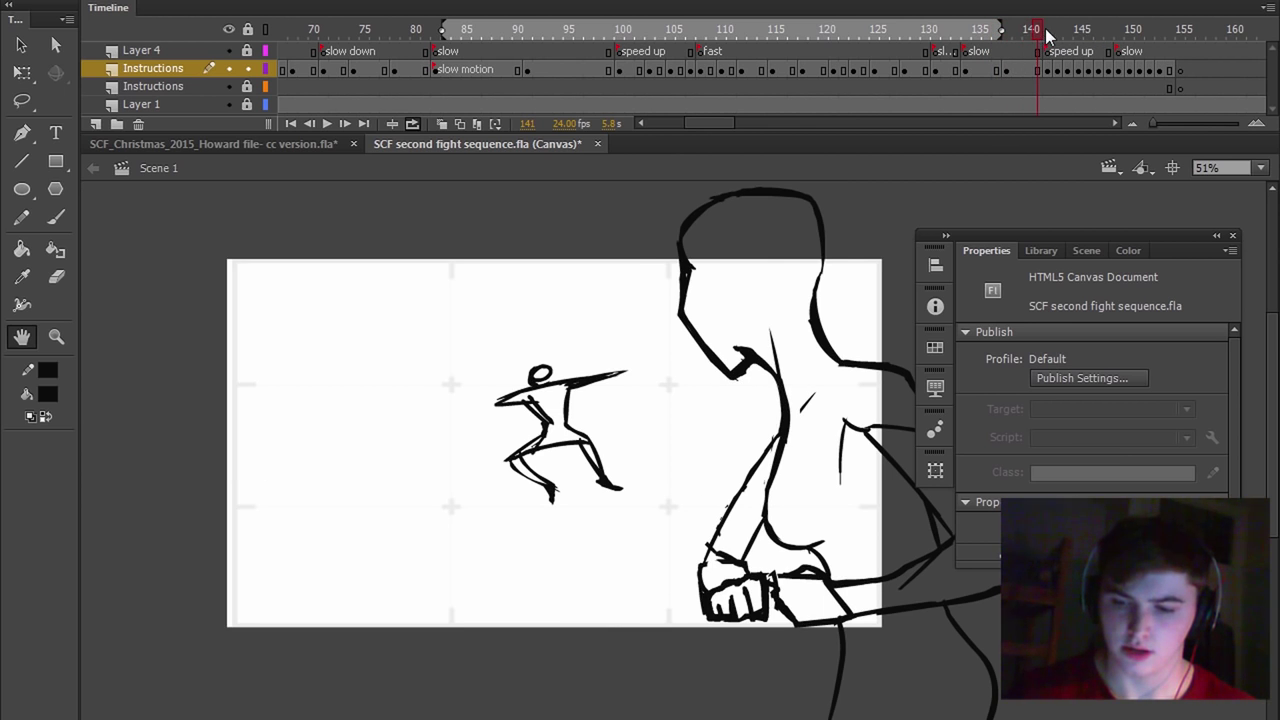
- Add one hold frame to each of the first drawings of the "speed up" section, starting at frame 142
left_click(1047, 34)
key("F5")
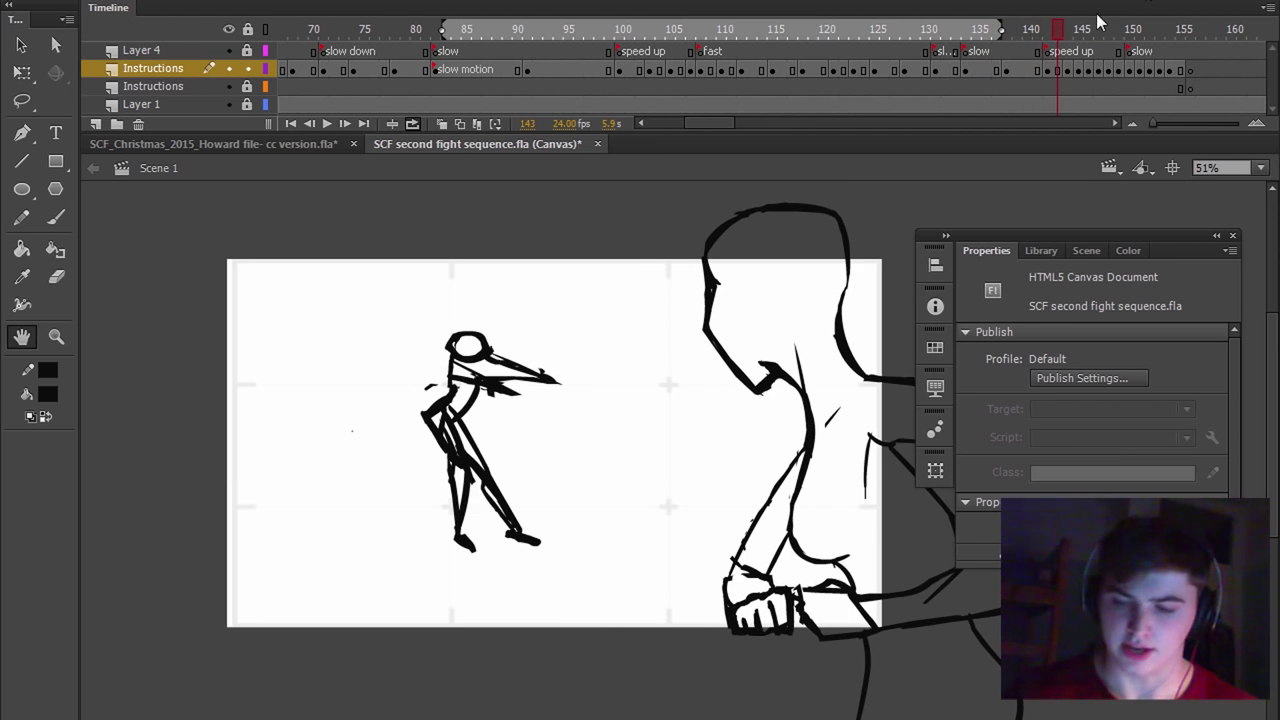
mouse_move(1062, 33)
left_mouse_down()
mouse_move(1013, 43)
mouse_move(1058, 42)
left_mouse_up()
key("F5")
left_click(1086, 33)
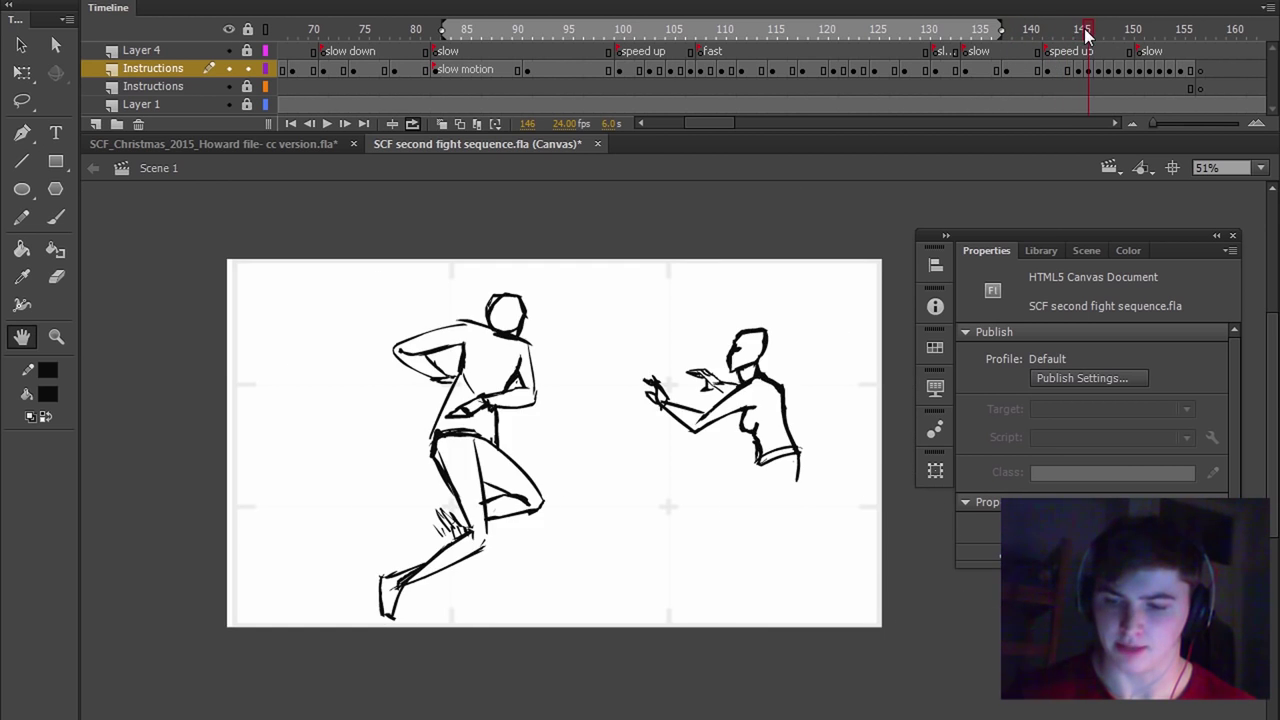
key("F5")
left_click(1080, 32)
key("F5")
- Add hold frames to the remaining drawings of the "speed up" section, extending it through frame 156
left_click(1117, 30)
left_click_drag(1114, 28, 1145, 42)
key("F5")
left_click(1151, 37)
key("F5")
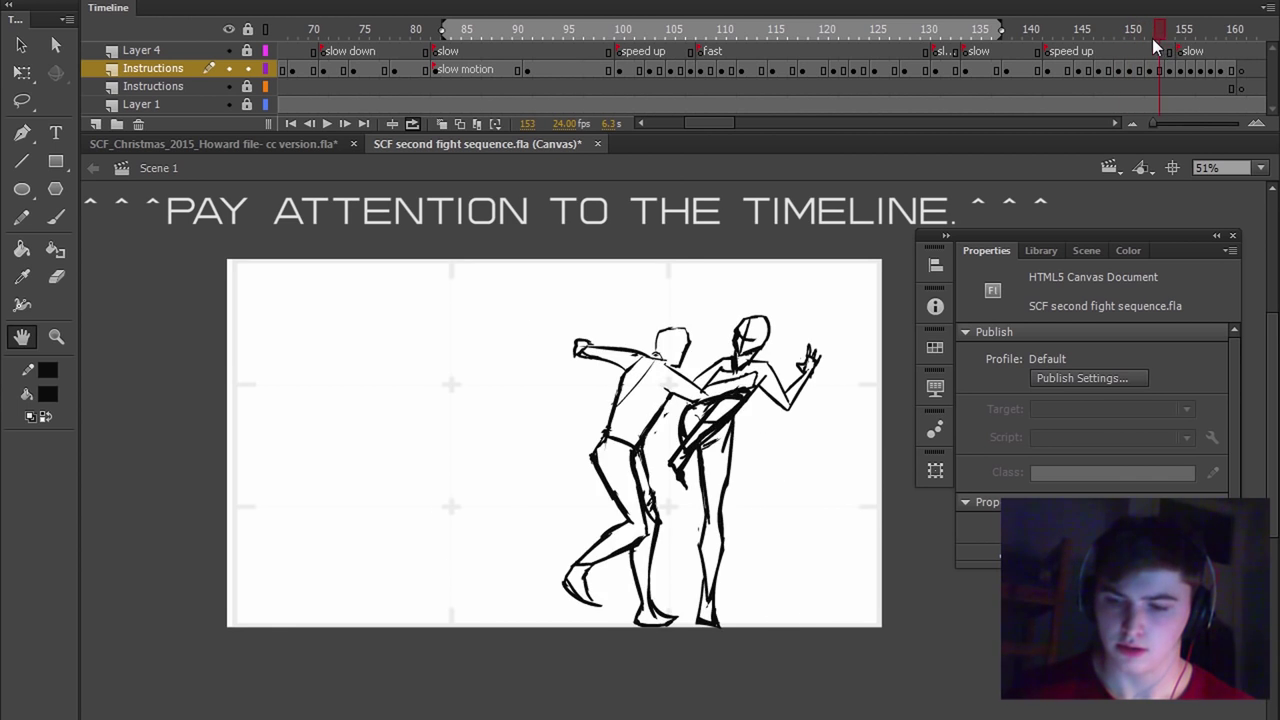
left_click(1171, 31)
key("F5")
key("F5")
- Add several hold frames to each of the first two drawings of the final "slow" section, starting at frame 157
left_click(1201, 29)
key("F5")
key("F5")
key("F5")
key("F5")
left_click(998, 33)
key("F5")
key("F5")
key("F5")
key("F5")
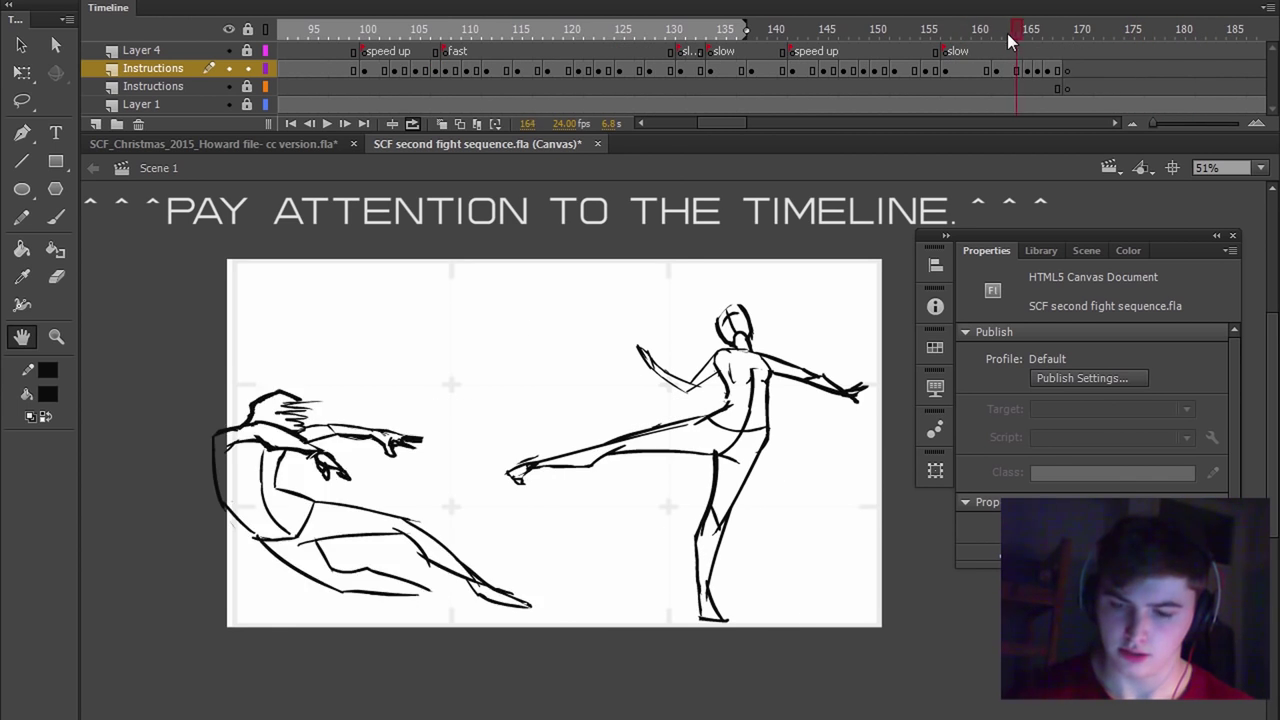
- Add several hold frames to the last drawings of the final "slow" section, extending the animation through frame 179
left_click(1048, 31)
key("F5")
key("F5")
key("F5")
key("F5")
left_click(1097, 31)
key("F5")
key("F5")
key("F5")
- Extend the loop range to the animation's last frame, 179, and play the newly timed sections
left_click(1143, 35)
left_click_drag(747, 30, 1178, 30)
key("Return")
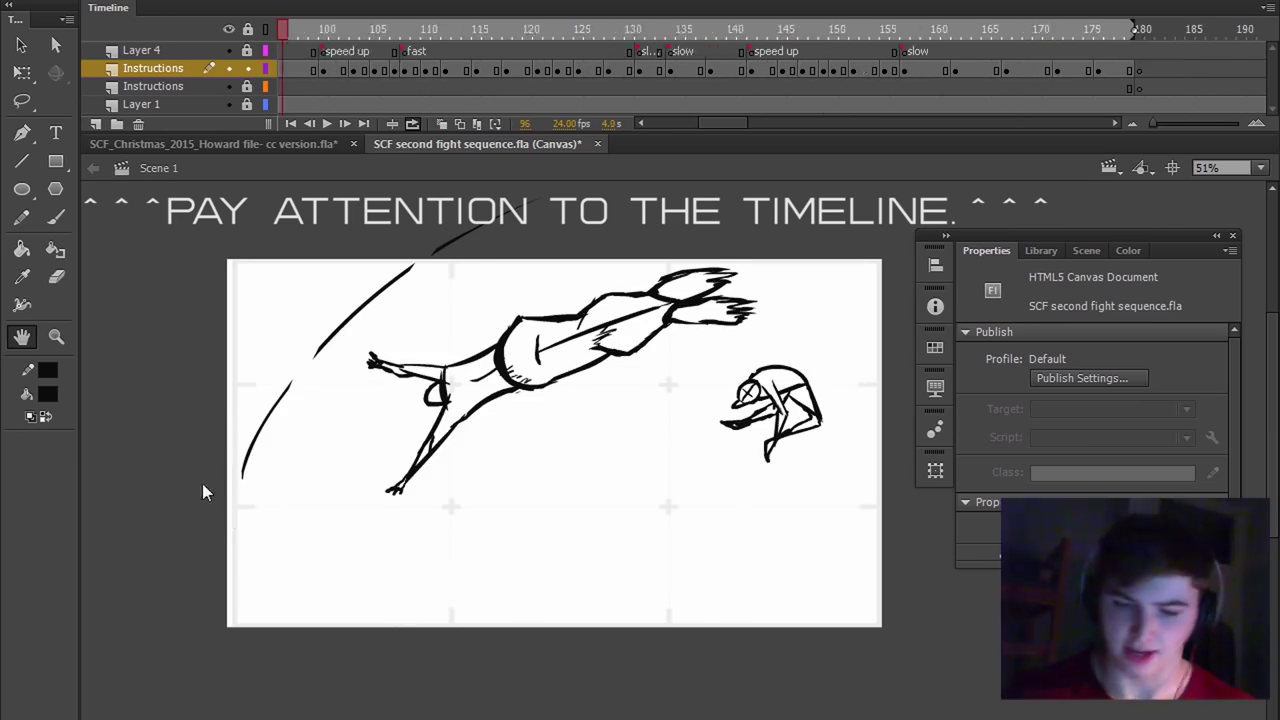
left_click_drag(709, 124, 712, 126)
key("Return")
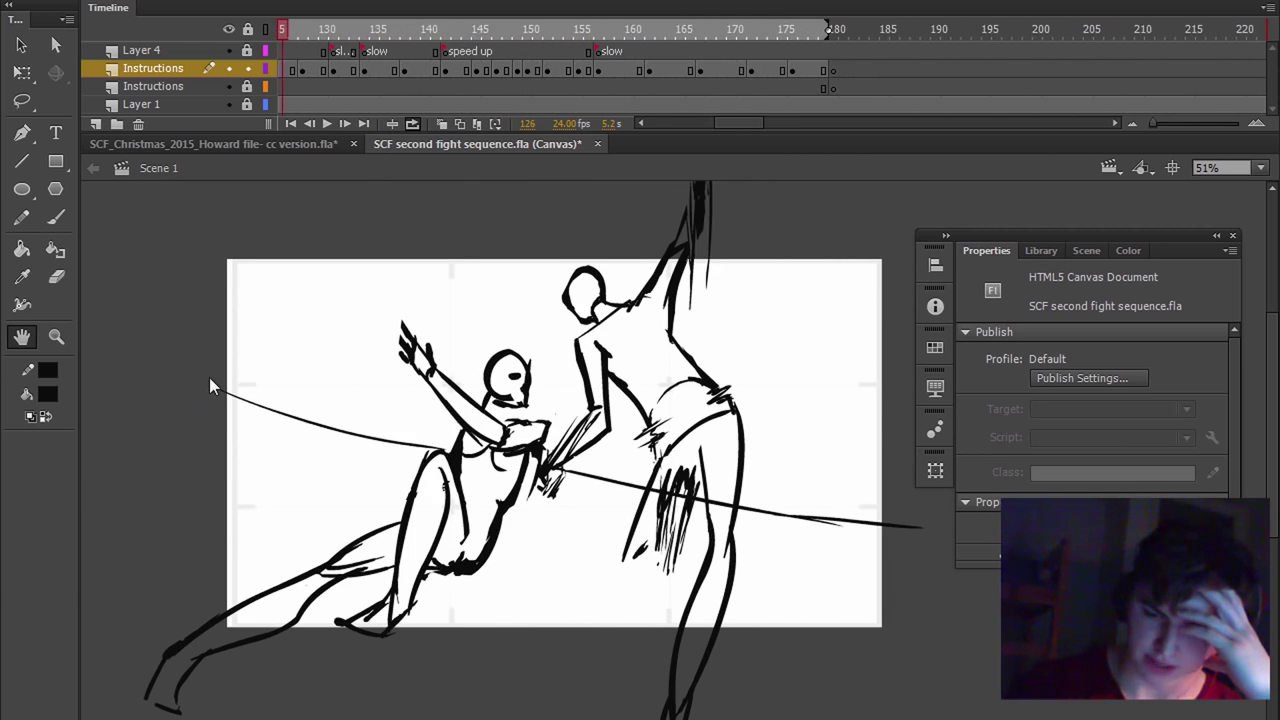
- Remove one frame at frame 102 and two frames at frame 98 across all layers
left_click_drag(756, 123, 723, 129)
mouse_move(781, 31)
left_mouse_down()
mouse_move(571, 50)
mouse_move(485, 81)
mouse_move(641, 118)
mouse_move(630, 105)
mouse_move(674, 90)
mouse_move(660, 90)
left_mouse_up()
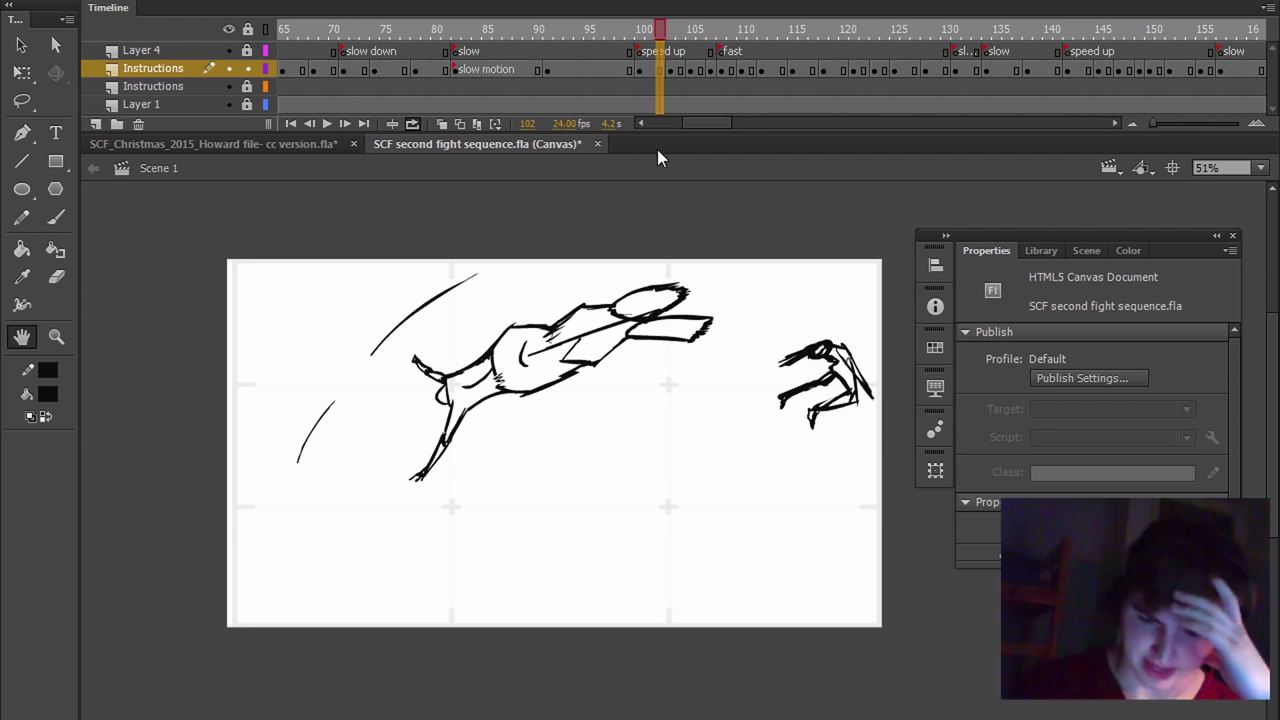
left_click_drag(658, 158, 646, 182)
left_click(660, 30)
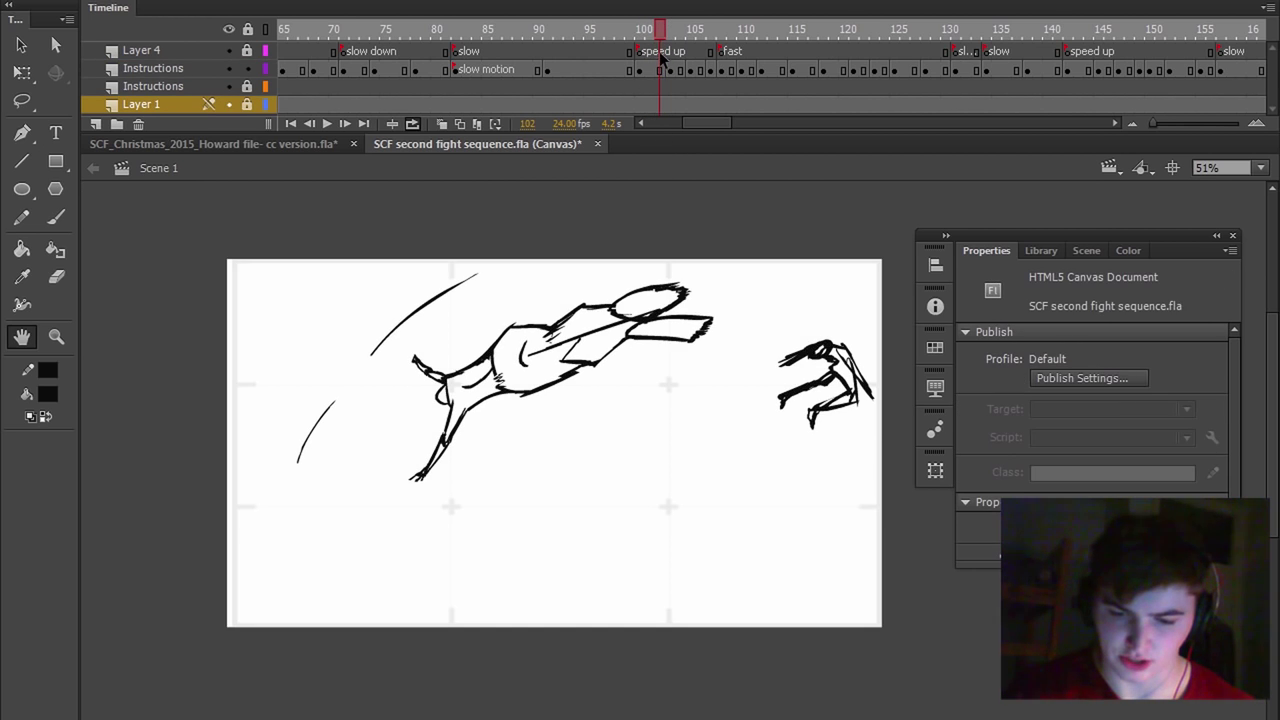
left_click(660, 106)
key("shift+F5")
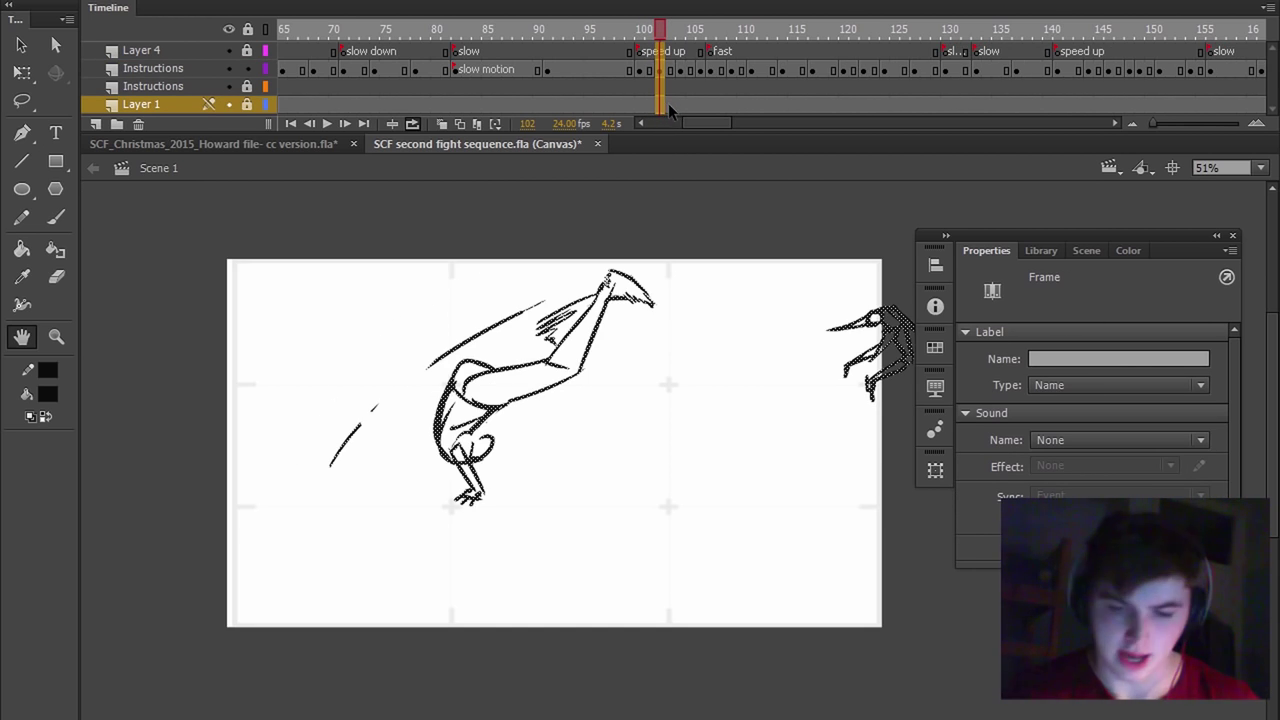
left_click(622, 106)
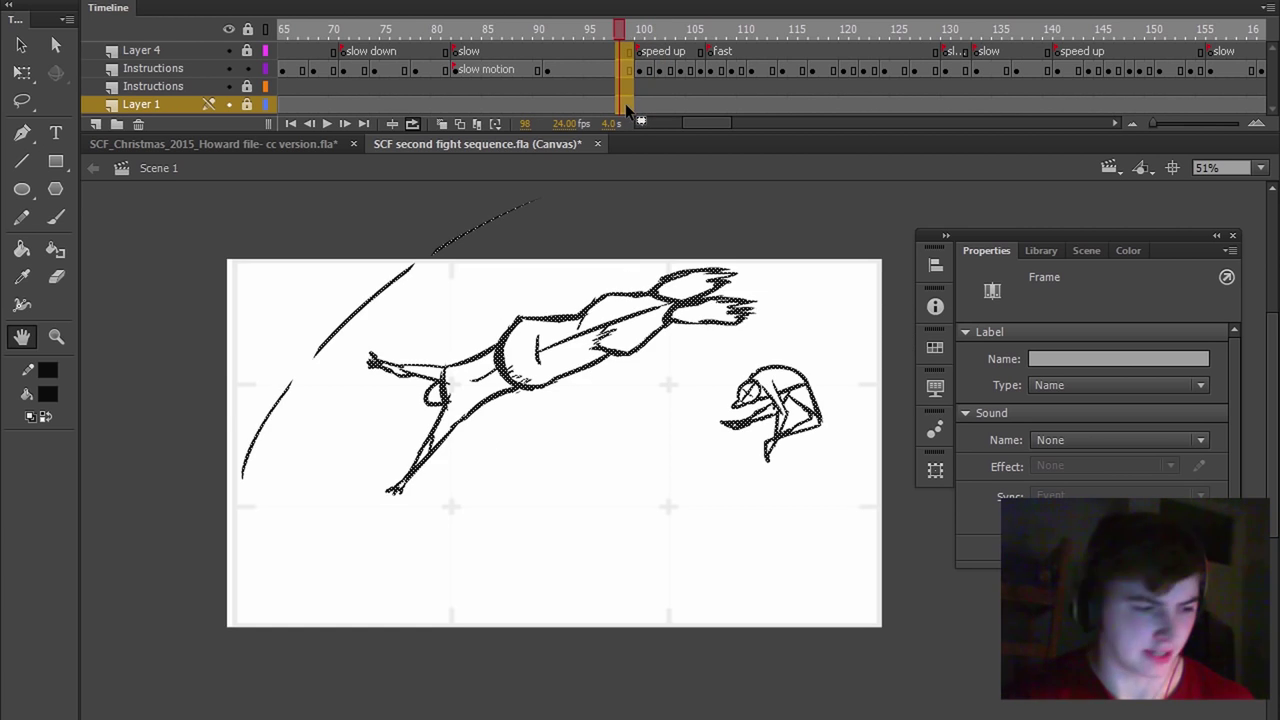
key("shift+F5")
key("shift+F5")
- Replay the animation from about frame 71 and add one hold frame in the "speed up" section that starts at frame 98
left_click_drag(535, 32, 343, 31)
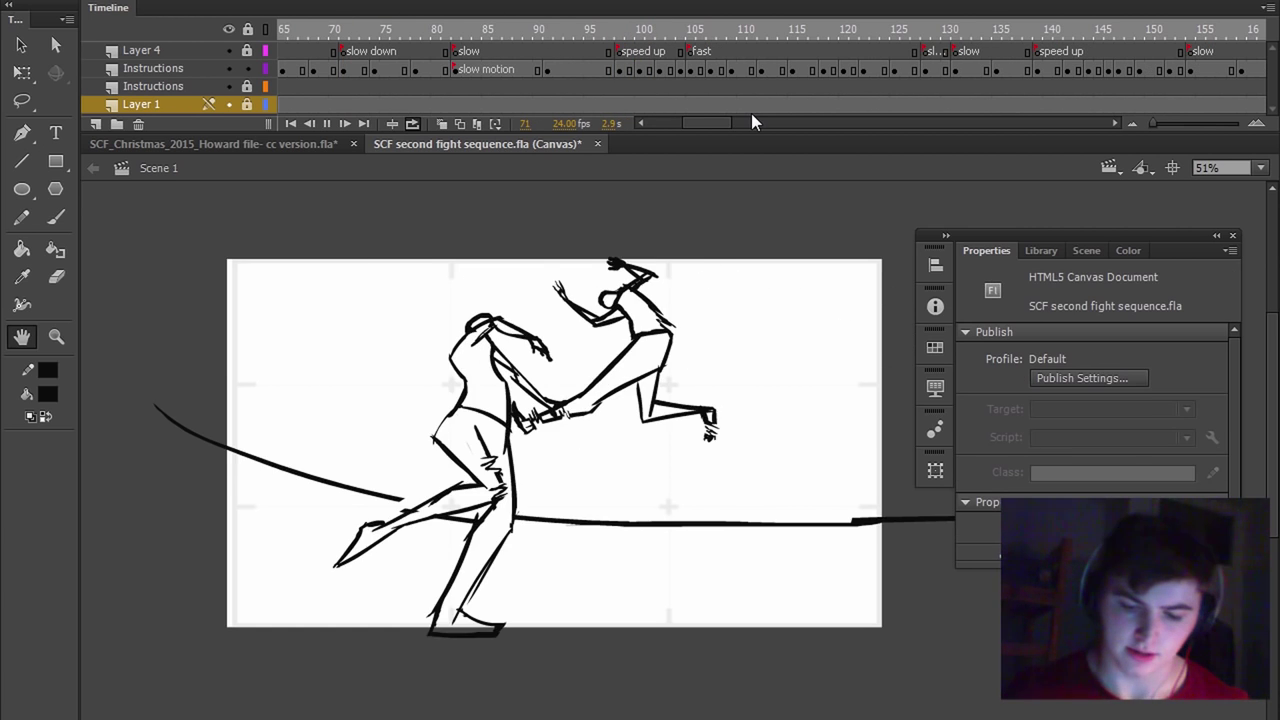
key("Return")
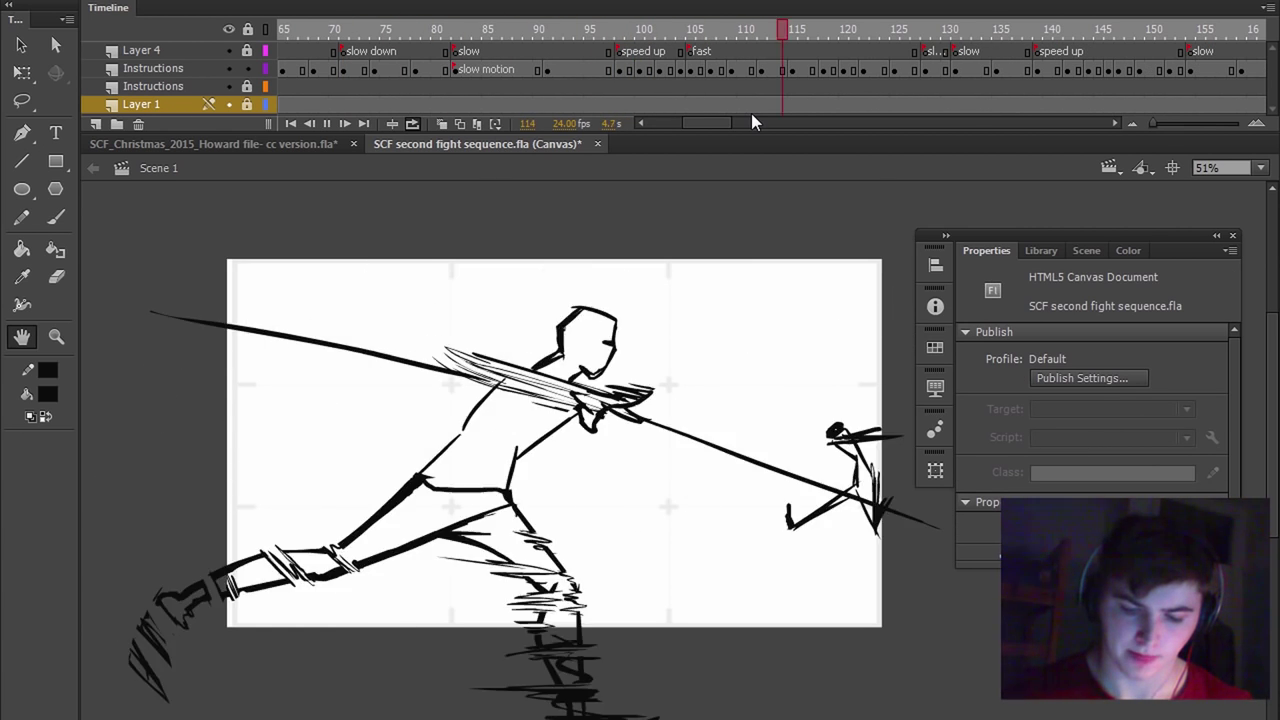
mouse_move(607, 27)
left_mouse_down()
mouse_move(477, 83)
mouse_move(518, 49)
mouse_move(576, 50)
mouse_move(472, 80)
mouse_move(622, 65)
left_mouse_up()
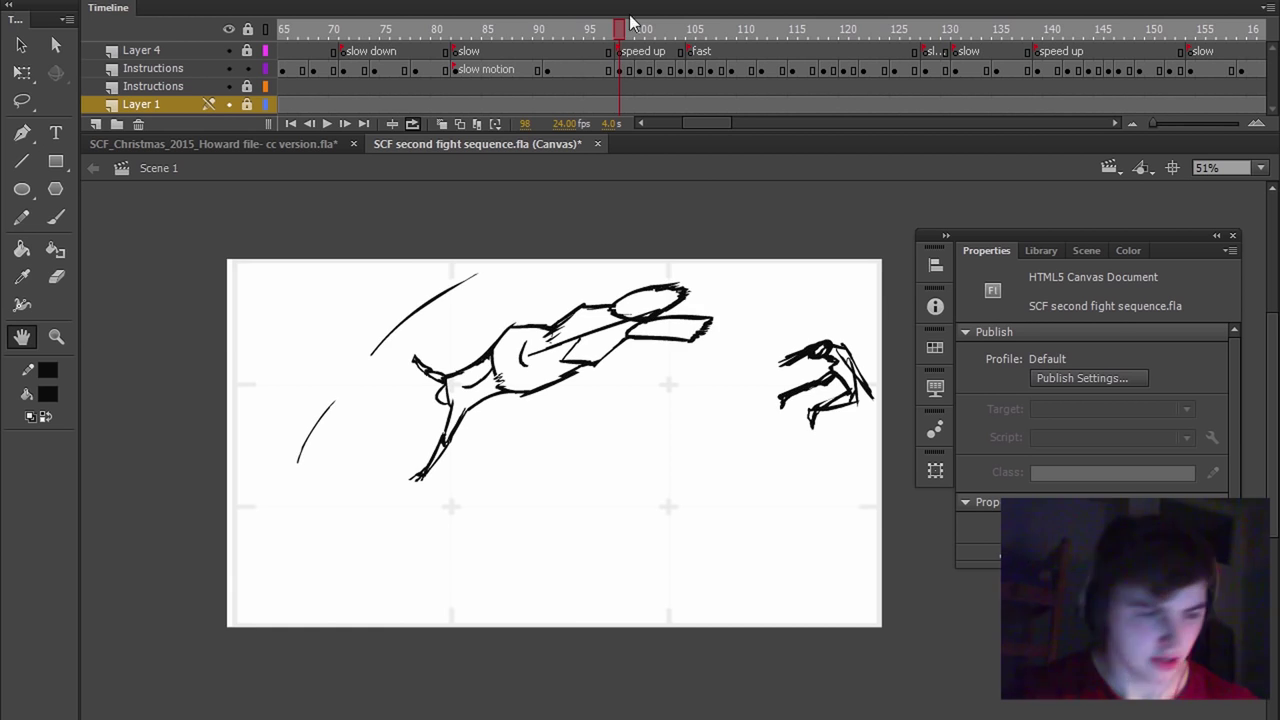
key("Return")
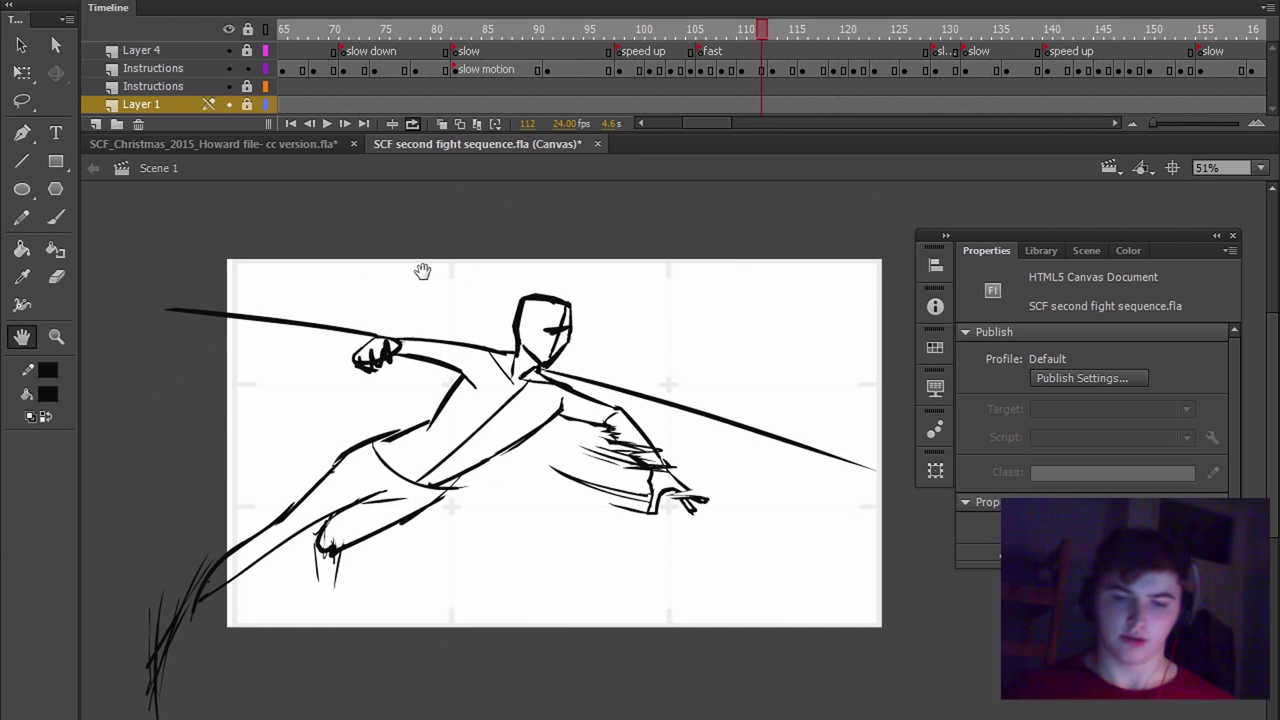
- Switch to the browser, follow the video description's source-file link to animatorguild.com, and subscribe by filling in the email address
left_click(587, 62)
left_click(528, 104)
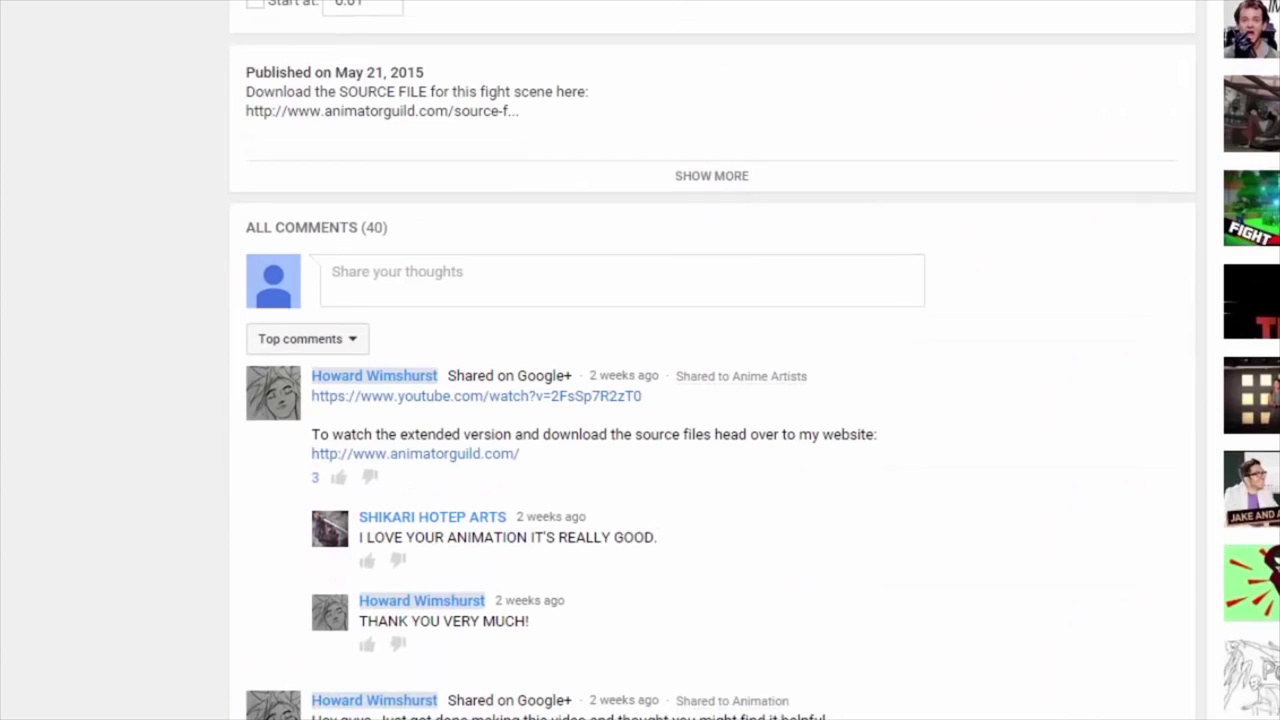
scroll(479, 300, "down", 2)
left_click(479, 95)
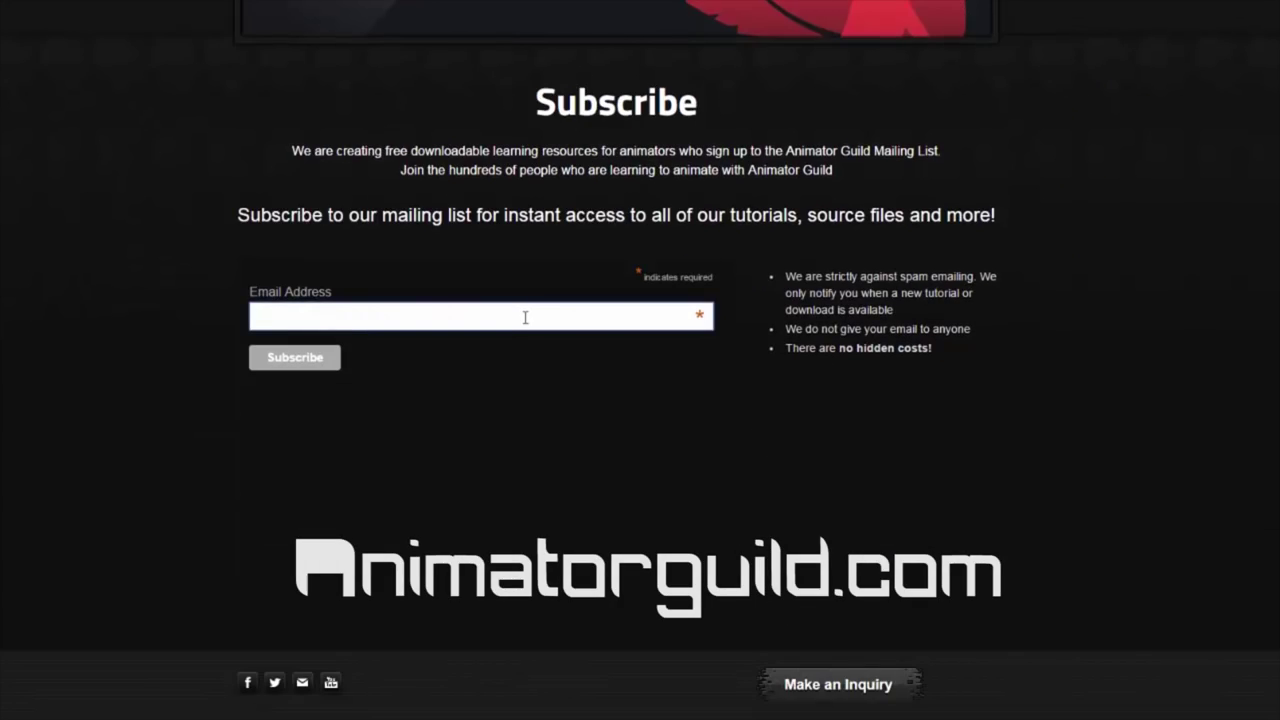
type("here")
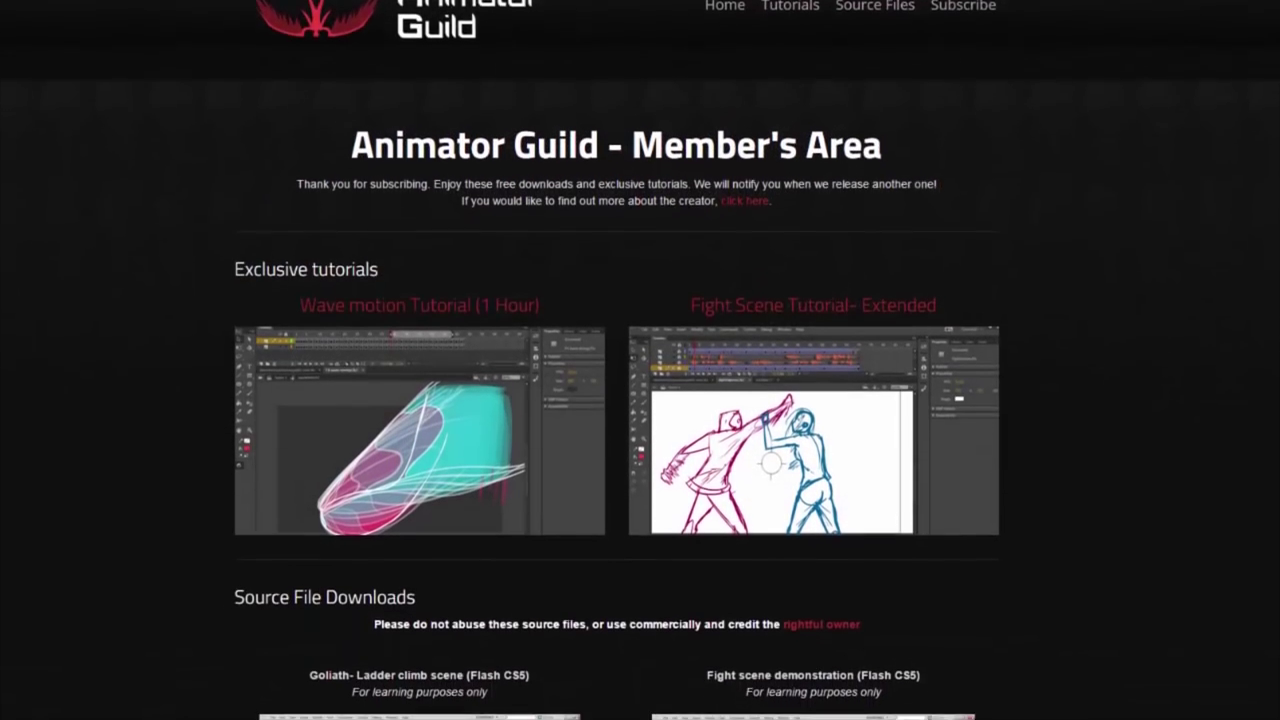
- Look through the Member's Area for the exclusive tutorials and the source file downloads
scroll(616, 360, "down", 2)
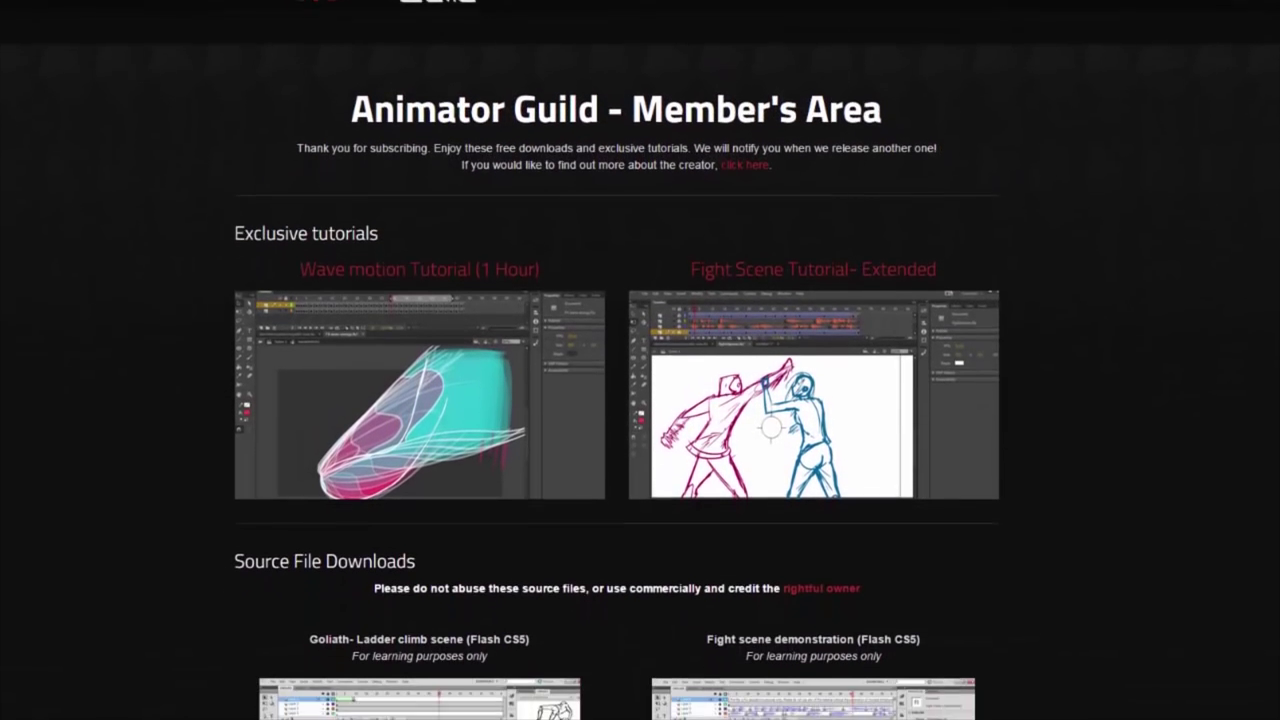
scroll(617, 360, "down", 3)
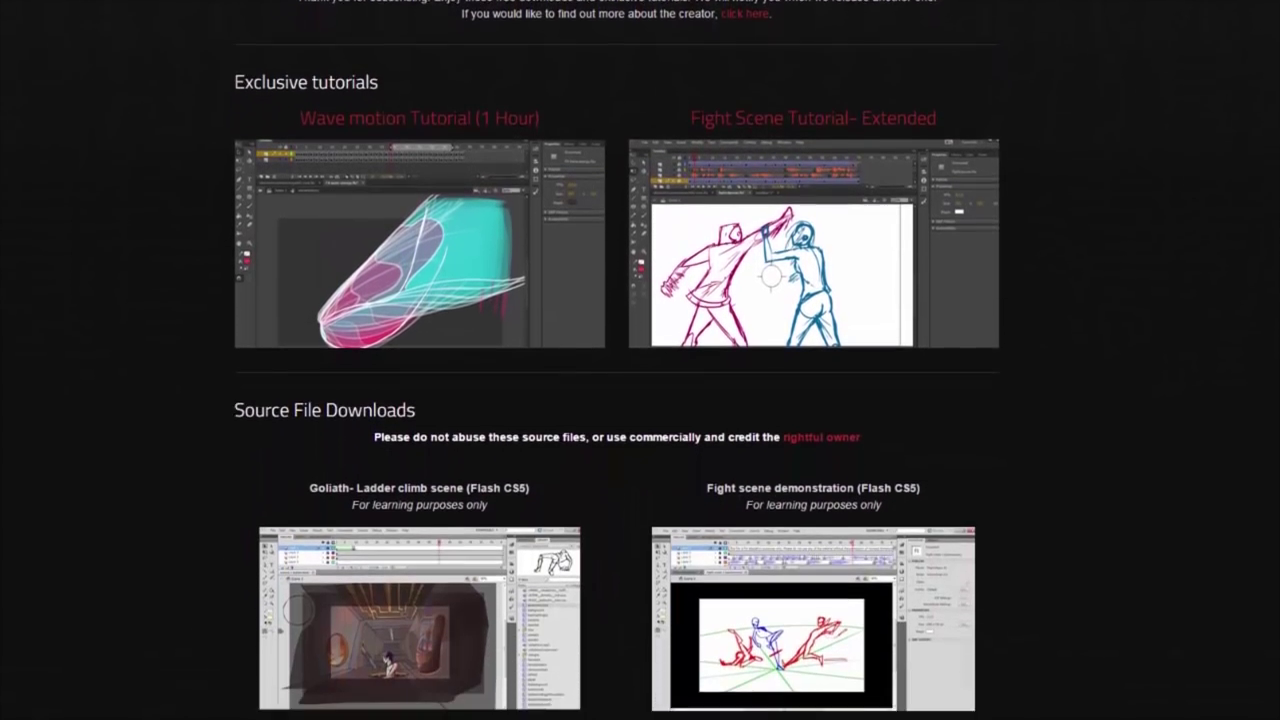
scroll(617, 360, "down", 3)
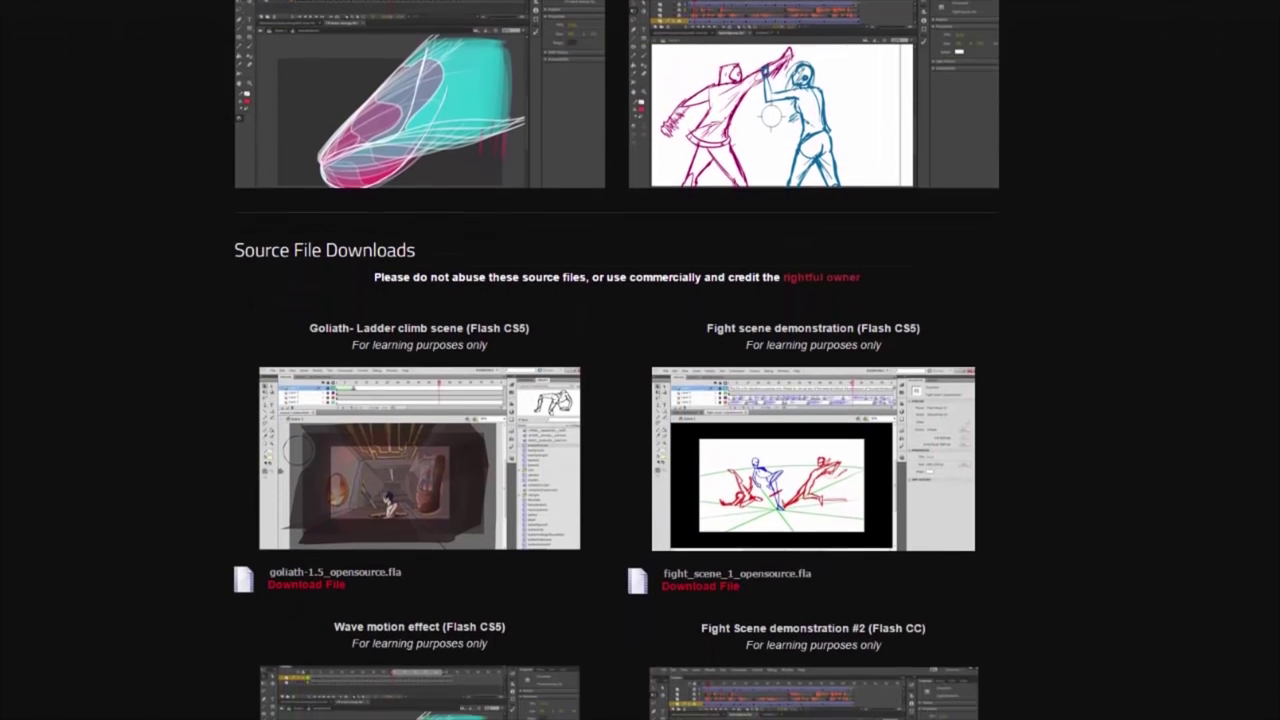
scroll(617, 360, "down", 2)
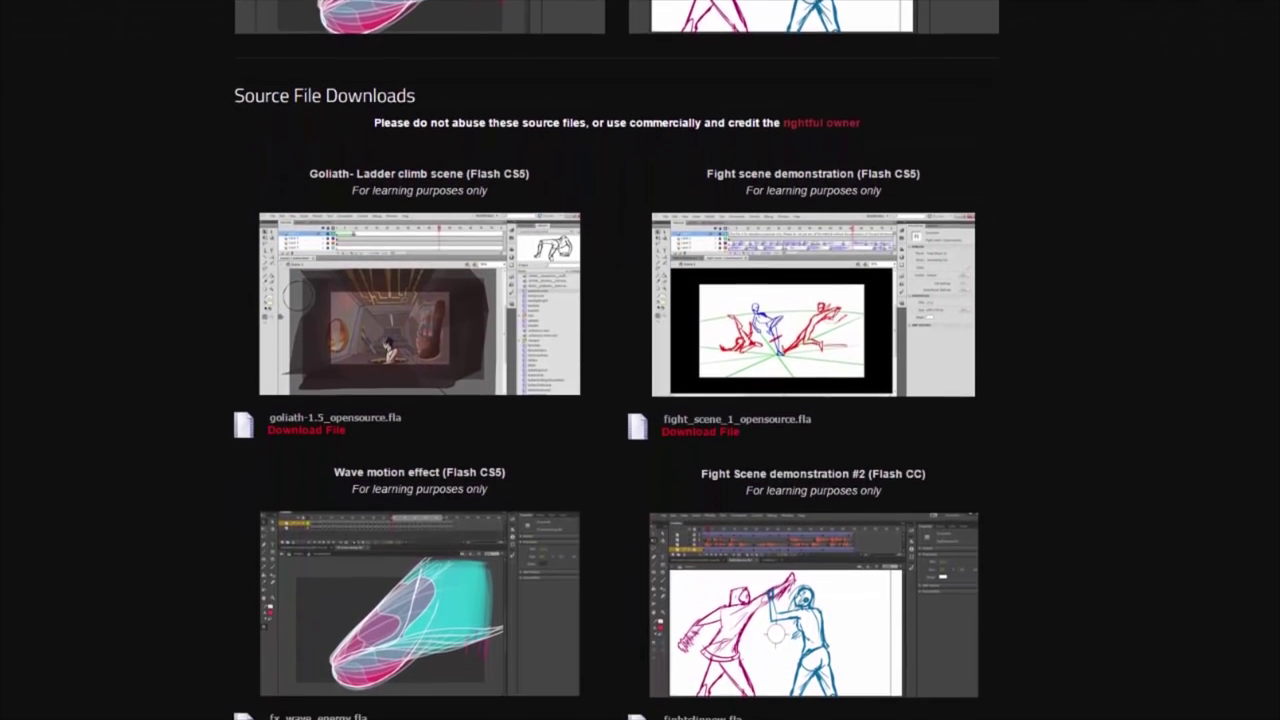